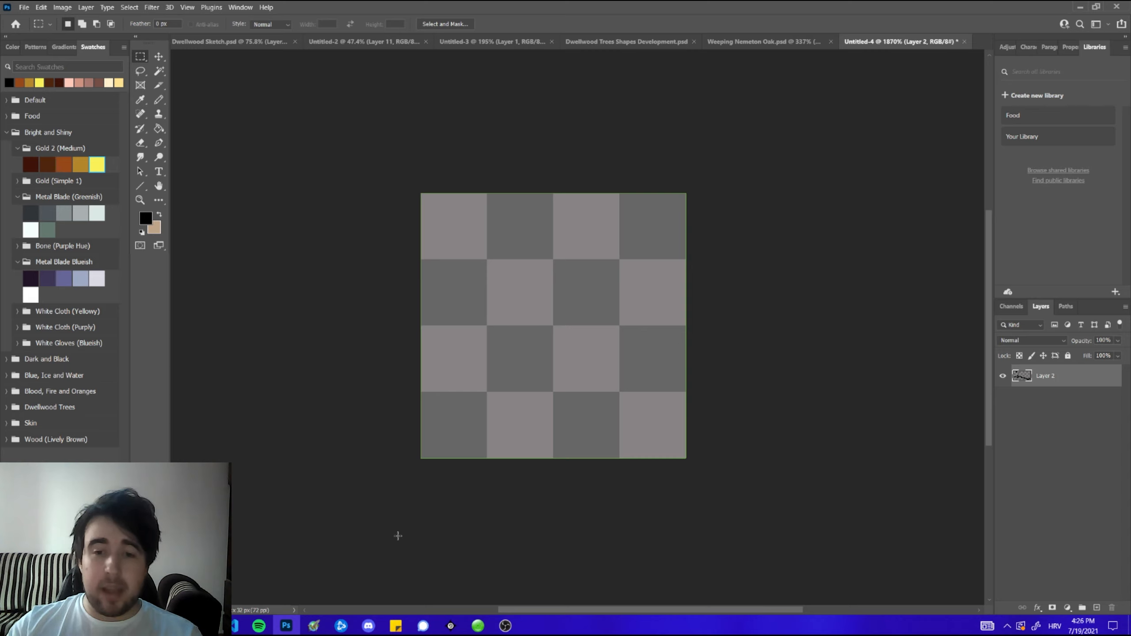
# - Draw a black L-shaped blade tip in the canvas's upper-left corner with the Pencil tool, five pixels along each arm
pyautogui.click(159, 100)
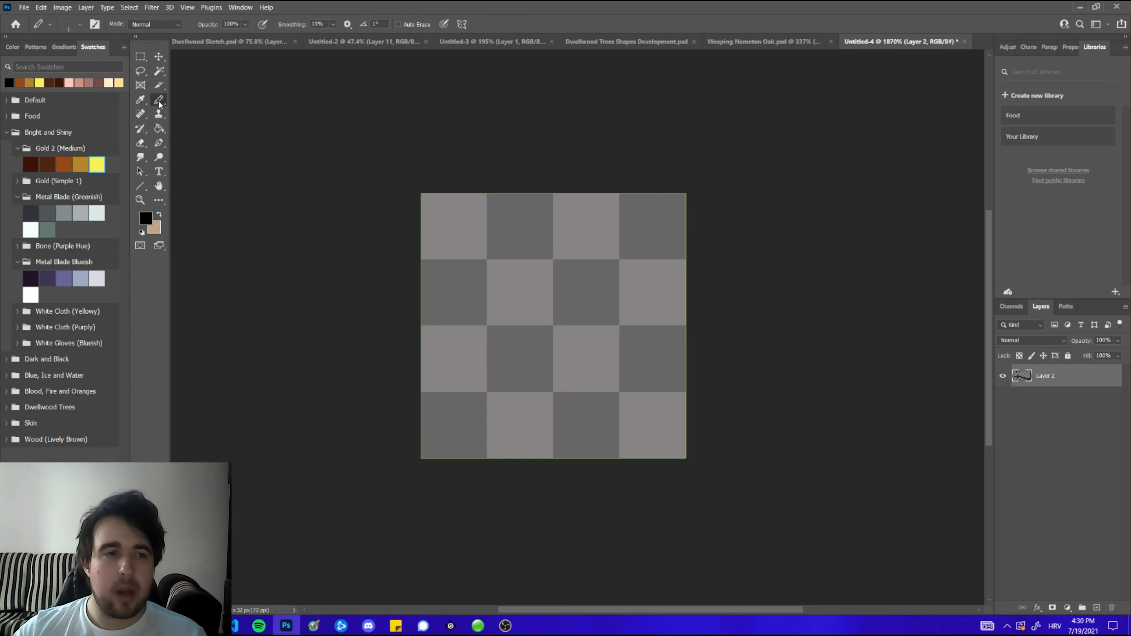
pyautogui.scroll(2, 538, 313)
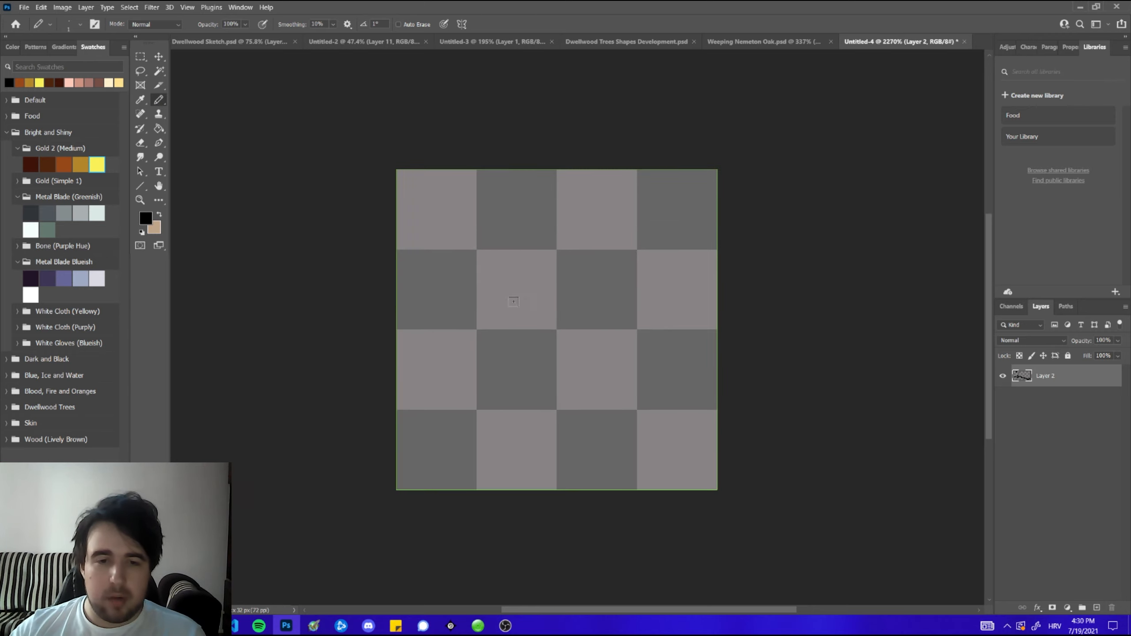
pyautogui.scroll(-2, 500, 287)
pyautogui.scroll(4, 536, 296)
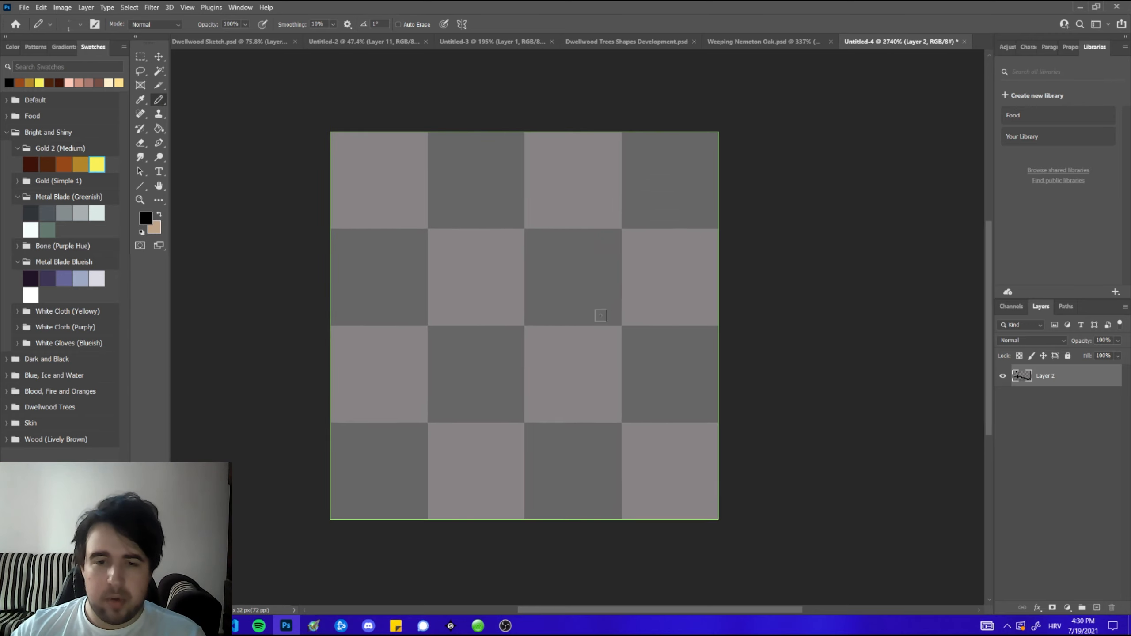
pyautogui.scroll(-2, 415, 254)
pyautogui.scroll(1, 324, 223)
pyautogui.moveTo(356, 169)
pyautogui.mouseDown()
pyautogui.moveTo(354, 191)
pyautogui.moveTo(355, 151)
pyautogui.moveTo(393, 152)
pyautogui.moveTo(358, 166)
pyautogui.moveTo(370, 143)
pyautogui.moveTo(409, 144)
pyautogui.mouseUp()
pyautogui.hotkey('ctrl', 'z')
pyautogui.hotkey('ctrl', 'z')
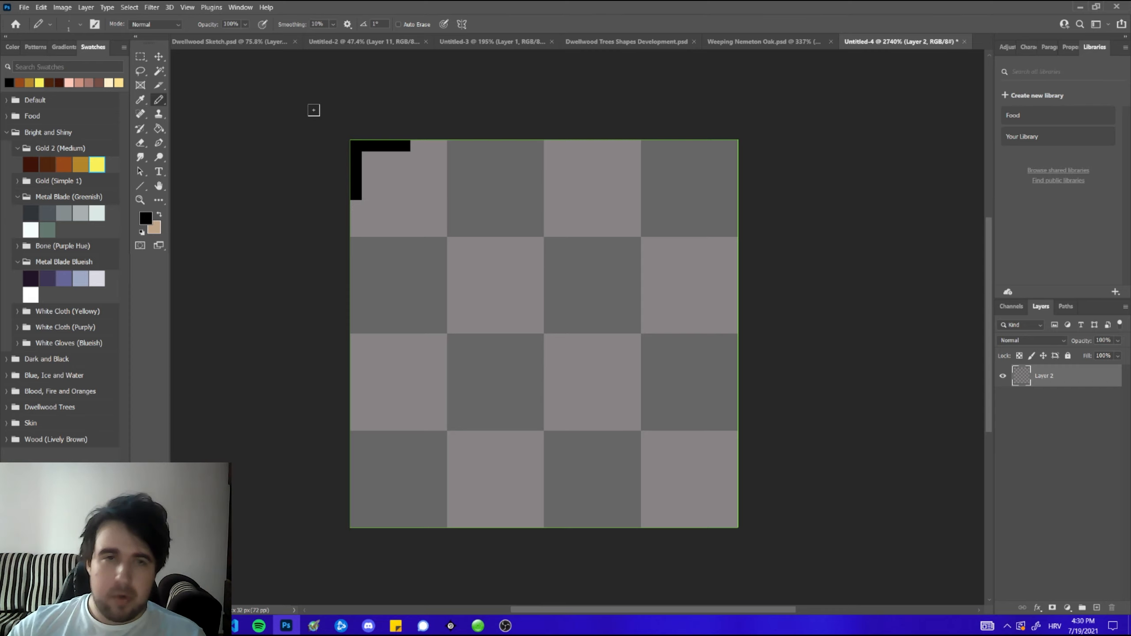
# - Measure both arms of the L-shaped blade tip in pixels with the Rectangular Marquee tool
pyautogui.click(147, 60)
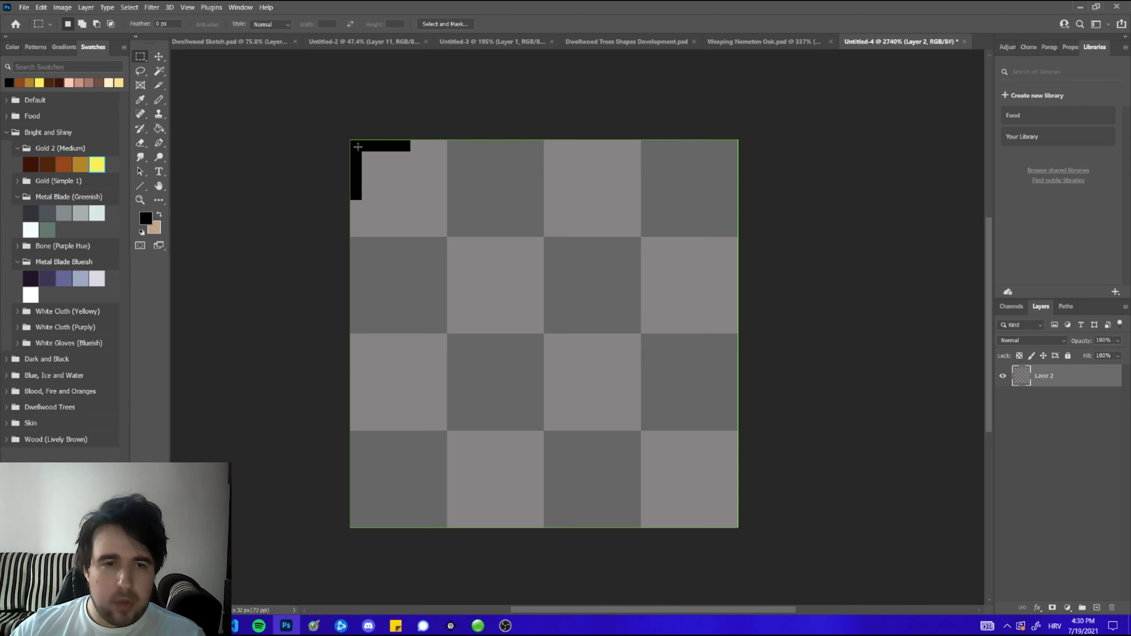
pyautogui.moveTo(352, 142); pyautogui.dragTo(358, 195)
pyautogui.click(358, 161)
pyautogui.click(356, 150)
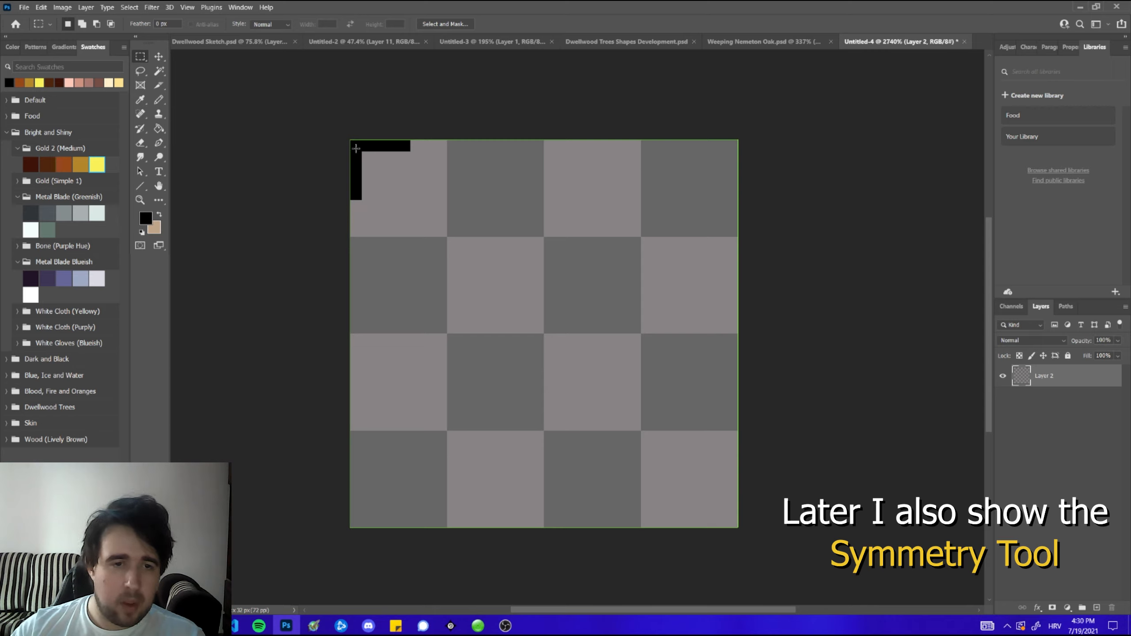
pyautogui.moveTo(355, 146); pyautogui.dragTo(360, 198)
pyautogui.click(359, 157)
pyautogui.moveTo(356, 146); pyautogui.dragTo(409, 148)
pyautogui.click(358, 152)
pyautogui.click(397, 150)
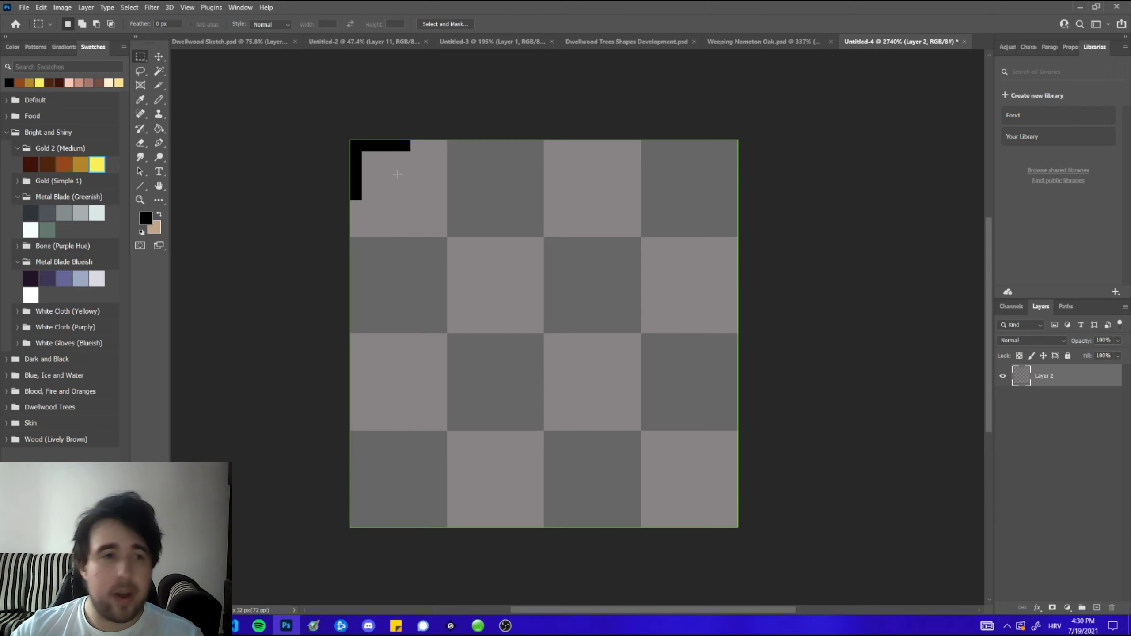
# - Draw a straight black diagonal pencil line from the canvas's lower-right corner to the blade tip in the upper-left corner
pyautogui.click(159, 99)
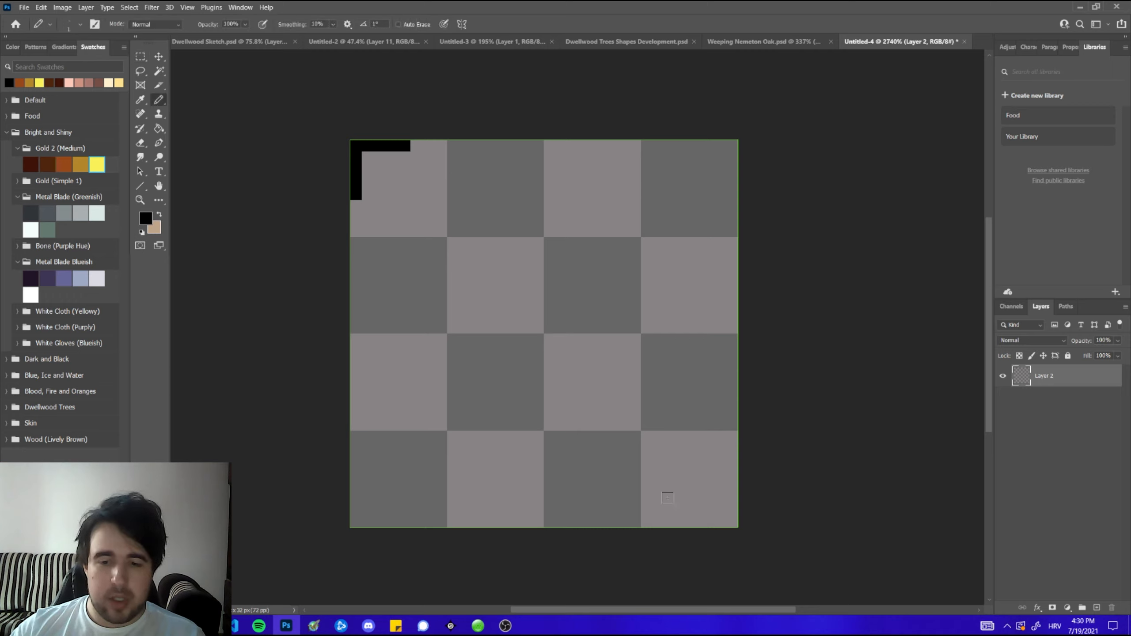
pyautogui.click(732, 521)
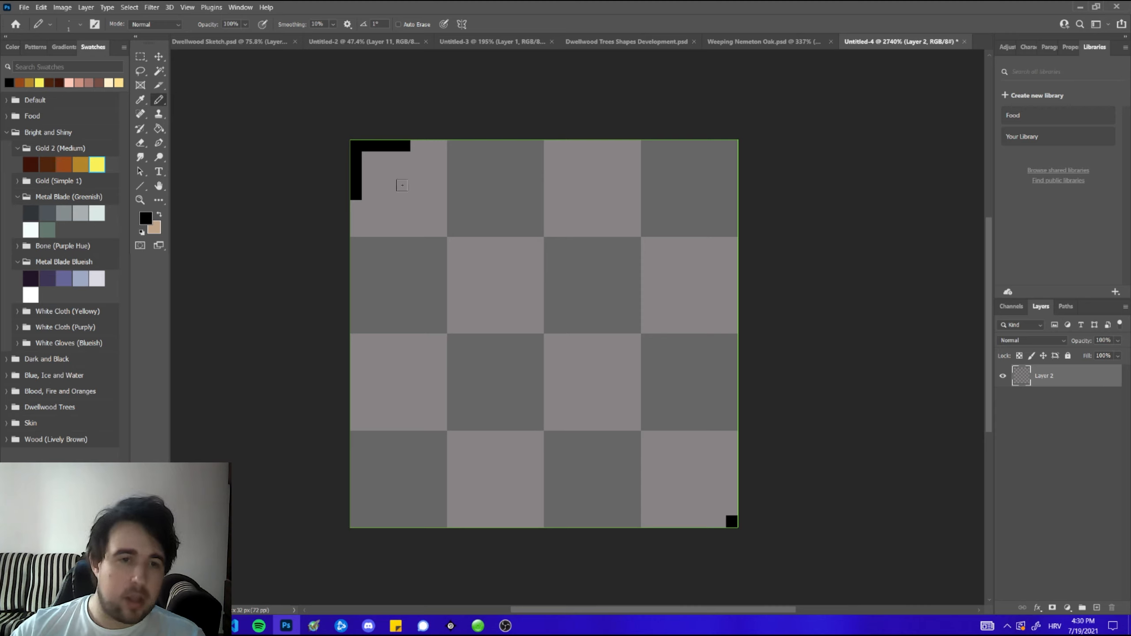
pyautogui.keyDown('shift'); pyautogui.click(358, 150); pyautogui.keyUp('shift')
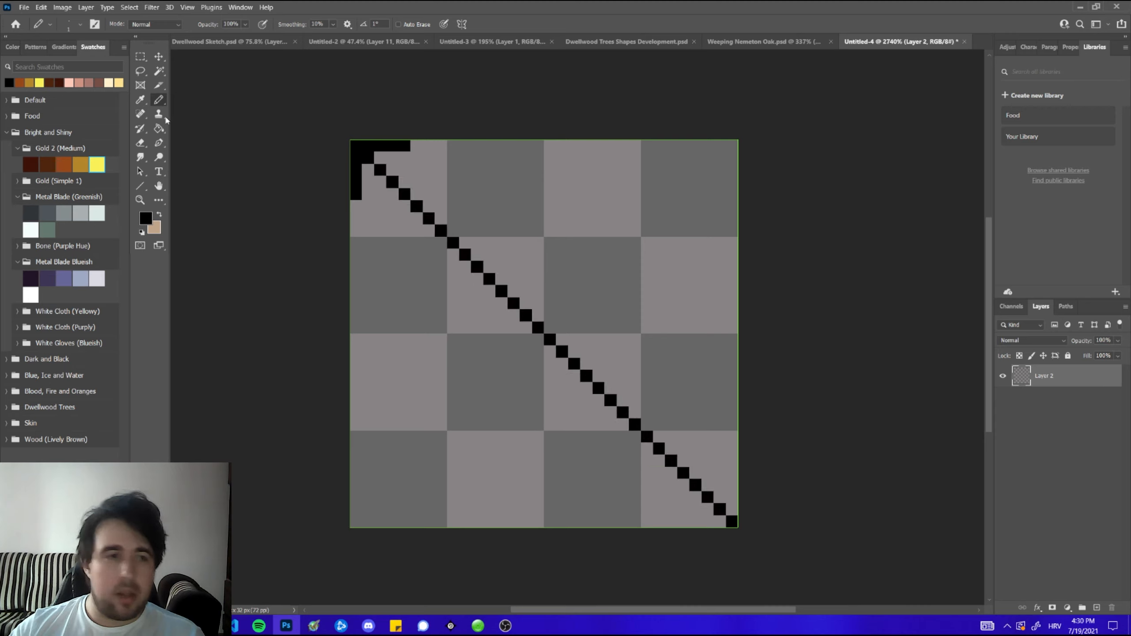
# - Select the diagonal line without the tip and duplicate it into two parallel blade edges starting at the ends of the L-shaped tip
pyautogui.press('m')
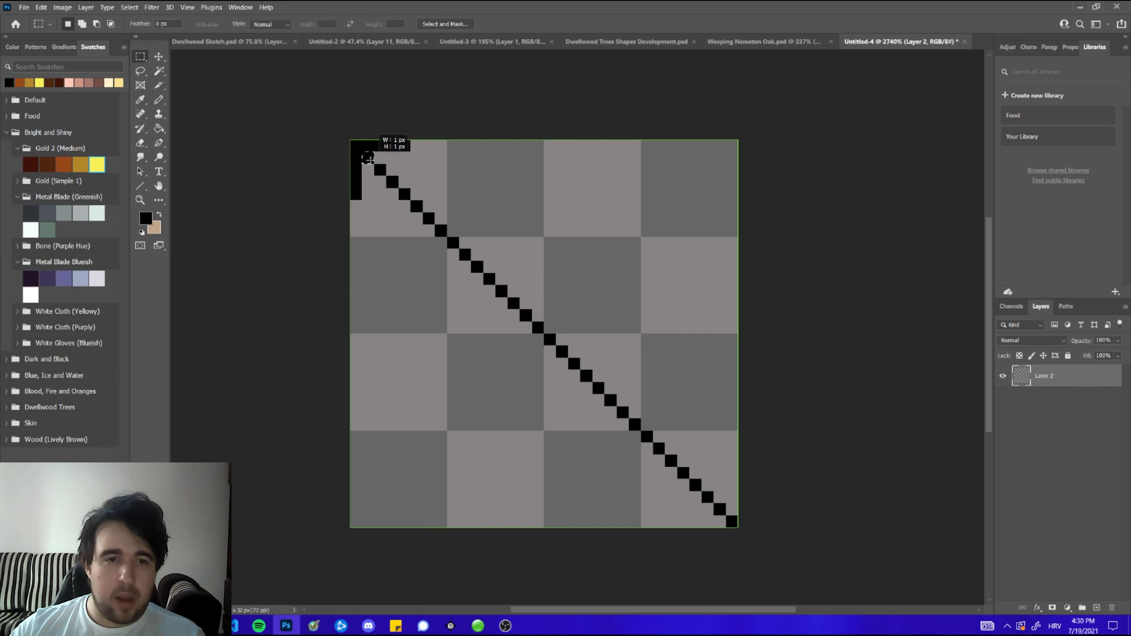
pyautogui.moveTo(362, 152); pyautogui.dragTo(739, 528)
pyautogui.click(158, 56)
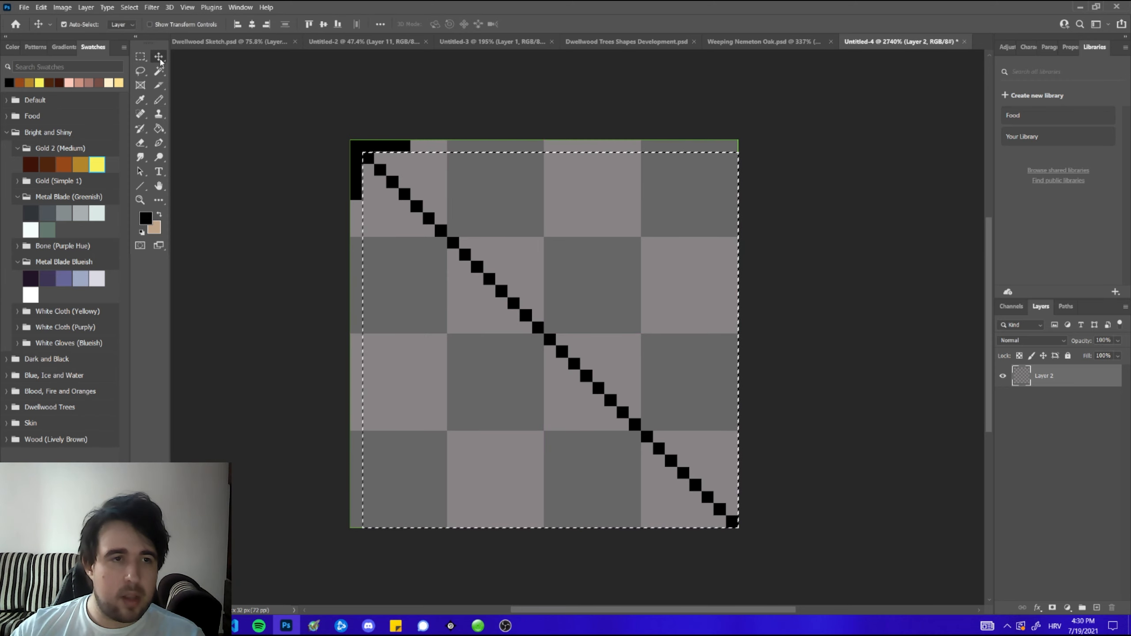
pyautogui.moveTo(396, 191); pyautogui.dragTo(447, 196)
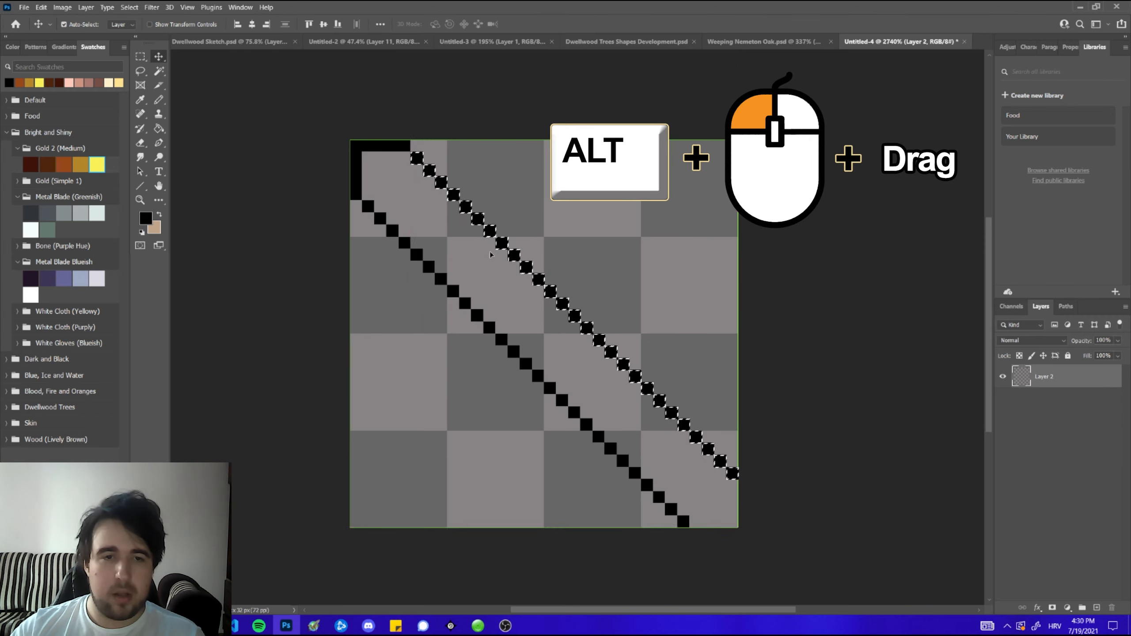
pyautogui.press('m')
pyautogui.hotkey('ctrl', 'd')
pyautogui.scroll(-2, 462, 243)
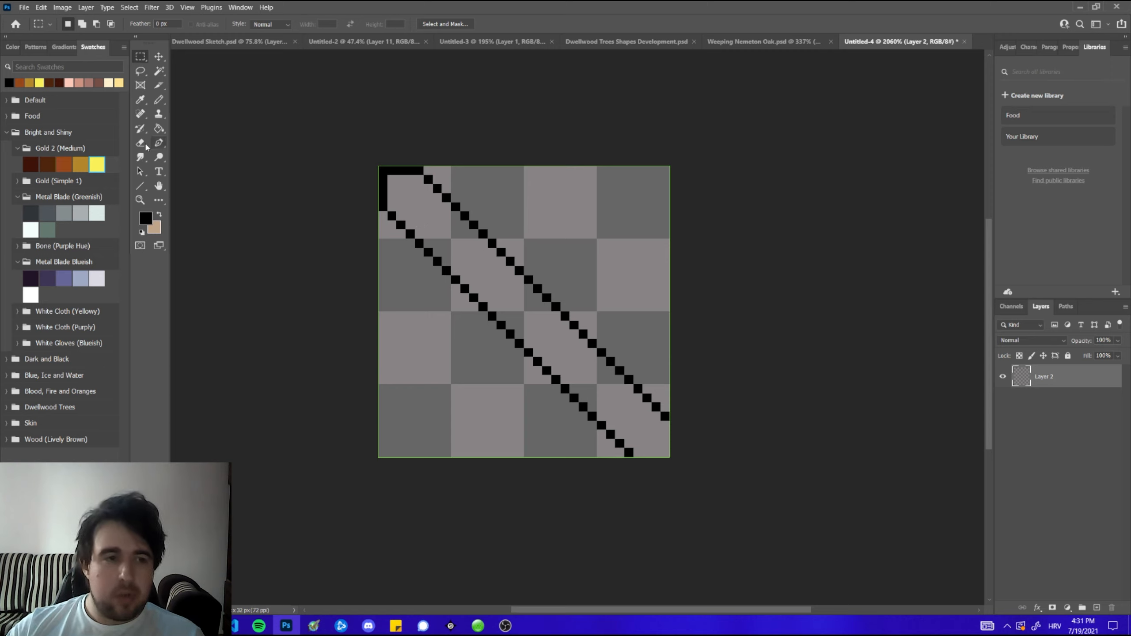
# - Erase the lower-right part of both diagonal blade edges with straight eraser strokes so that they end near the middle of the canvas
pyautogui.press('e')
pyautogui.scroll(-2, 453, 310)
pyautogui.scroll(2, 453, 310)
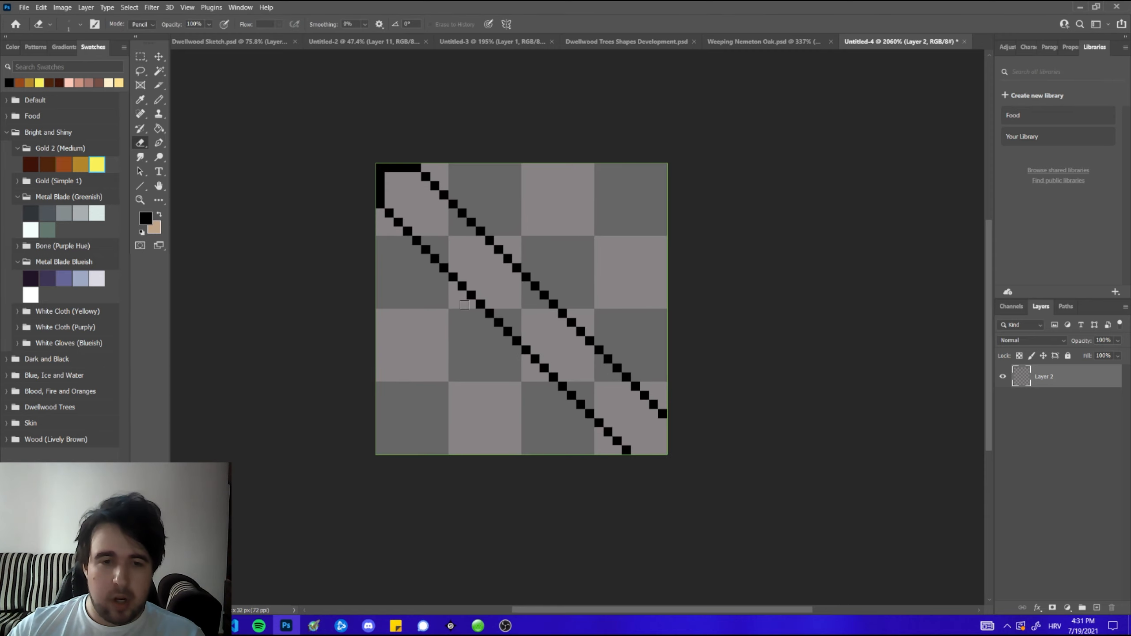
pyautogui.scroll(1, 543, 325)
pyautogui.click(527, 324)
pyautogui.keyDown('shift'); pyautogui.click(683, 477); pyautogui.keyUp('shift')
pyautogui.click(724, 434)
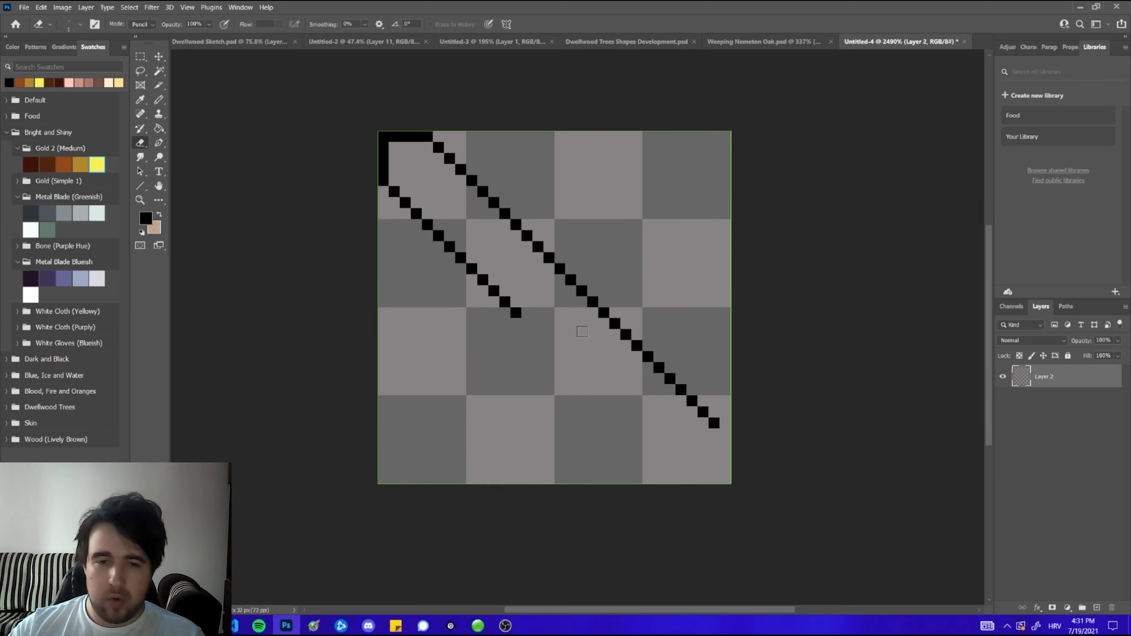
pyautogui.keyDown('shift'); pyautogui.click(571, 280); pyautogui.keyUp('shift')
# - Pencil two more pixels onto each blade edge, plus two pixels angled diagonally outward from each end to start the crossguard
pyautogui.click(159, 99)
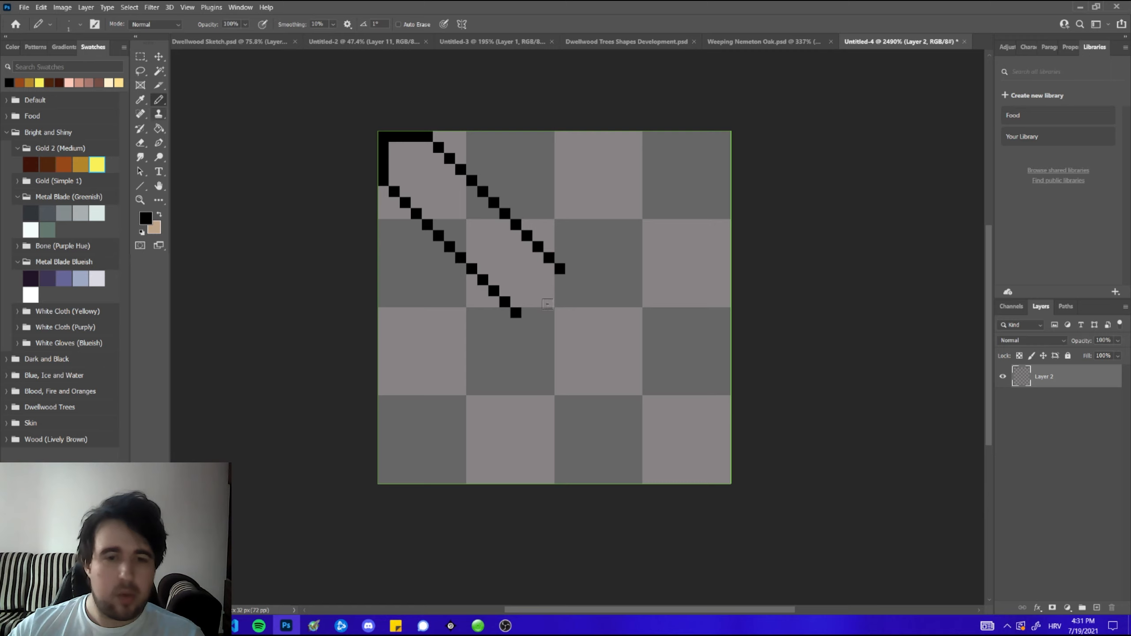
pyautogui.click(527, 324)
pyautogui.click(571, 280)
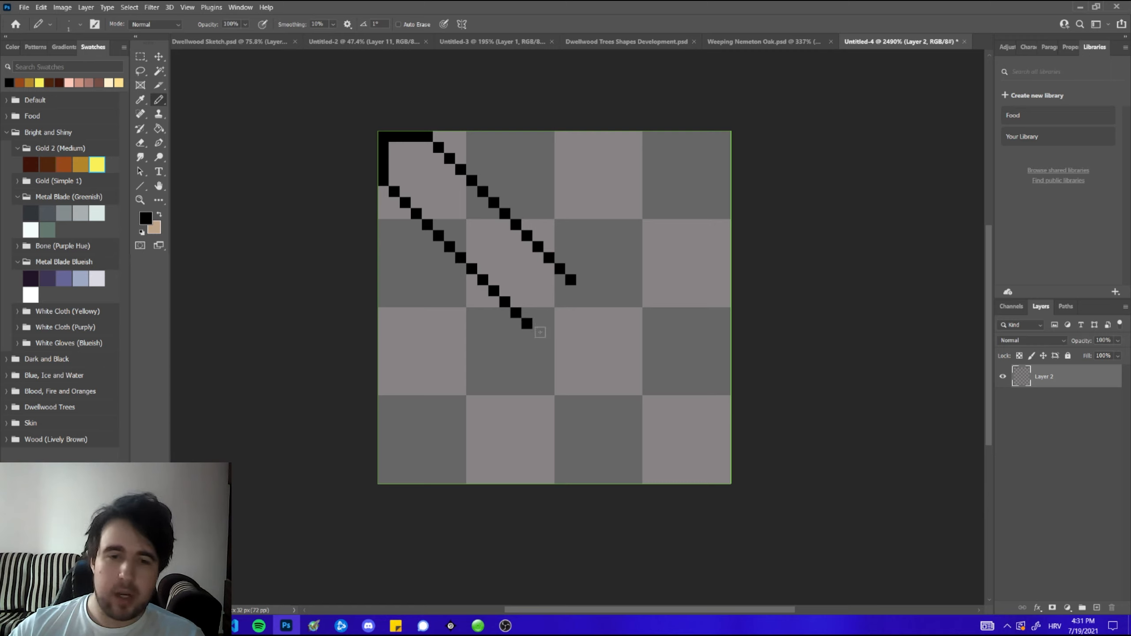
pyautogui.click(538, 334)
pyautogui.click(581, 290)
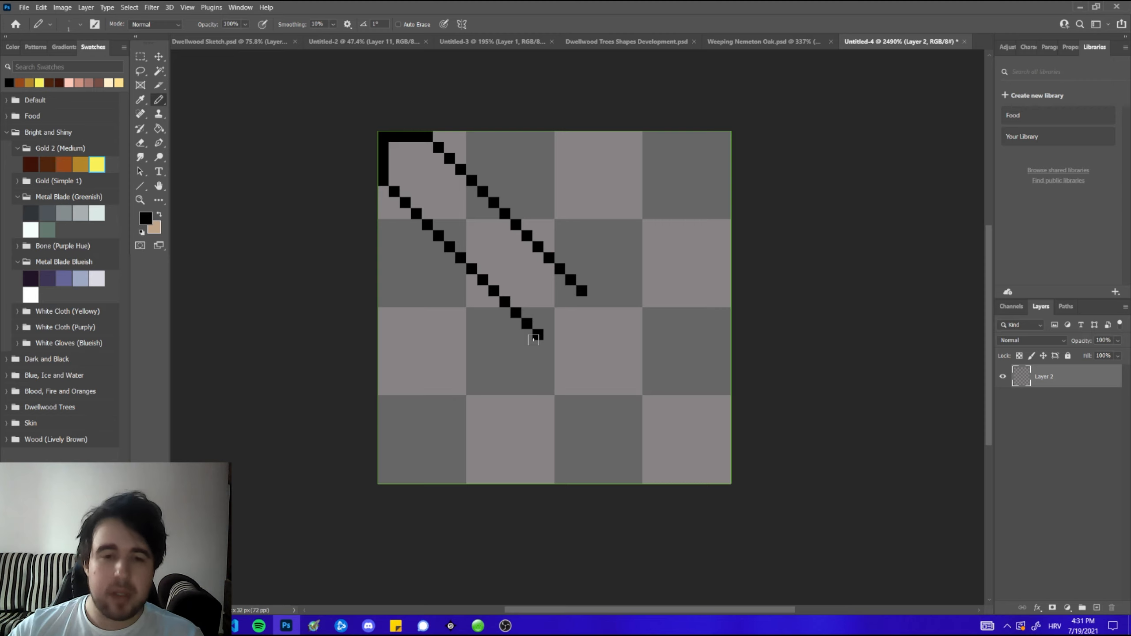
pyautogui.click(527, 346)
pyautogui.click(592, 279)
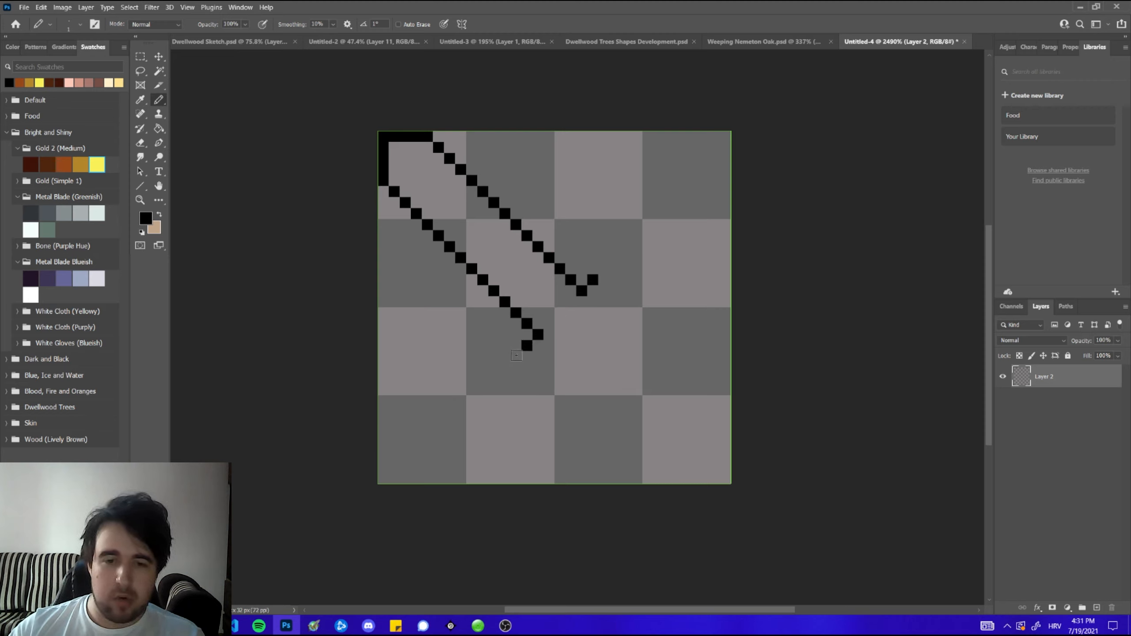
pyautogui.click(516, 356)
pyautogui.click(603, 269)
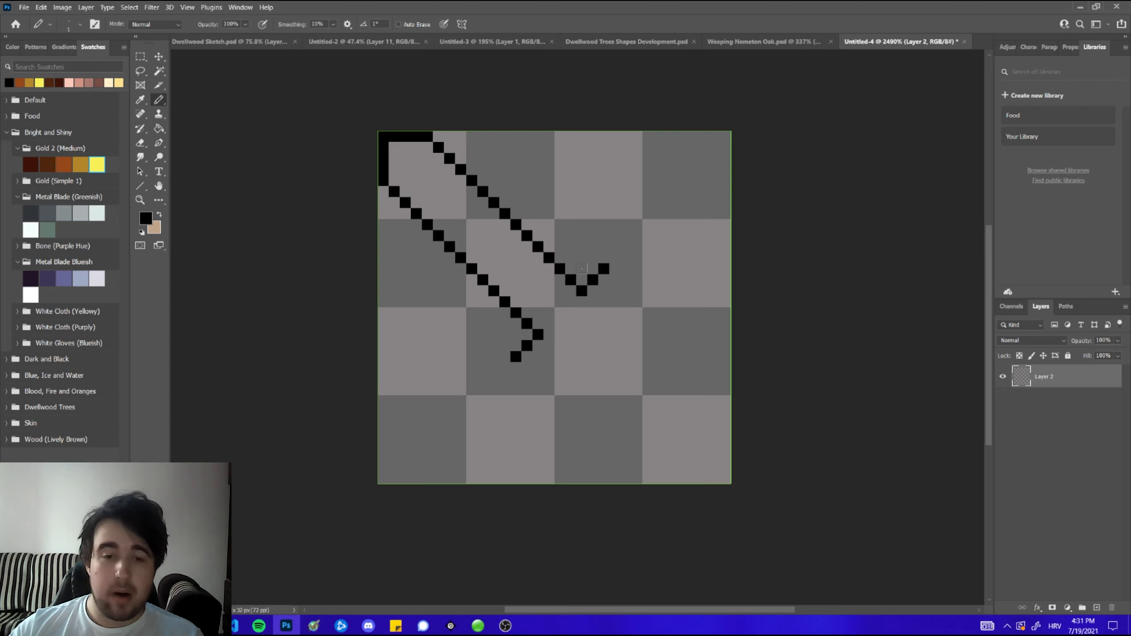
pyautogui.click(504, 358)
pyautogui.moveTo(503, 358); pyautogui.dragTo(454, 359)
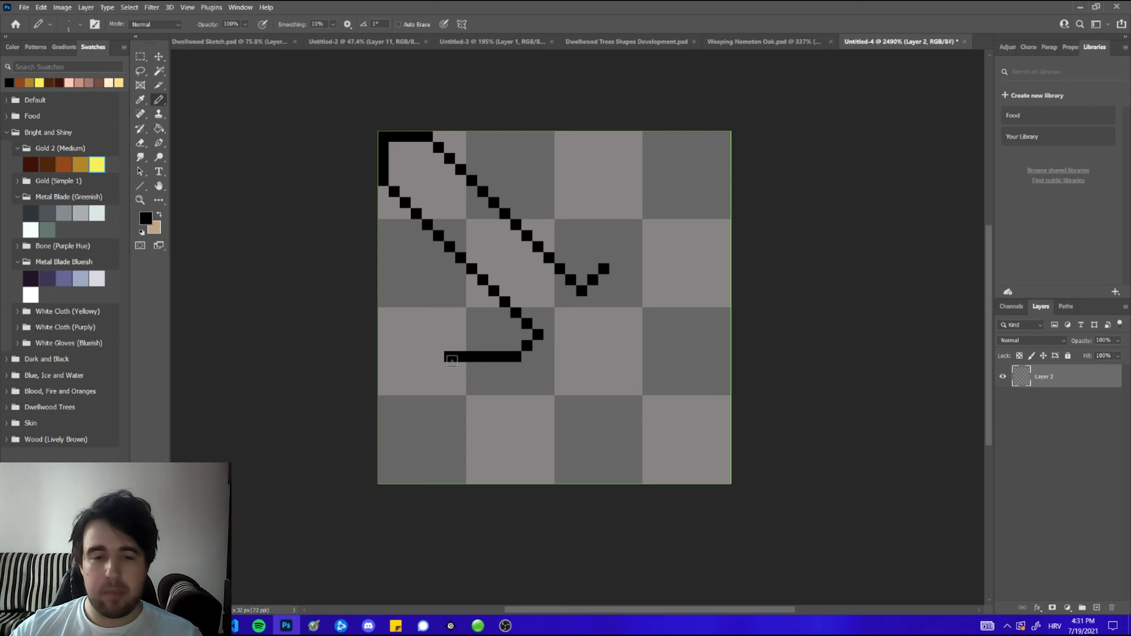
pyautogui.hotkey('ctrl', 'z')
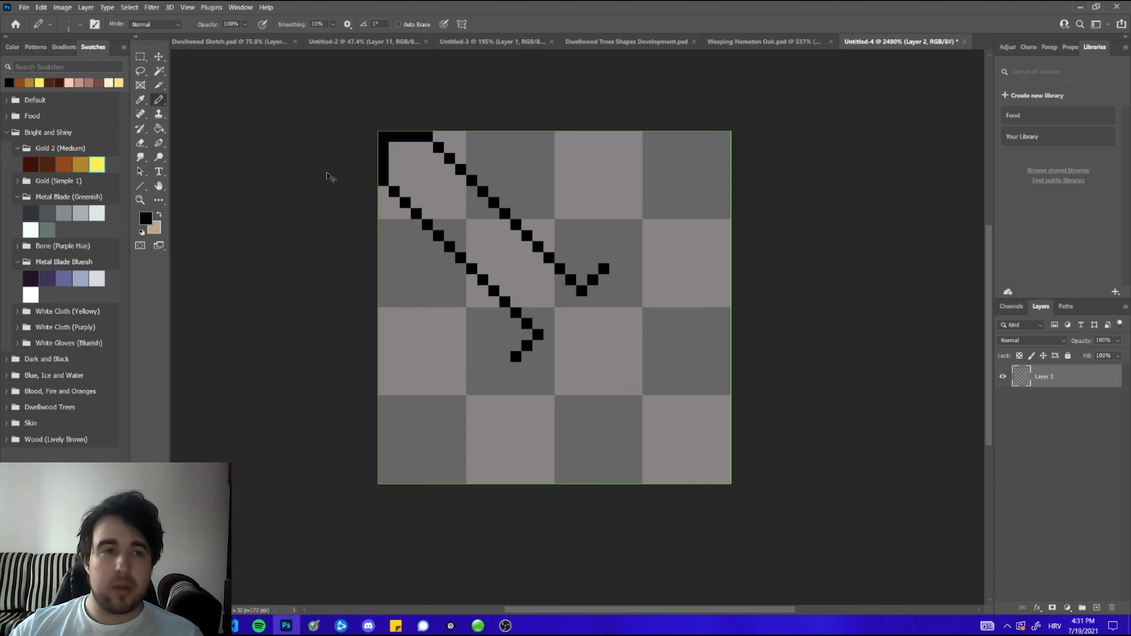
# - Show the pixel grid over the enlarged canvas
pyautogui.click(187, 7)
pyautogui.moveTo(250, 226)
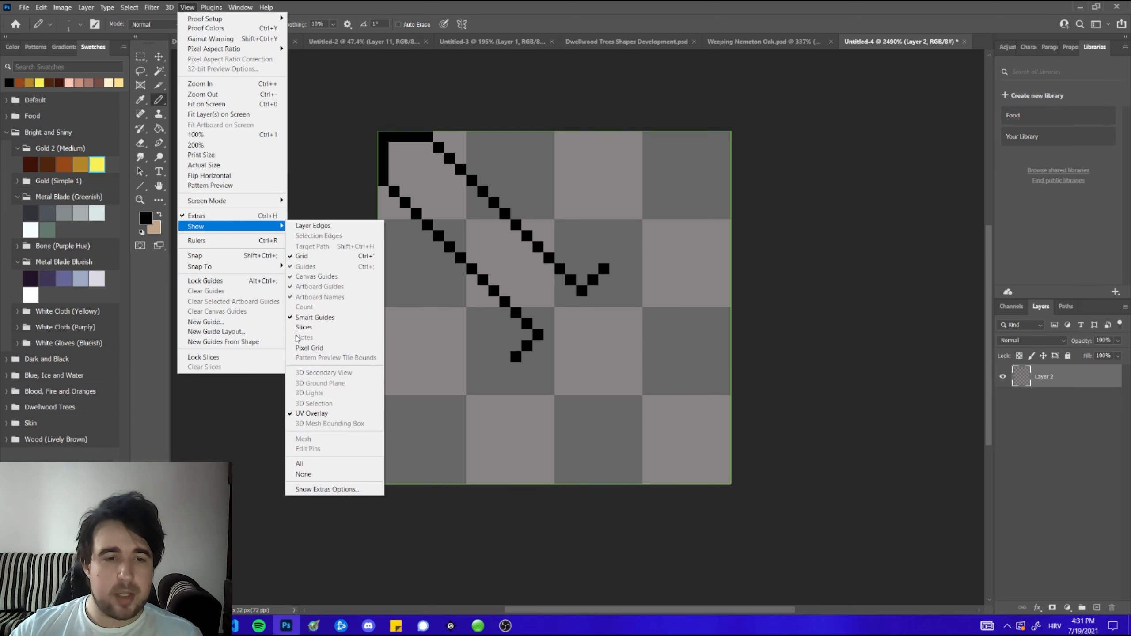
pyautogui.moveTo(196, 226)
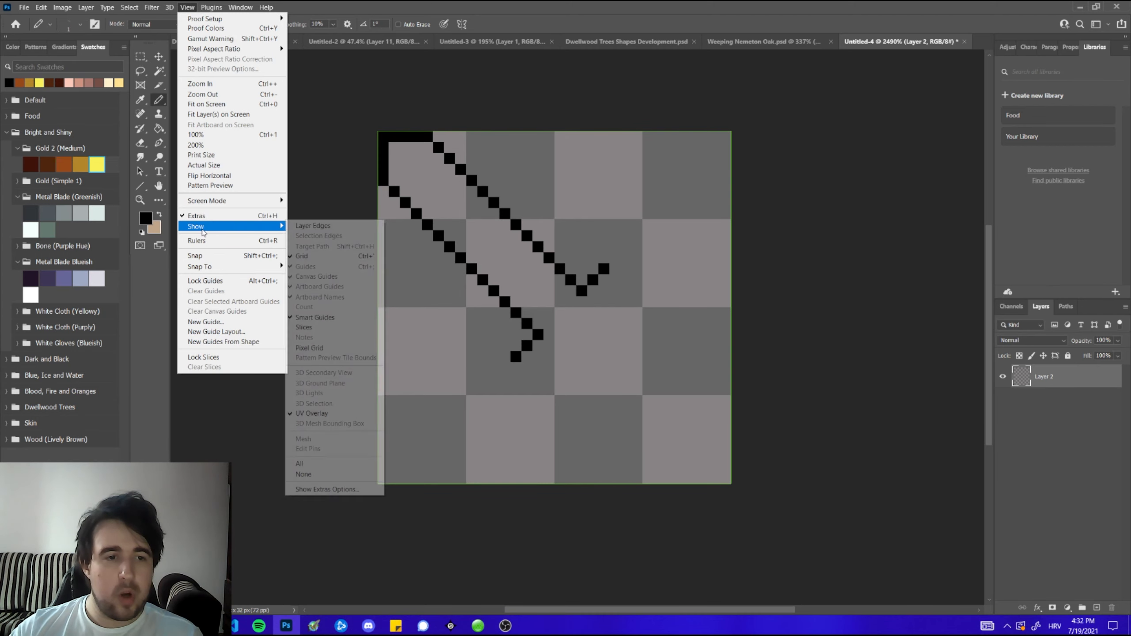
pyautogui.click(303, 346)
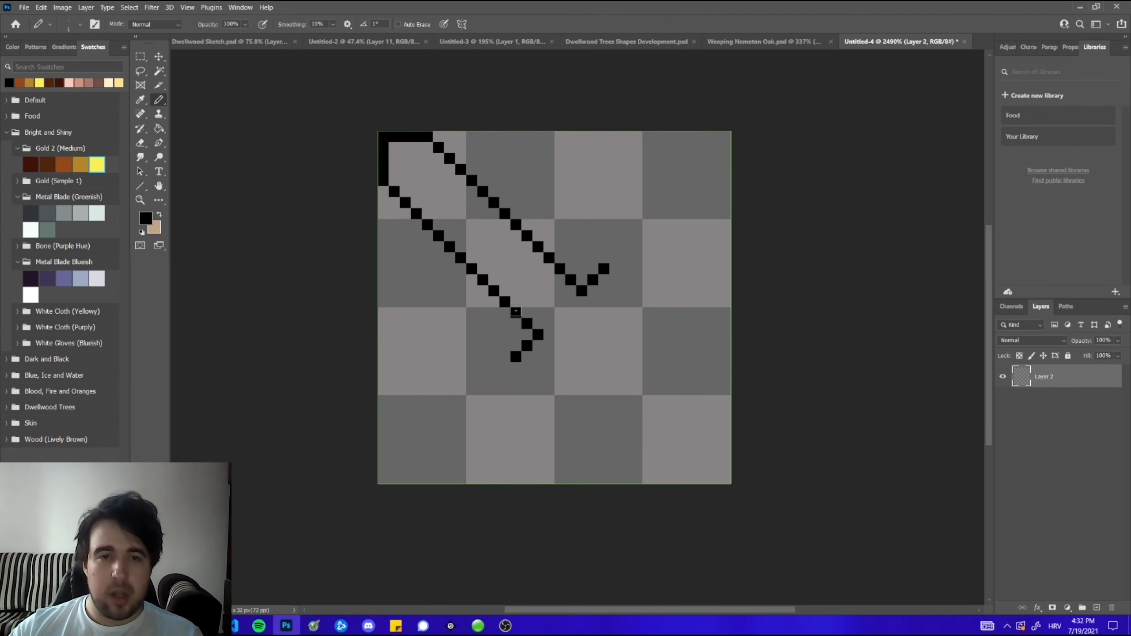
pyautogui.scroll(-2, 525, 325)
pyautogui.scroll(5, 524, 324)
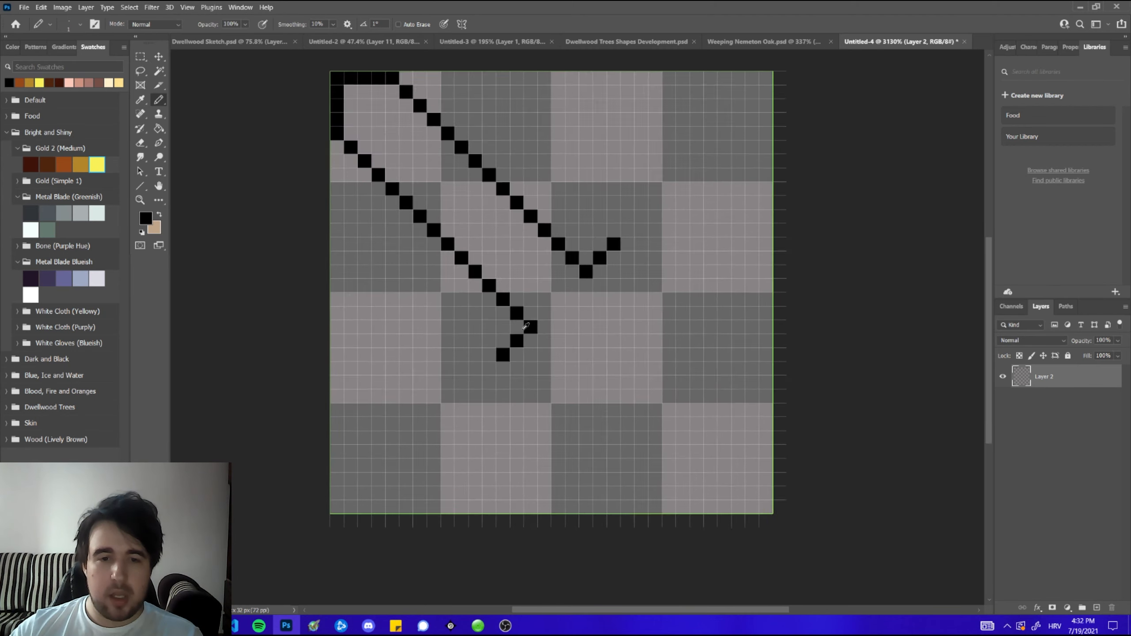
pyautogui.scroll(-3, 456, 323)
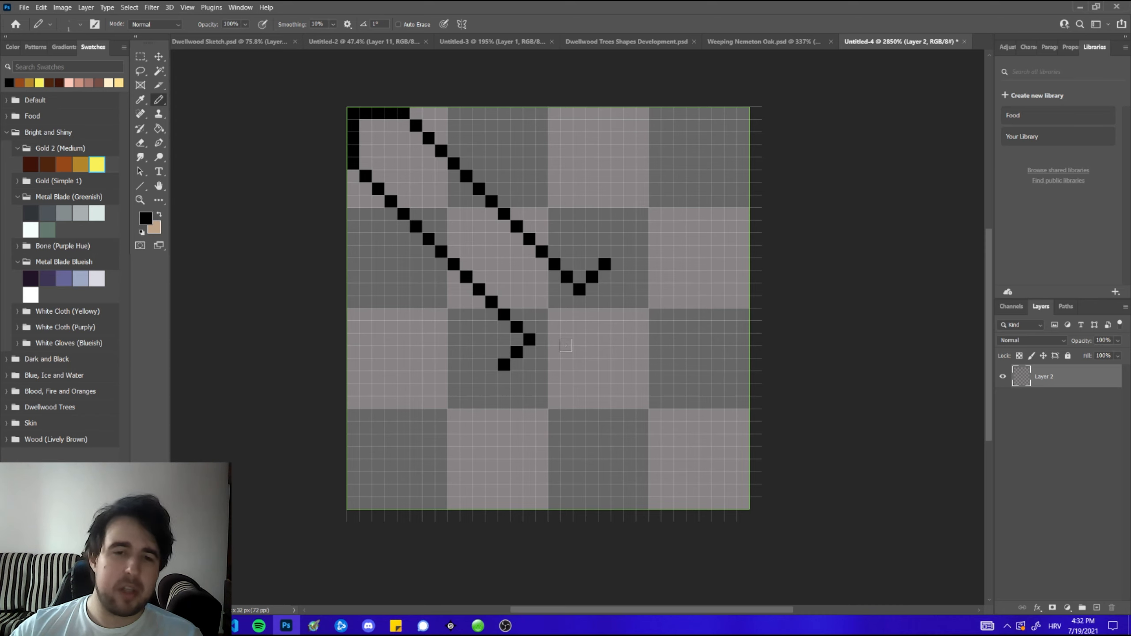
# - Hide the pixel grid again
pyautogui.click(578, 291)
pyautogui.click(187, 7)
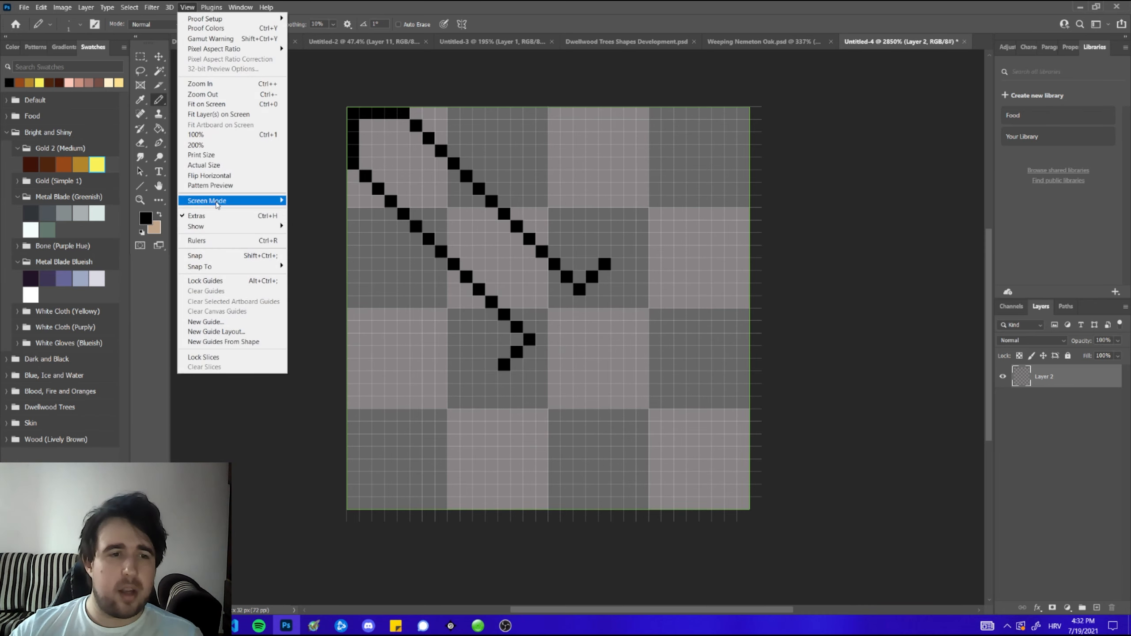
pyautogui.moveTo(218, 228)
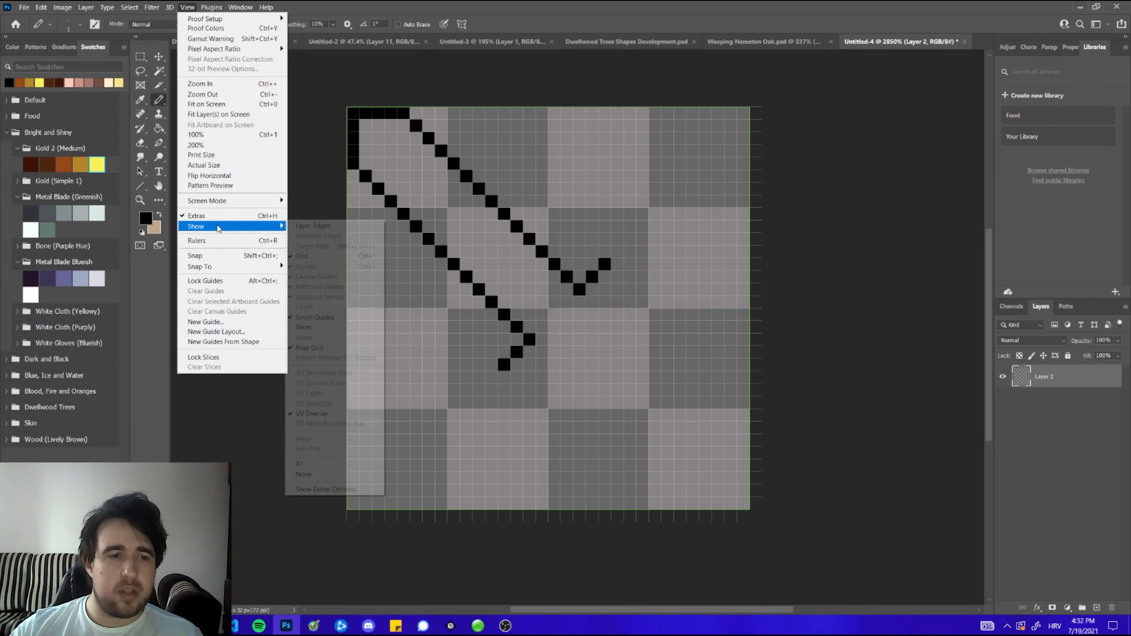
pyautogui.click(326, 348)
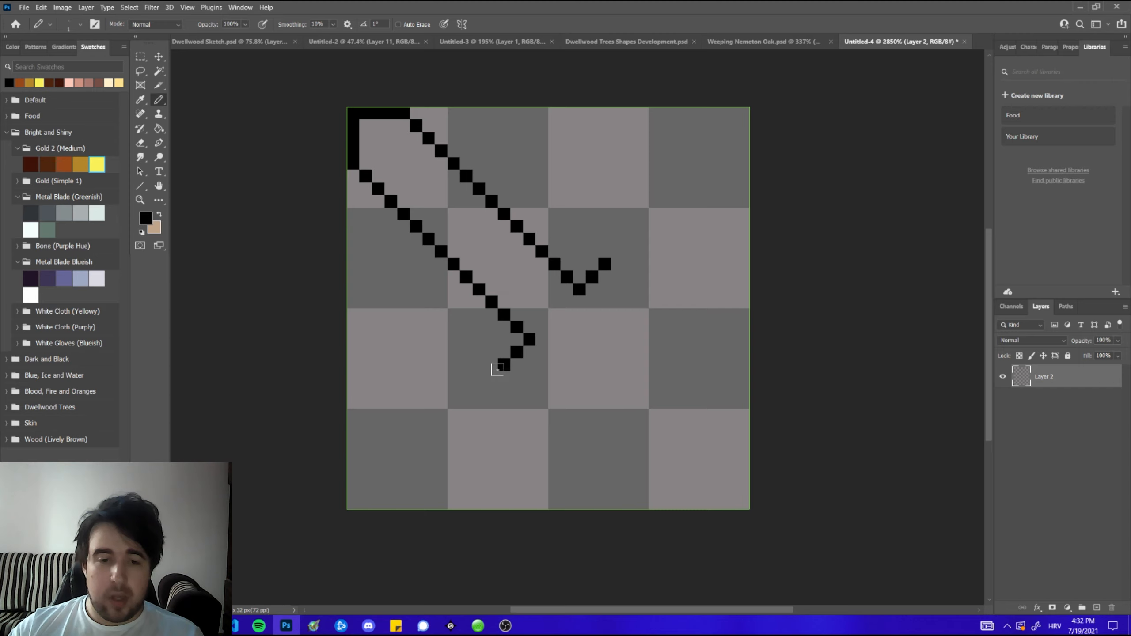
# - Pencil the outlines of both crossguard ends symmetrically and close the guard with a straight diagonal line between them
pyautogui.moveTo(491, 365); pyautogui.dragTo(492, 377)
pyautogui.moveTo(605, 252); pyautogui.dragTo(625, 264)
pyautogui.click(504, 390)
pyautogui.click(630, 277)
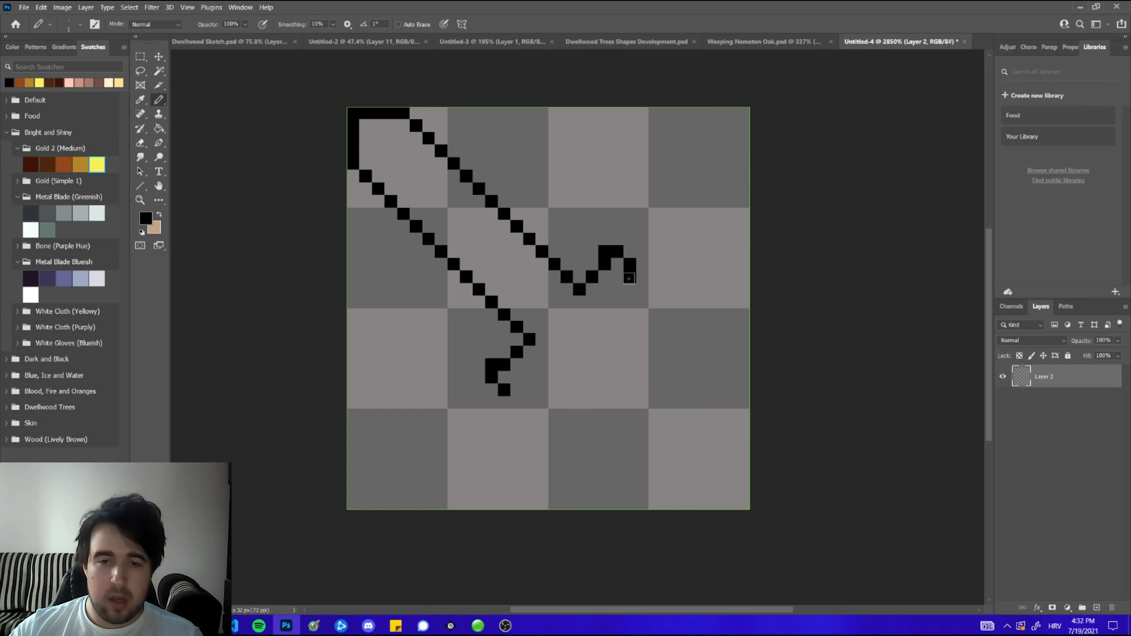
pyautogui.click(515, 390)
pyautogui.click(529, 390)
pyautogui.click(631, 289)
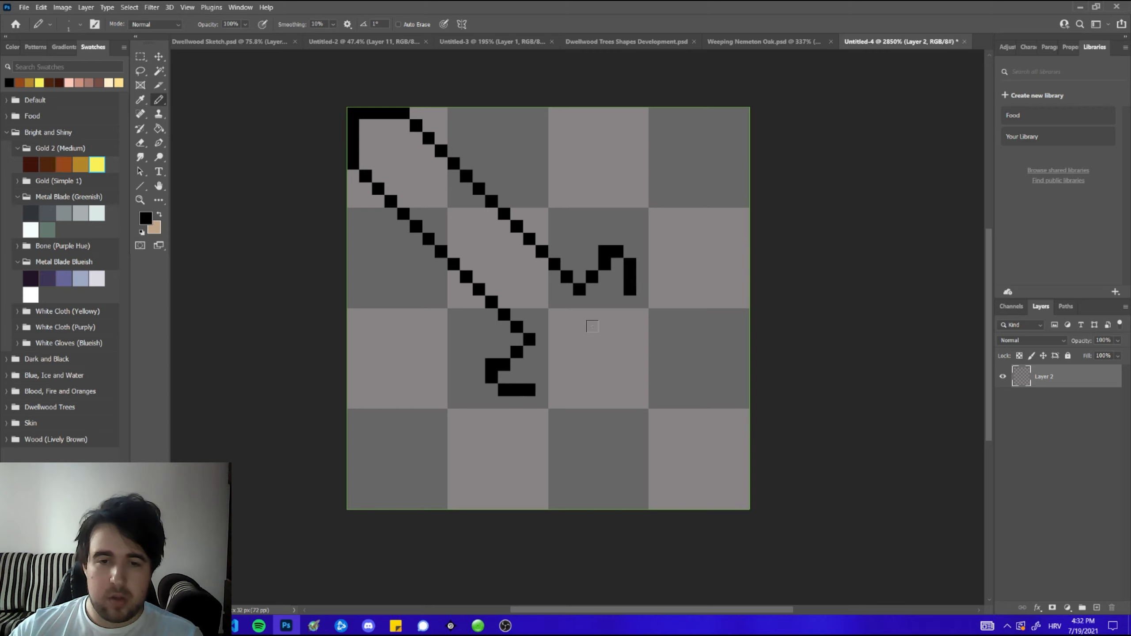
pyautogui.click(542, 377)
pyautogui.keyDown('shift'); pyautogui.click(630, 293); pyautogui.keyUp('shift')
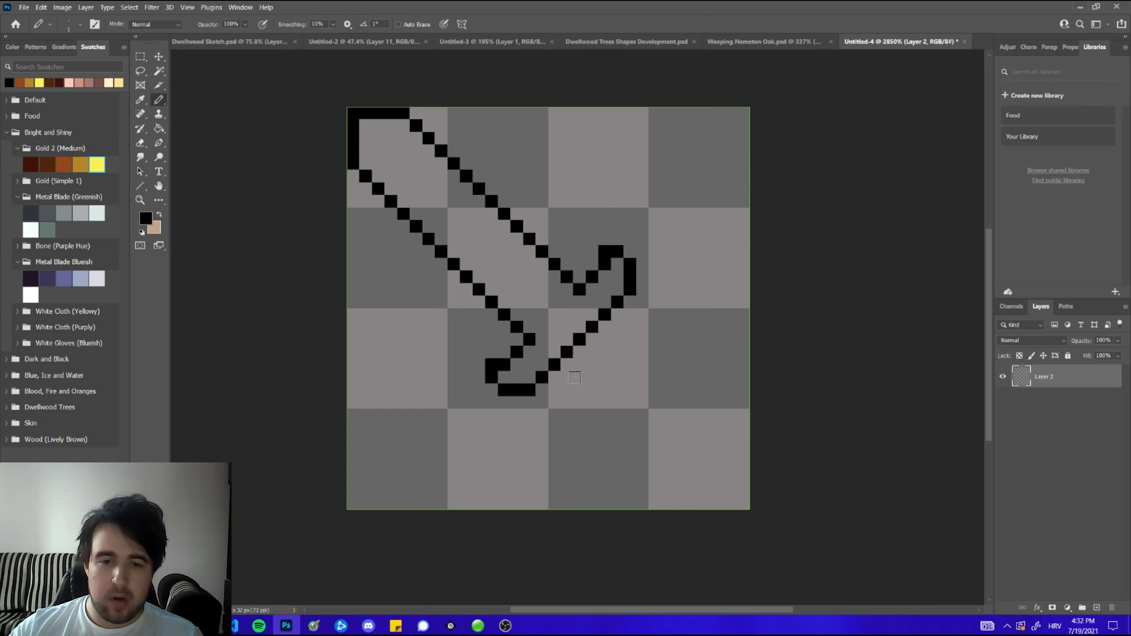
# - Copy a nine-pixel diagonal segment of the lower blade edge twice below the crossguard as the handle's two parallel edges
pyautogui.press('m')
pyautogui.moveTo(360, 170); pyautogui.dragTo(473, 296)
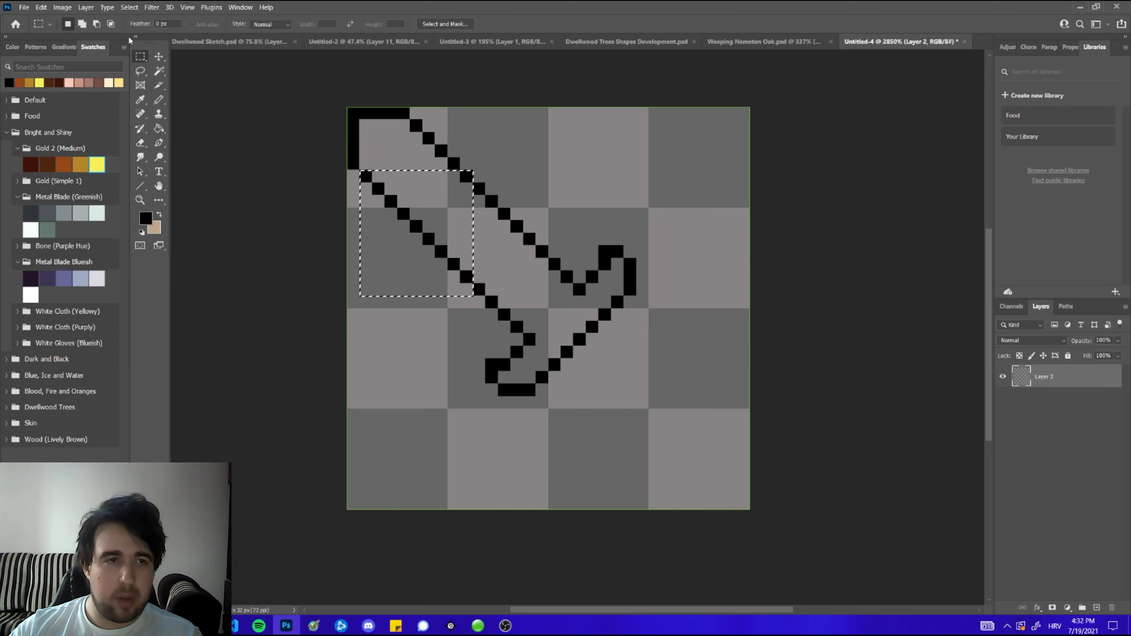
pyautogui.press('v')
pyautogui.moveTo(407, 207); pyautogui.dragTo(608, 394)
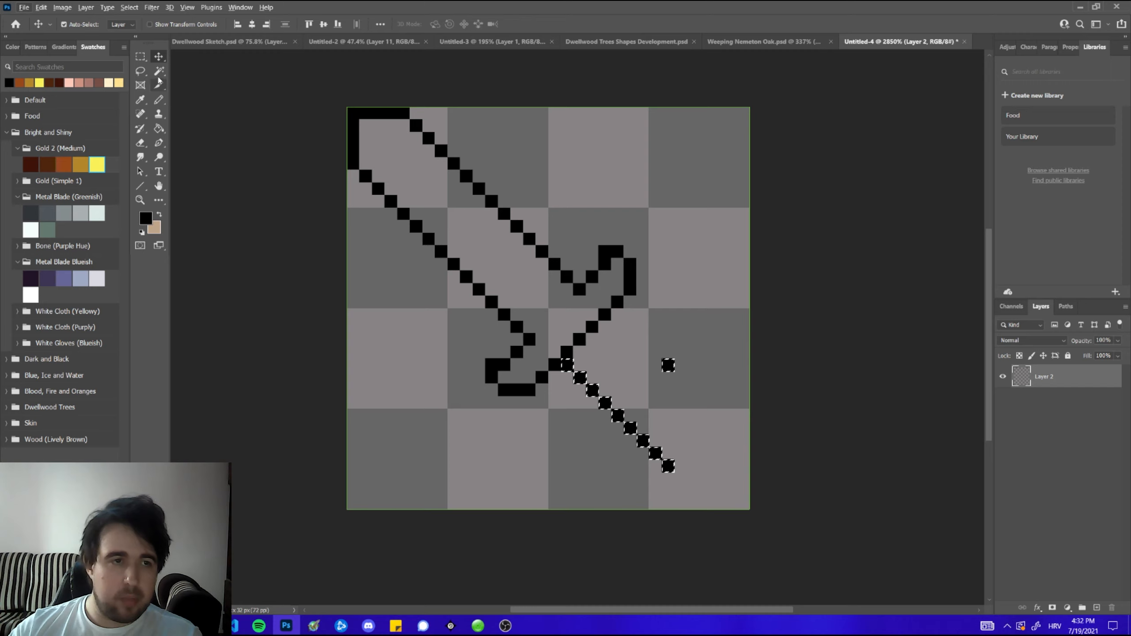
pyautogui.moveTo(592, 379)
pyautogui.mouseDown()
pyautogui.moveTo(629, 355)
pyautogui.moveTo(617, 355)
pyautogui.moveTo(629, 355)
pyautogui.moveTo(609, 329)
pyautogui.moveTo(608, 340)
pyautogui.mouseUp()
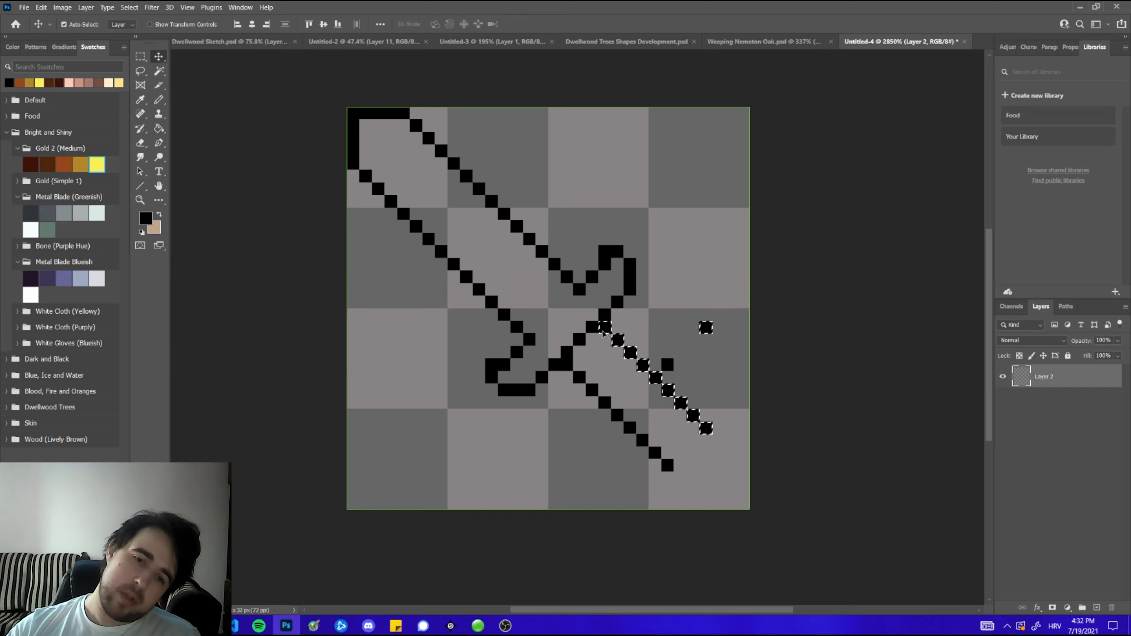
# - Deselect, erase the stray copied pixel beside the handle, and pencil a right-angled pommel closing the handle's end
pyautogui.press('e')
pyautogui.hotkey('ctrl', 'd')
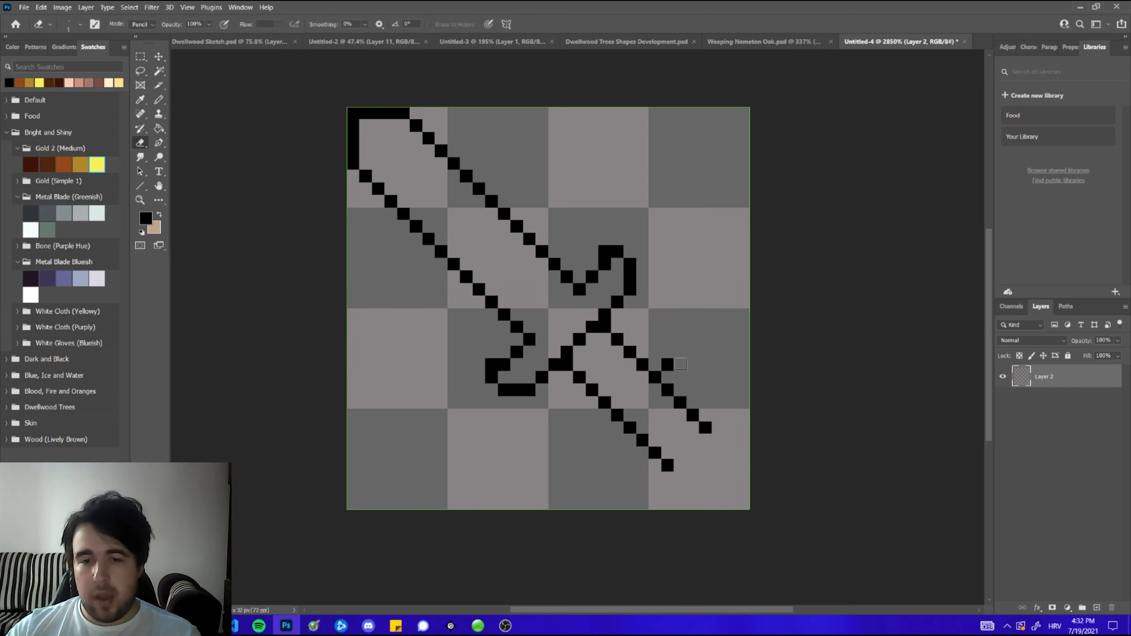
pyautogui.click(668, 364)
pyautogui.press('b')
pyautogui.click(680, 466)
pyautogui.click(705, 440)
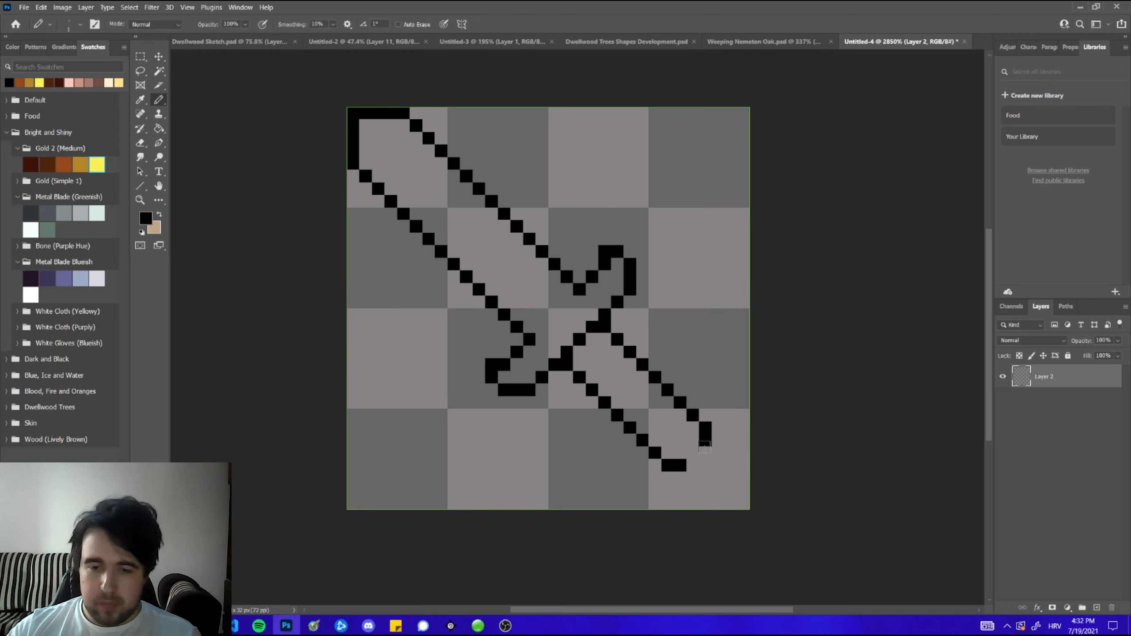
pyautogui.click(692, 466)
pyautogui.moveTo(705, 453); pyautogui.dragTo(705, 467)
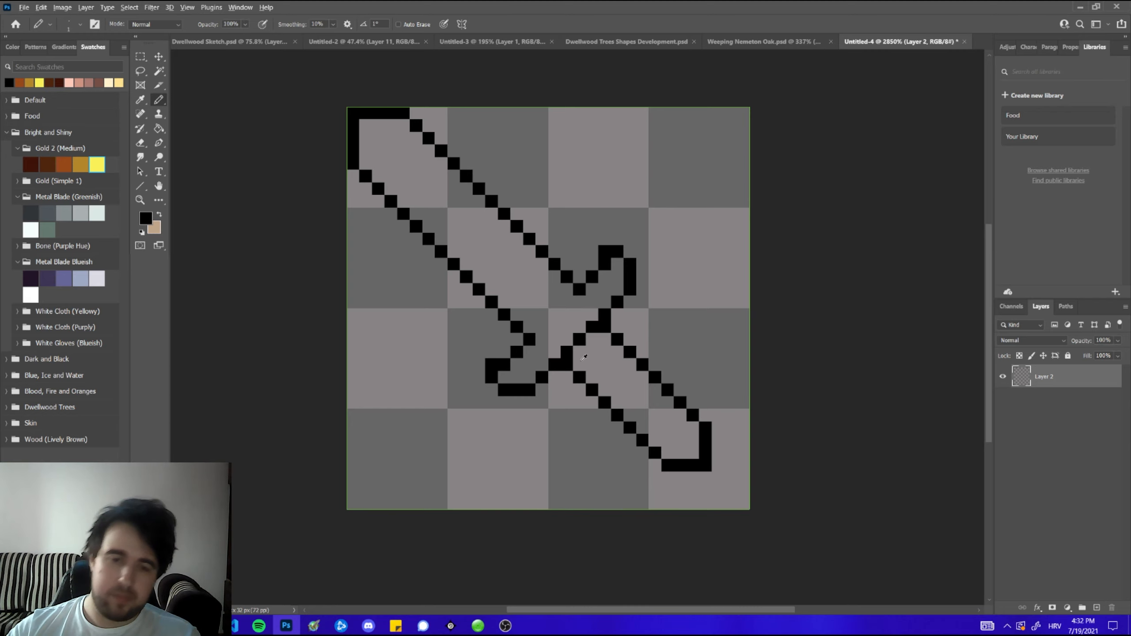
# - Move the whole sword outline one pixel right and one pixel down
pyautogui.scroll(-6, 581, 360)
pyautogui.click(159, 56)
pyautogui.press('Right')
pyautogui.press('Down')
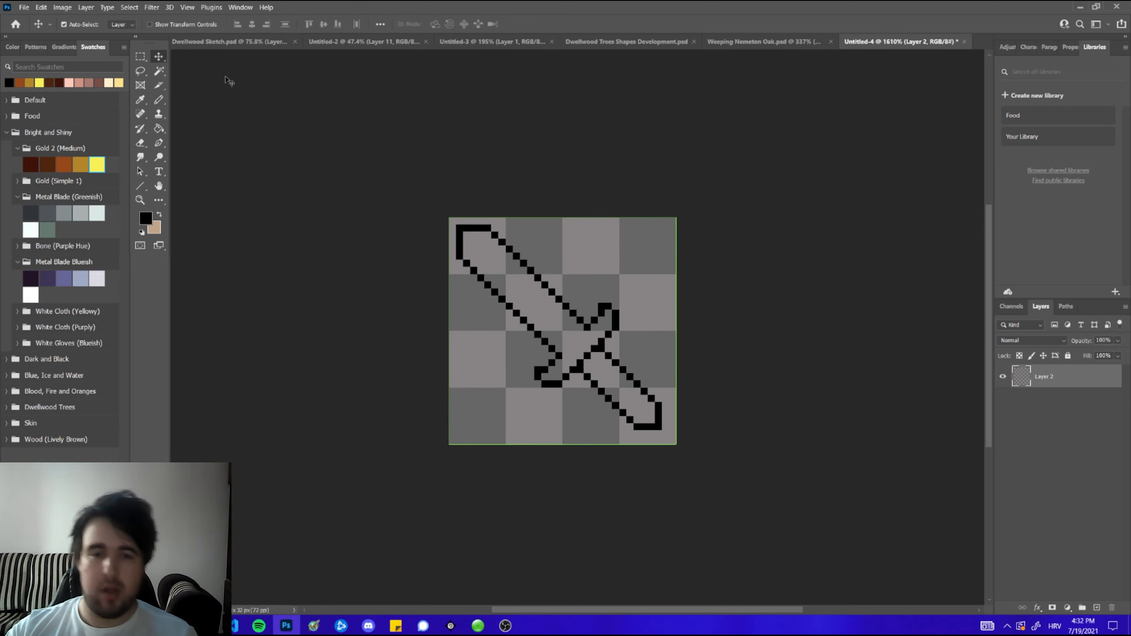
# - Redraw the handle's lower edge one pixel inward as a straight diagonal and erase the old edge
pyautogui.scroll(4, 677, 515)
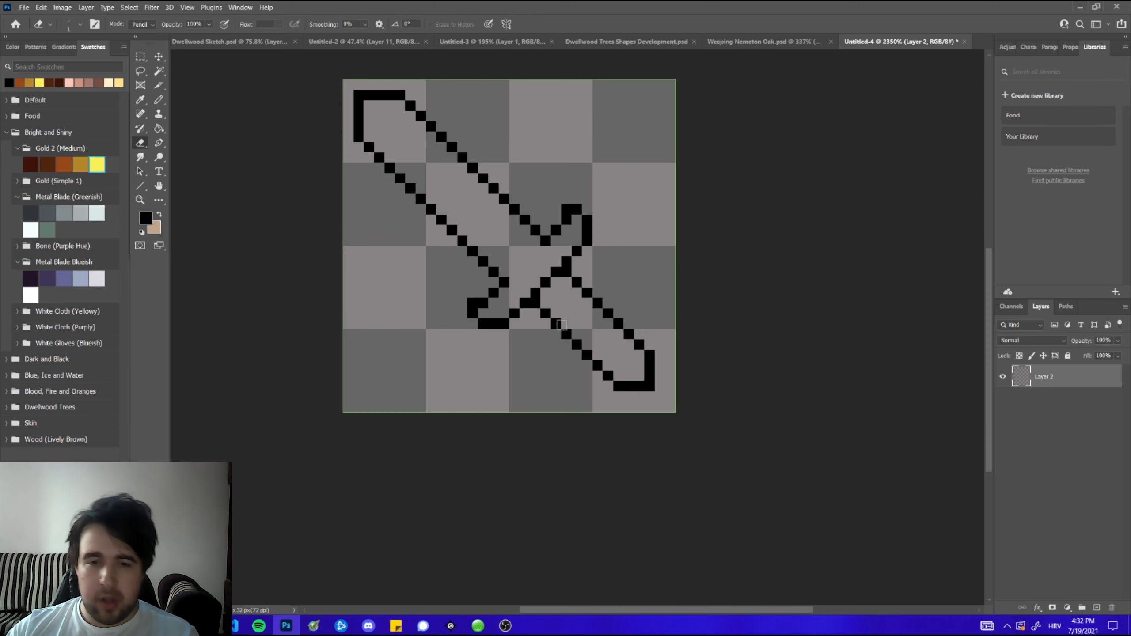
pyautogui.press('b')
pyautogui.click(556, 314)
pyautogui.keyDown('shift'); pyautogui.click(618, 376); pyautogui.keyUp('shift')
pyautogui.press('e')
pyautogui.click(536, 304)
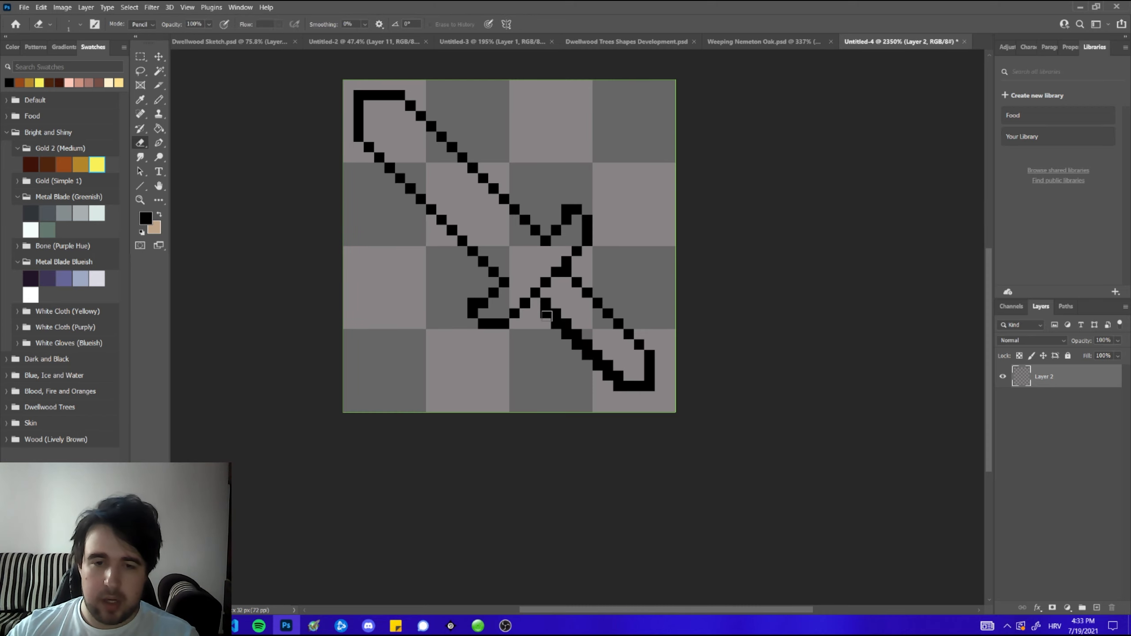
pyautogui.keyDown('shift'); pyautogui.click(618, 386); pyautogui.keyUp('shift')
# - Pencil the handle's upper edge one pixel inward and erase the old diagonal beside it
pyautogui.press('b')
pyautogui.click(567, 280)
pyautogui.keyDown('shift'); pyautogui.click(639, 364); pyautogui.keyUp('shift')
pyautogui.press('e')
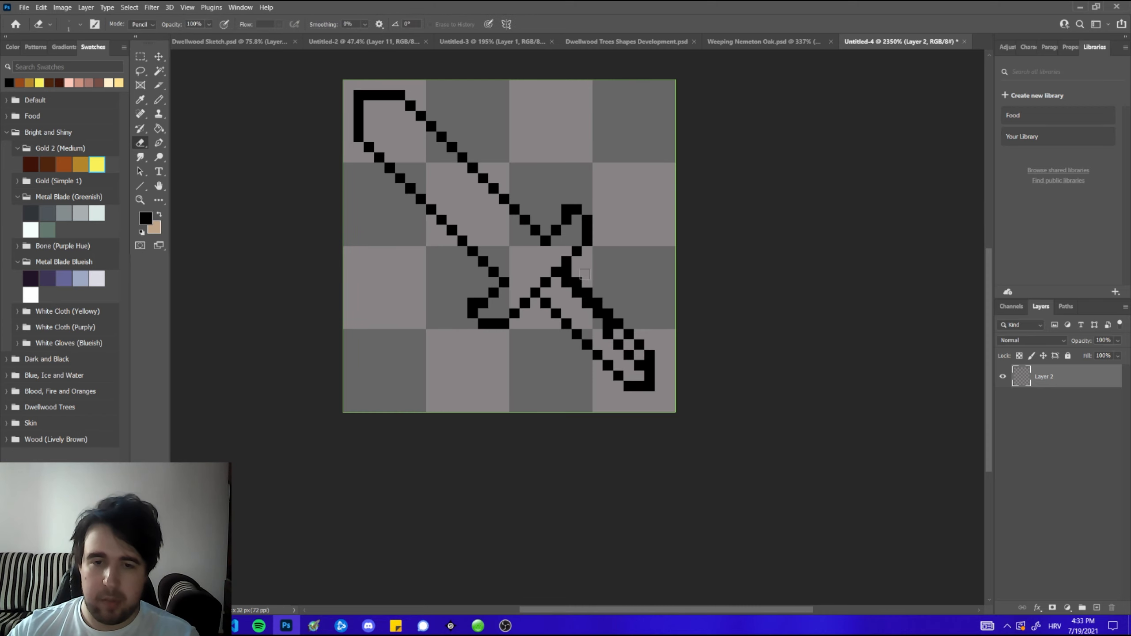
pyautogui.click(576, 281)
pyautogui.keyDown('shift'); pyautogui.click(650, 355); pyautogui.keyUp('shift')
# - Straighten the end of the handle's upper edge where it meets the pommel and erase the leftover pixels inside it
pyautogui.press('b')
pyautogui.click(639, 355)
pyautogui.keyDown('shift'); pyautogui.click(618, 334); pyautogui.keyUp('shift')
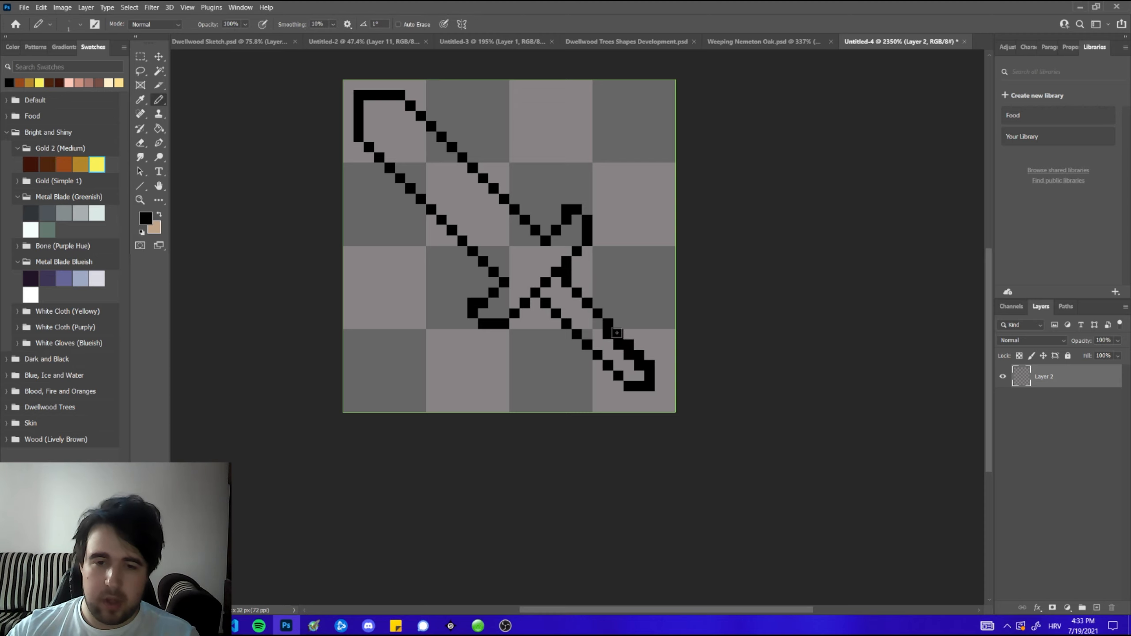
pyautogui.press('e')
pyautogui.moveTo(608, 334); pyautogui.dragTo(641, 369)
pyautogui.scroll(-2, 640, 369)
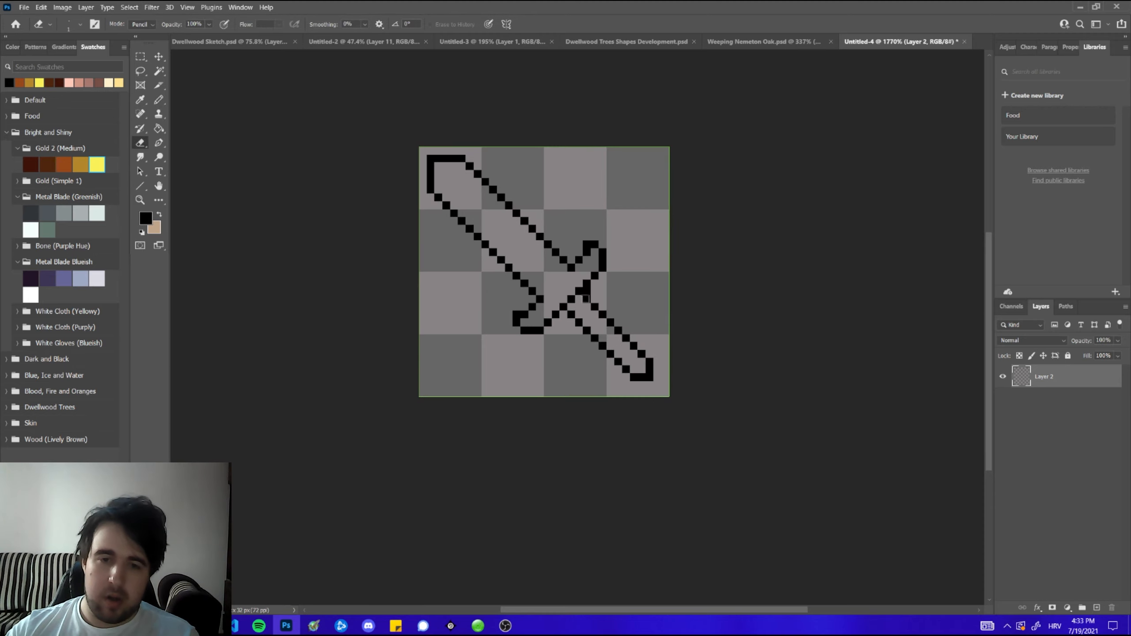
# - Pencil a diagonal line across the blade's base to close the crossguard's upper edge
pyautogui.scroll(-5, 661, 276)
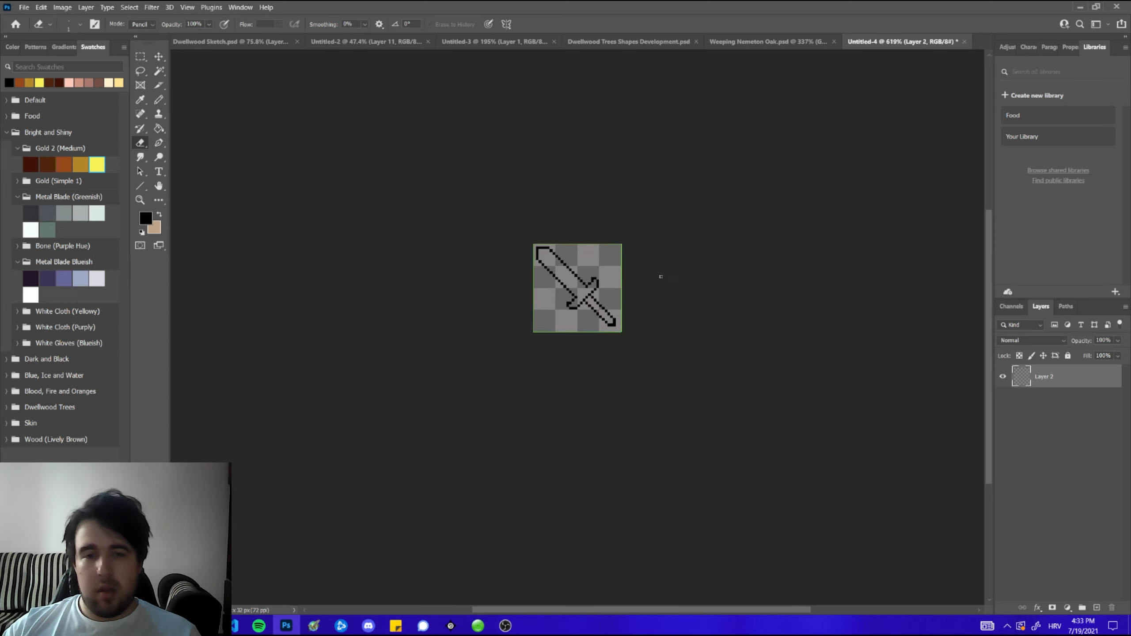
pyautogui.scroll(6, 618, 272)
pyautogui.press('b')
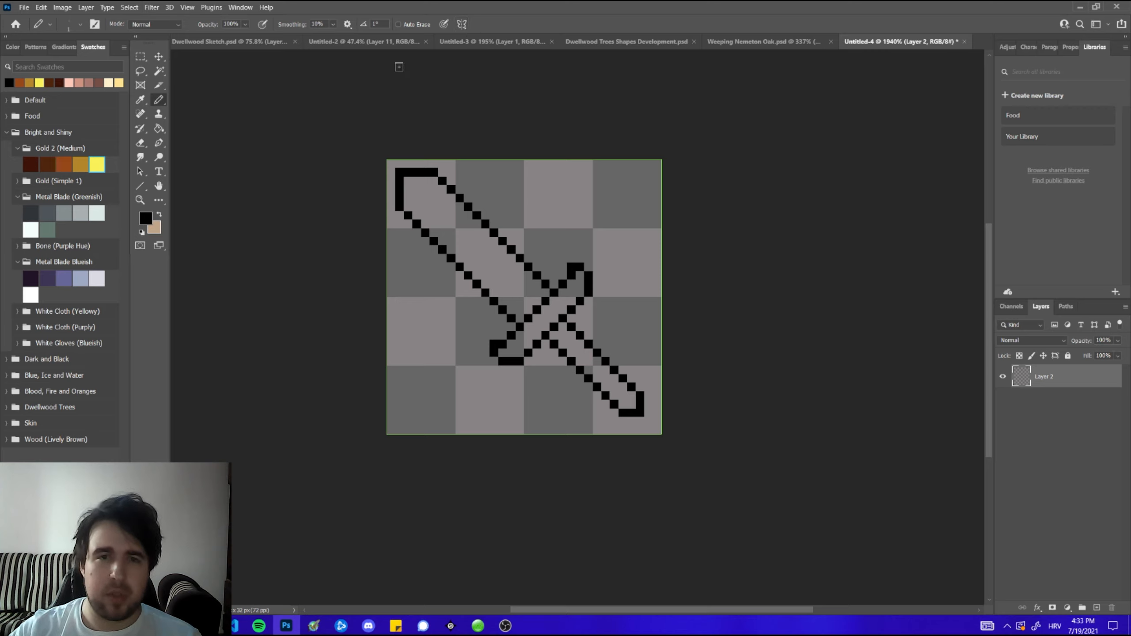
# - Add a new layer with the default name and hide the sword outline's layer
pyautogui.scroll(2, 629, 144)
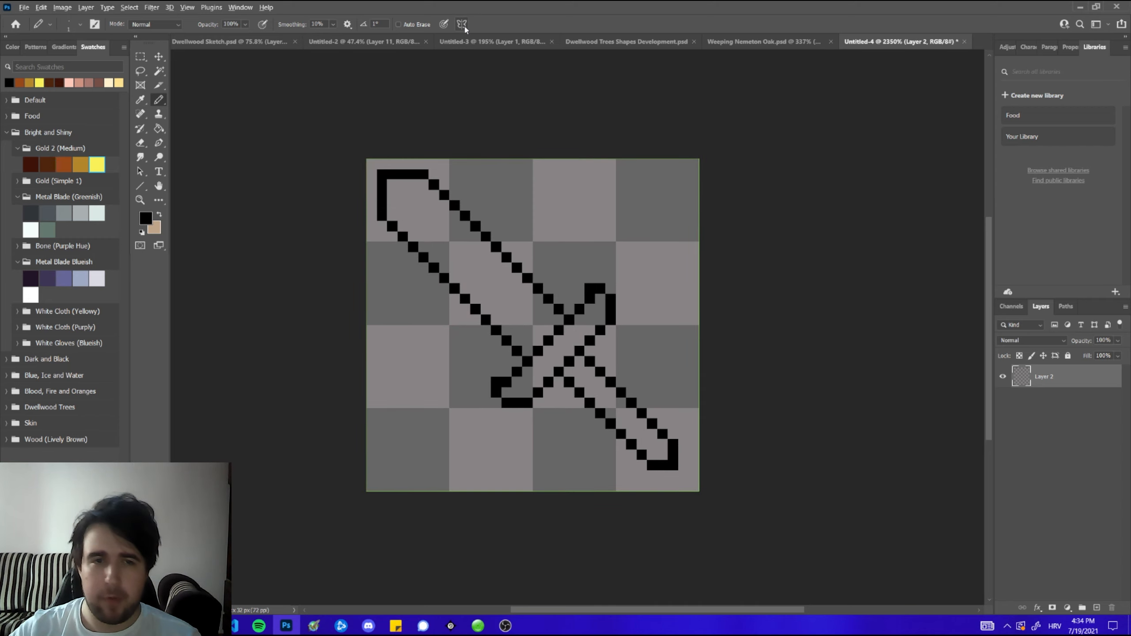
pyautogui.scroll(1, 463, 29)
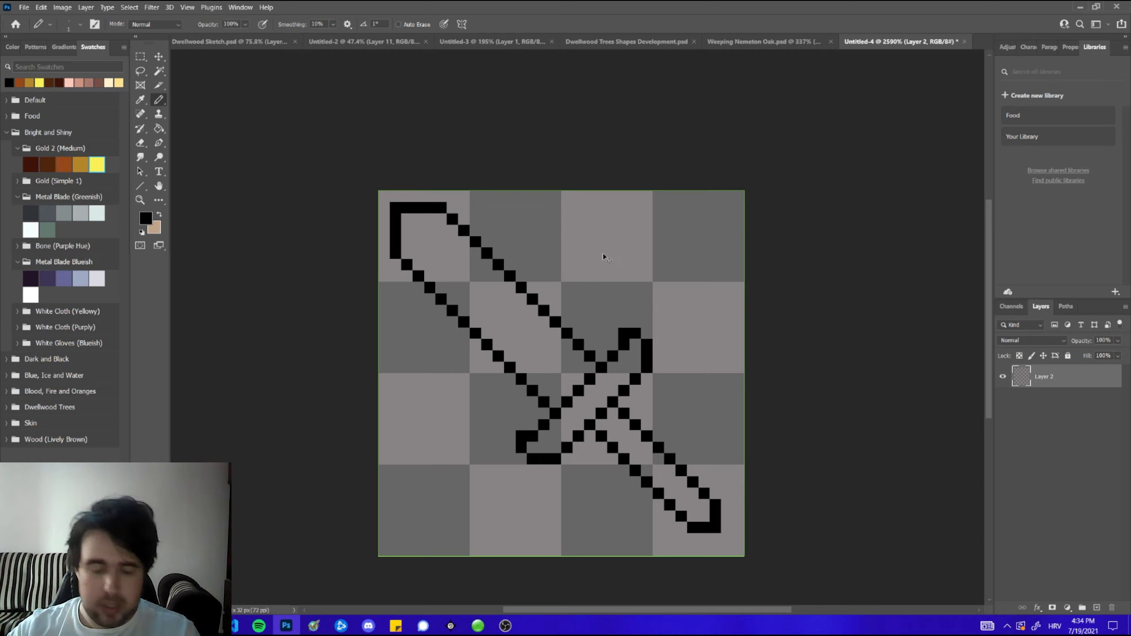
pyautogui.hotkey('ctrl', 'shift', 'n')
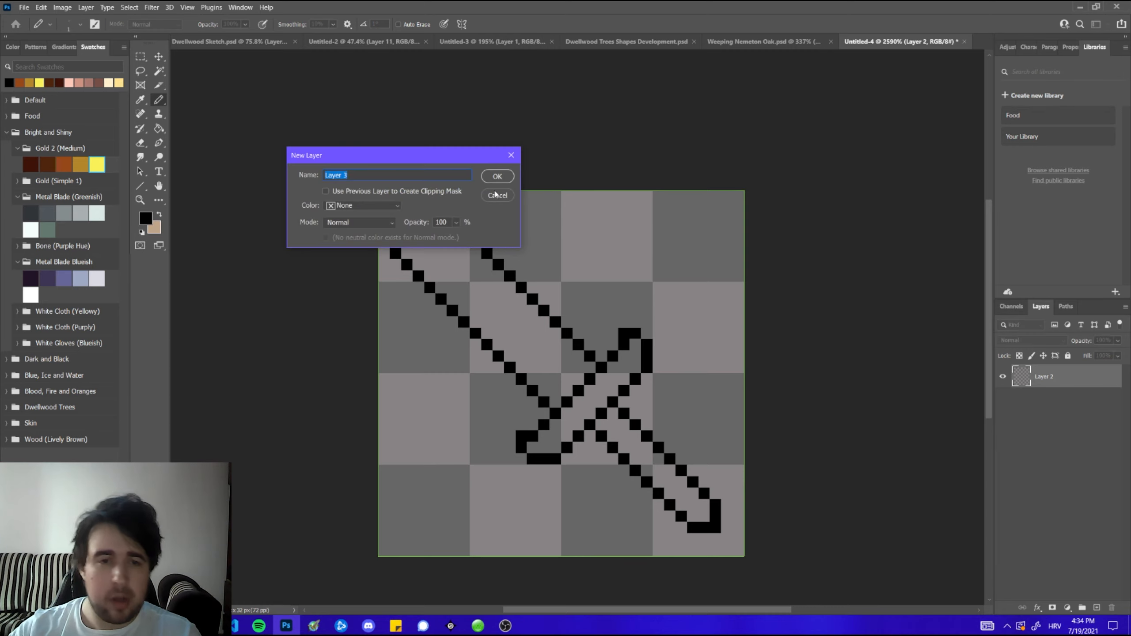
pyautogui.click(497, 176)
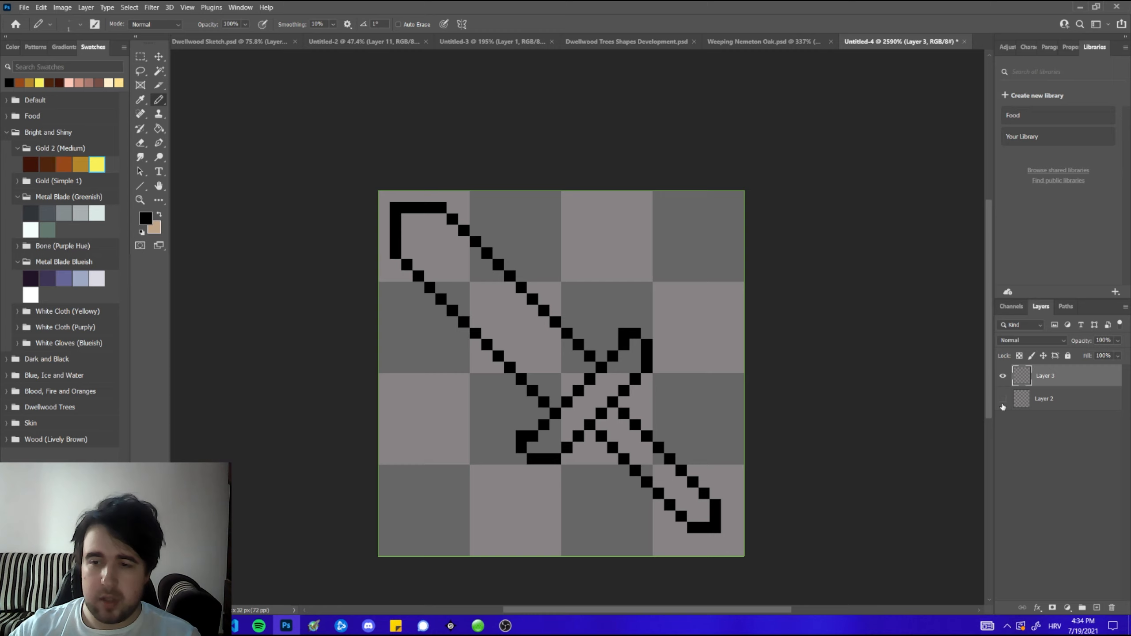
pyautogui.click(1003, 400)
pyautogui.scroll(-4, 584, 429)
pyautogui.scroll(3, 700, 257)
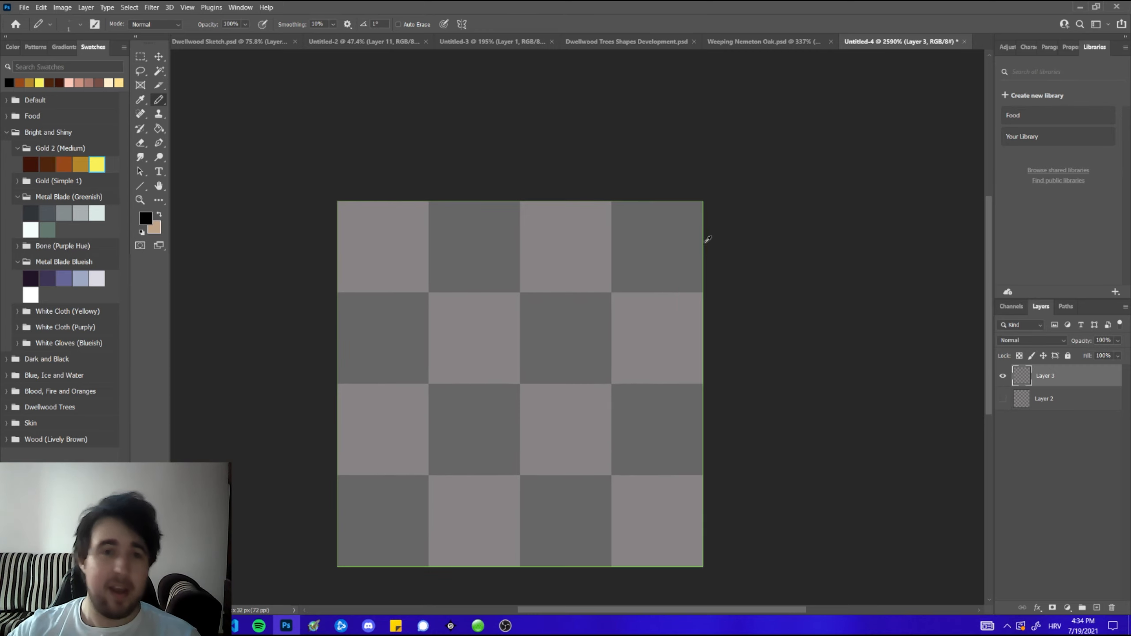
pyautogui.scroll(-1, 481, 77)
# - Turn on diagonal paint symmetry and stretch its axis across the canvas from the upper-left to the lower-right corner
pyautogui.click(461, 25)
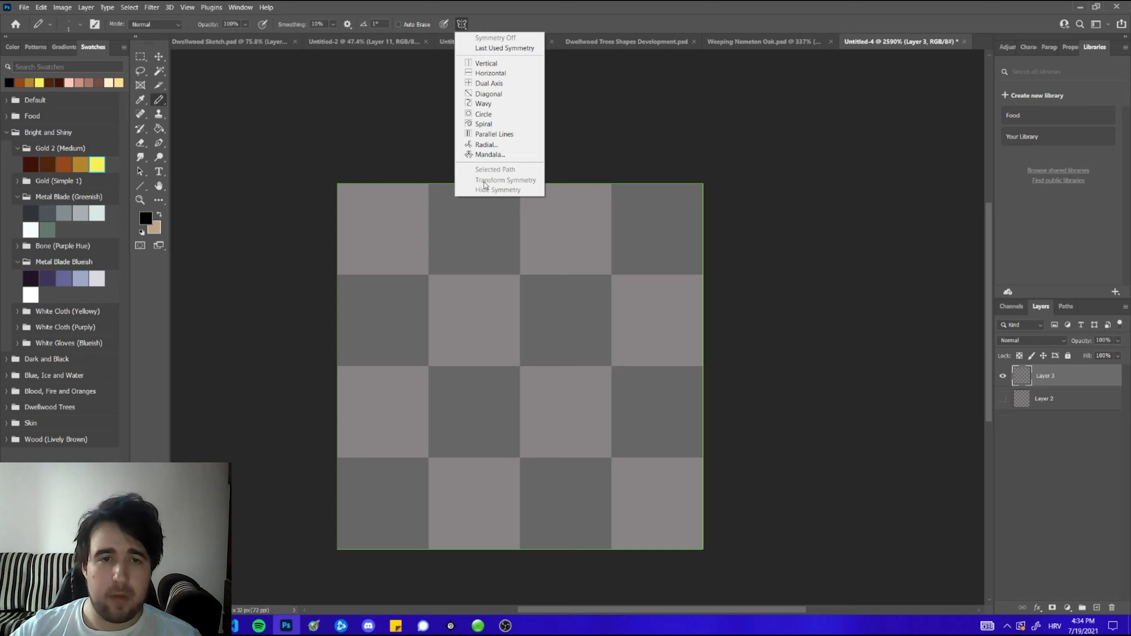
pyautogui.click(480, 95)
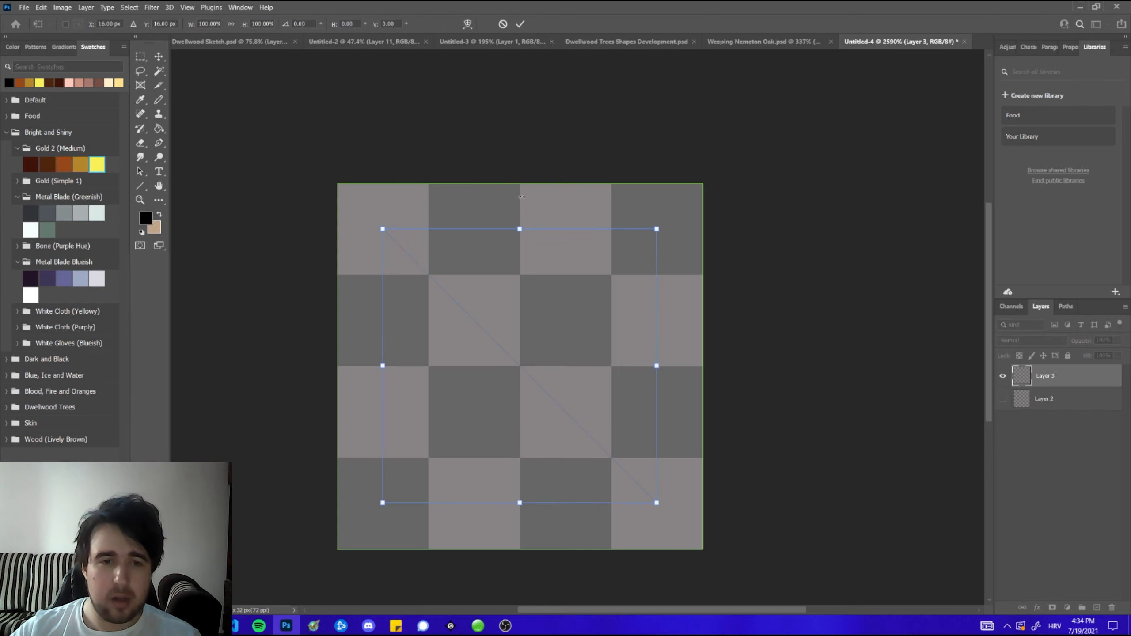
pyautogui.scroll(-1, 499, 245)
pyautogui.moveTo(402, 231); pyautogui.dragTo(365, 194)
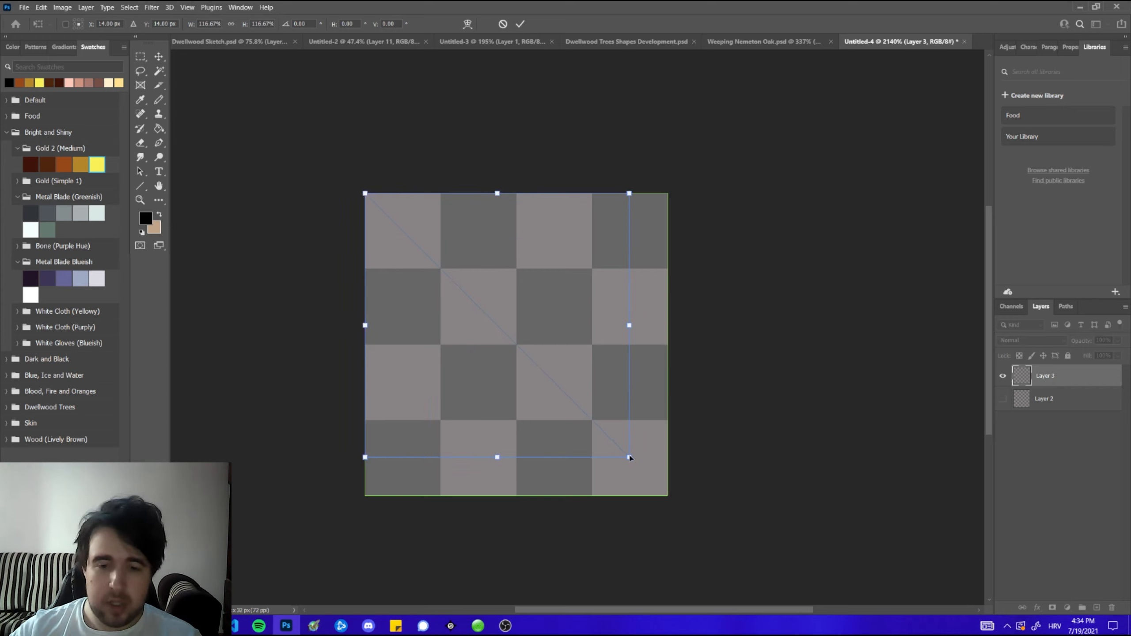
pyautogui.moveTo(629, 458); pyautogui.dragTo(659, 502)
pyautogui.press('Return')
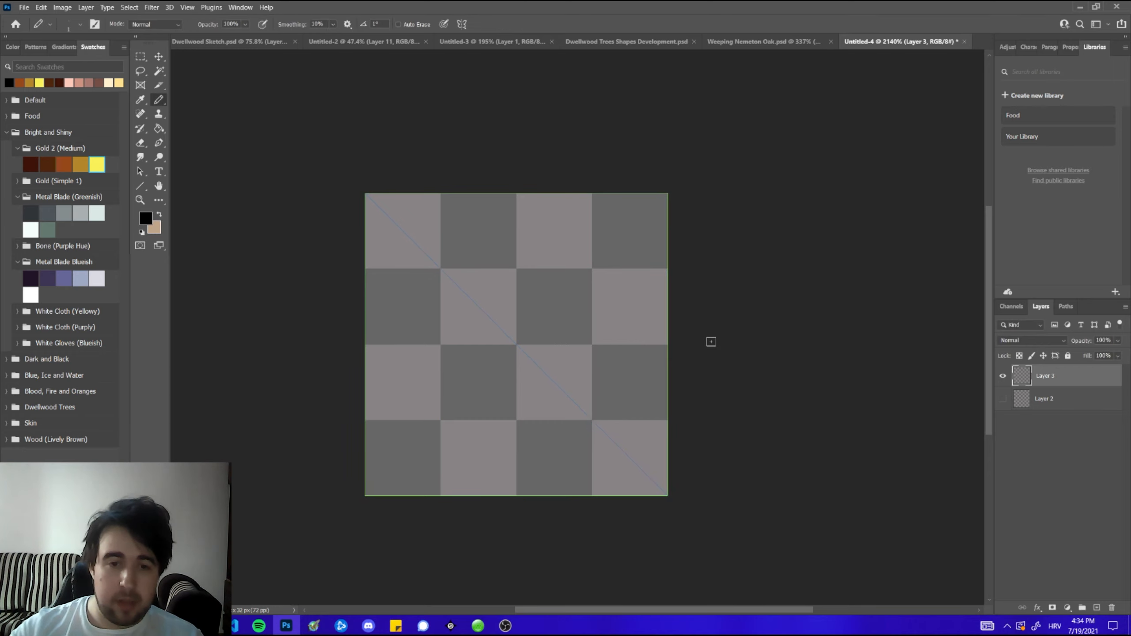
# - Undo the trial stroke and pencil a mirrored square head about 7 pixels wide in the canvas's upper-left corner
pyautogui.scroll(2, 534, 303)
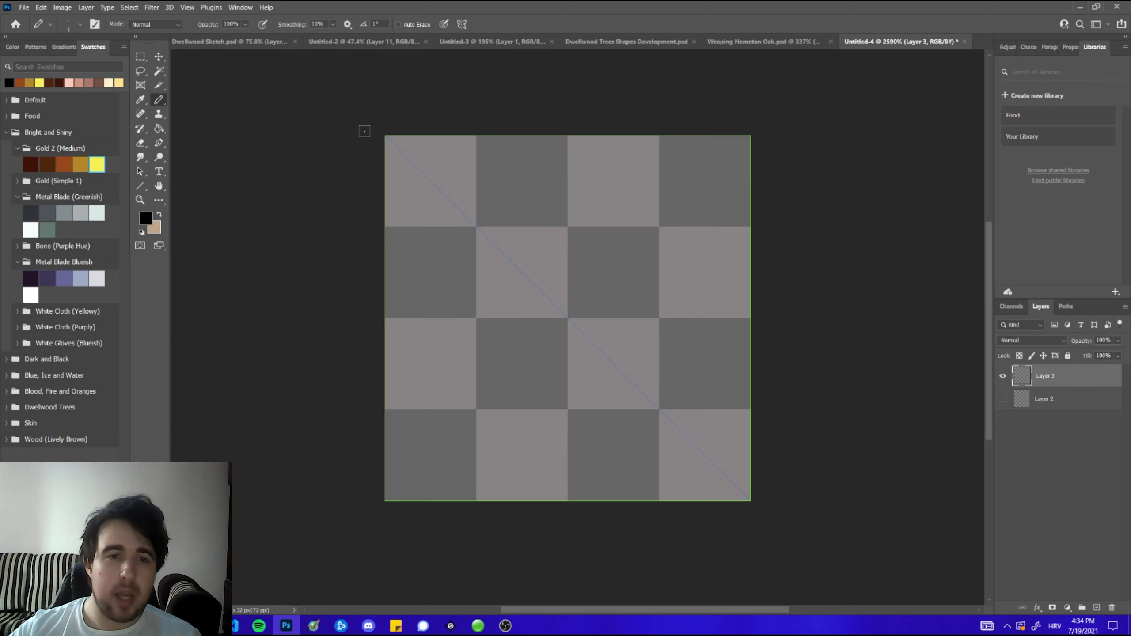
pyautogui.scroll(-2, 379, 142)
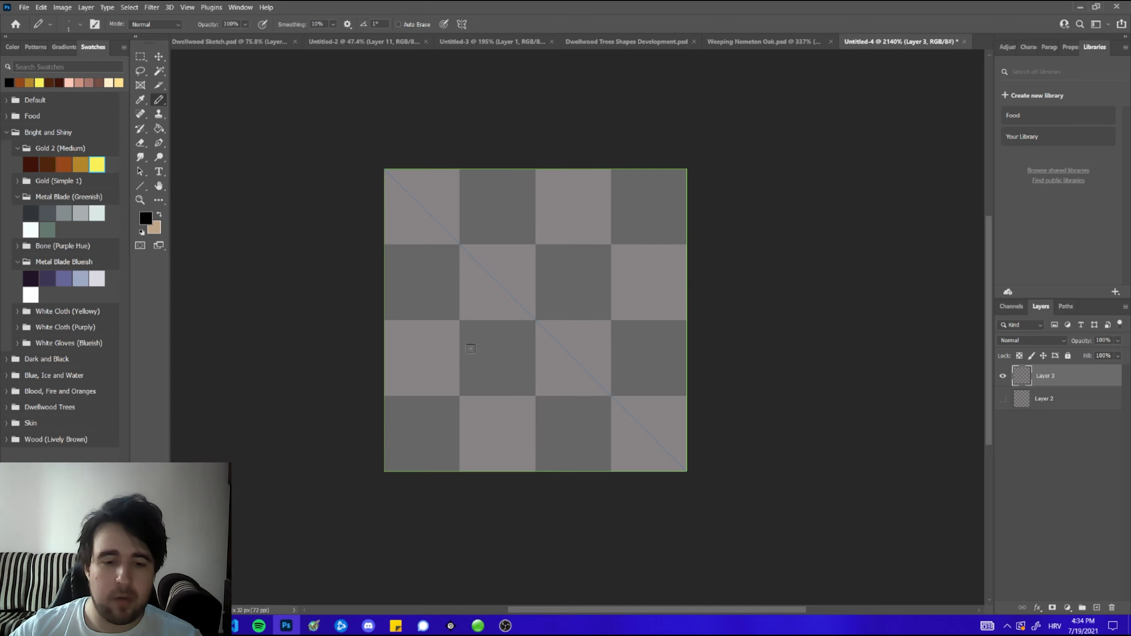
pyautogui.moveTo(427, 276)
pyautogui.mouseDown()
pyautogui.moveTo(469, 341)
pyautogui.moveTo(450, 361)
pyautogui.moveTo(654, 198)
pyautogui.moveTo(517, 310)
pyautogui.mouseUp()
pyautogui.hotkey('ctrl', 'z')
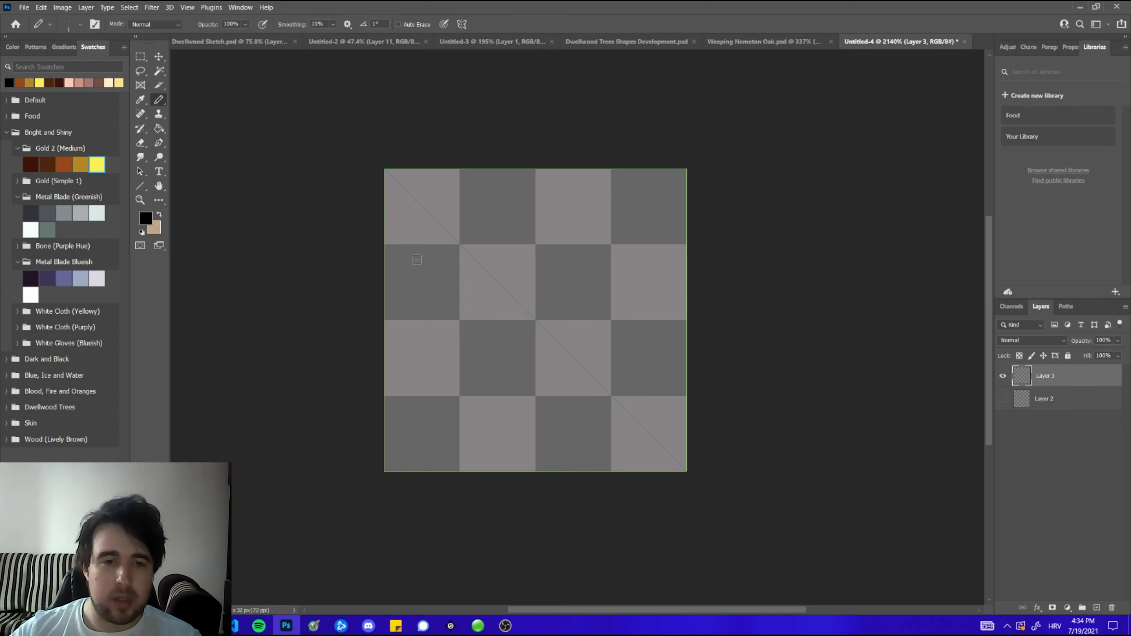
pyautogui.moveTo(397, 190)
pyautogui.mouseDown()
pyautogui.moveTo(397, 238)
pyautogui.moveTo(441, 240)
pyautogui.mouseUp()
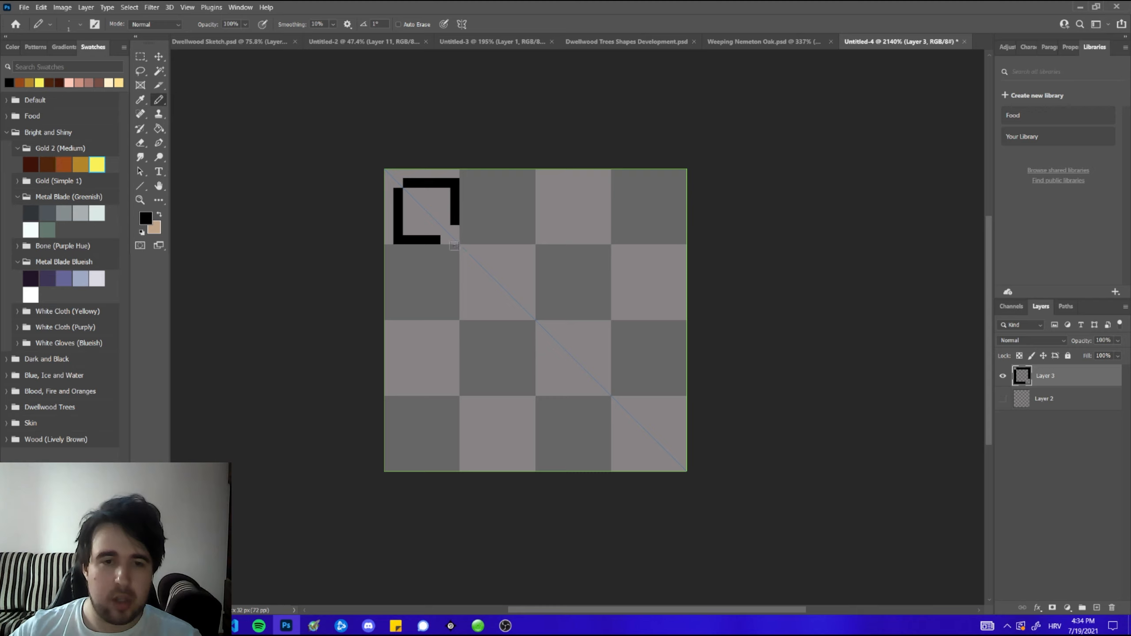
# - Extend two mirrored, parallel diagonal shaft edges from the square head to near the canvas's lower-right corner
pyautogui.click(446, 250)
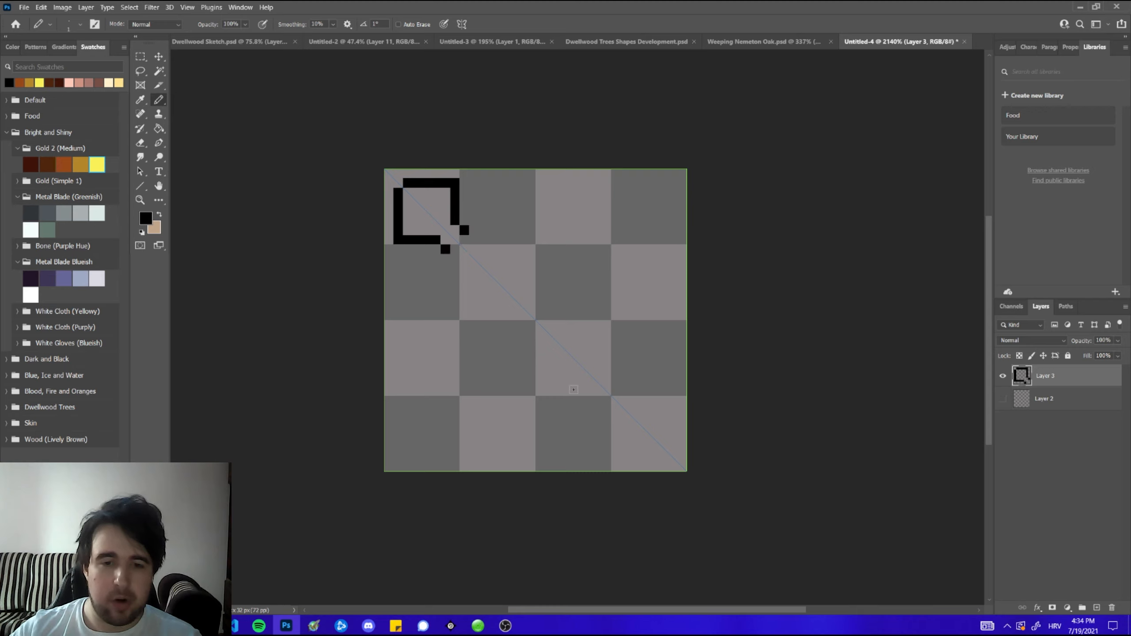
pyautogui.keyDown('shift'); pyautogui.click(573, 389); pyautogui.keyUp('shift')
pyautogui.click(587, 401)
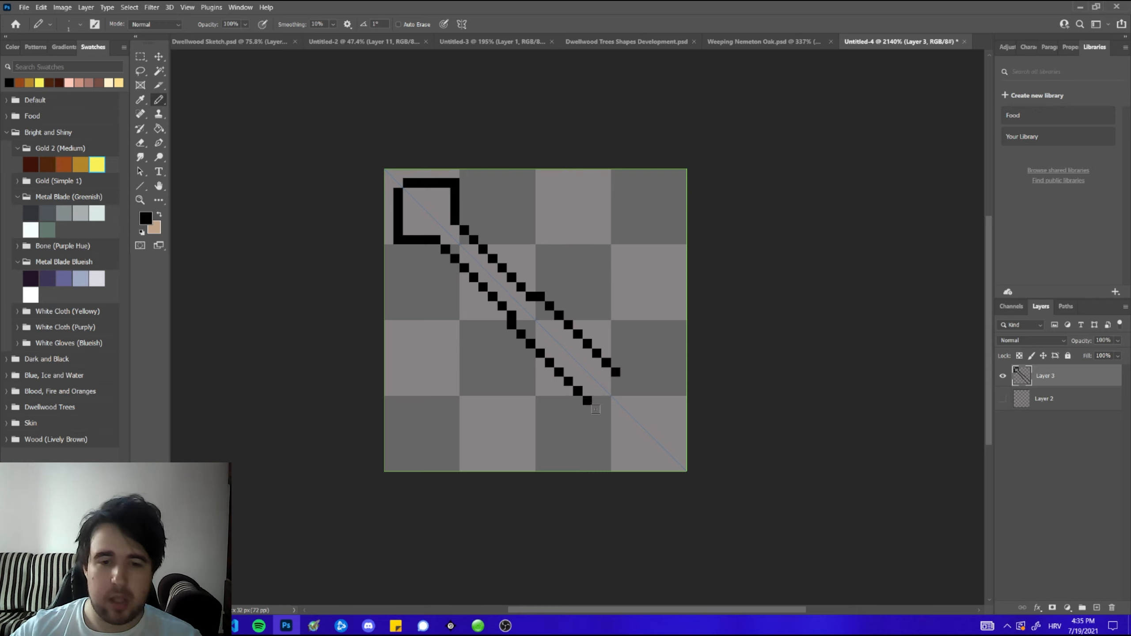
pyautogui.click(597, 410)
pyautogui.click(607, 428)
pyautogui.hotkey('ctrl', 'z')
pyautogui.click(607, 420)
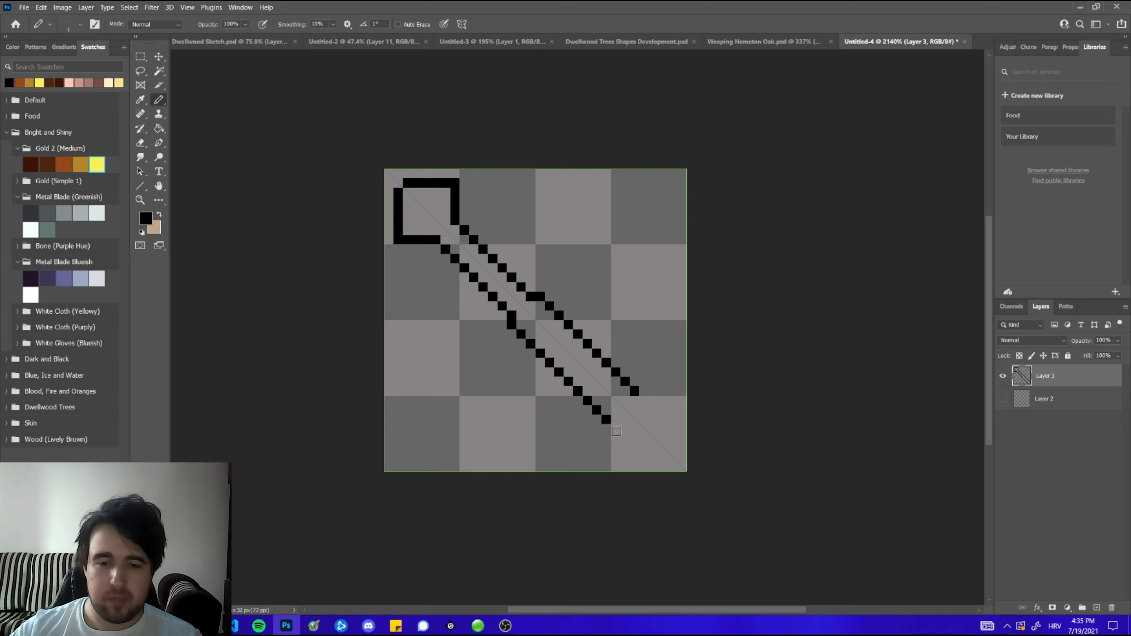
pyautogui.click(616, 428)
pyautogui.click(625, 447)
pyautogui.hotkey('ctrl', 'z')
pyautogui.click(624, 438)
pyautogui.click(635, 447)
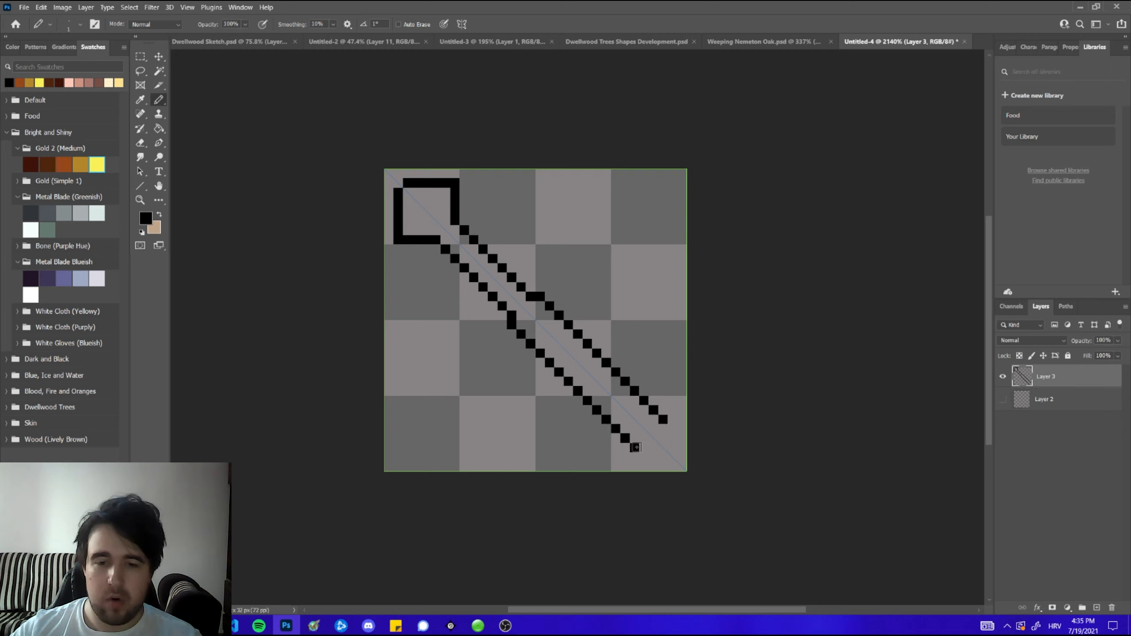
pyautogui.click(643, 449)
pyautogui.hotkey('ctrl', 'z')
pyautogui.click(644, 457)
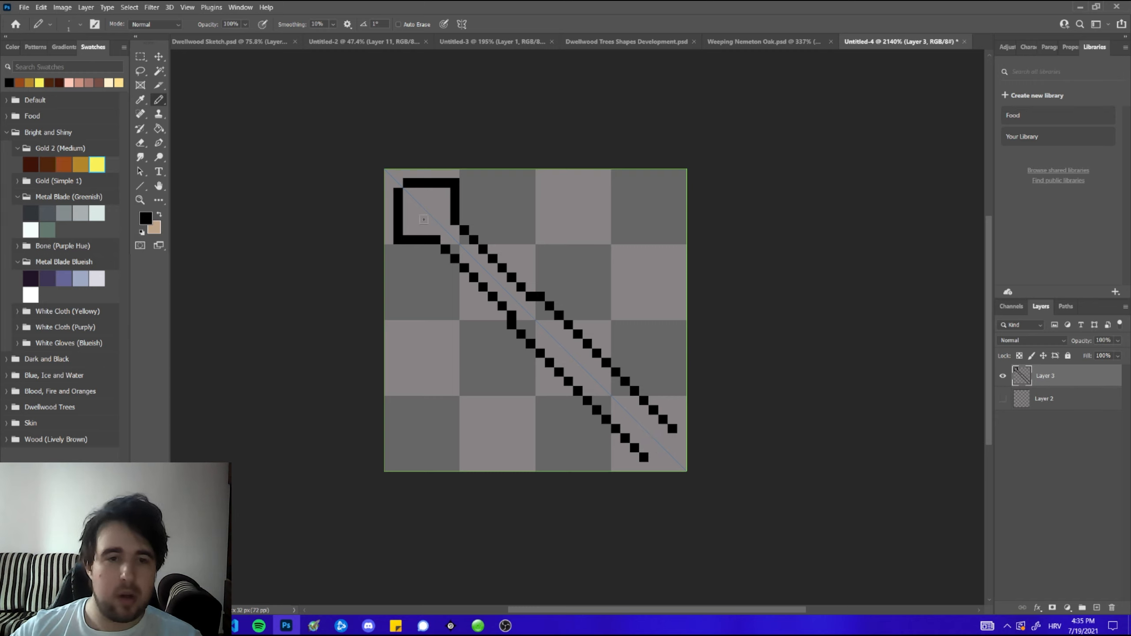
# - Thicken the square head's two outer sides inward by one pixel and rotate the drawing 180 degrees
pyautogui.moveTo(407, 229)
pyautogui.mouseDown()
pyautogui.moveTo(442, 189)
pyautogui.moveTo(409, 222)
pyautogui.moveTo(415, 193)
pyautogui.mouseUp()
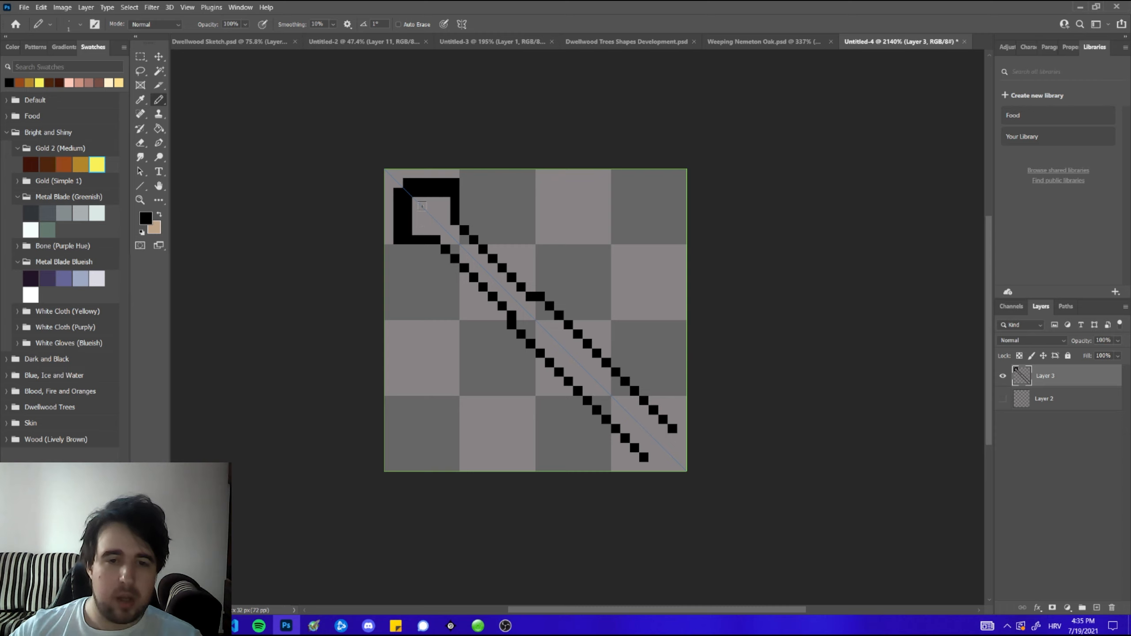
pyautogui.hotkey('ctrl', 't')
pyautogui.rightClick(501, 257)
pyautogui.click(548, 416)
pyautogui.press('Return')
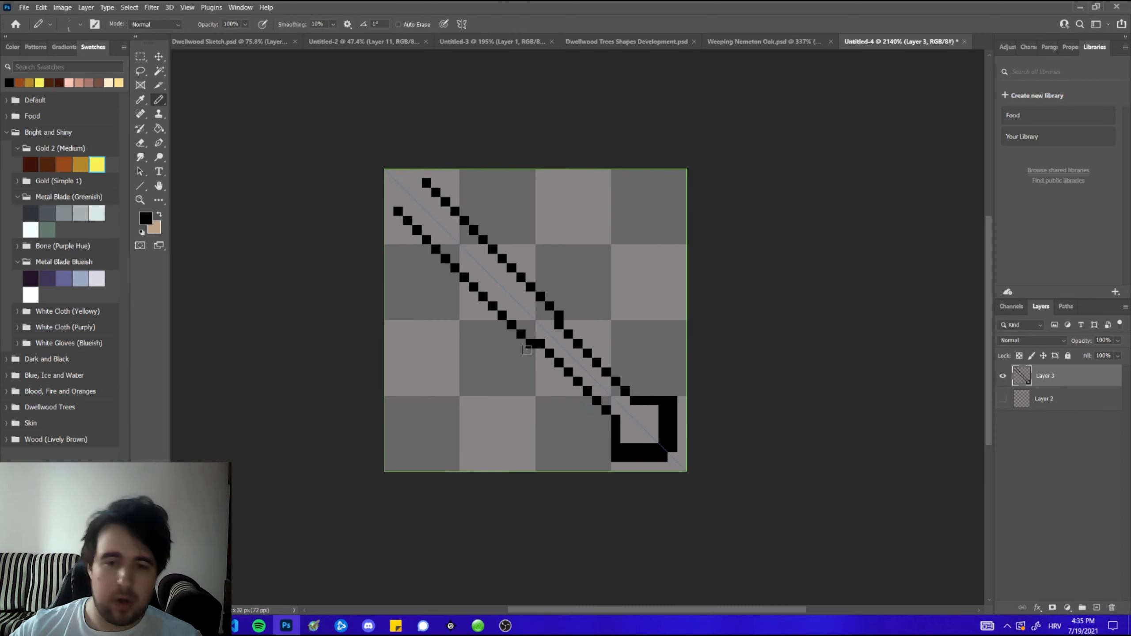
pyautogui.press('e')
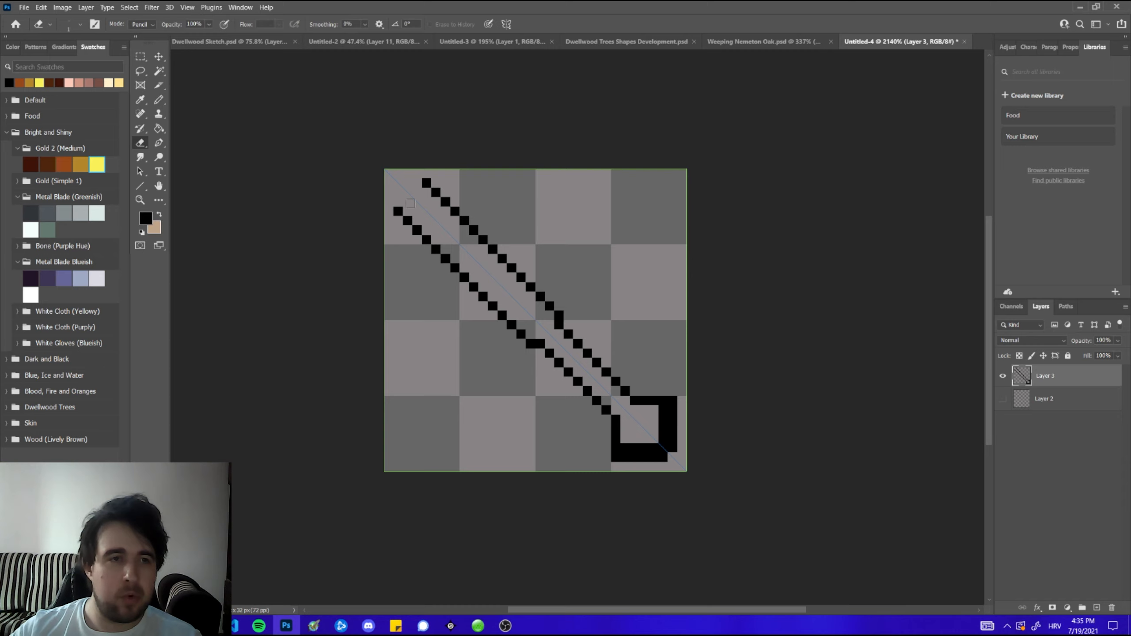
# - Erase the extra outer pixel row from the square end's two thick sides and turn off paint symmetry
pyautogui.moveTo(670, 457); pyautogui.dragTo(670, 402)
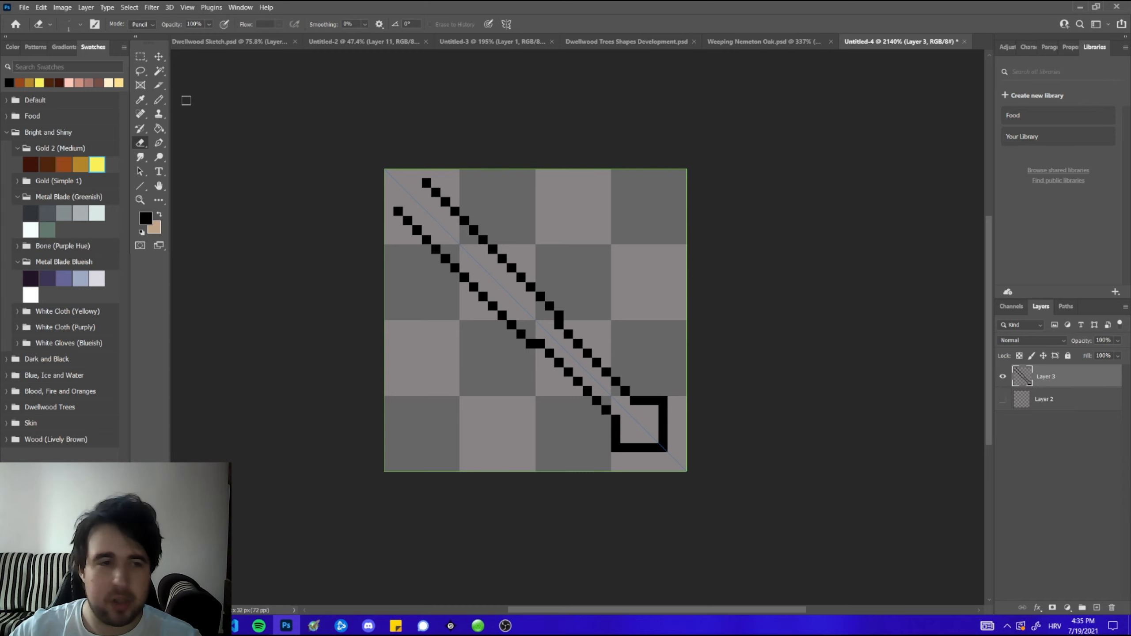
pyautogui.click(164, 101)
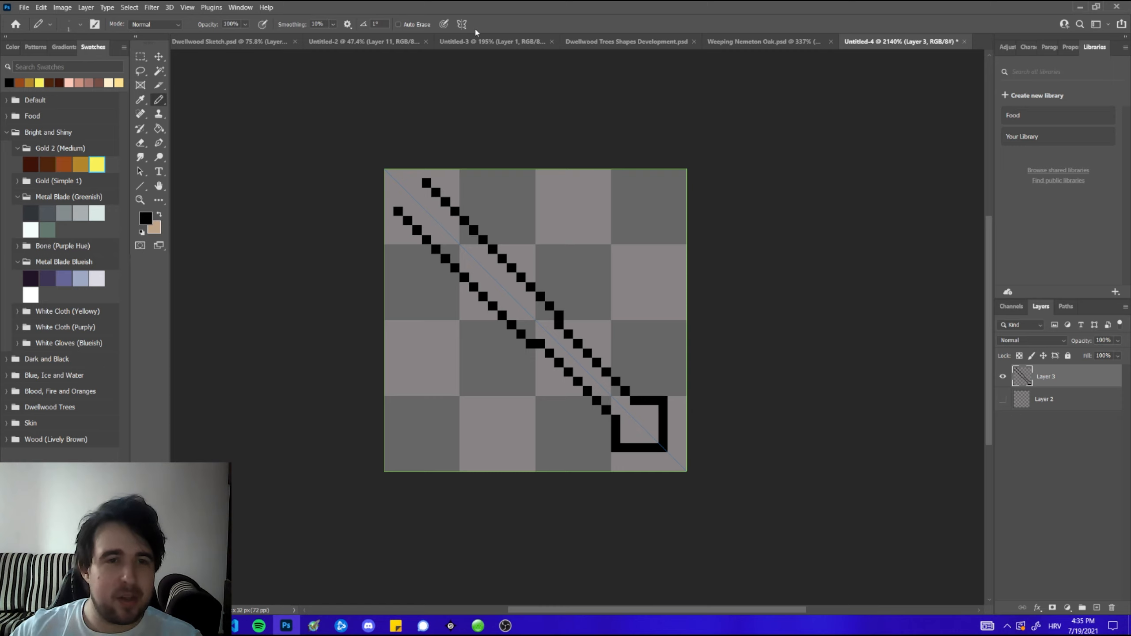
pyautogui.click(462, 24)
pyautogui.click(494, 38)
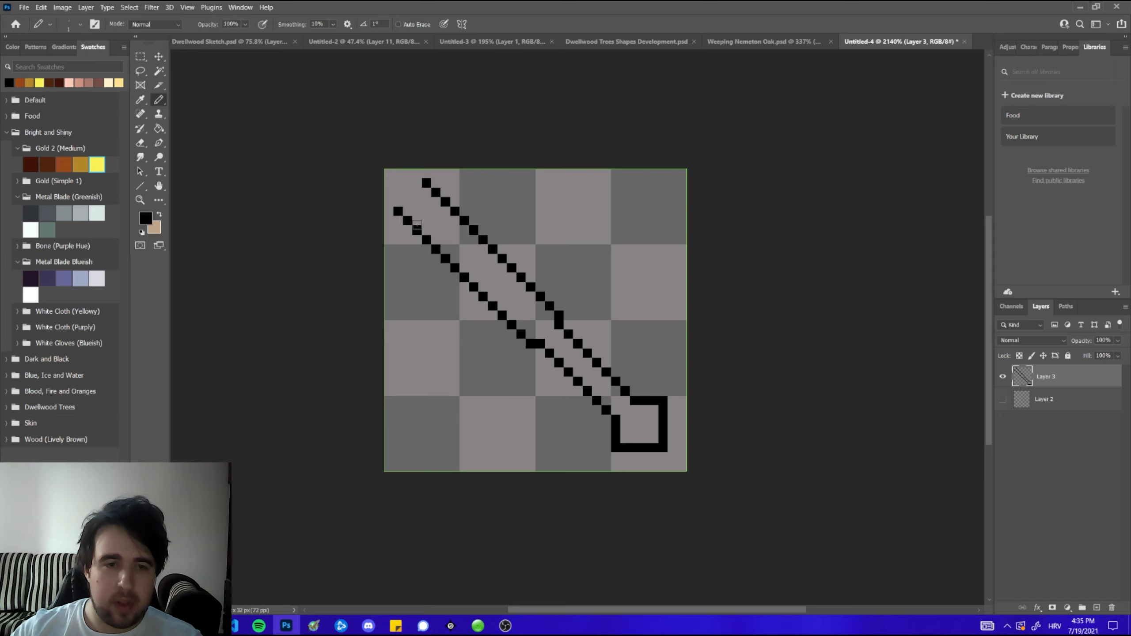
# - Close the shaft's upper-left end with a vertical tip edge about 6 pixels tall and erase the leftover end pixel outside it
pyautogui.moveTo(407, 220); pyautogui.dragTo(412, 172)
pyautogui.click(416, 173)
pyautogui.press('e')
pyautogui.click(398, 211)
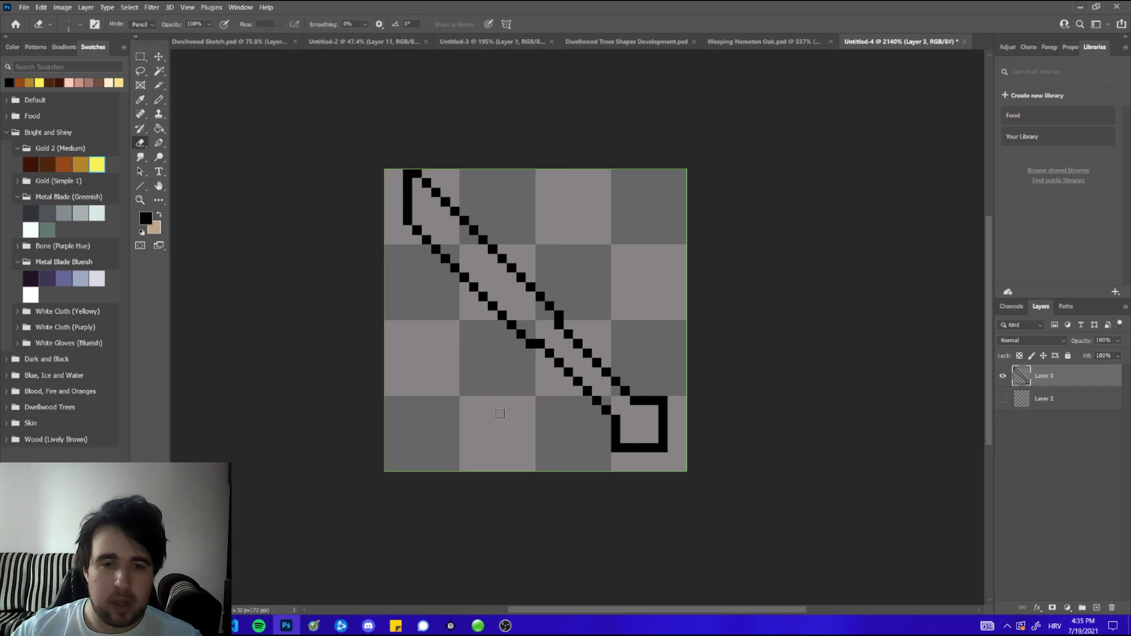
# - Turn diagonal paint symmetry back on and stretch its axis across the canvas from the upper-left to the lower-right corner
pyautogui.press('b')
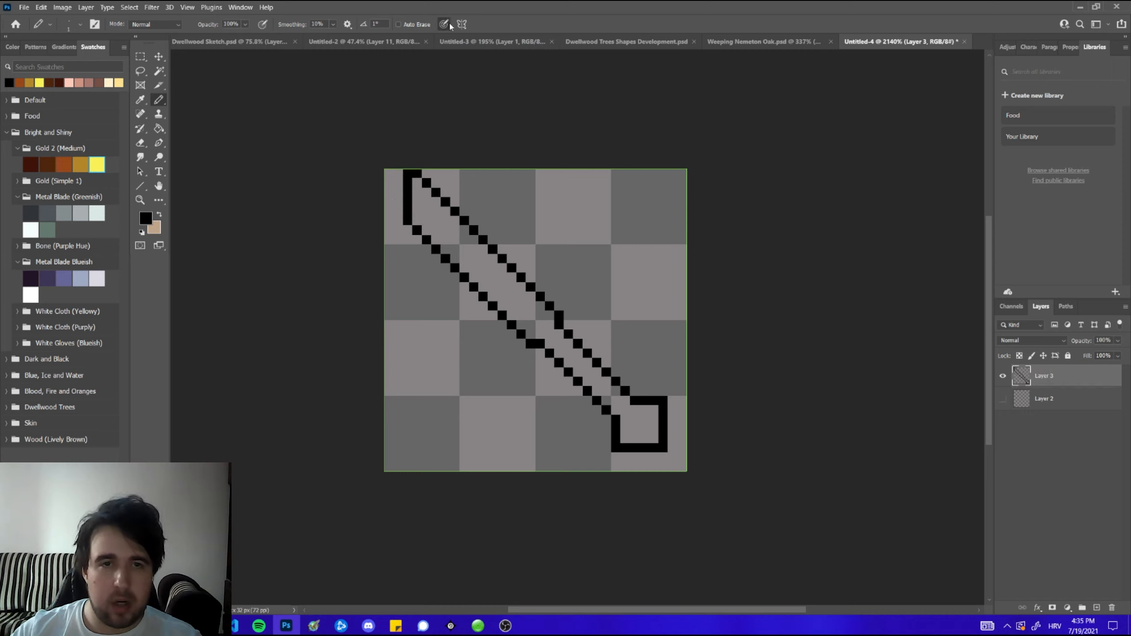
pyautogui.click(462, 23)
pyautogui.click(462, 23)
pyautogui.click(461, 24)
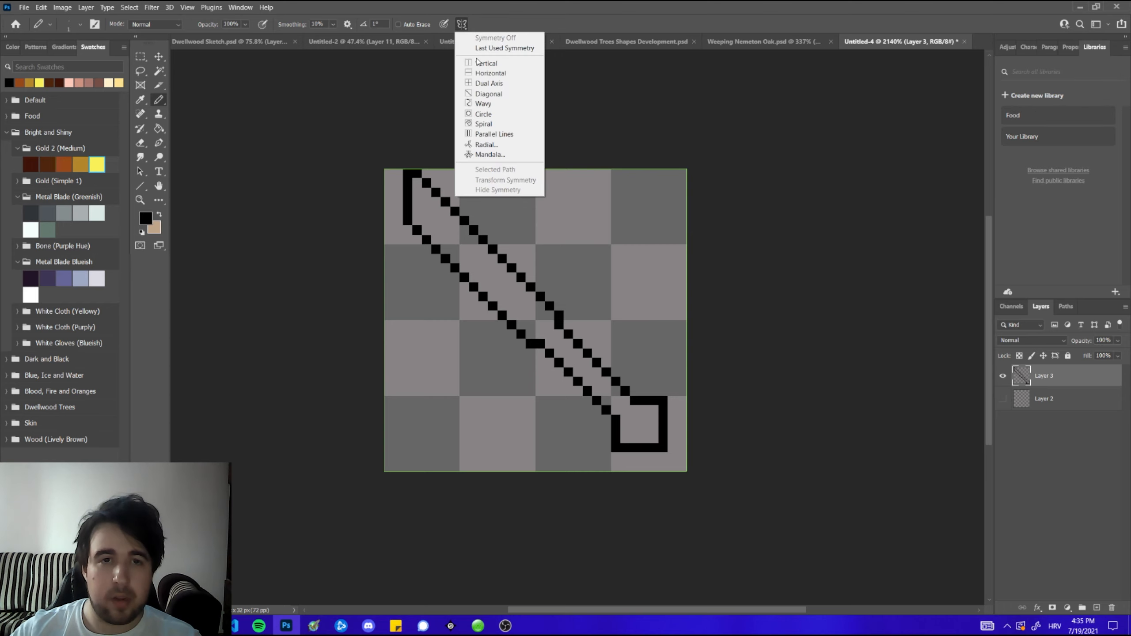
pyautogui.click(490, 94)
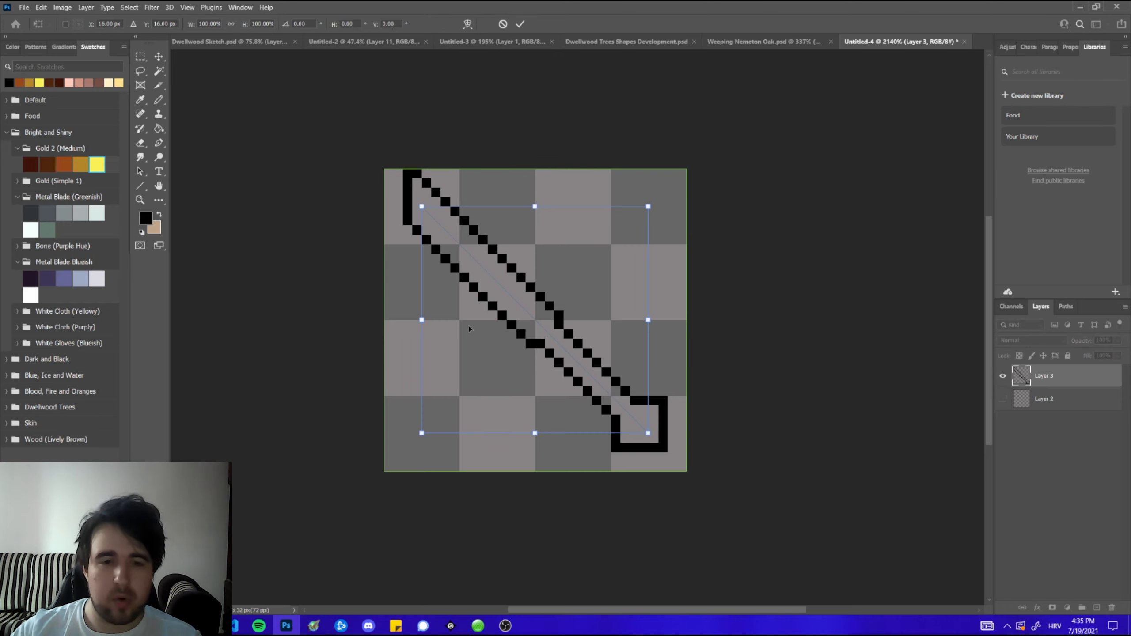
pyautogui.moveTo(421, 206); pyautogui.dragTo(385, 170)
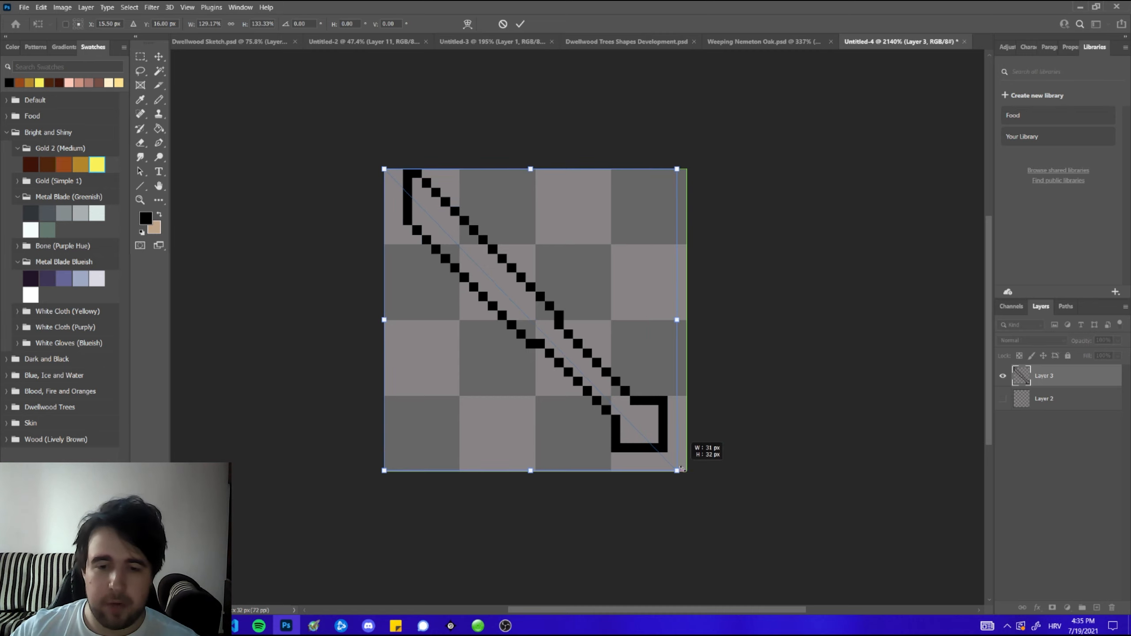
pyautogui.press('Return')
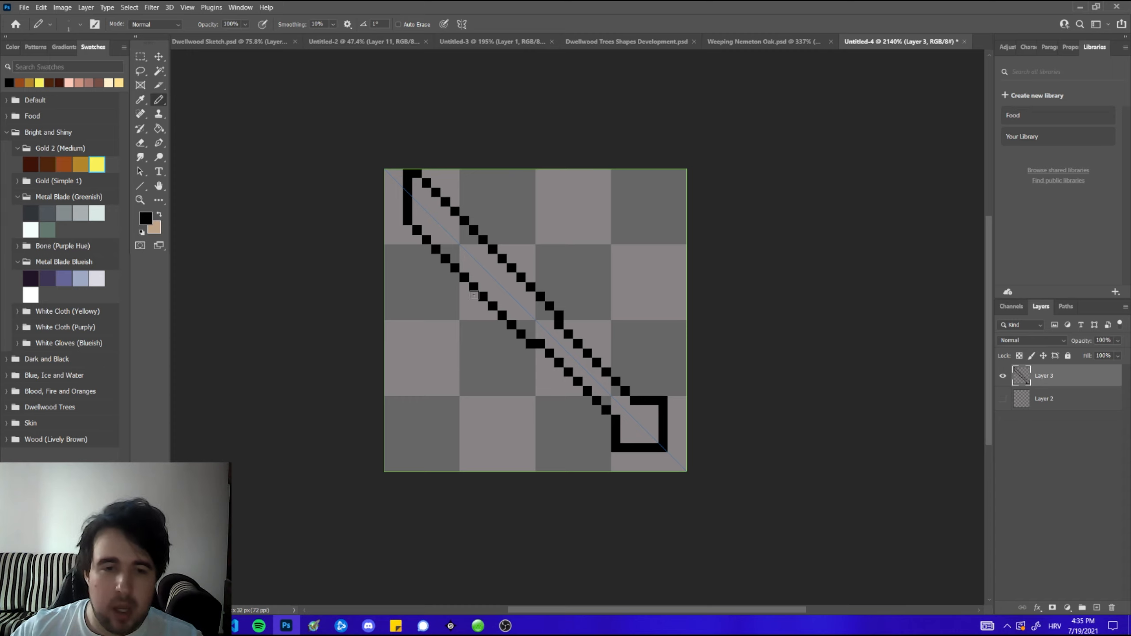
# - Pencil mirrored crossguard arms on both sides of the shaft above the handle and erase the surplus pixels where they meet the blade
pyautogui.moveTo(541, 353)
pyautogui.mouseDown()
pyautogui.moveTo(578, 321)
pyautogui.moveTo(514, 384)
pyautogui.moveTo(560, 388)
pyautogui.moveTo(593, 371)
pyautogui.moveTo(601, 331)
pyautogui.moveTo(511, 368)
pyautogui.moveTo(602, 292)
pyautogui.moveTo(585, 292)
pyautogui.moveTo(525, 384)
pyautogui.moveTo(560, 390)
pyautogui.mouseUp()
pyautogui.click(510, 362)
pyautogui.press('e')
pyautogui.press('b')
pyautogui.moveTo(598, 322); pyautogui.dragTo(598, 347)
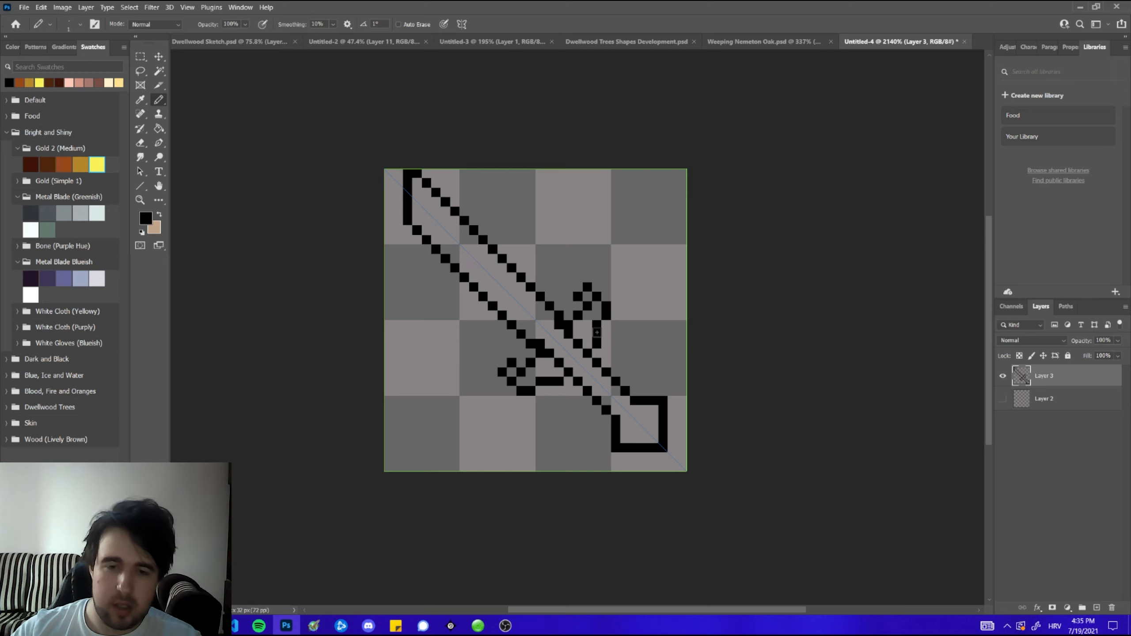
pyautogui.click(554, 339)
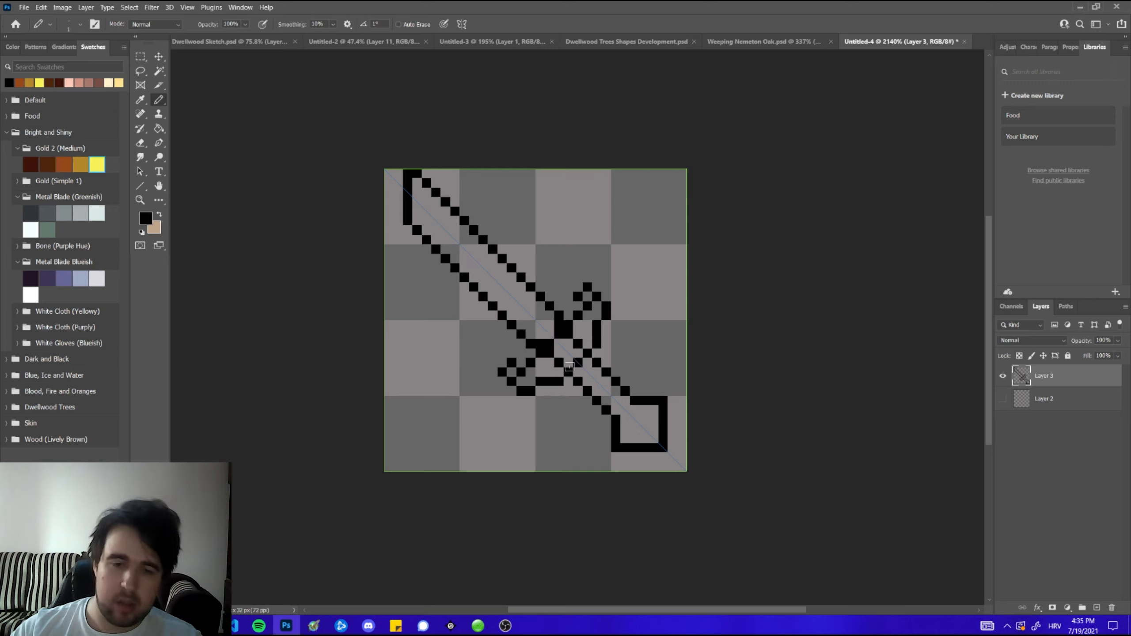
pyautogui.press('e')
pyautogui.click(557, 336)
pyautogui.click(559, 325)
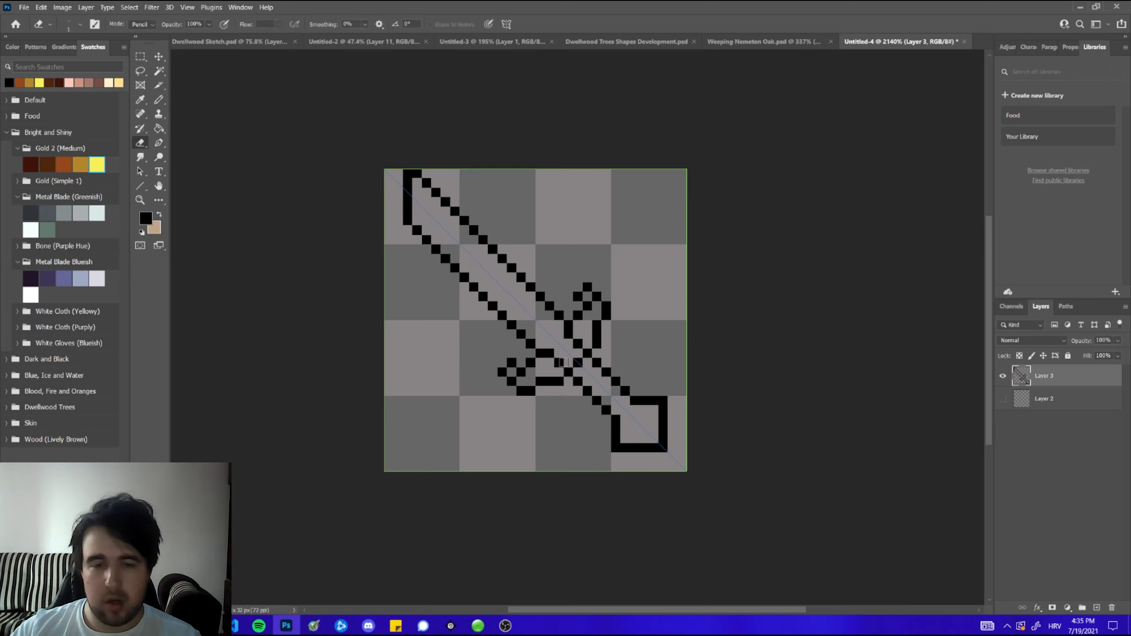
# - Straighten the blade-facing edge of both guard arms by adding an outer pixel and erasing the inner one
pyautogui.scroll(-3, 619, 346)
pyautogui.scroll(3, 619, 347)
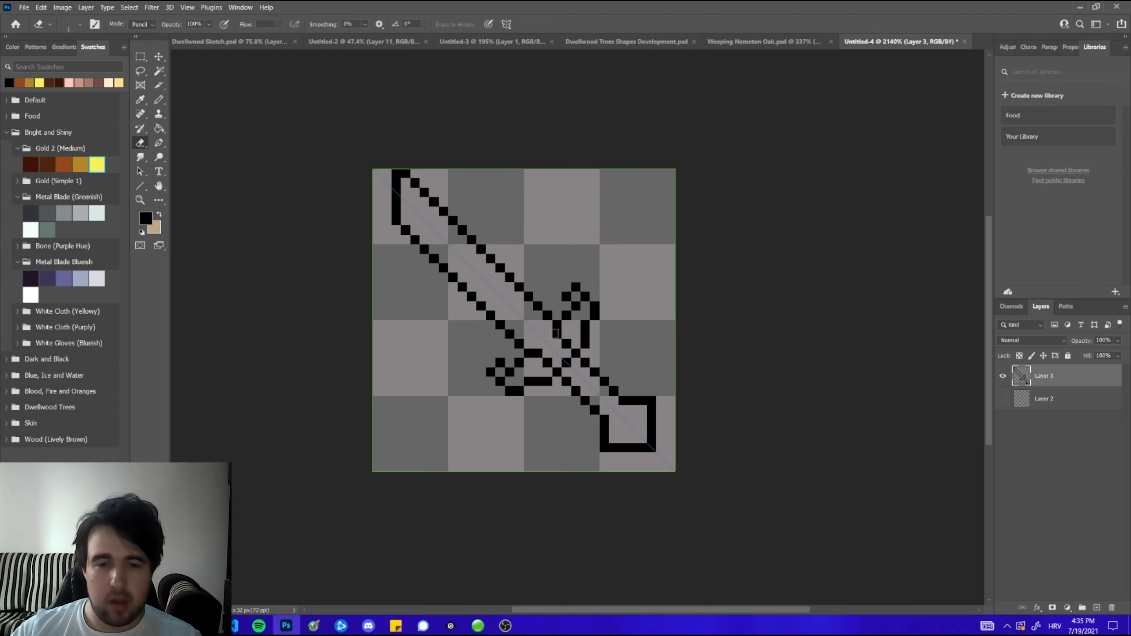
pyautogui.press('b')
pyautogui.click(510, 362)
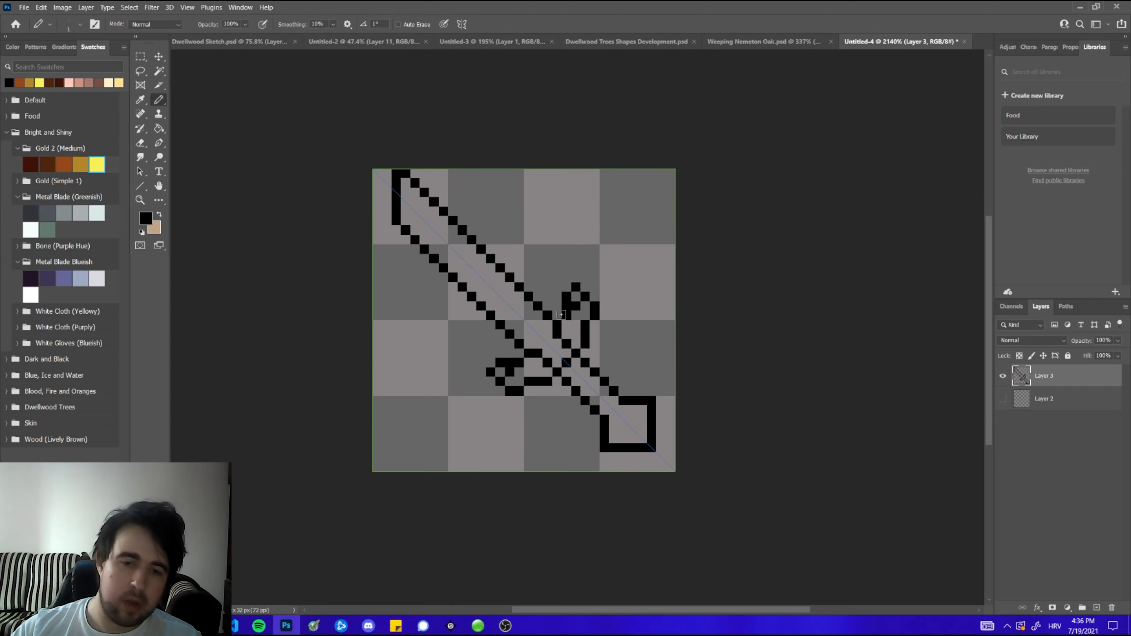
pyautogui.press('e')
pyautogui.click(511, 371)
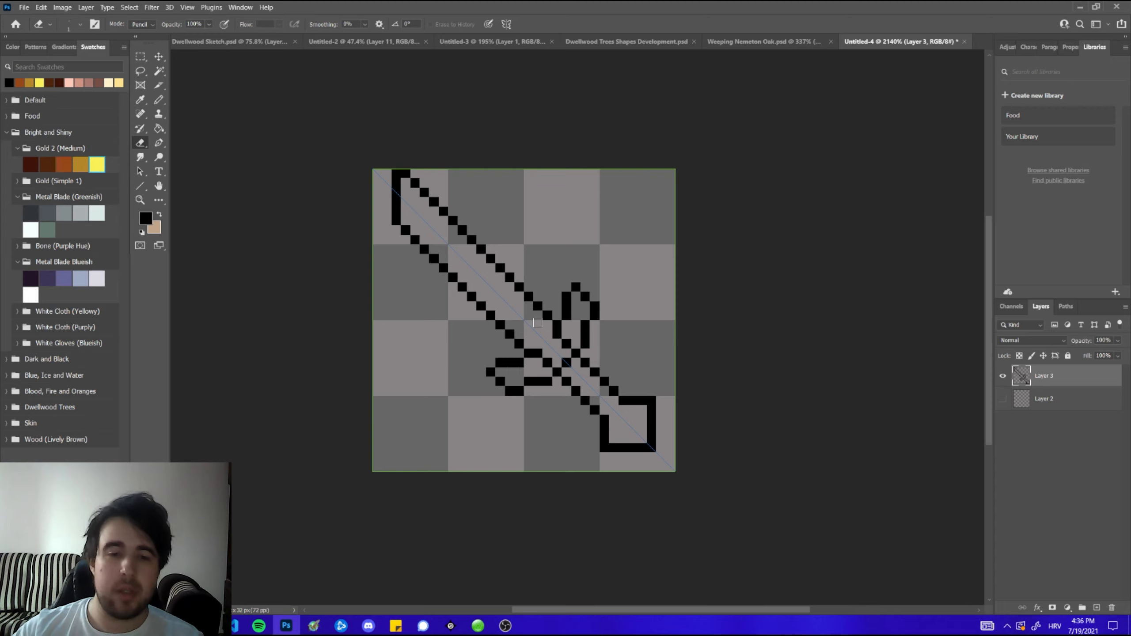
pyautogui.moveTo(508, 358)
pyautogui.mouseDown()
pyautogui.moveTo(500, 331)
pyautogui.moveTo(440, 259)
pyautogui.mouseUp()
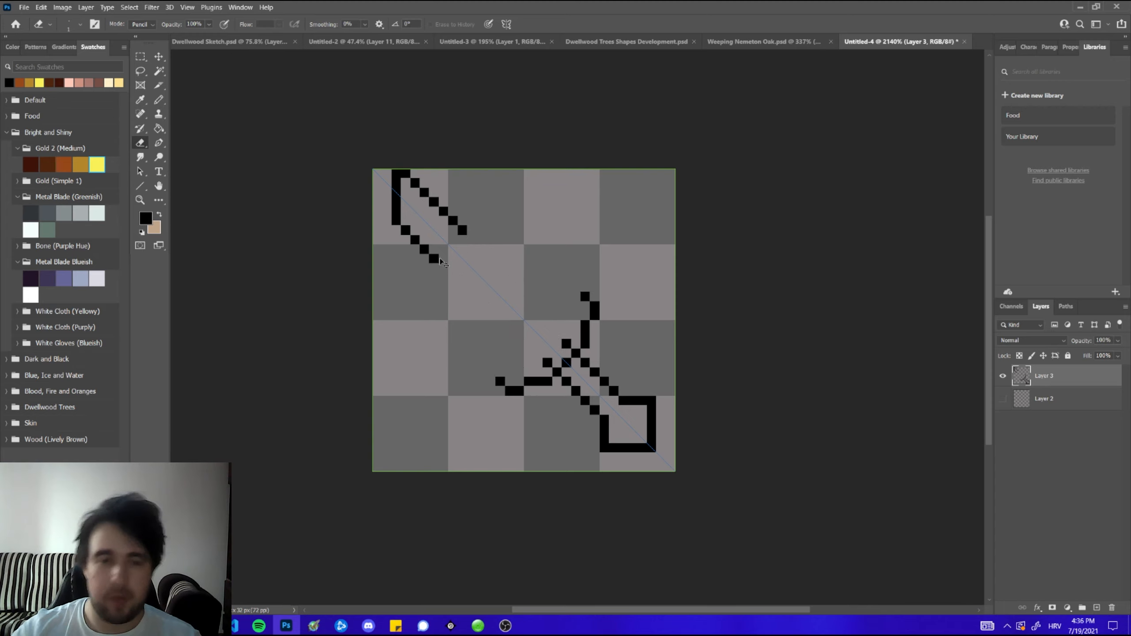
pyautogui.hotkey('ctrl', 'z')
pyautogui.hotkey('ctrl', 'z')
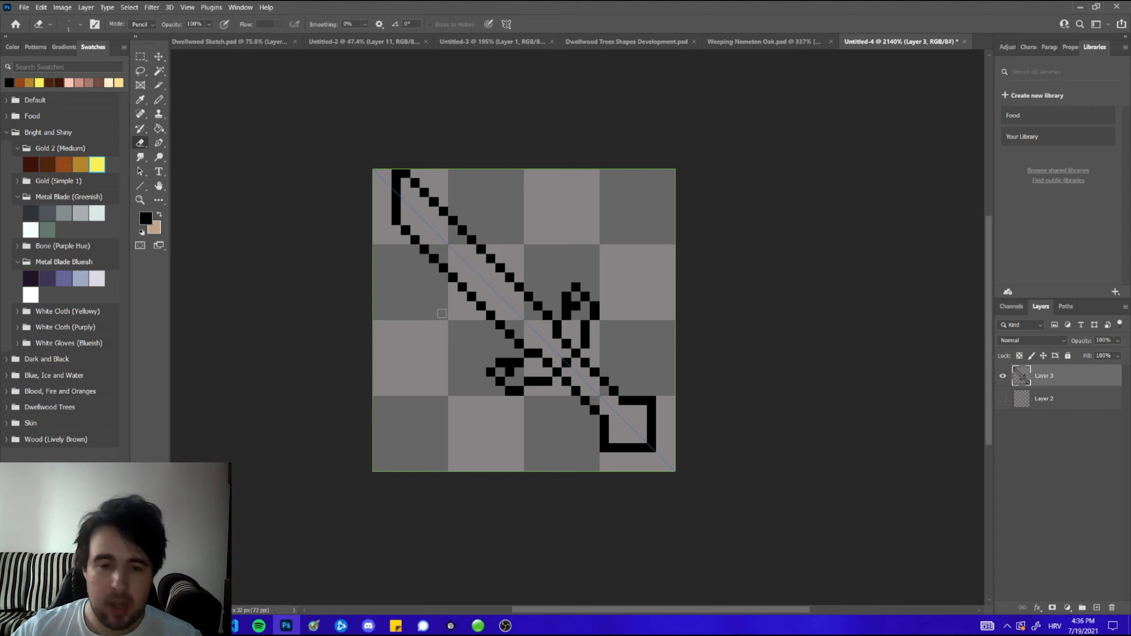
# - Erase the inner pixel of the guard arms again and pencil in the joints between blade, guard and handle
pyautogui.click(510, 375)
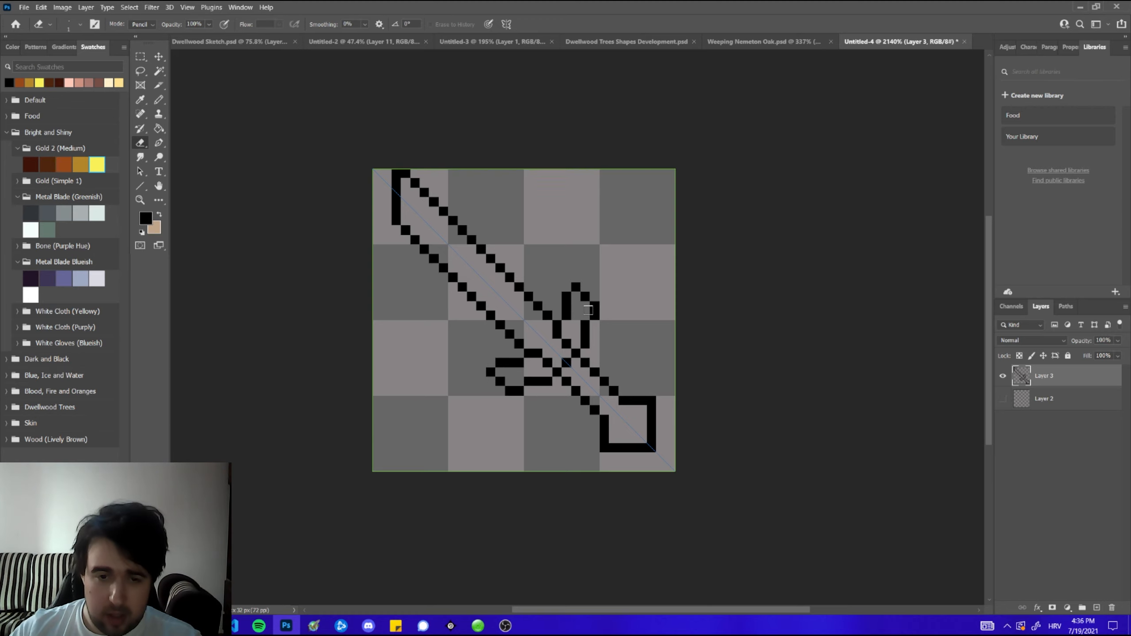
pyautogui.press('b')
pyautogui.click(566, 363)
pyautogui.click(566, 344)
pyautogui.moveTo(576, 382); pyautogui.dragTo(585, 381)
pyautogui.click(548, 343)
# - Reshape the square end into a smaller mirrored pommel and shift the sword two pixels toward the lower-right corner
pyautogui.scroll(-4, 587, 359)
pyautogui.scroll(3, 606, 357)
pyautogui.click(593, 426)
pyautogui.press('e')
pyautogui.moveTo(586, 426); pyautogui.dragTo(593, 434)
pyautogui.press('b')
pyautogui.scroll(-3, 600, 414)
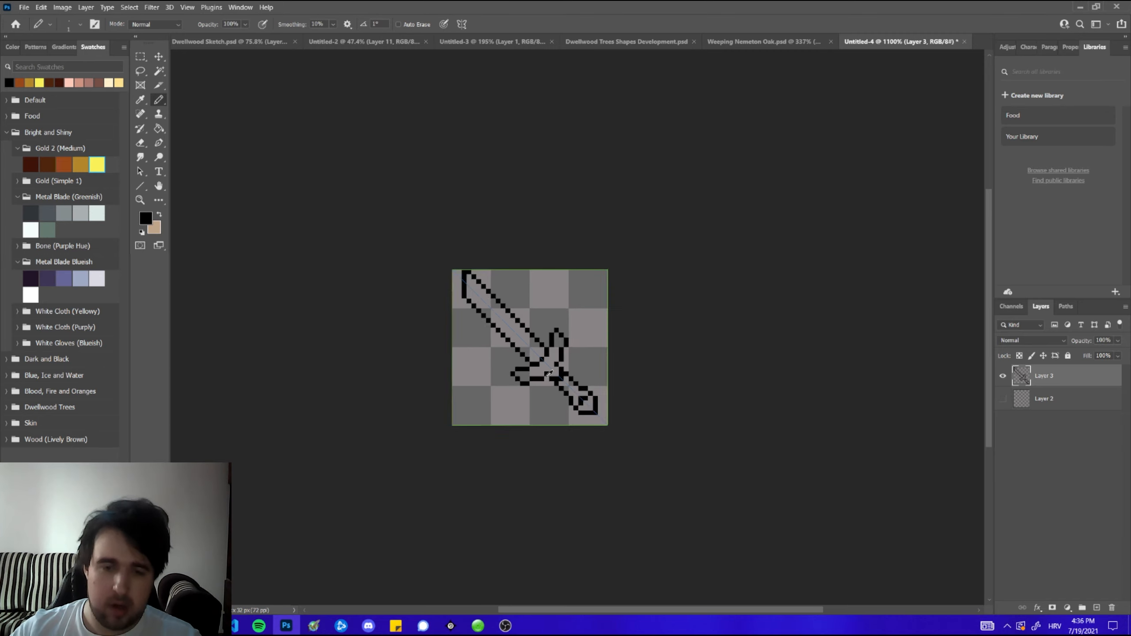
pyautogui.scroll(4, 451, 301)
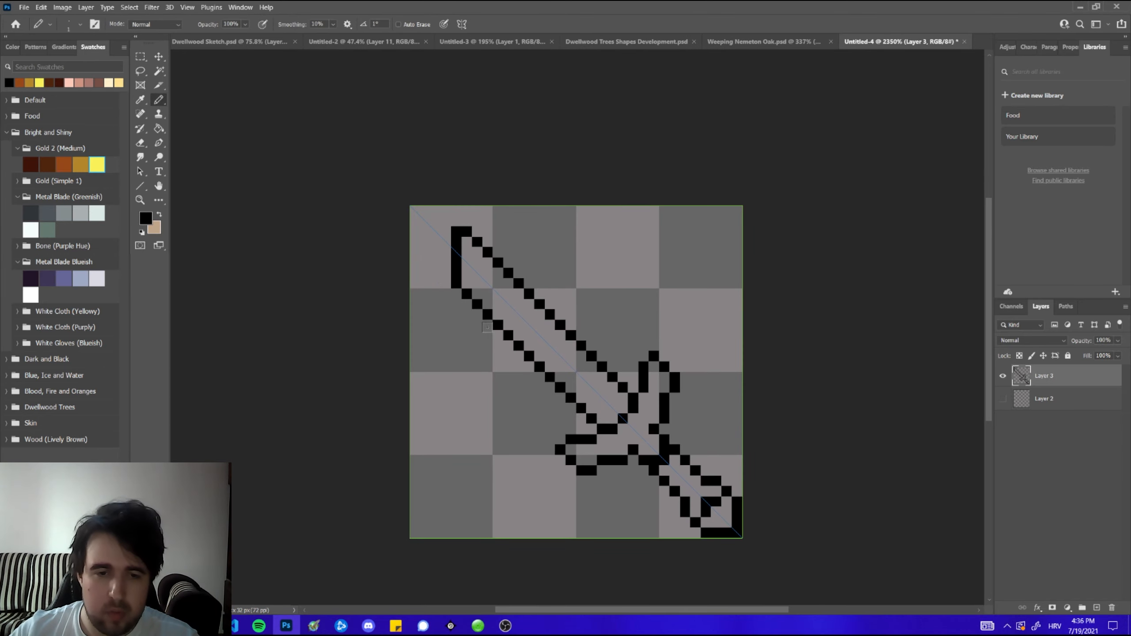
# - Turn off paint symmetry and pencil a second diagonal line along the outside of the blade's upper edge, from the guard to the tip
pyautogui.click(457, 28)
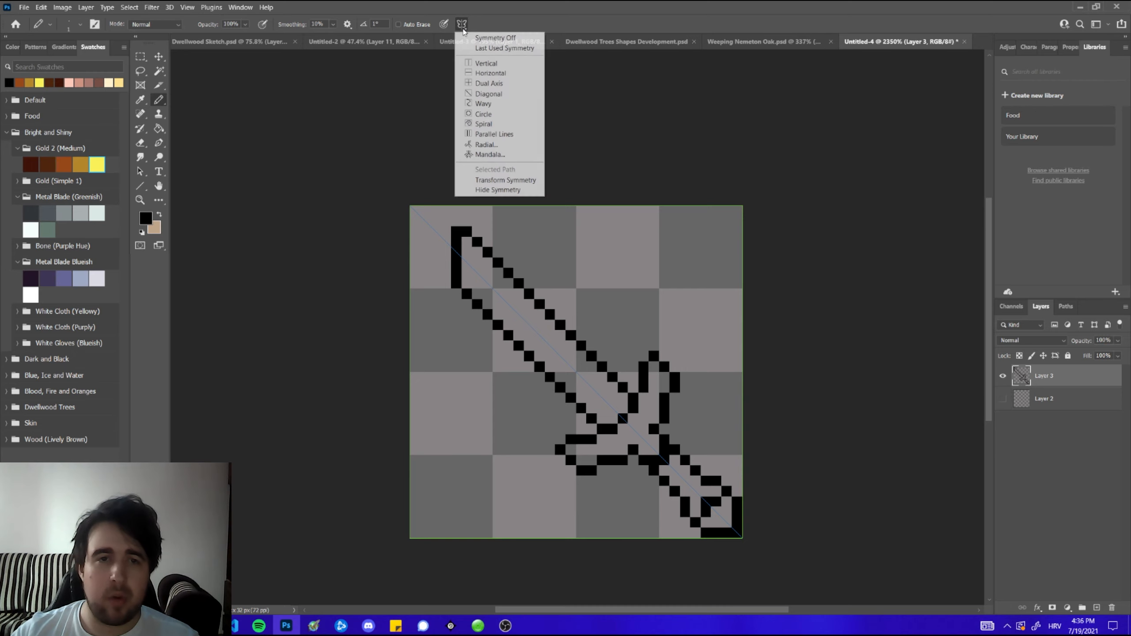
pyautogui.click(511, 39)
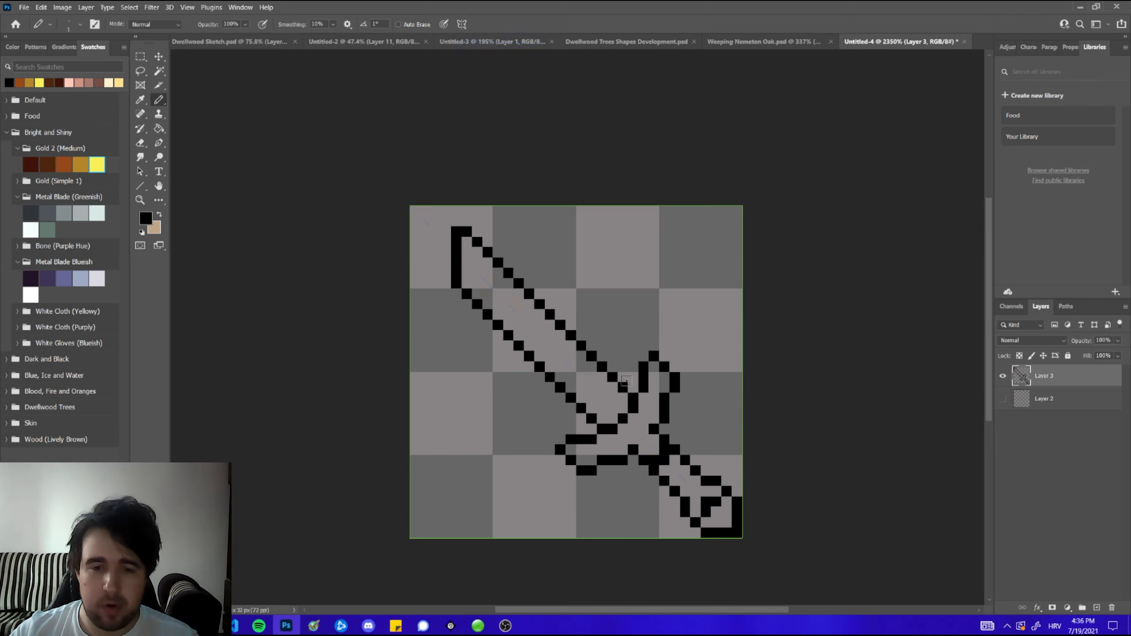
pyautogui.click(632, 387)
pyautogui.moveTo(623, 377); pyautogui.dragTo(550, 304)
pyautogui.click(457, 221)
pyautogui.click(466, 222)
pyautogui.keyDown('shift'); pyautogui.click(551, 303); pyautogui.keyUp('shift')
pyautogui.click(446, 211)
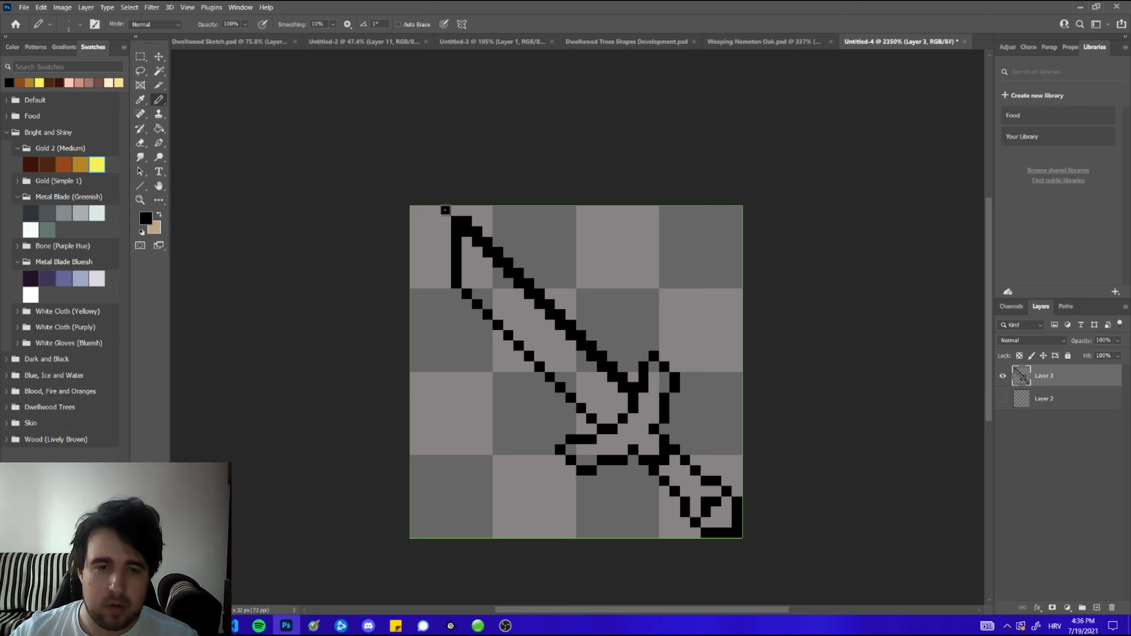
# - Redraw the blade tip nearer the canvas's upper-left corner and erase the old inner outline pixels of the blade
pyautogui.moveTo(443, 218); pyautogui.dragTo(446, 282)
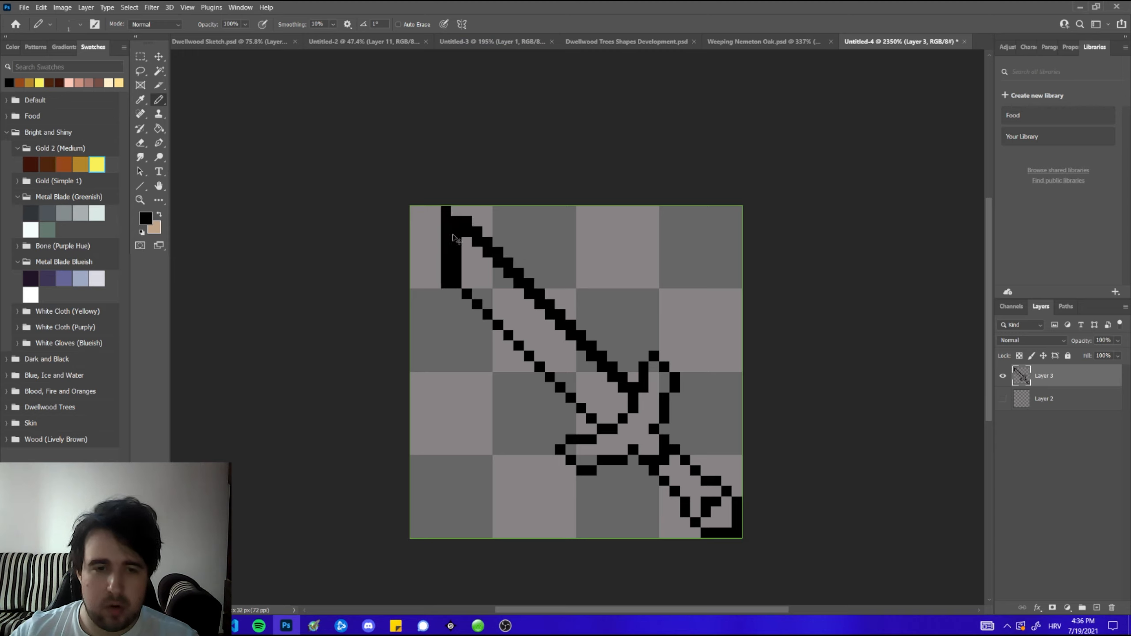
pyautogui.hotkey('ctrl', 'z')
pyautogui.moveTo(436, 211)
pyautogui.mouseDown()
pyautogui.moveTo(450, 301)
pyautogui.moveTo(498, 325)
pyautogui.mouseUp()
pyautogui.press('e')
pyautogui.moveTo(487, 314)
pyautogui.mouseDown()
pyautogui.moveTo(461, 231)
pyautogui.moveTo(623, 386)
pyautogui.mouseUp()
pyautogui.press('b')
pyautogui.hotkey('ctrl', 'z')
pyautogui.scroll(-2, 504, 341)
pyautogui.moveTo(464, 301); pyautogui.dragTo(490, 319)
pyautogui.press('e')
pyautogui.scroll(-7, 515, 330)
pyautogui.scroll(8, 527, 328)
pyautogui.press('b')
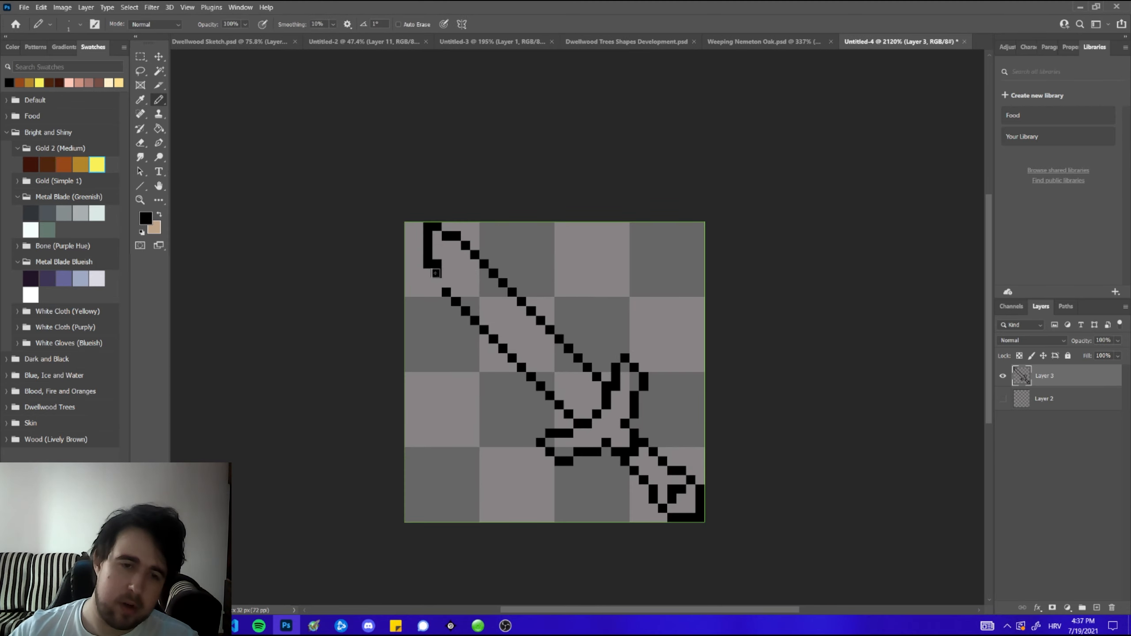
# - Redraw the blade's lower edge farther outward with a step before the guard and erase the old line inside it
pyautogui.moveTo(428, 263); pyautogui.dragTo(446, 301)
pyautogui.press('e')
pyautogui.press('b')
pyautogui.moveTo(419, 226)
pyautogui.mouseDown()
pyautogui.moveTo(418, 284)
pyautogui.moveTo(527, 376)
pyautogui.mouseUp()
pyautogui.press('e')
pyautogui.moveTo(512, 358); pyautogui.dragTo(428, 245)
pyautogui.press('b')
pyautogui.scroll(-7, 552, 359)
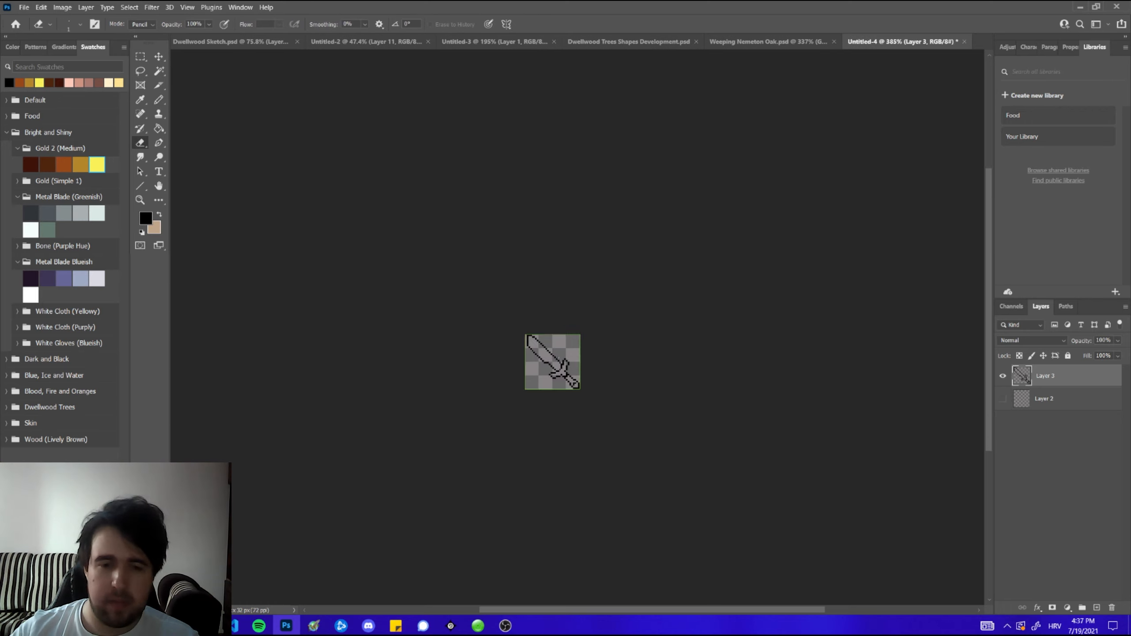
# - Rework the blade's upper edge one pixel inward as a straight diagonal from the tip to the guard
pyautogui.scroll(9, 556, 365)
pyautogui.moveTo(581, 315); pyautogui.dragTo(498, 232)
pyautogui.press('b')
pyautogui.moveTo(596, 356)
pyautogui.mouseDown()
pyautogui.moveTo(389, 129)
pyautogui.moveTo(485, 219)
pyautogui.mouseUp()
pyautogui.hotkey('ctrl', 'z')
pyautogui.press('e')
pyautogui.scroll(-8, 553, 266)
# - Examine the sword outline's silhouette at small and large magnification
pyautogui.scroll(-5, 597, 278)
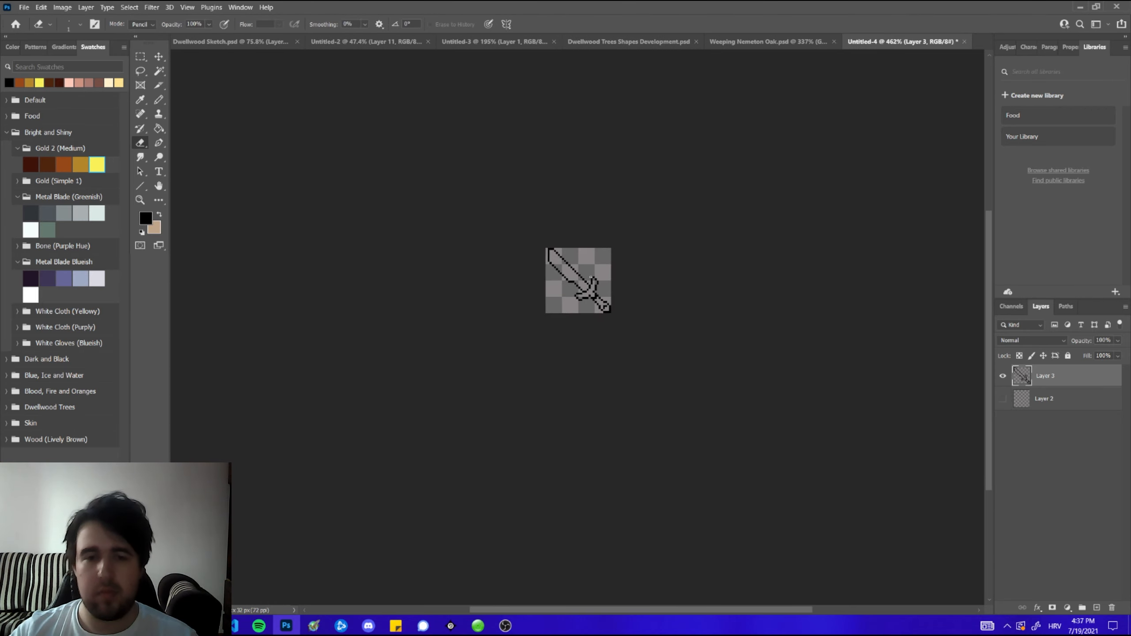
pyautogui.scroll(2, 606, 277)
pyautogui.scroll(4, 606, 277)
pyautogui.scroll(-1, 553, 262)
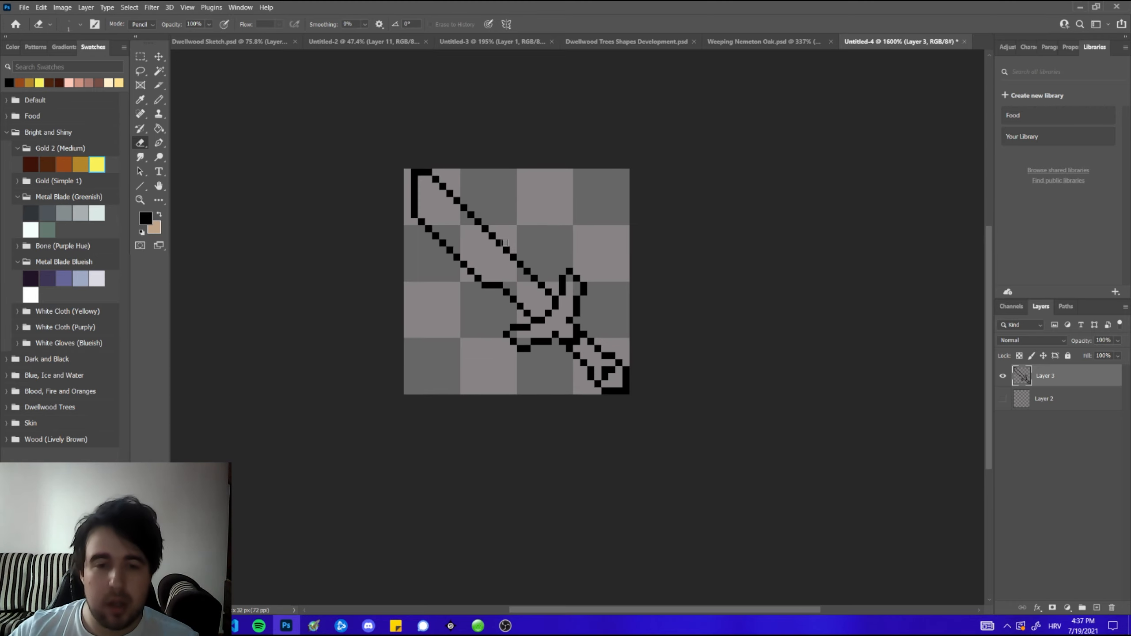
pyautogui.scroll(-2, 504, 243)
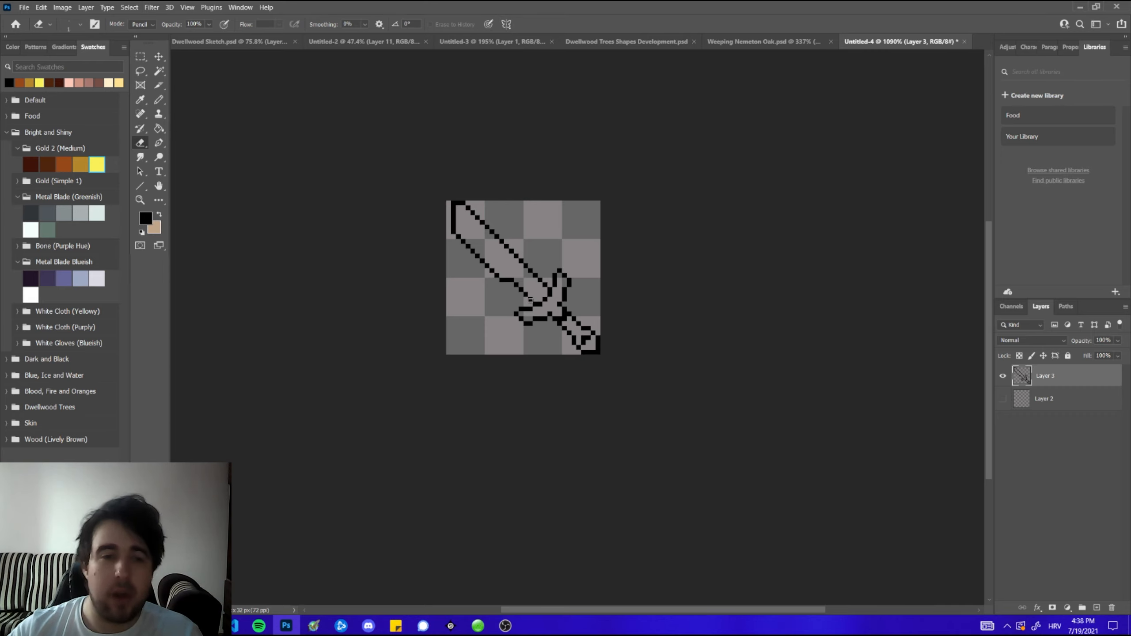
pyautogui.click(158, 100)
pyautogui.scroll(3, 541, 284)
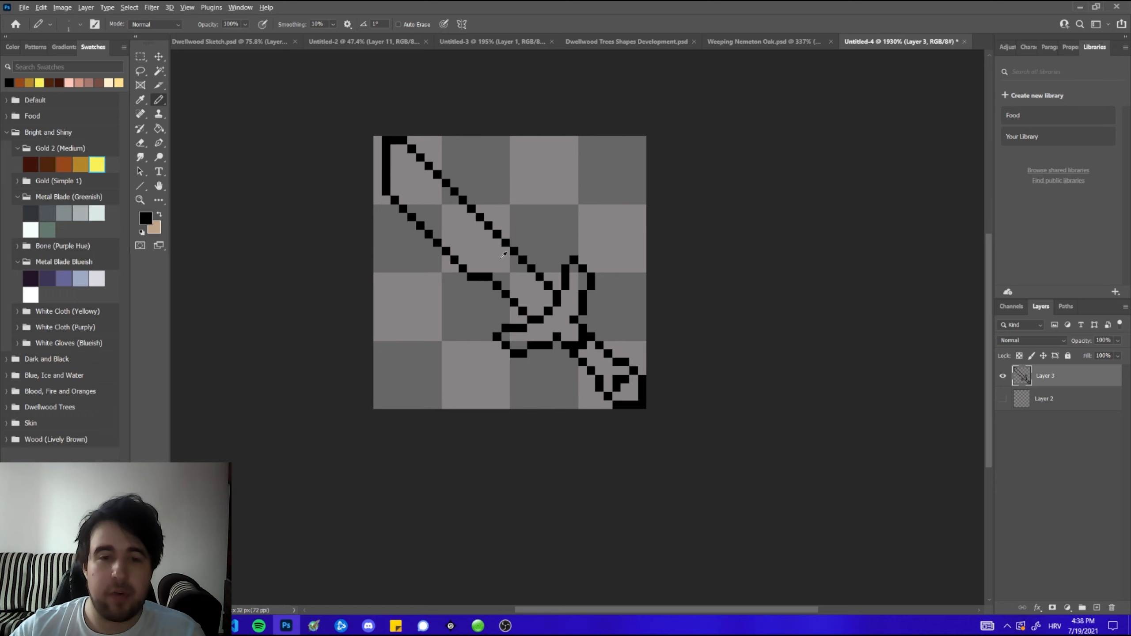
pyautogui.scroll(-4, 504, 255)
pyautogui.scroll(-1, 500, 259)
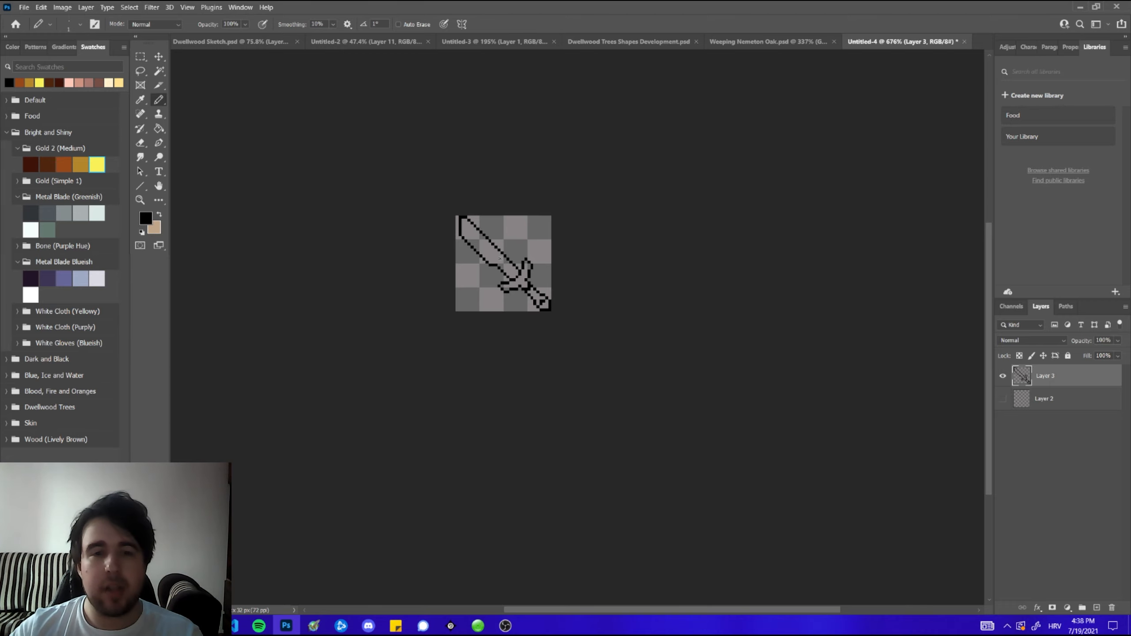
pyautogui.scroll(11, 500, 259)
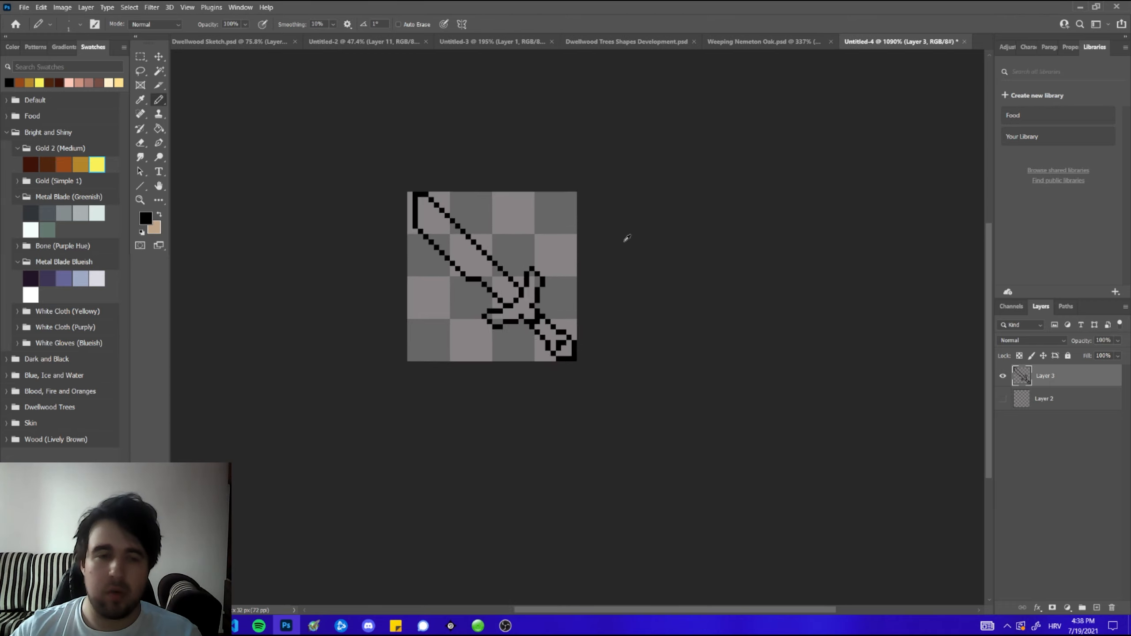
pyautogui.scroll(-5, 416, 225)
pyautogui.scroll(5, 282, 214)
pyautogui.scroll(-2, 270, 126)
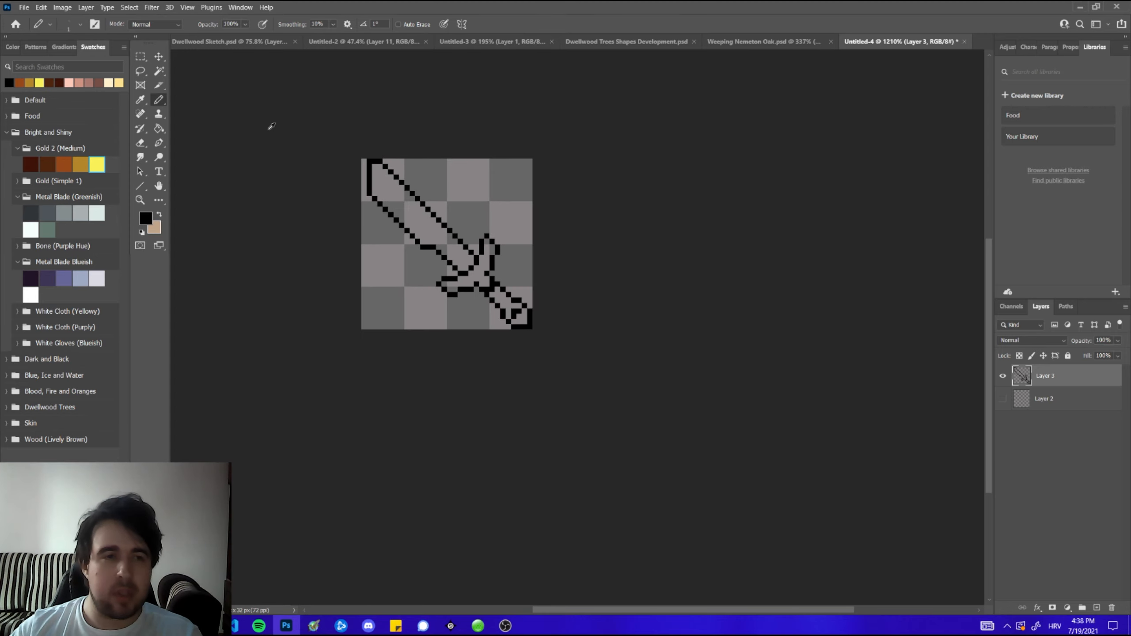
pyautogui.scroll(-2, 290, 174)
pyautogui.scroll(3, 302, 208)
pyautogui.scroll(2, 302, 208)
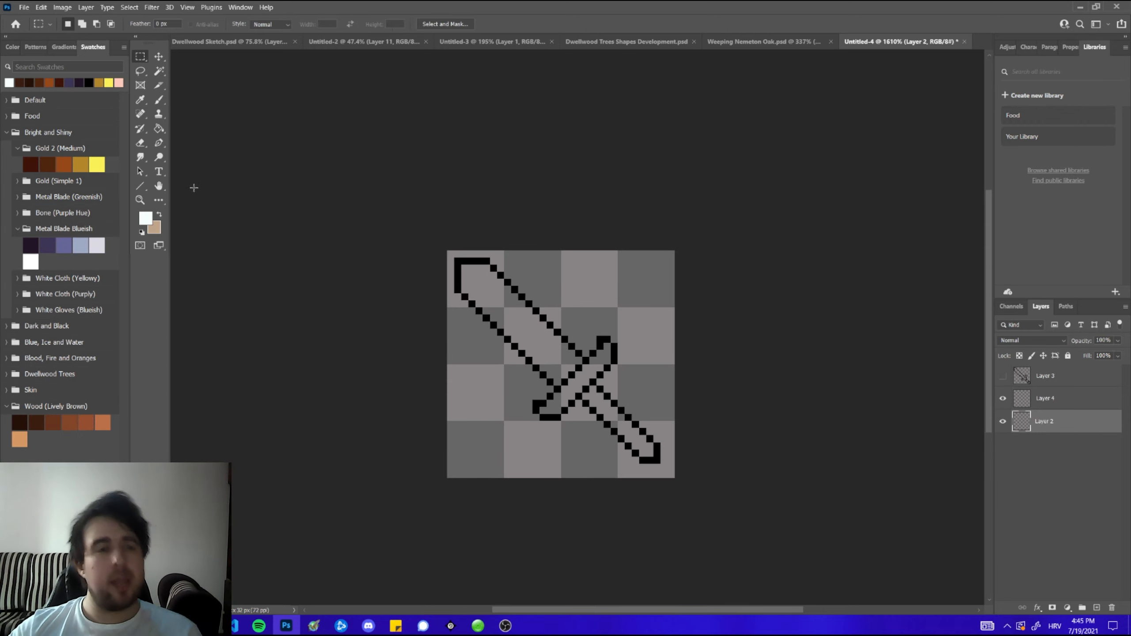
# - Fill the inside of the blade with the dark indigo second colour of the Metal Blade Blueish swatches using the Paint Bucket
pyautogui.press('g')
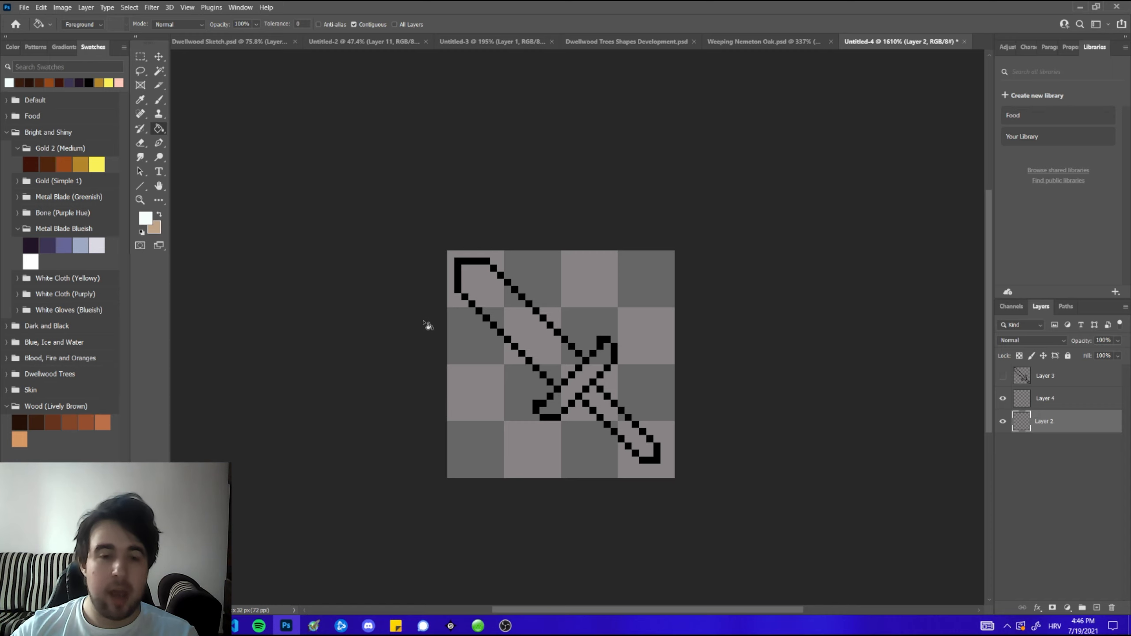
pyautogui.scroll(-1, 425, 320)
pyautogui.scroll(-2, 387, 329)
pyautogui.scroll(2, 273, 339)
pyautogui.scroll(1, 394, 344)
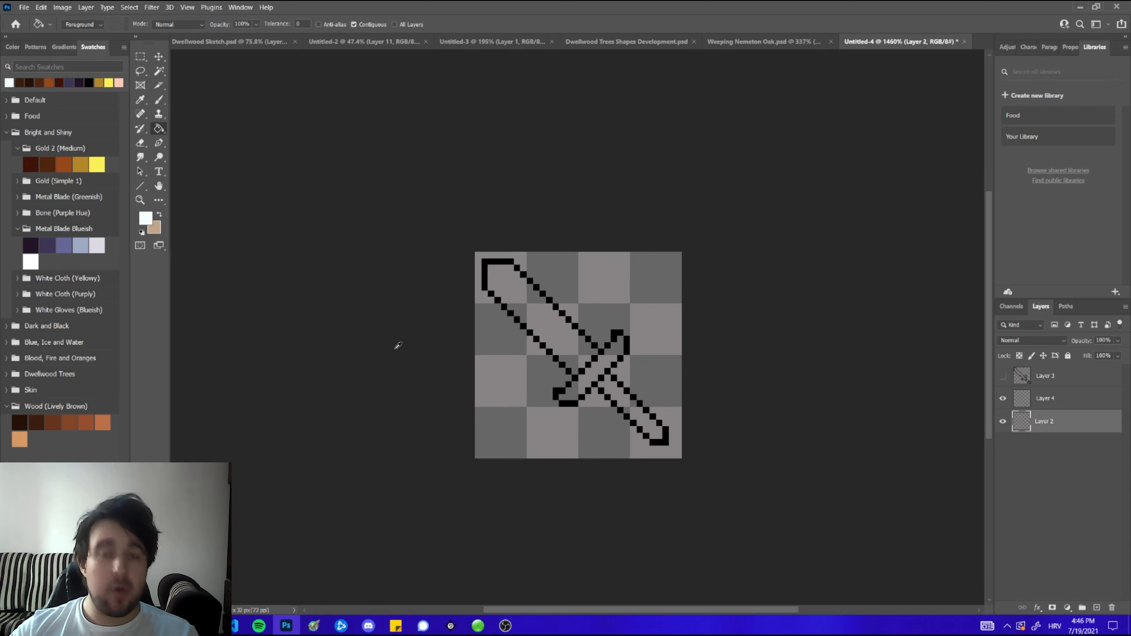
pyautogui.scroll(-3, 396, 354)
pyautogui.scroll(2, 472, 376)
pyautogui.scroll(2, 544, 371)
pyautogui.scroll(1, 742, 313)
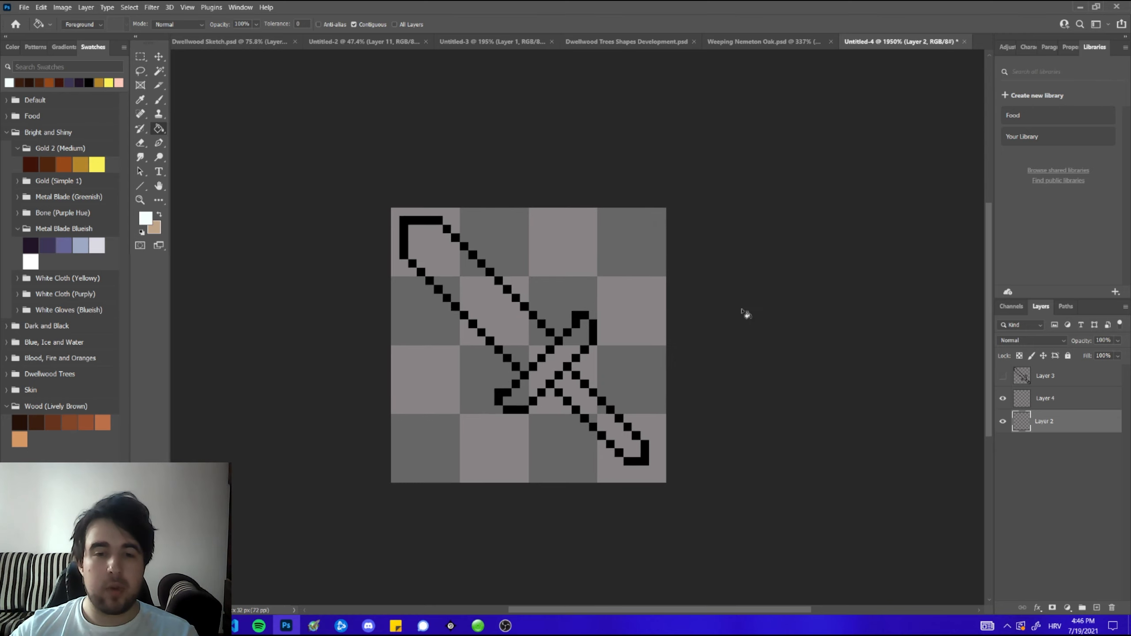
pyautogui.scroll(1, 502, 292)
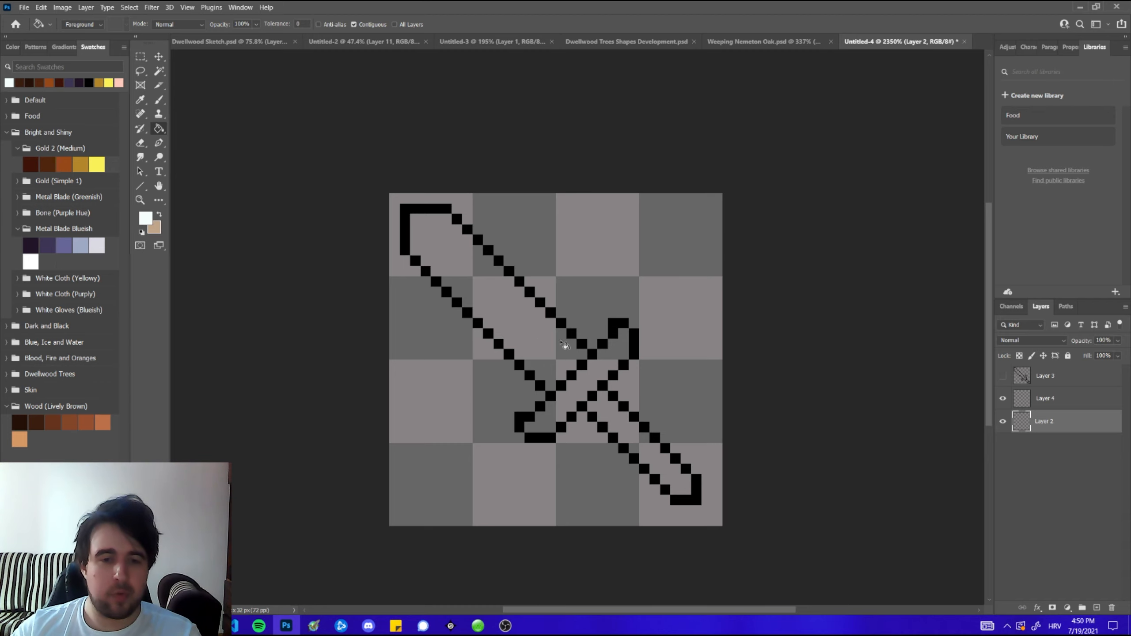
pyautogui.click(48, 246)
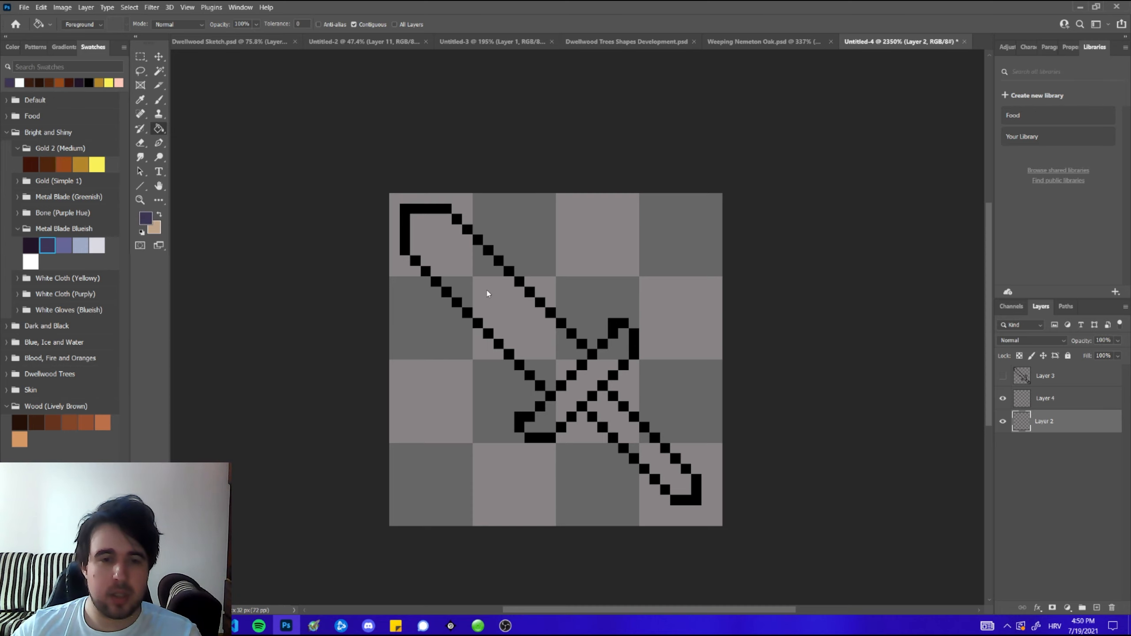
pyautogui.click(487, 293)
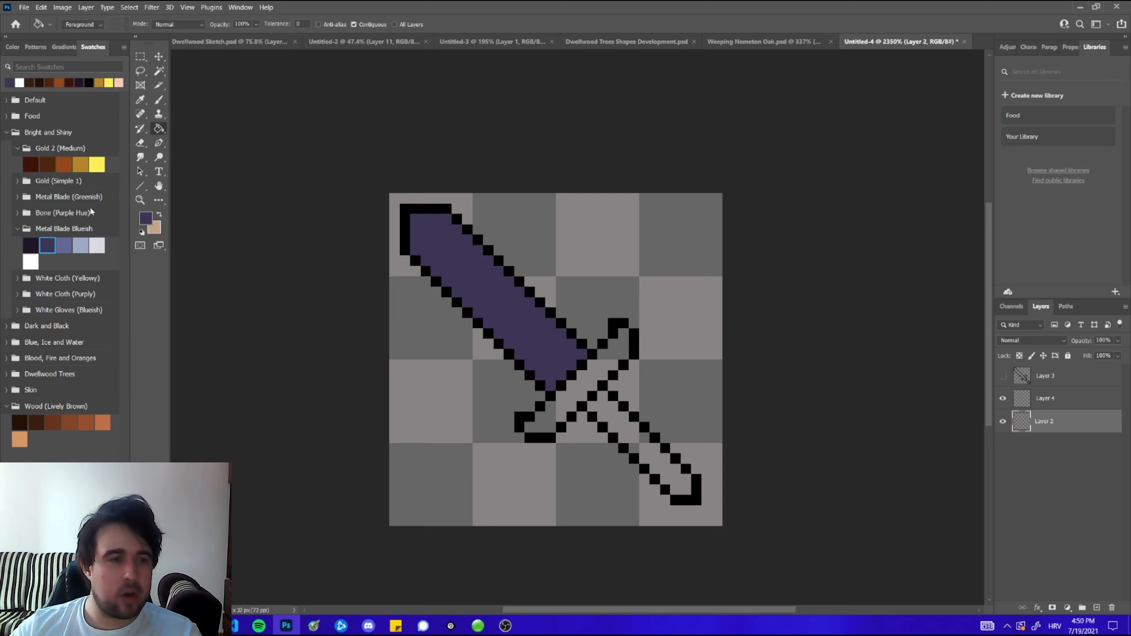
# - Fill the guard with the second Gold 2 (Medium) brown and the handle with the second Wood (Lively Brown) colour
pyautogui.click(48, 165)
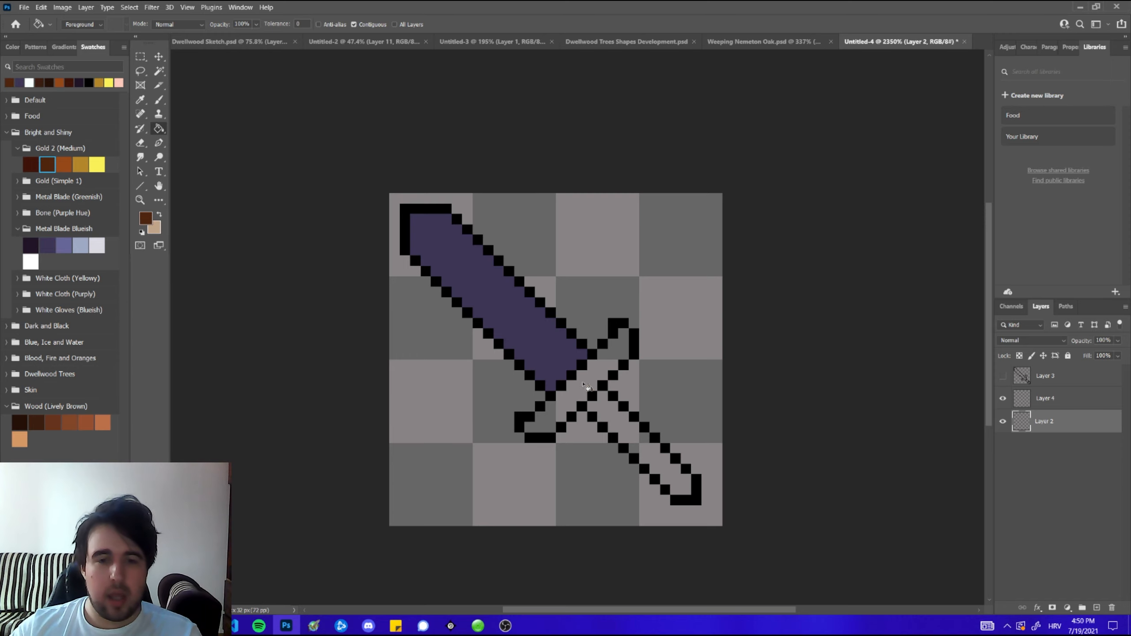
pyautogui.click(582, 388)
pyautogui.click(38, 423)
pyautogui.click(623, 431)
pyautogui.scroll(-1, 566, 366)
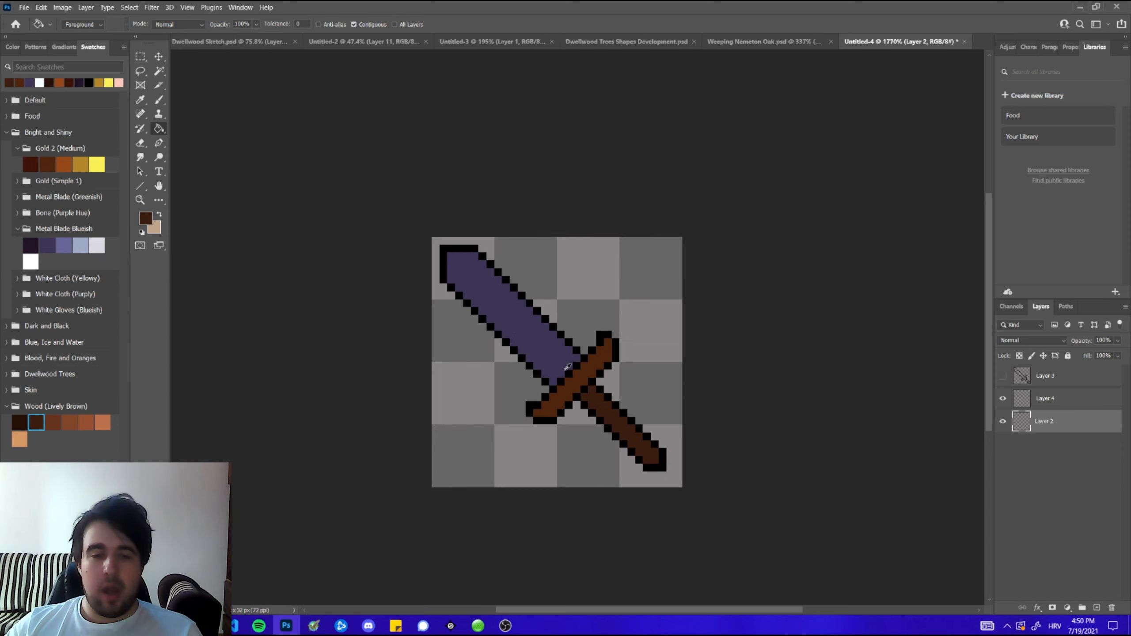
pyautogui.scroll(1, 565, 366)
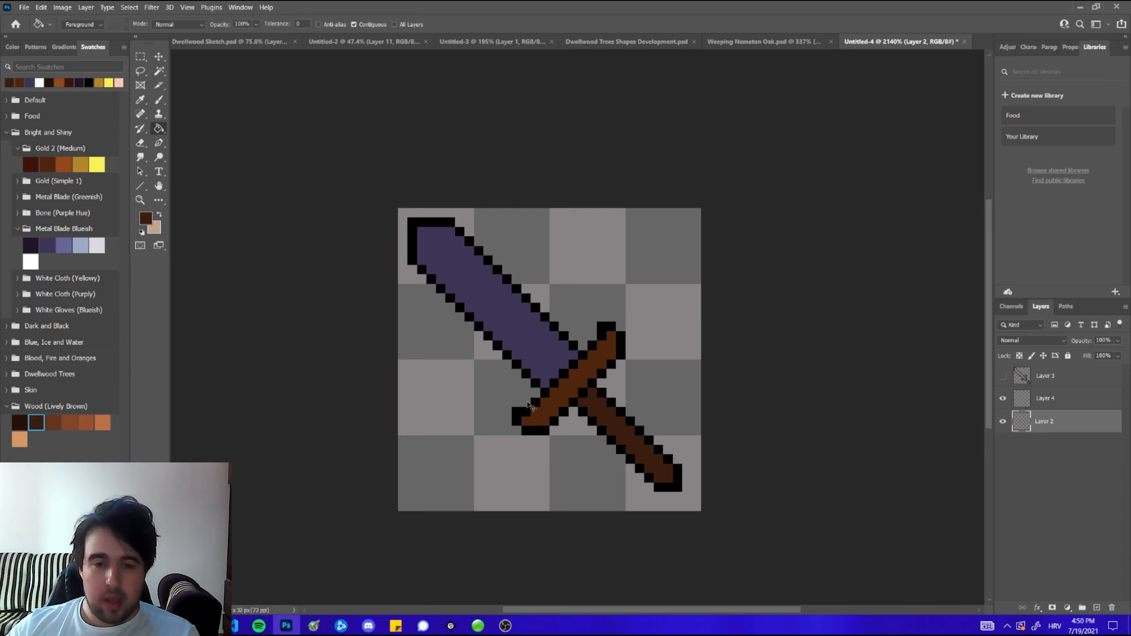
# - Add a new layer directly above the sword's base colours and switch to the Brush tool
pyautogui.hotkey('ctrl', 'shift', 'n')
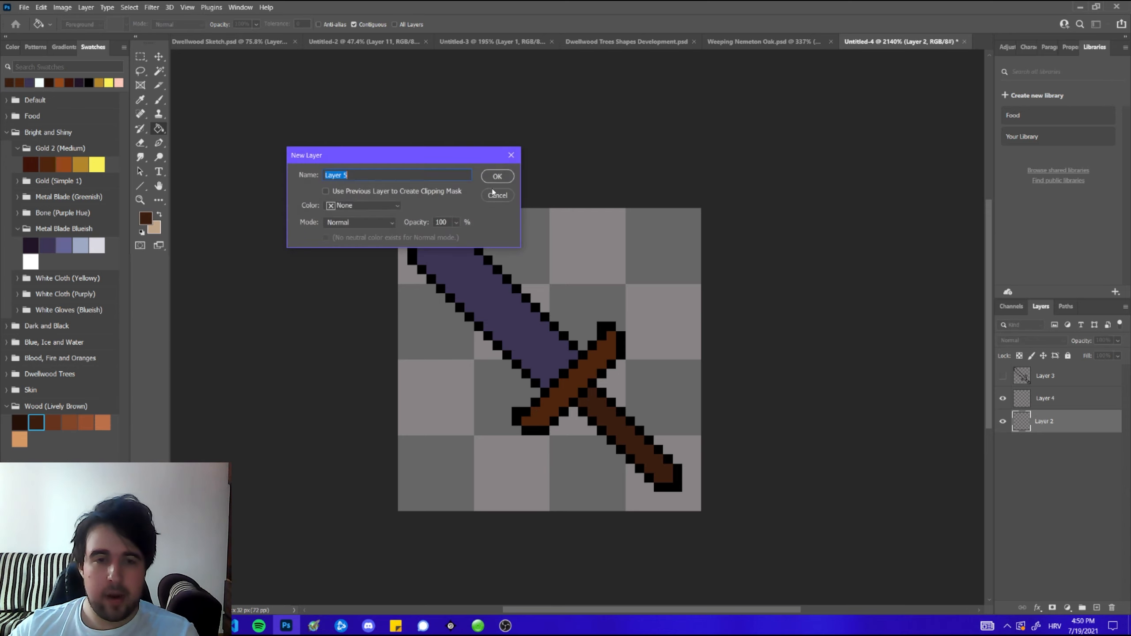
pyautogui.press('Return')
pyautogui.click(159, 99)
pyautogui.click(205, 110)
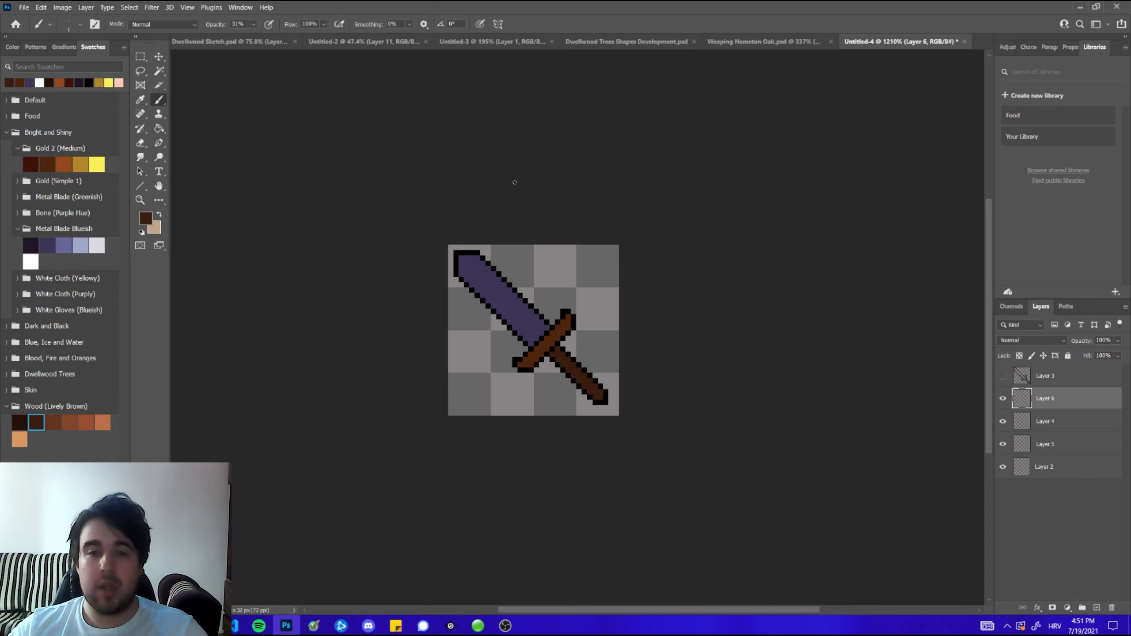
# - Enlarge the soft brush, pick white from the Metal Blade Blueish swatches and dab a 31% opacity highlight over the blade tip on Layer 4
pyautogui.scroll(1, 508, 314)
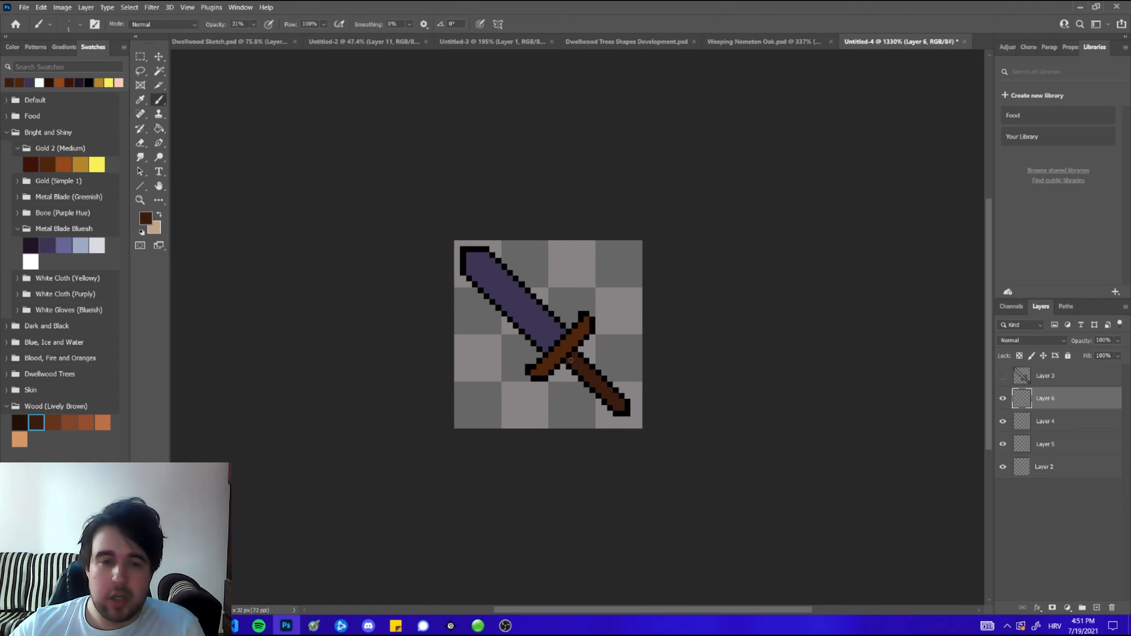
pyautogui.scroll(-1, 455, 330)
pyautogui.moveTo(504, 323); pyautogui.dragTo(520, 323)
pyautogui.scroll(1, 520, 325)
pyautogui.scroll(-1, 520, 324)
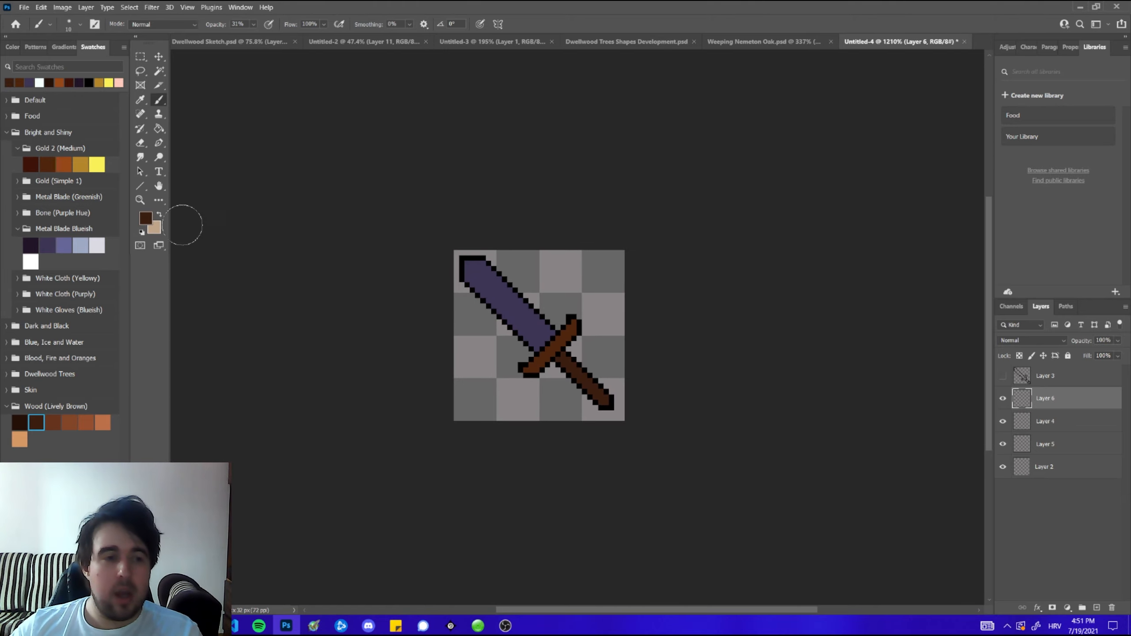
pyautogui.click(31, 262)
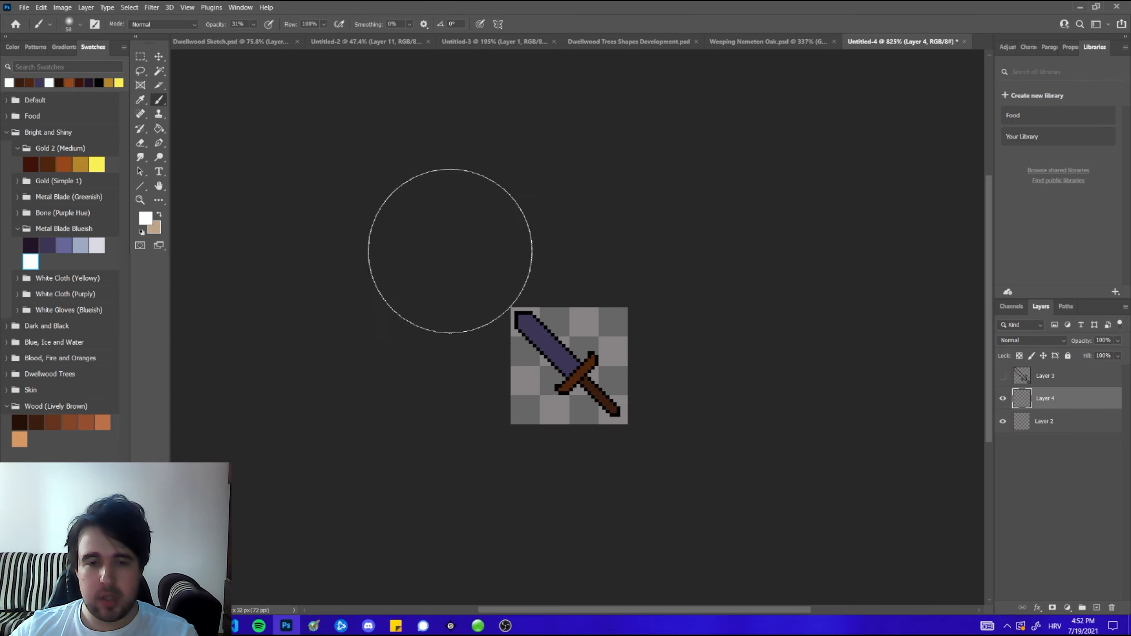
pyautogui.click(496, 288)
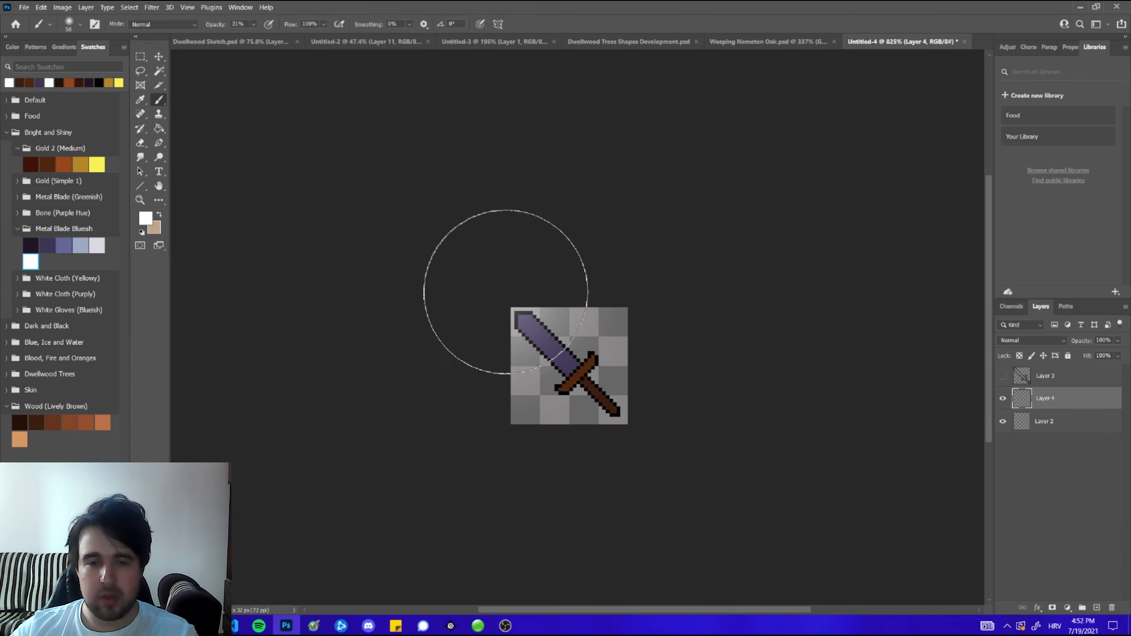
pyautogui.click(488, 274)
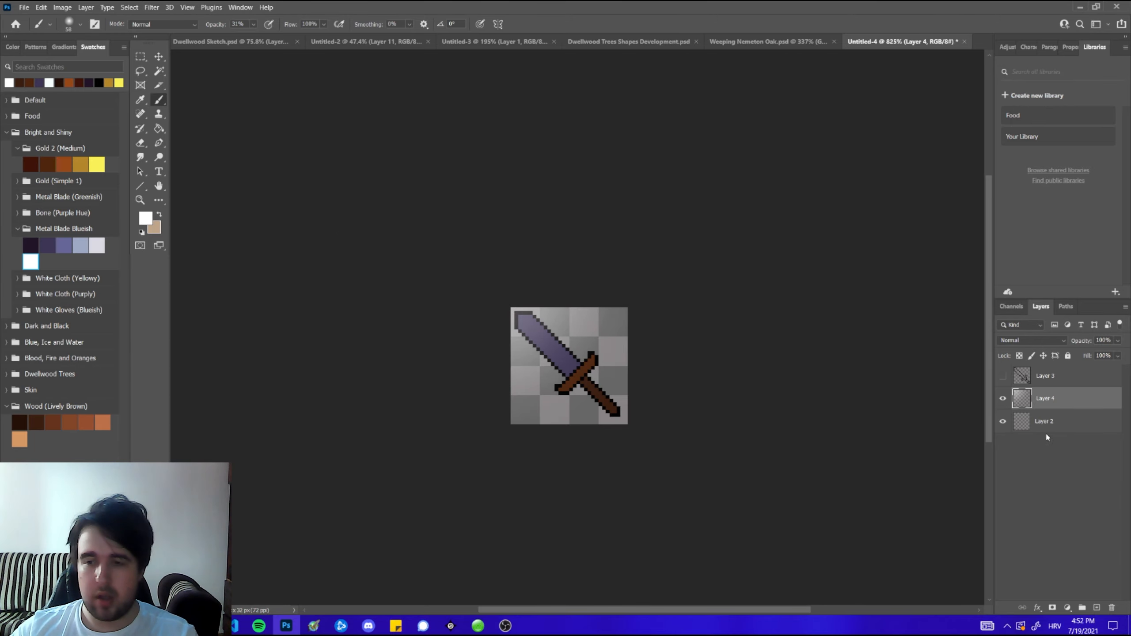
# - Clip Layer 4 to the sword layer below and brighten the upper blade with a larger soft white brush
pyautogui.rightClick(1046, 402)
pyautogui.click(944, 361)
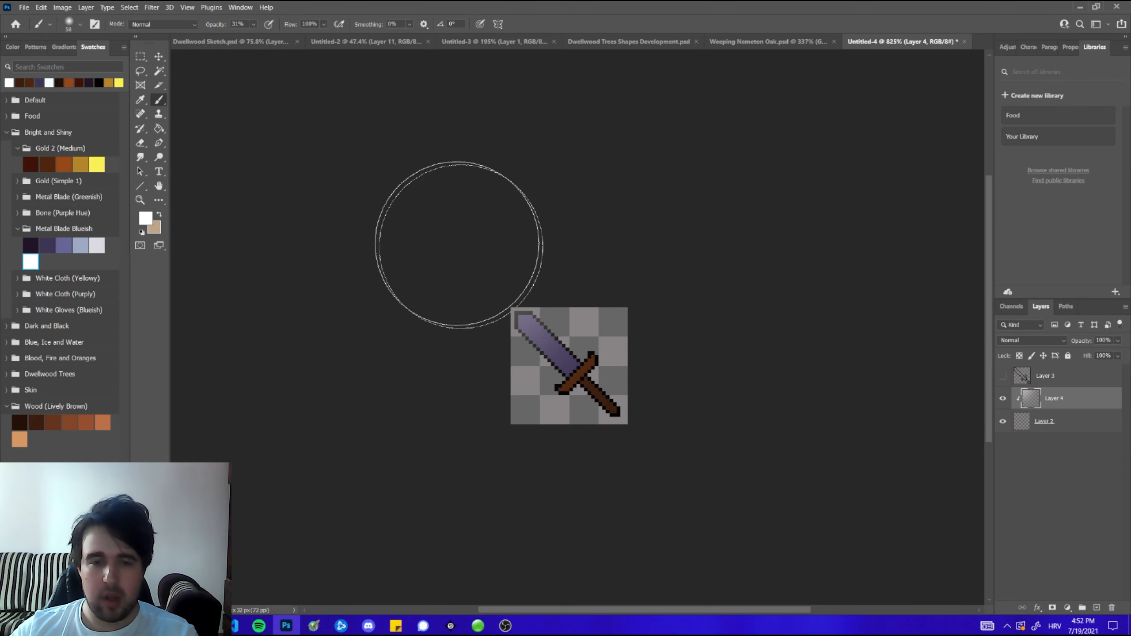
pyautogui.moveTo(544, 314); pyautogui.dragTo(638, 313)
pyautogui.hotkey('ctrl', 'z')
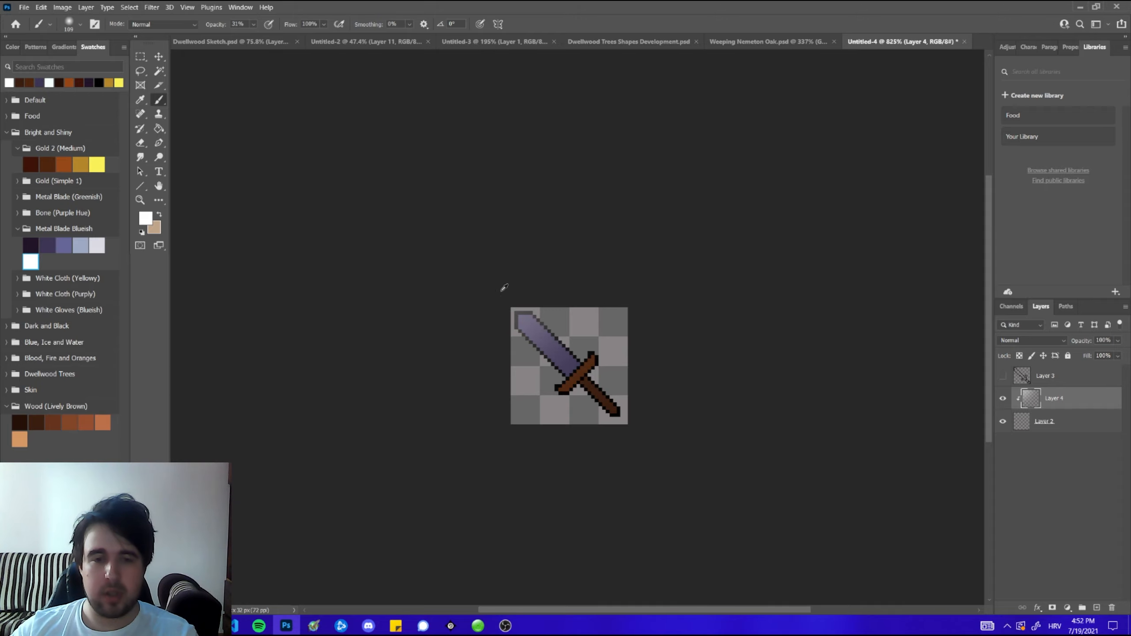
pyautogui.moveTo(506, 296)
pyautogui.mouseDown()
pyautogui.moveTo(534, 332)
pyautogui.moveTo(461, 330)
pyautogui.moveTo(575, 331)
pyautogui.moveTo(540, 334)
pyautogui.mouseUp()
pyautogui.click(416, 188)
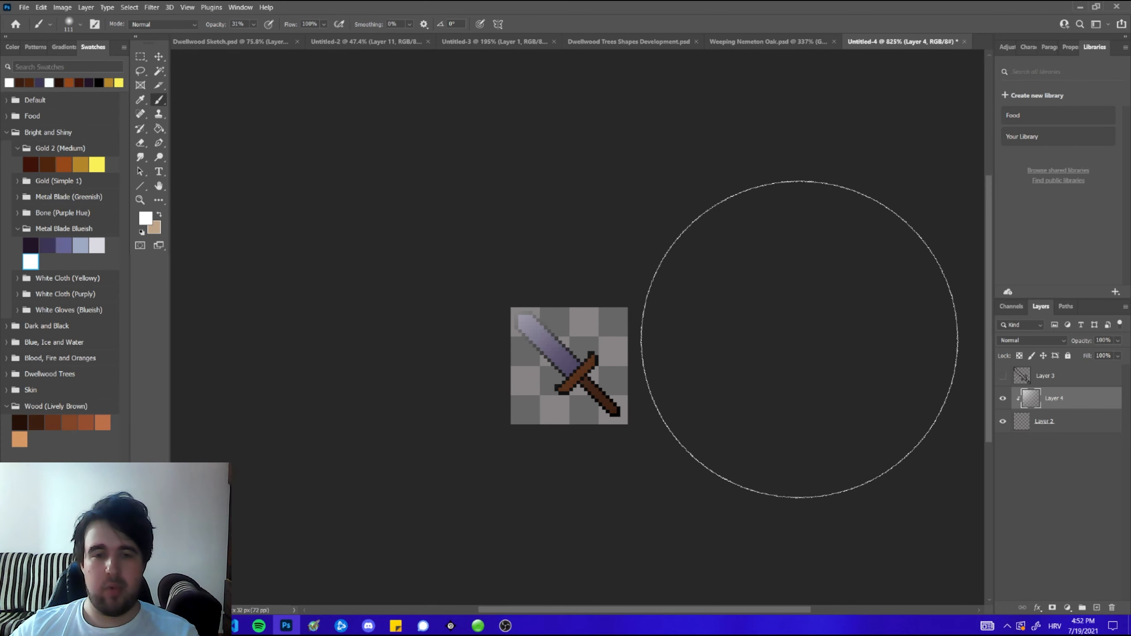
# - Reduce the soft brush to 42 px and build up the white highlight at the blade tip with repeated dabs
pyautogui.scroll(-2, 775, 322)
pyautogui.scroll(2, 784, 327)
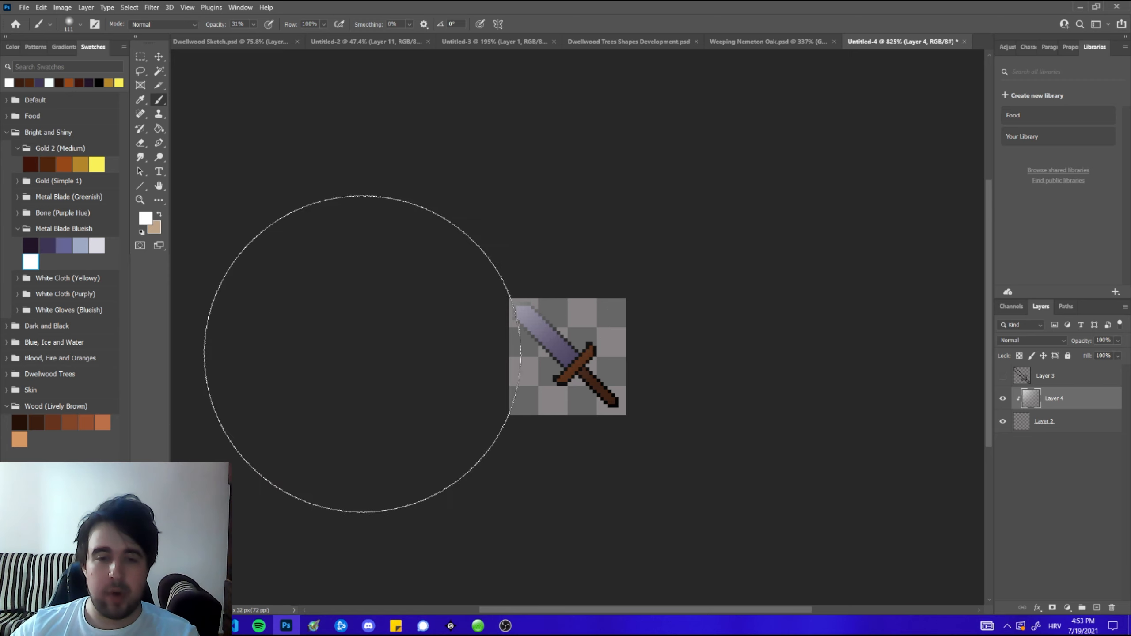
pyautogui.keyDown('alt'); pyautogui.rightClick(534, 348); pyautogui.keyUp('alt')
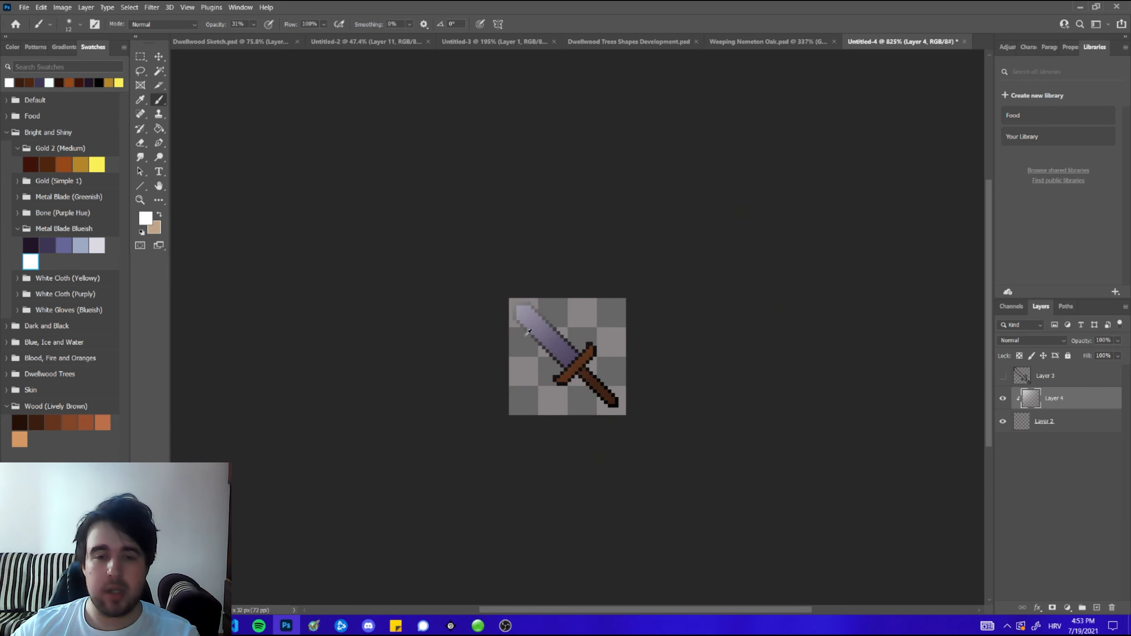
pyautogui.keyDown('alt'); pyautogui.rightClick(521, 311); pyautogui.keyUp('alt')
pyautogui.keyDown('alt'); pyautogui.rightClick(499, 307); pyautogui.keyUp('alt')
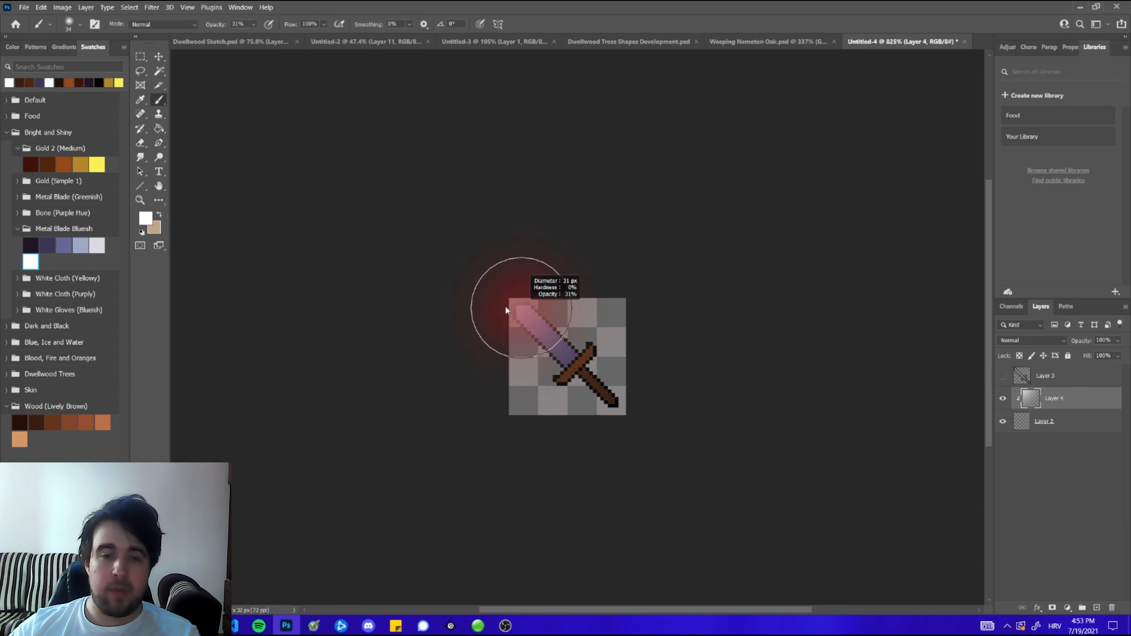
pyautogui.keyDown('alt'); pyautogui.rightClick(521, 309); pyautogui.keyUp('alt')
pyautogui.click(505, 286)
pyautogui.click(504, 285)
pyautogui.click(506, 285)
pyautogui.click(506, 286)
pyautogui.scroll(-1, 712, 404)
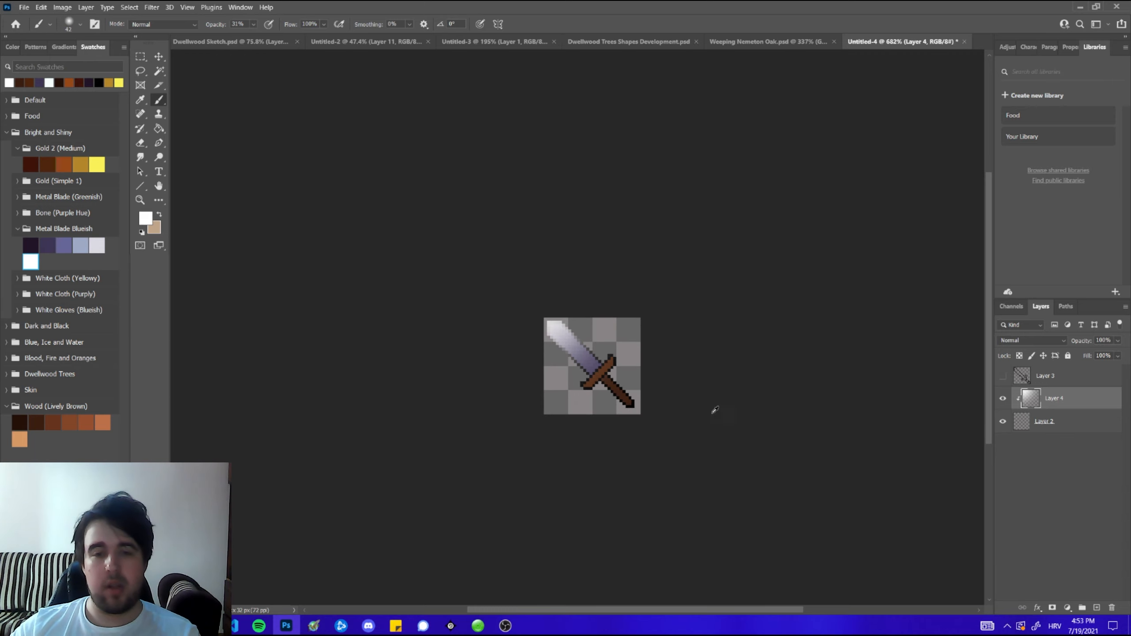
pyautogui.scroll(-1, 717, 417)
pyautogui.scroll(1, 713, 414)
pyautogui.scroll(1, 752, 419)
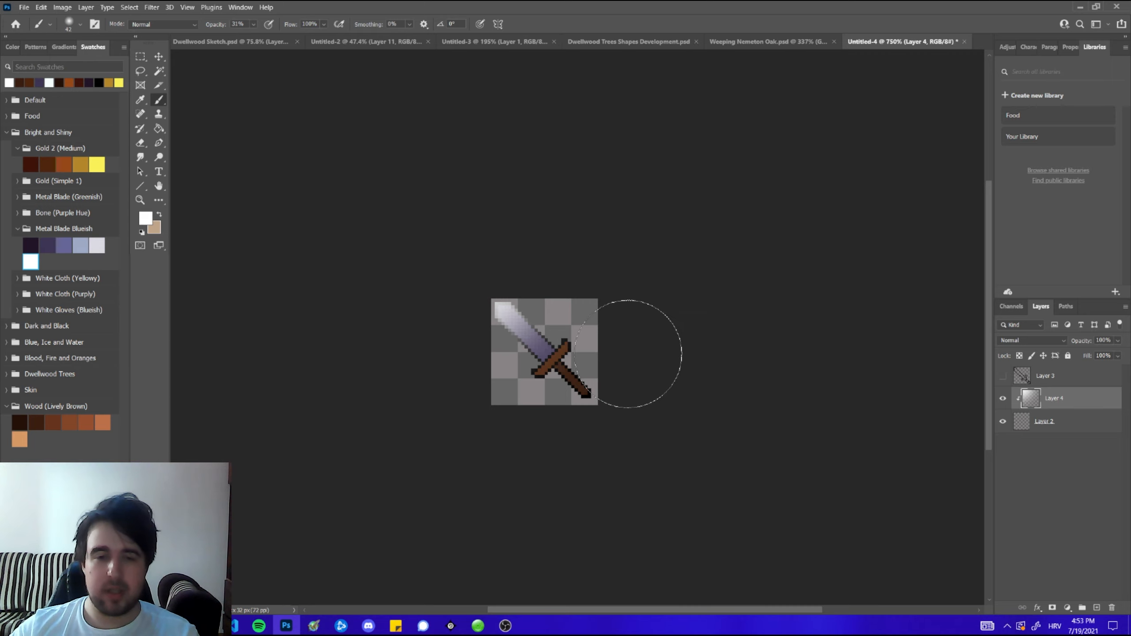
pyautogui.scroll(1, 576, 312)
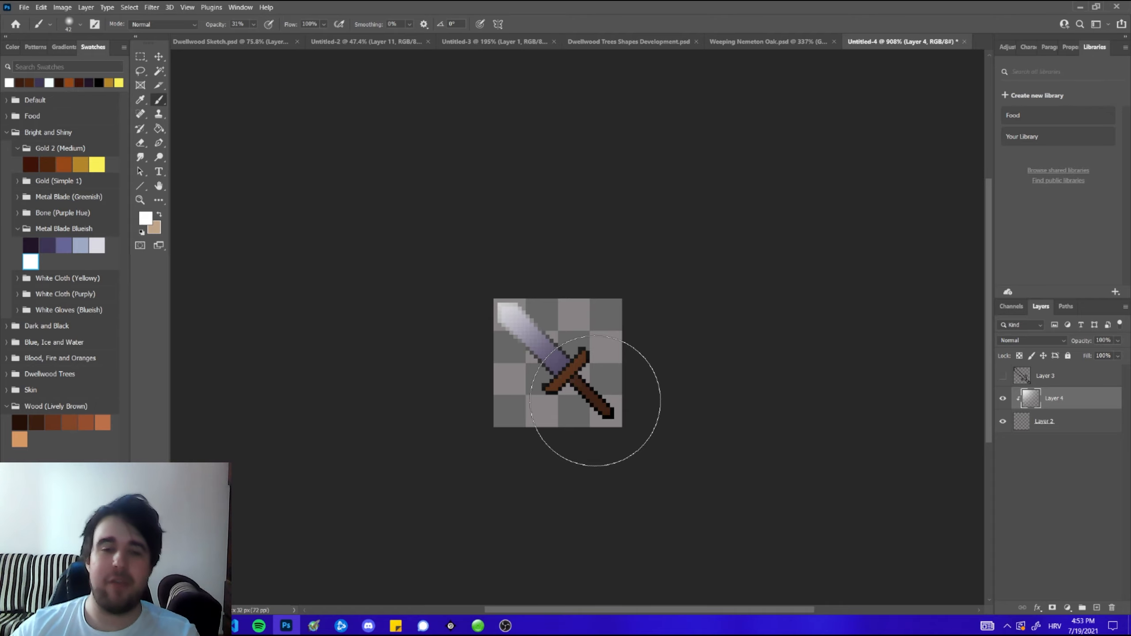
# - Enlarge the soft brush to 62 px, then hide Layer 4 and add a new layer above it clipped to the sword
pyautogui.keyDown('alt'); pyautogui.rightClick(547, 328); pyautogui.keyUp('alt')
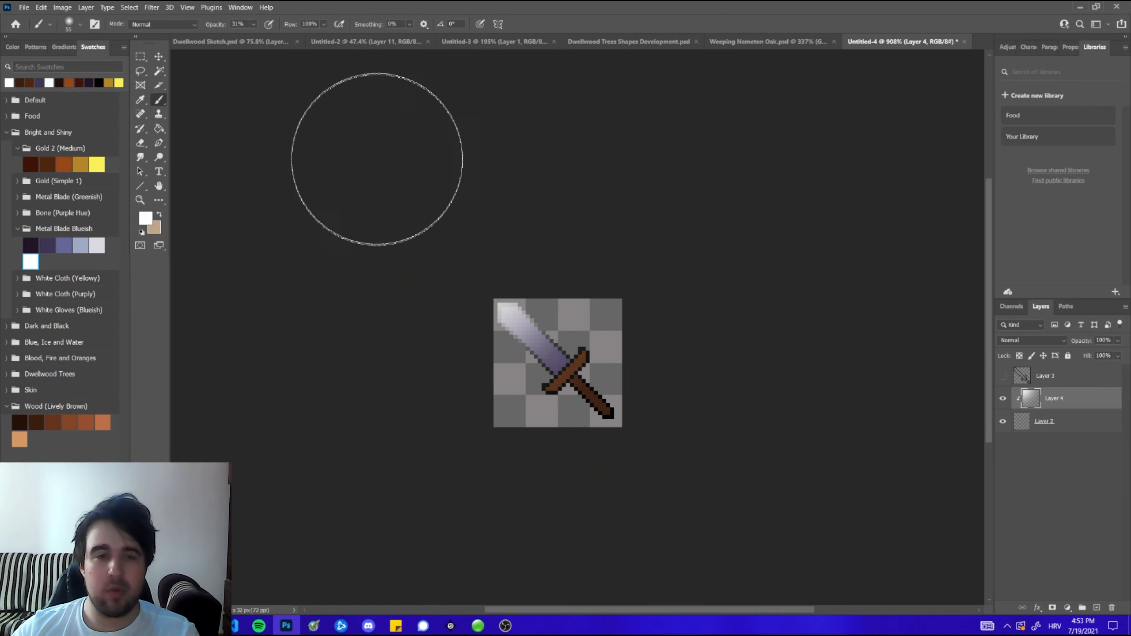
pyautogui.keyDown('alt'); pyautogui.rightClick(548, 313); pyautogui.keyUp('alt')
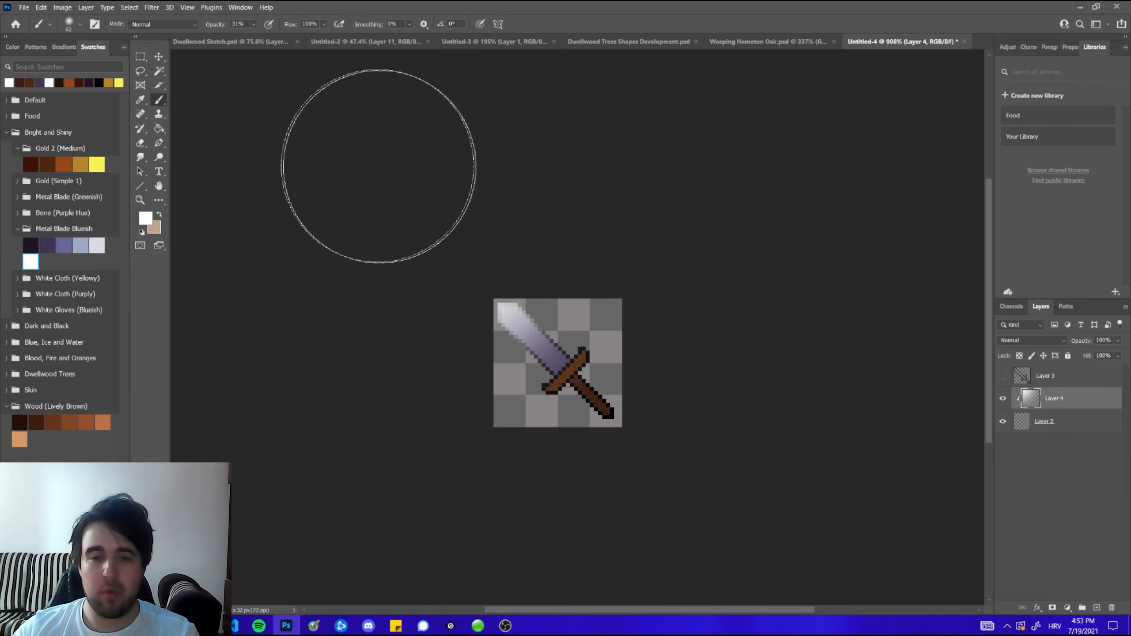
pyautogui.scroll(-2, 378, 171)
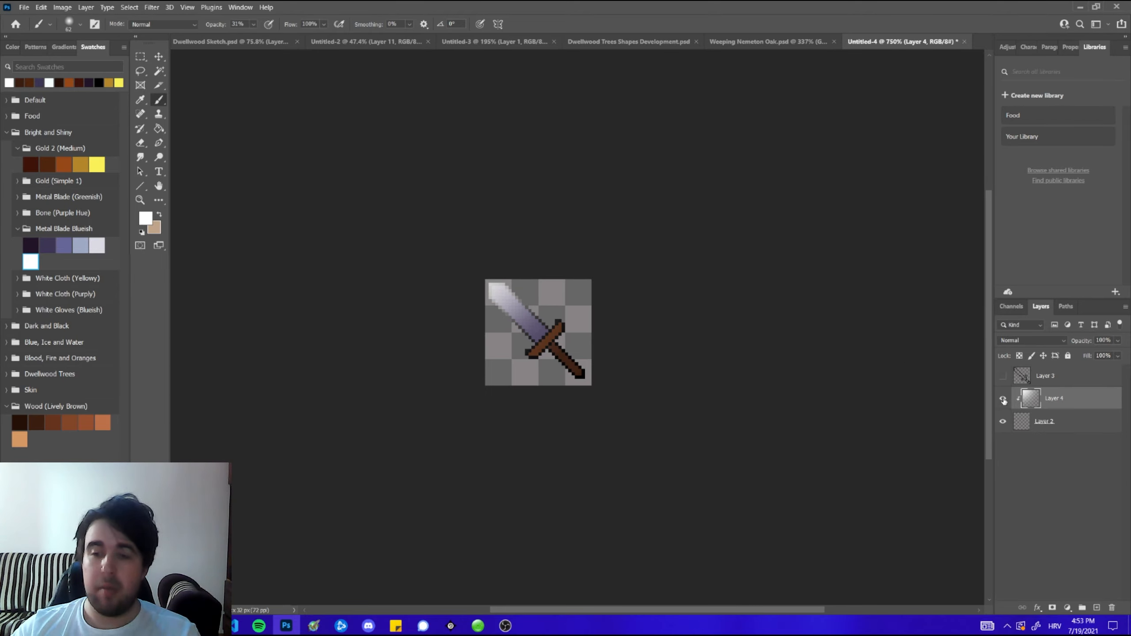
pyautogui.hotkey('ctrl', 'shift', 'n')
pyautogui.press('Return')
pyautogui.rightClick(1053, 399)
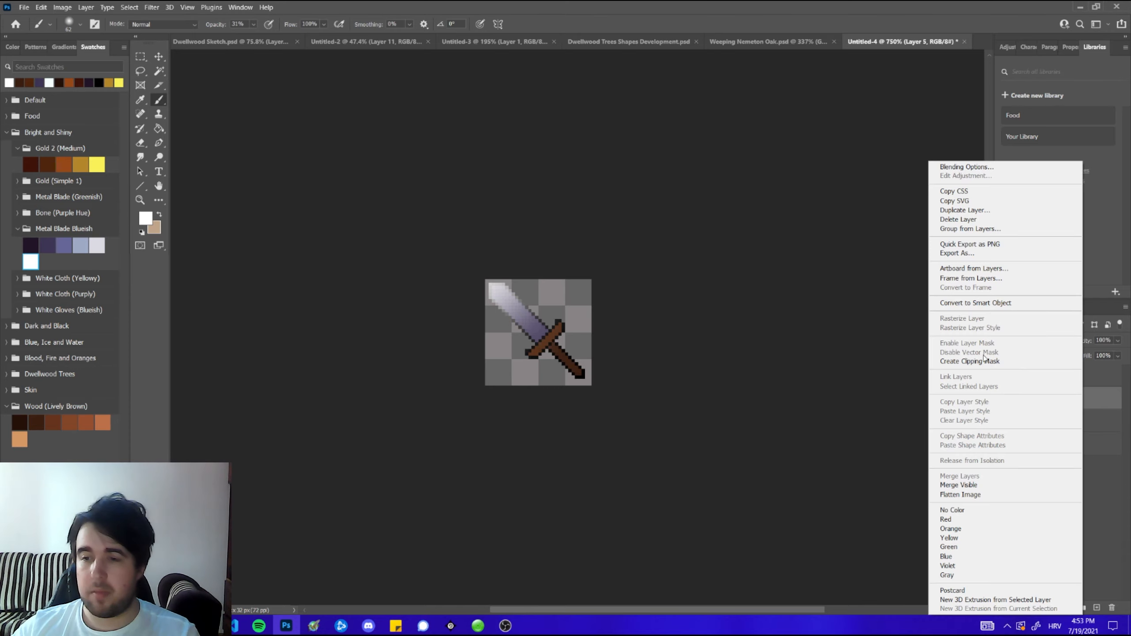
pyautogui.click(984, 360)
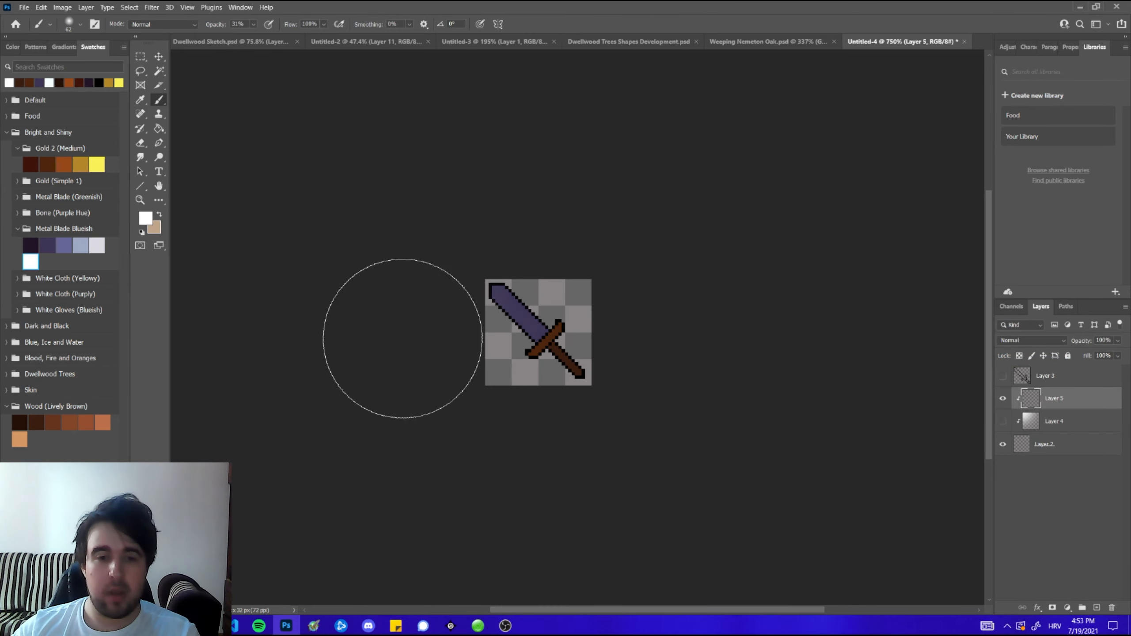
# - Paint soft white light onto the sword from its lower-left side on the new clipped layer and set that layer's blend mode to Hard Mix
pyautogui.click(405, 348)
pyautogui.click(411, 354)
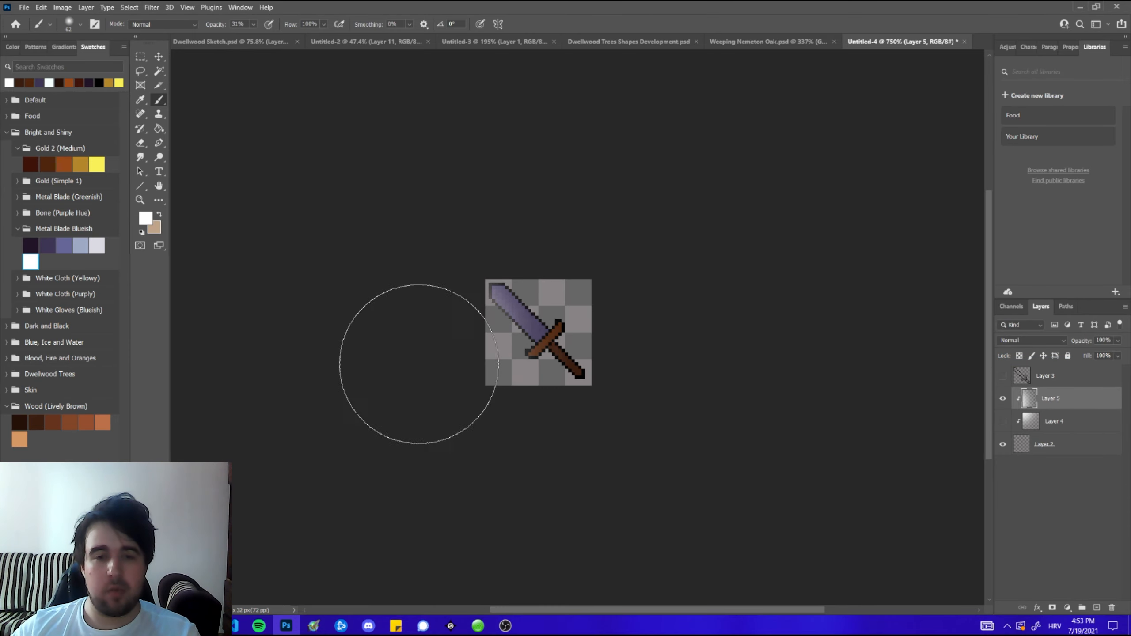
pyautogui.moveTo(418, 364)
pyautogui.mouseDown()
pyautogui.moveTo(449, 374)
pyautogui.moveTo(414, 373)
pyautogui.moveTo(457, 376)
pyautogui.moveTo(406, 376)
pyautogui.moveTo(445, 374)
pyautogui.mouseUp()
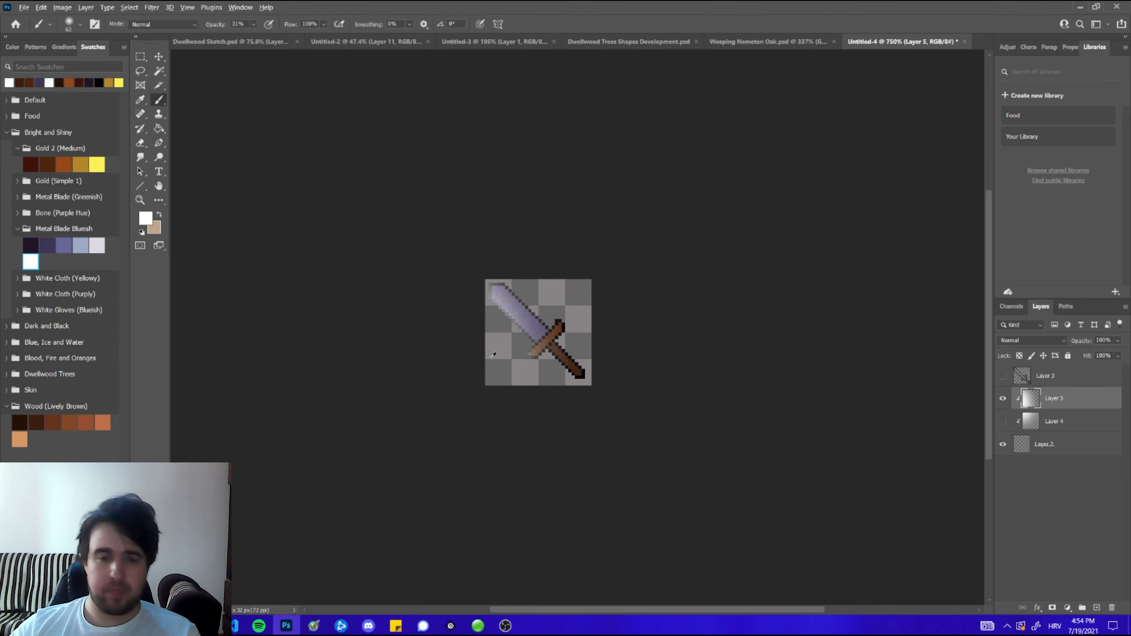
pyautogui.scroll(3, 494, 355)
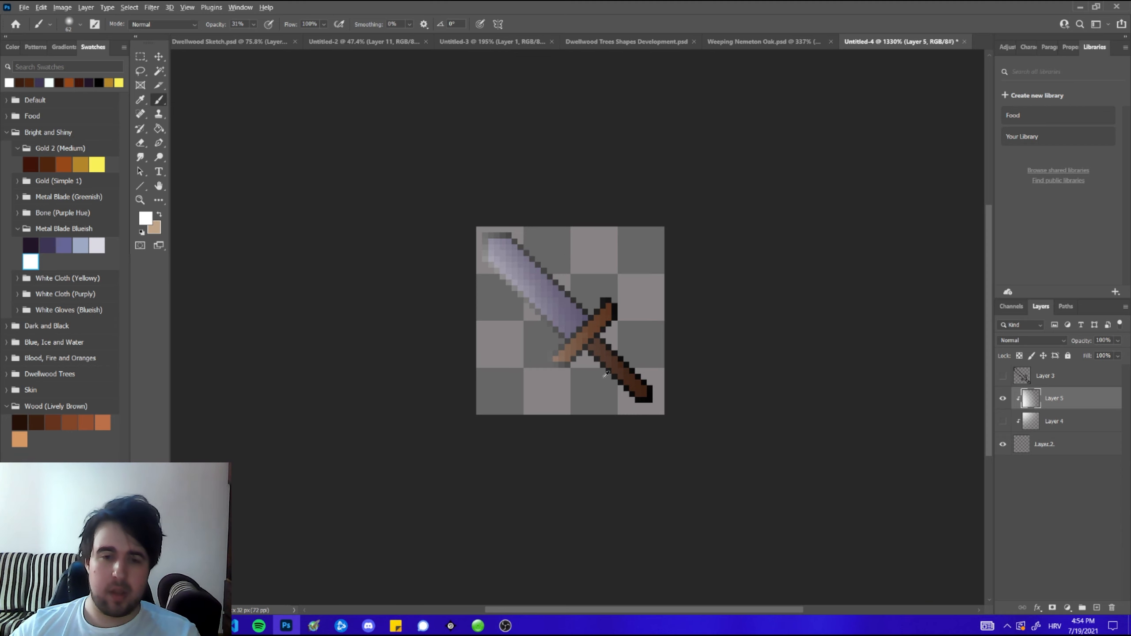
pyautogui.scroll(-2, 606, 374)
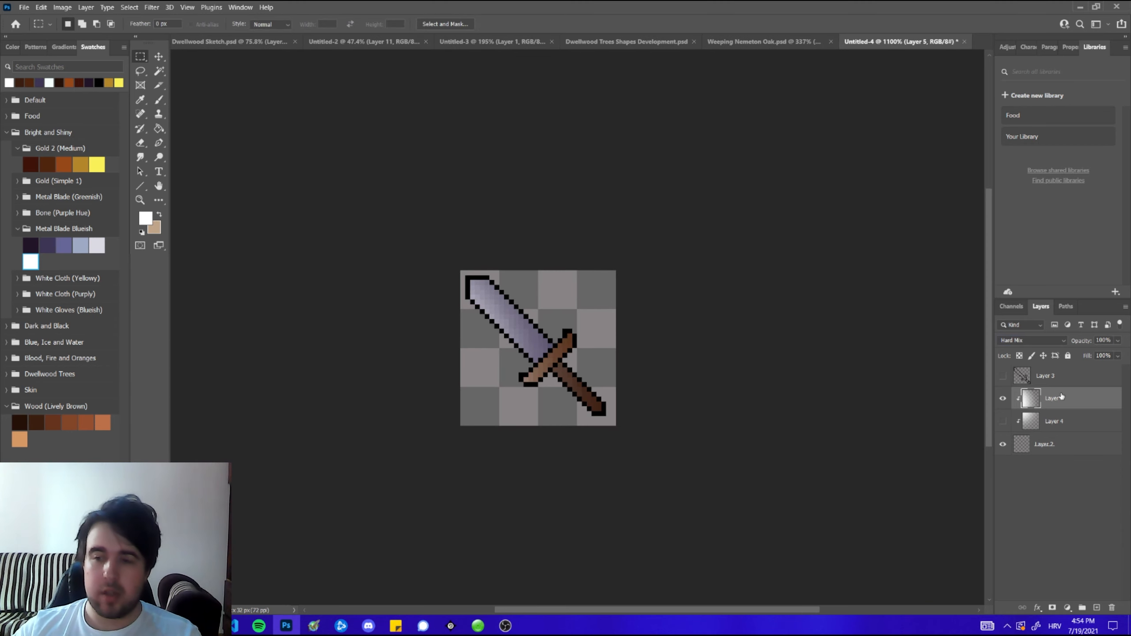
pyautogui.scroll(-3, 512, 330)
pyautogui.scroll(3, 512, 325)
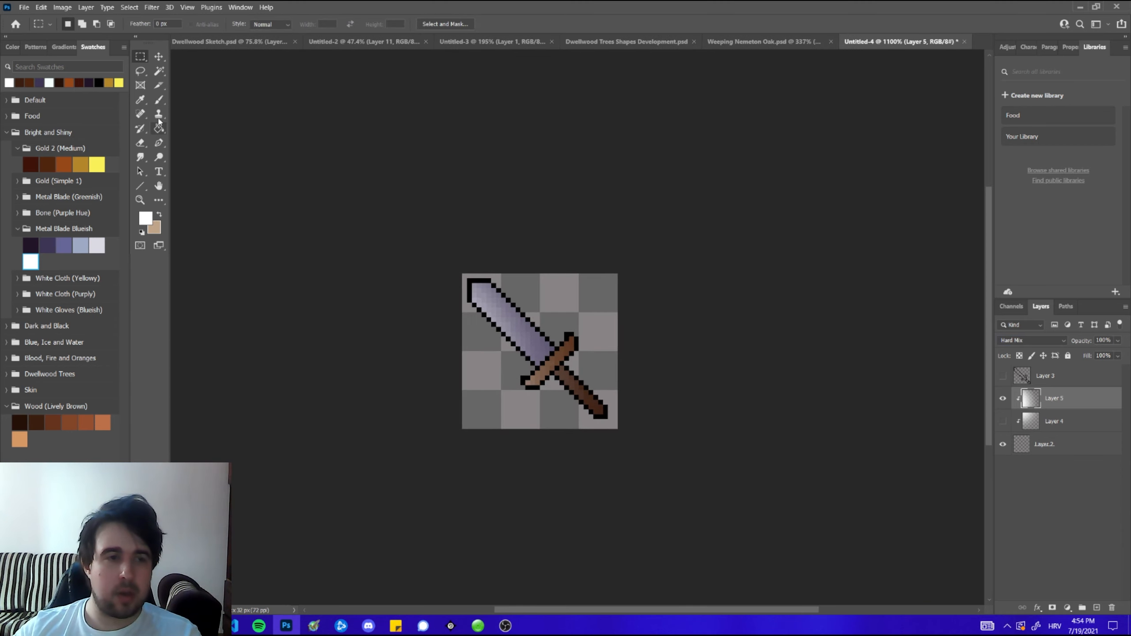
# - Paint dark purple shade along the upper-right side of the blade and guard on Layer 5 with a smaller soft brush
pyautogui.press('b')
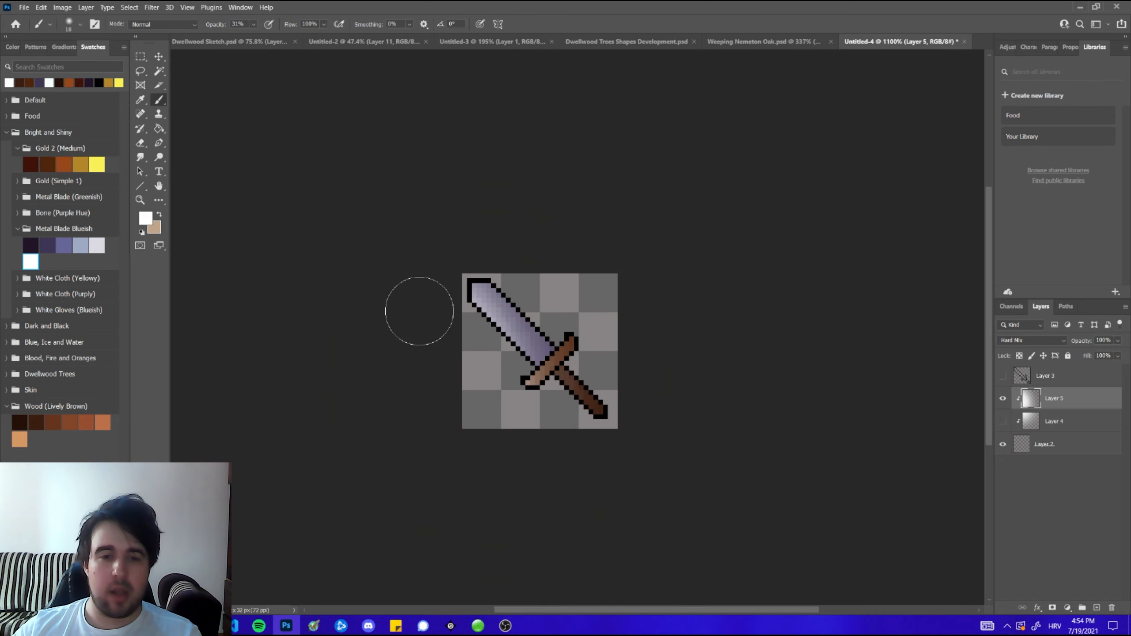
pyautogui.scroll(-3, 636, 434)
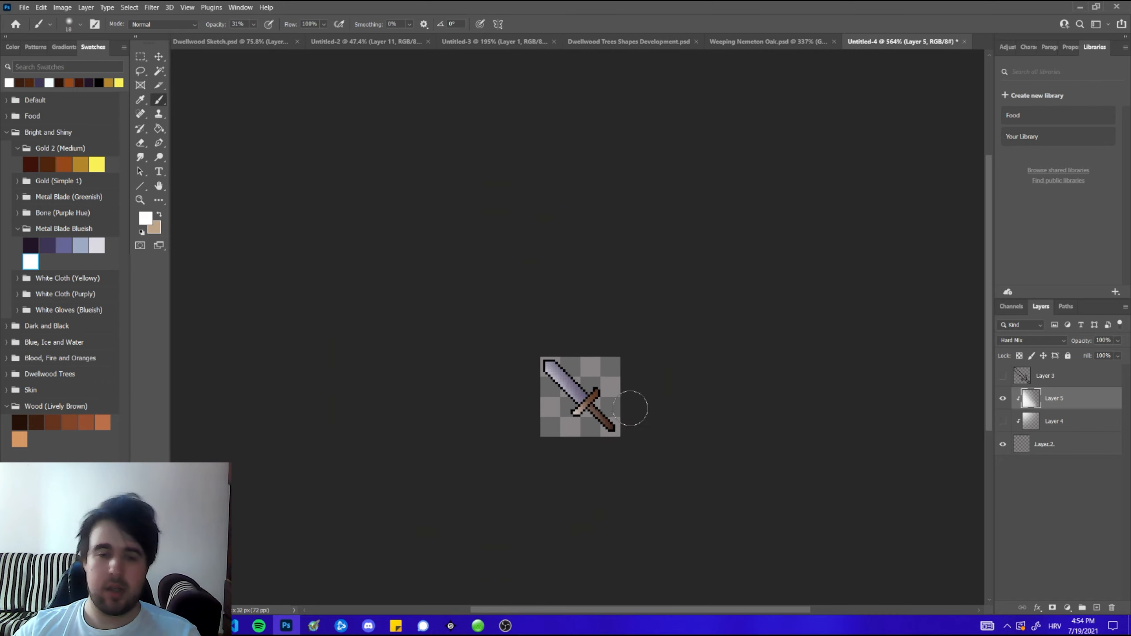
pyautogui.scroll(2, 644, 418)
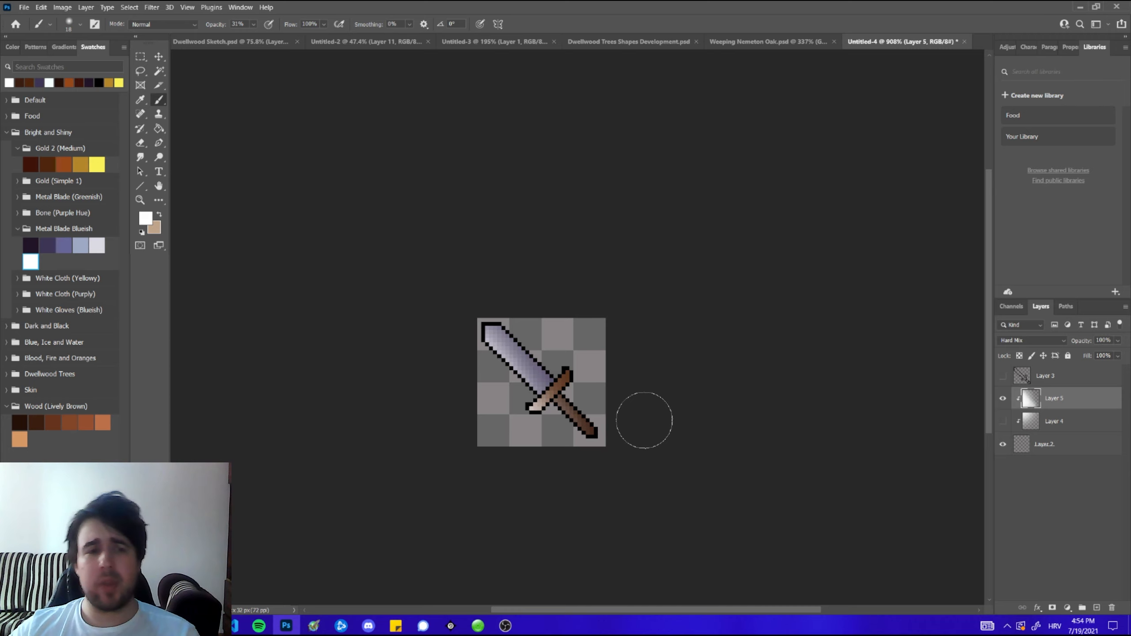
pyautogui.scroll(3, 557, 410)
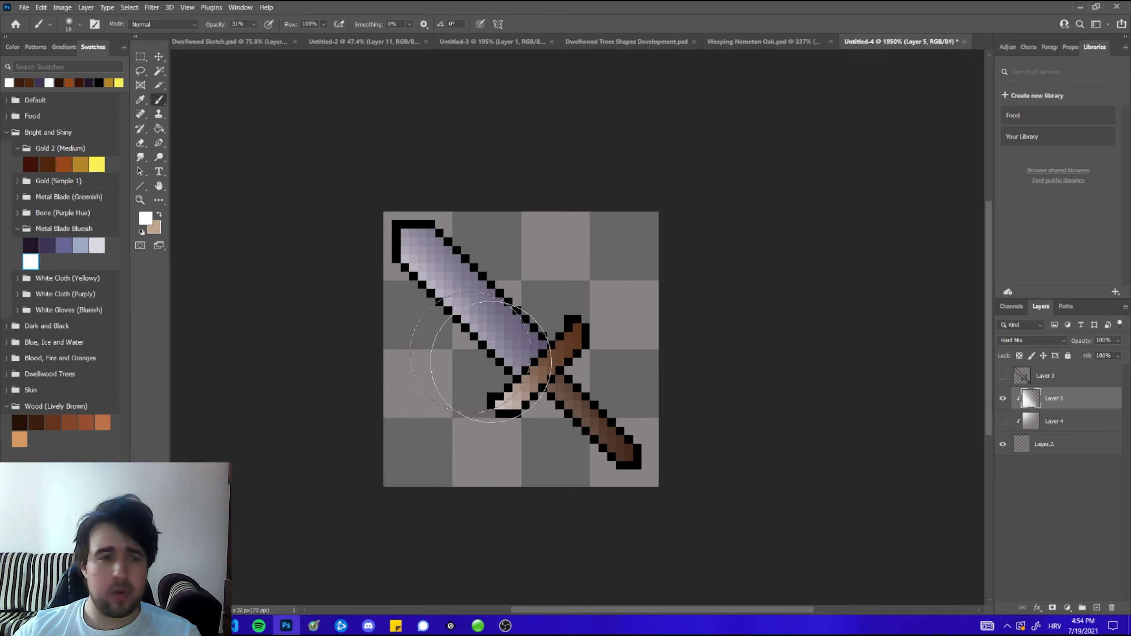
pyautogui.click(30, 246)
pyautogui.scroll(-2, 578, 365)
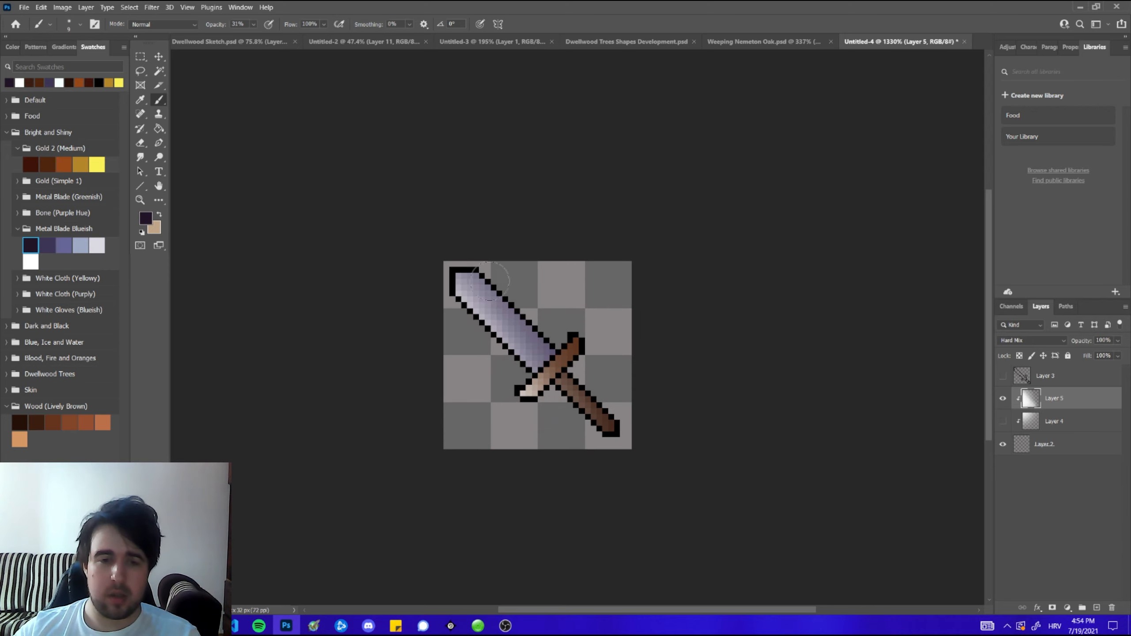
pyautogui.moveTo(490, 282)
pyautogui.mouseDown()
pyautogui.moveTo(555, 326)
pyautogui.moveTo(473, 252)
pyautogui.moveTo(593, 358)
pyautogui.mouseUp()
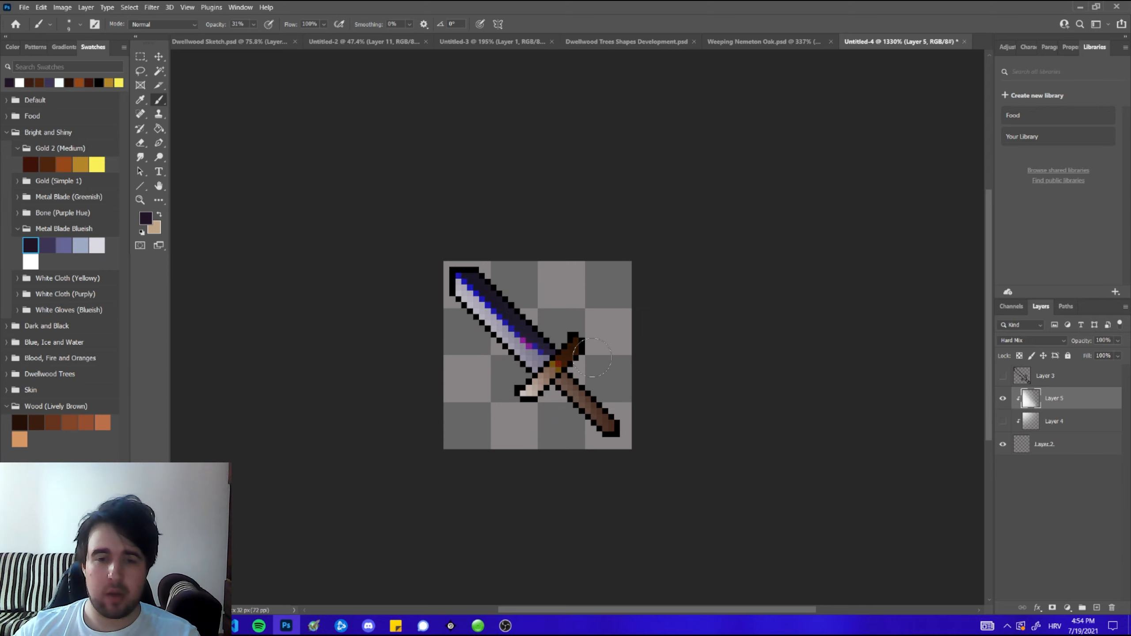
# - Set Layer 5's blend mode to Normal and brush more dark purple shade along the blade from tip to guard
pyautogui.click(1020, 340)
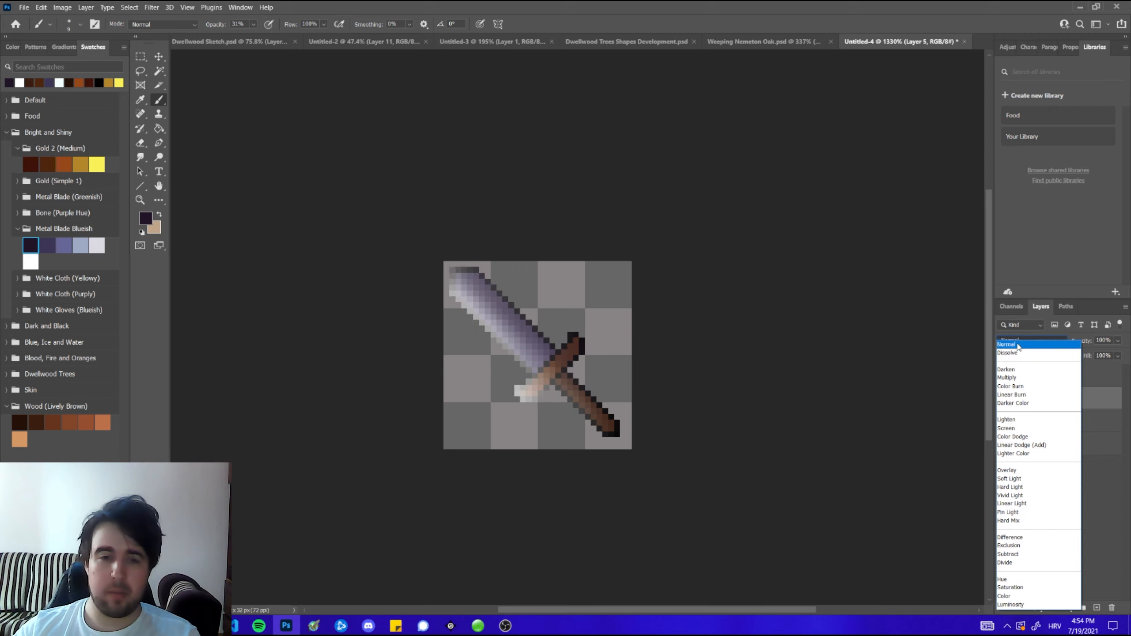
pyautogui.click(1018, 346)
pyautogui.moveTo(470, 269)
pyautogui.mouseDown()
pyautogui.moveTo(539, 327)
pyautogui.moveTo(519, 297)
pyautogui.moveTo(554, 342)
pyautogui.moveTo(536, 387)
pyautogui.mouseUp()
pyautogui.keyDown('alt'); pyautogui.rightClick(597, 359); pyautogui.keyUp('alt')
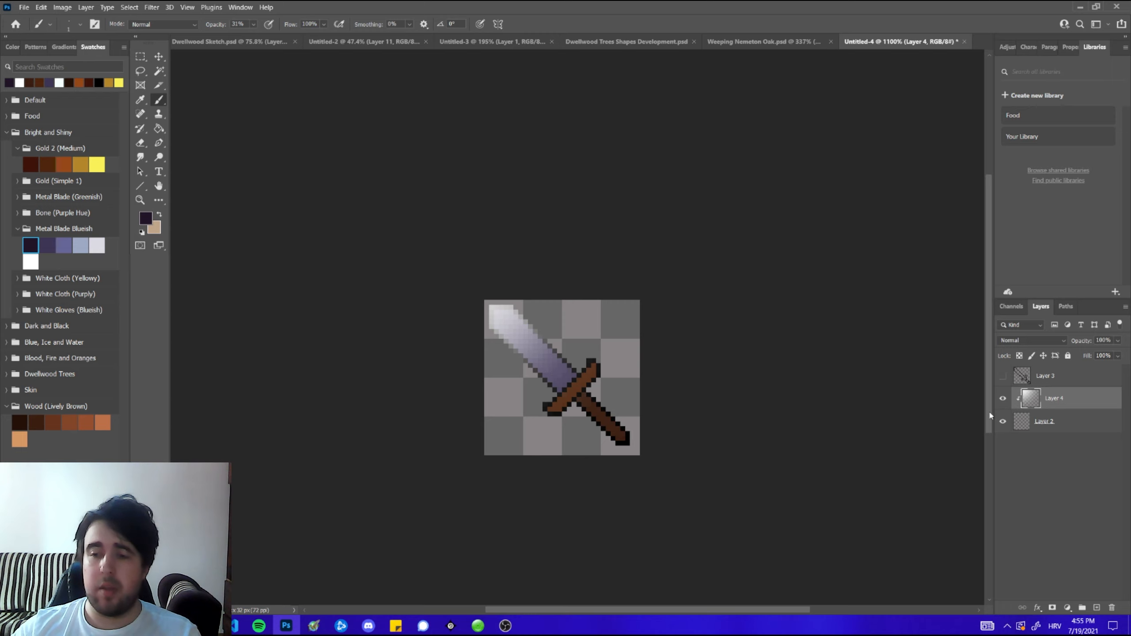
# - Delete Layer 4 with its soft highlights and switch to the Pencil tool
pyautogui.moveTo(1066, 402); pyautogui.dragTo(1112, 607)
pyautogui.scroll(9, 540, 367)
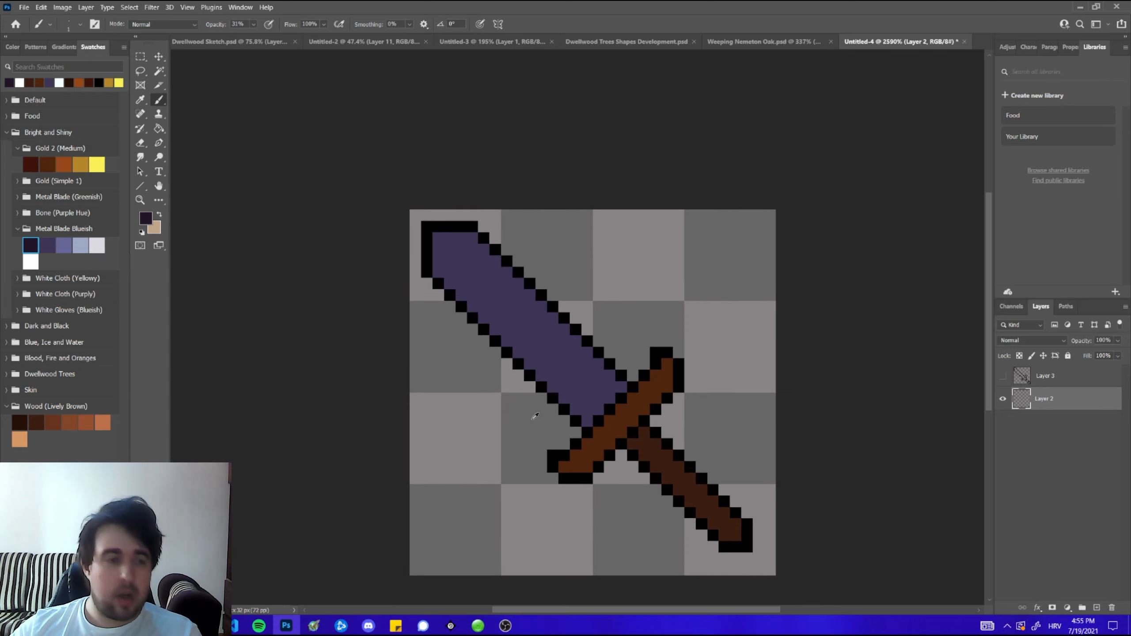
pyautogui.rightClick(161, 103)
pyautogui.click(180, 110)
pyautogui.scroll(-4, 457, 262)
pyautogui.scroll(2, 506, 263)
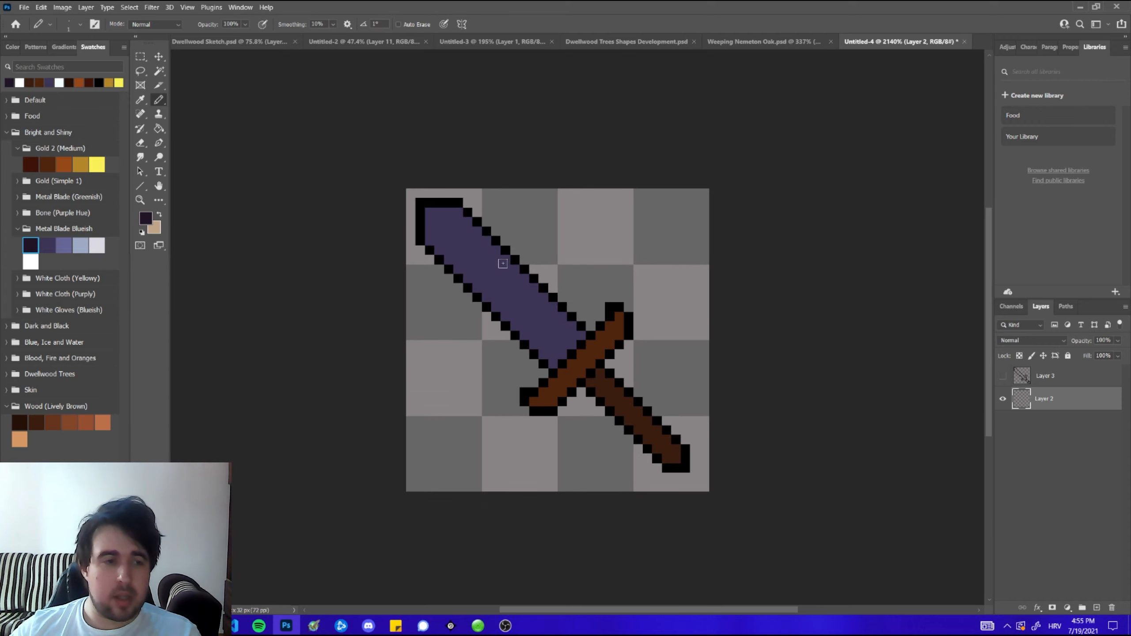
# - Draw a medium blue-purple boundary across the blade near the guard and fill the blade above it with that Metal Blade Blueish colour
pyautogui.scroll(1, 467, 254)
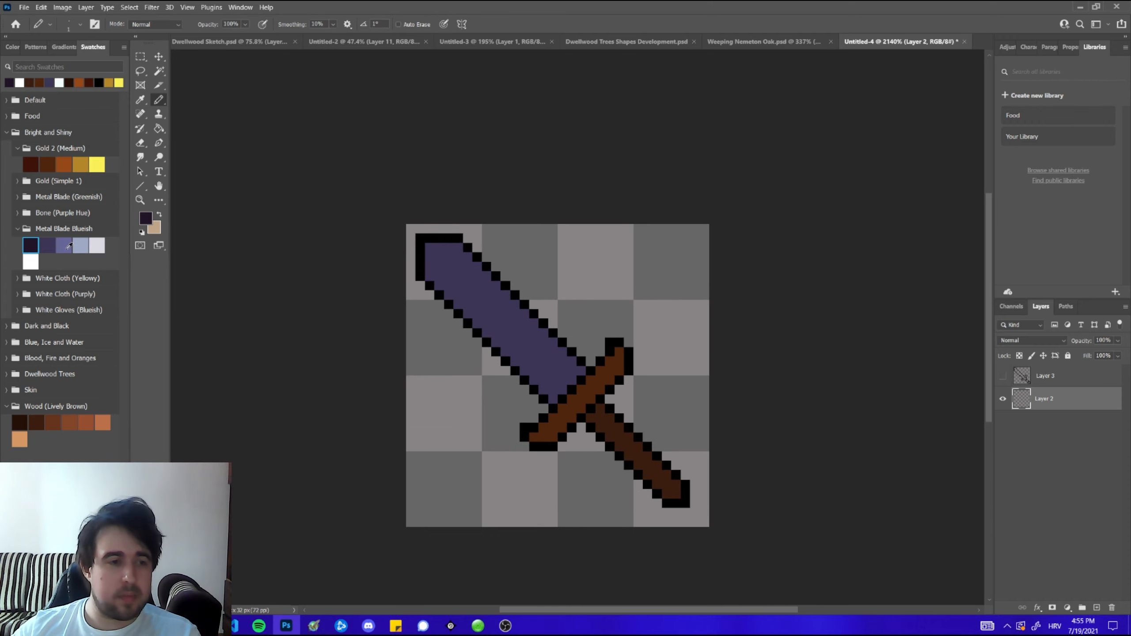
pyautogui.click(63, 245)
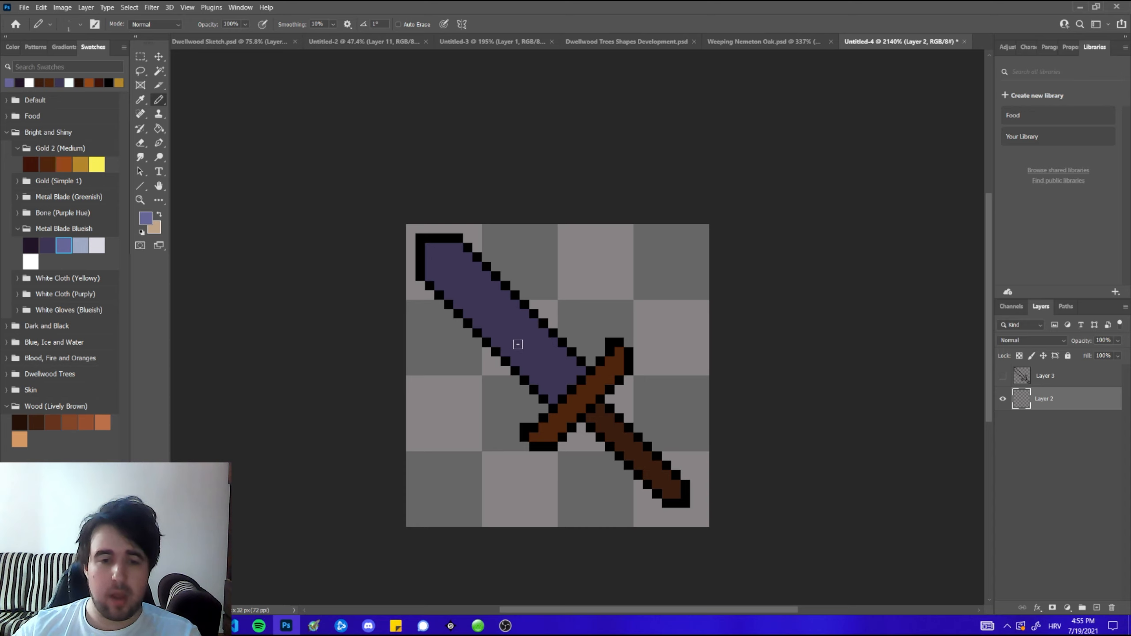
pyautogui.moveTo(530, 372); pyautogui.dragTo(548, 343)
pyautogui.press('g')
pyautogui.click(486, 303)
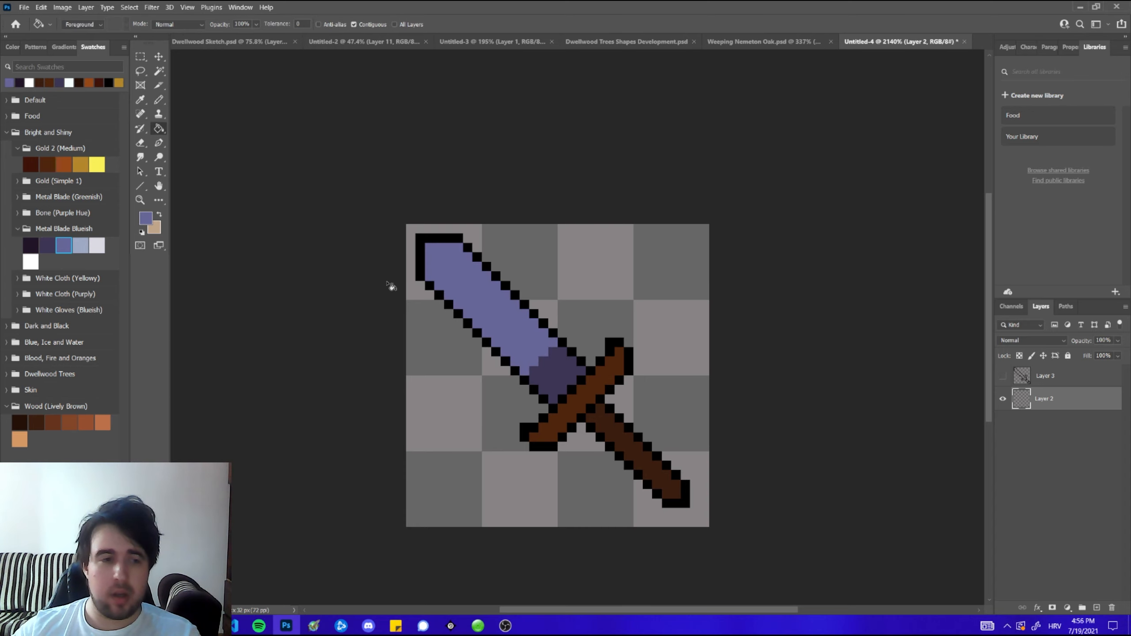
# - Draw a stepped light-blue pixel line across the middle of the blade and fill the blade up to the tip with light blue
pyautogui.click(88, 243)
pyautogui.press('b')
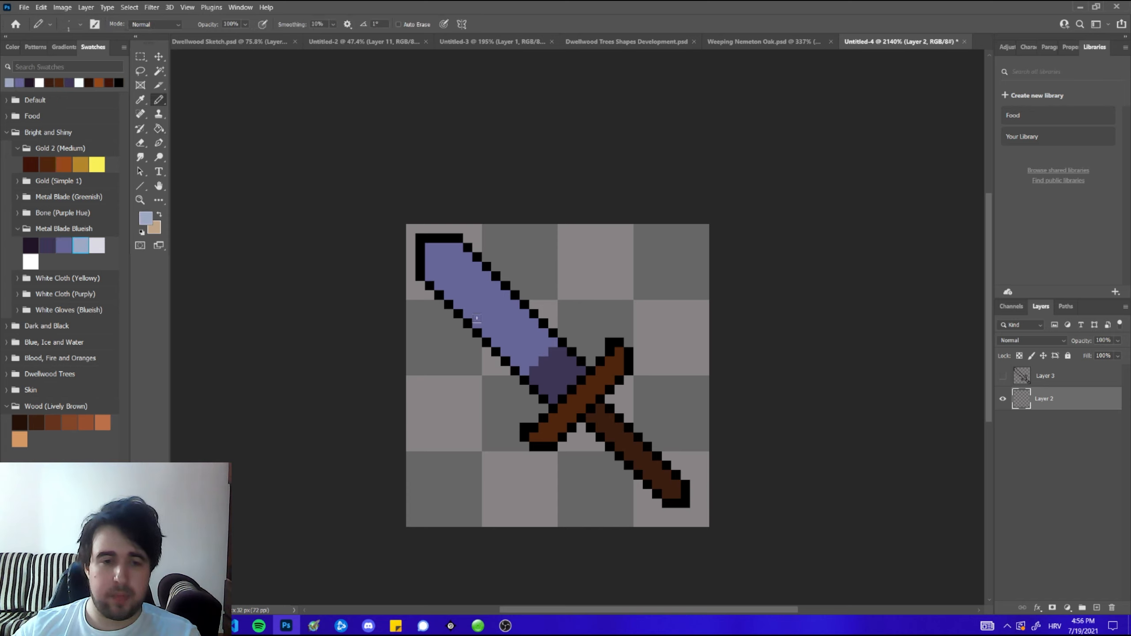
pyautogui.click(477, 314)
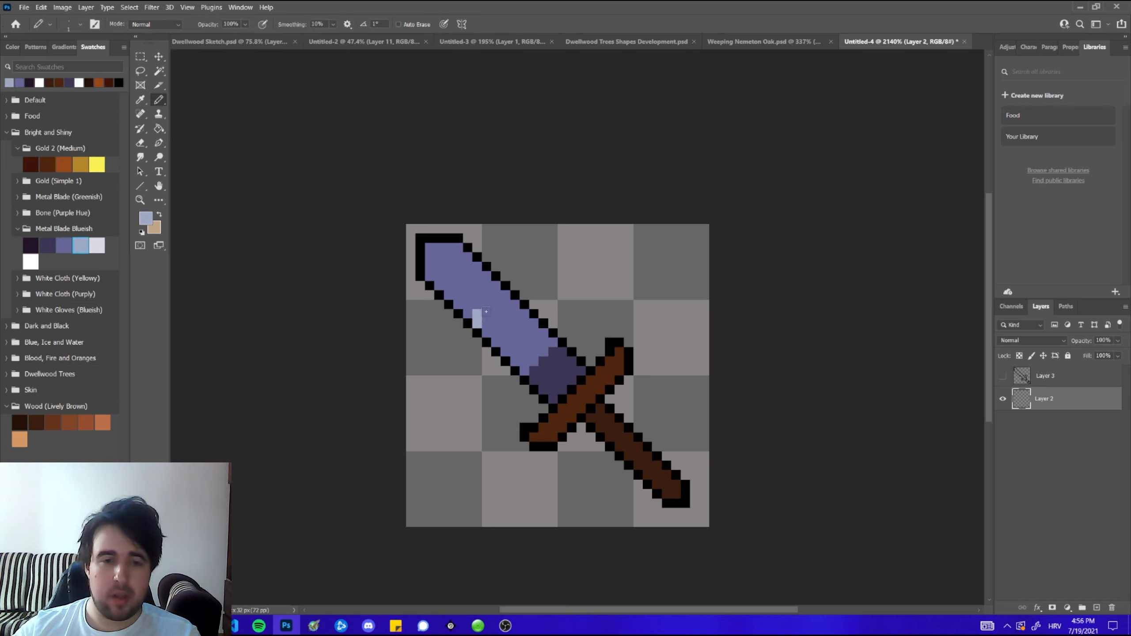
pyautogui.click(487, 304)
pyautogui.click(496, 296)
pyautogui.click(505, 296)
pyautogui.press('g')
pyautogui.click(480, 305)
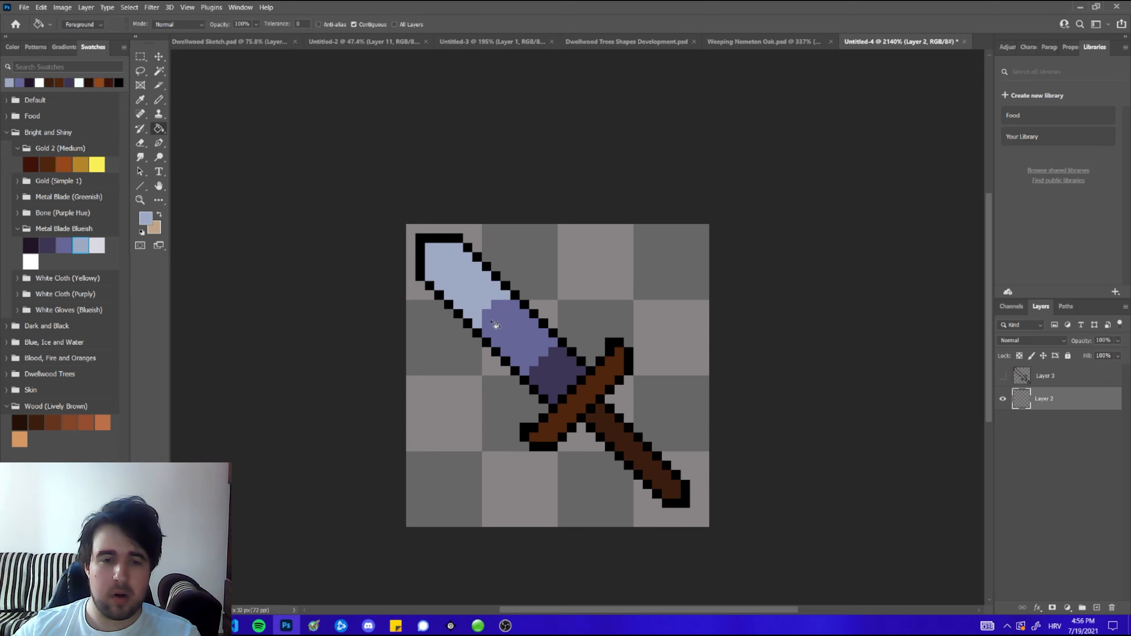
# - Draw a pale lavender pixel boundary across the upper blade and fill the tip area with pale lavender
pyautogui.press('b')
pyautogui.click(97, 246)
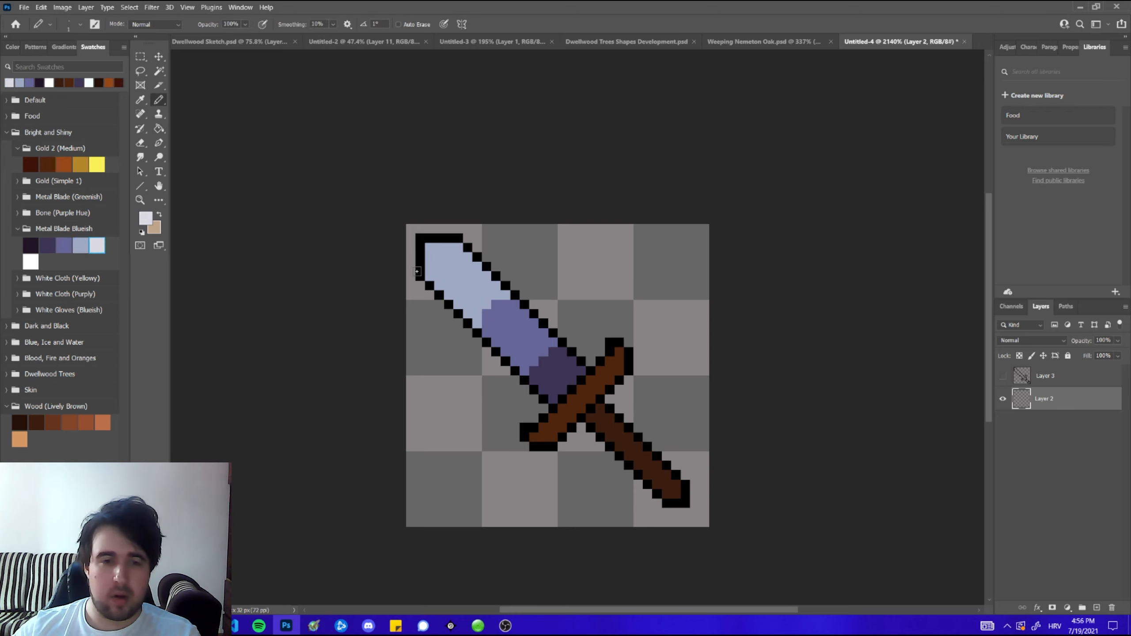
pyautogui.click(448, 292)
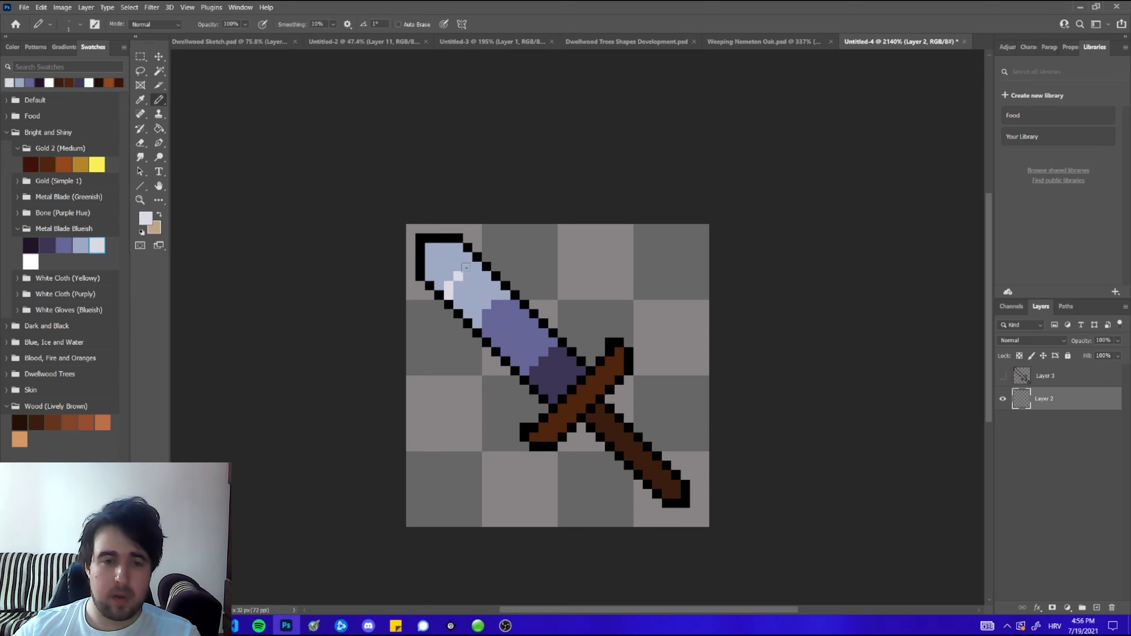
pyautogui.moveTo(466, 267); pyautogui.dragTo(478, 266)
pyautogui.press('g')
pyautogui.click(457, 263)
pyautogui.scroll(-3, 548, 321)
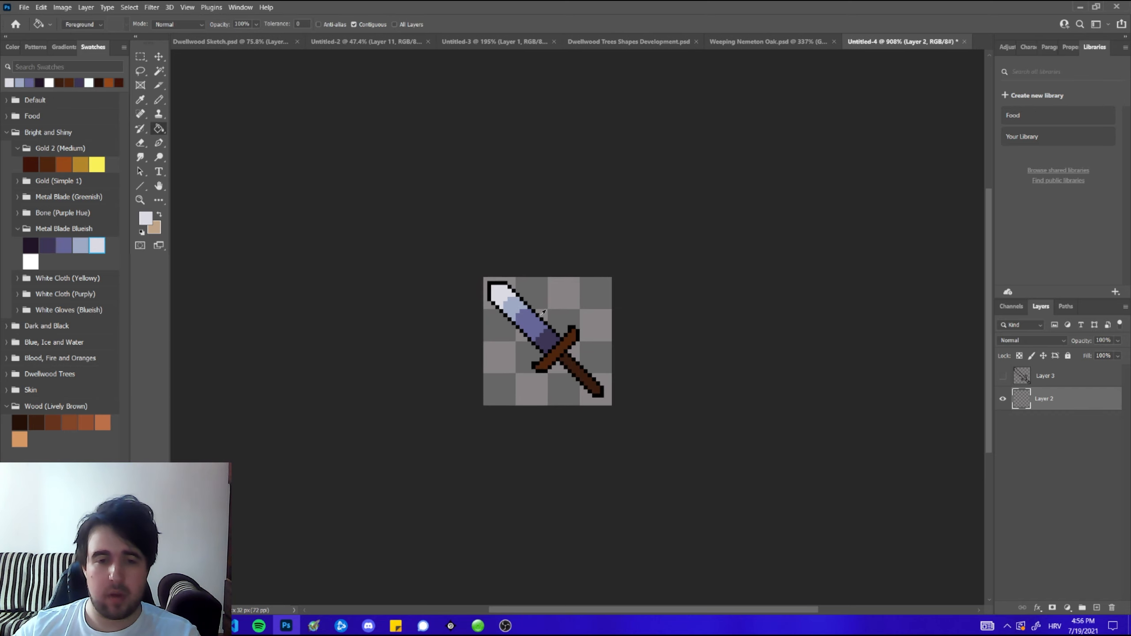
# - Extend the light-blue band one pixel row toward the guard using the sampled light blue
pyautogui.scroll(3, 533, 331)
pyautogui.keyDown('alt'); pyautogui.click(498, 319); pyautogui.keyUp('alt')
pyautogui.press('b')
pyautogui.moveTo(498, 331)
pyautogui.mouseDown()
pyautogui.moveTo(498, 312)
pyautogui.moveTo(526, 302)
pyautogui.mouseUp()
# - Add medium purple pixels along both edges of the dark section next to the guard
pyautogui.keyDown('alt'); pyautogui.click(543, 354); pyautogui.keyUp('alt')
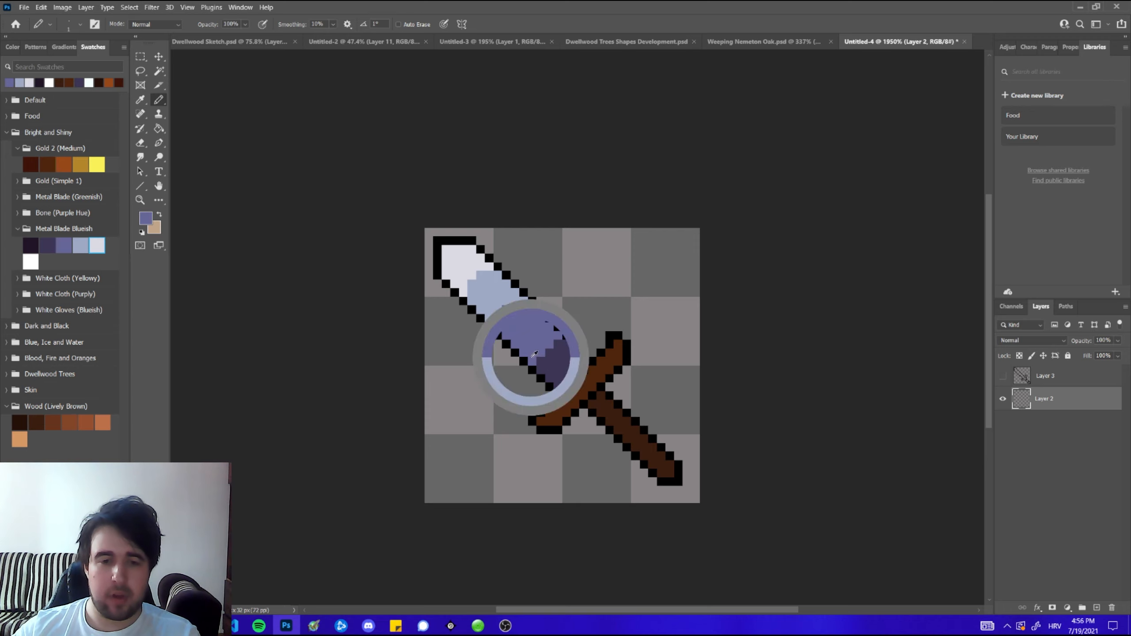
pyautogui.click(552, 378)
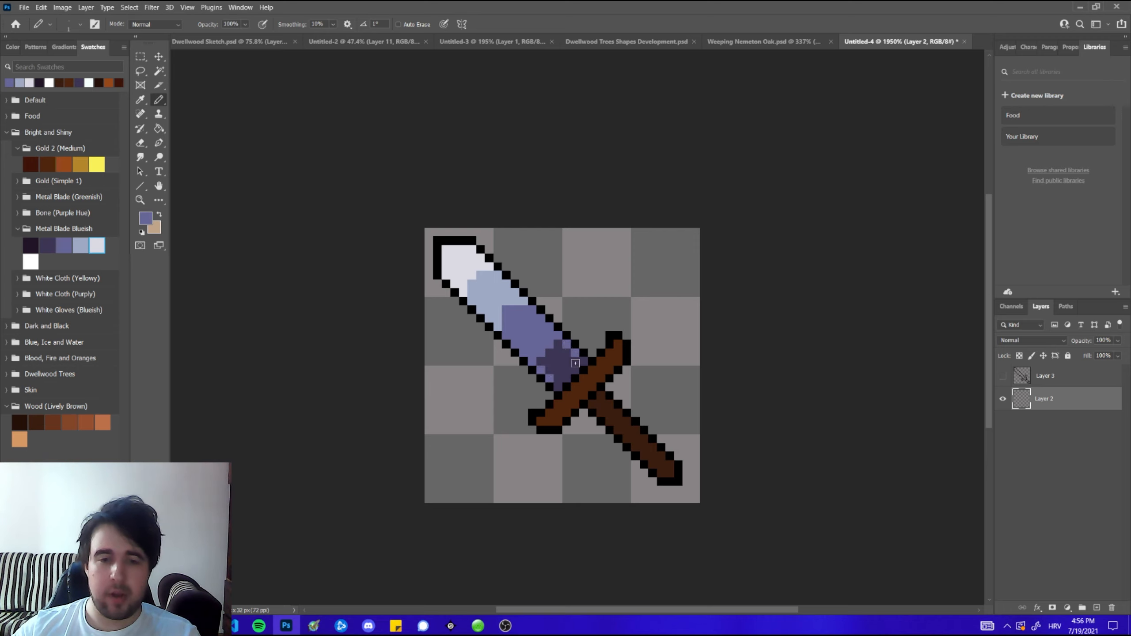
pyautogui.scroll(2, 575, 363)
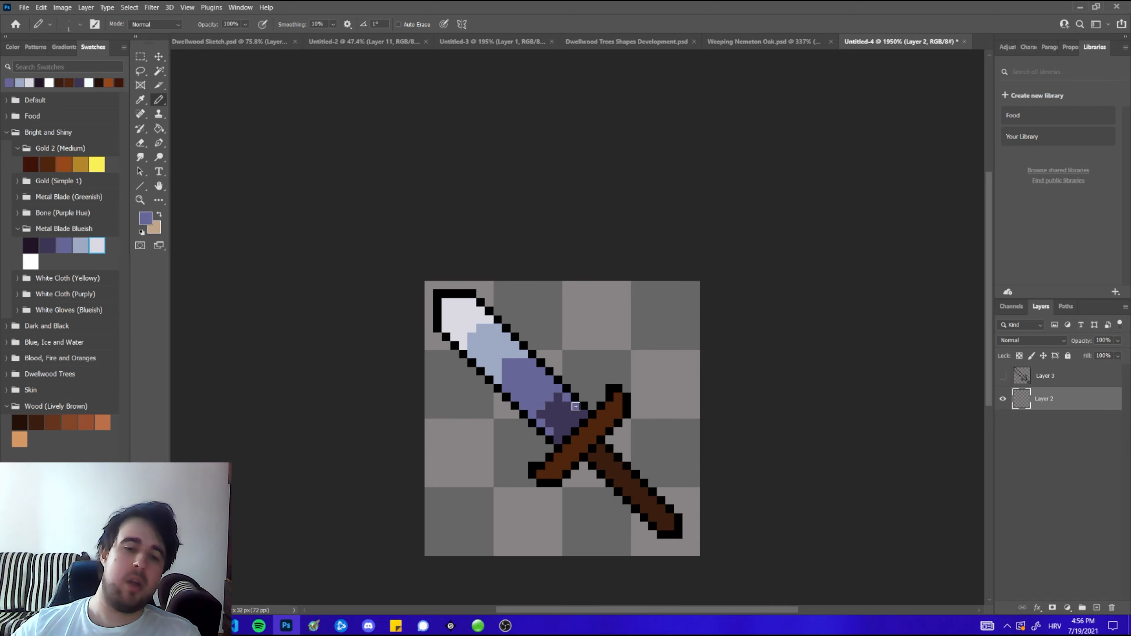
pyautogui.keyDown('alt'); pyautogui.click(556, 409); pyautogui.keyUp('alt')
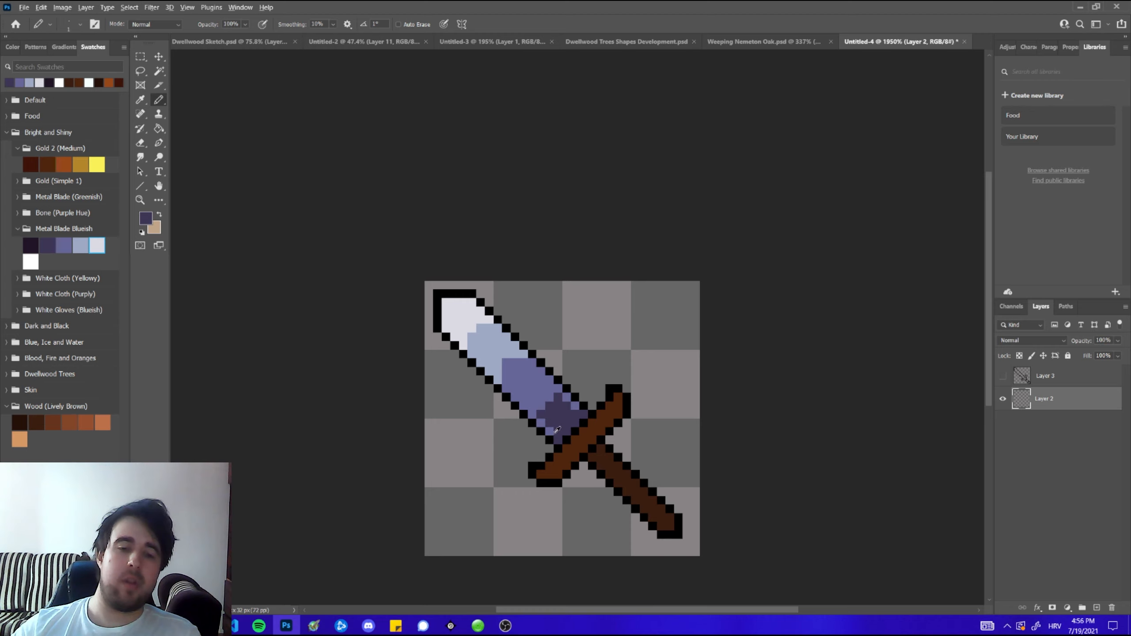
# - Add light-blue pixels along both edges of the medium purple band, undoing the first misplaced pixel
pyautogui.keyDown('alt'); pyautogui.click(503, 374); pyautogui.keyUp('alt')
pyautogui.click(507, 389)
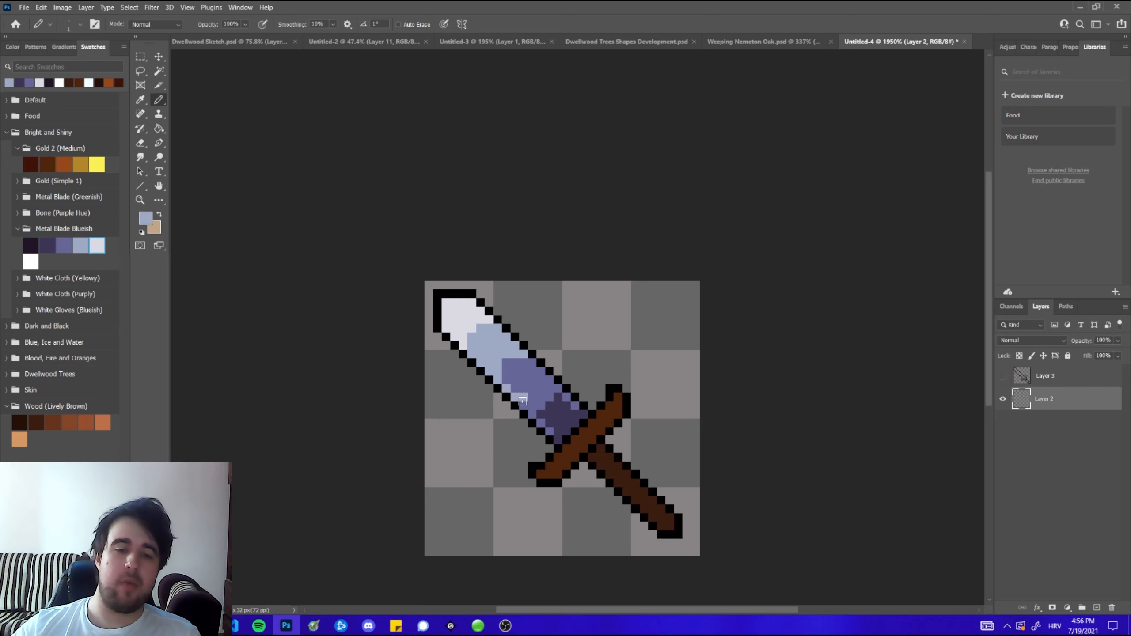
pyautogui.hotkey('ctrl', 'z')
pyautogui.click(523, 406)
pyautogui.click(532, 363)
pyautogui.click(541, 371)
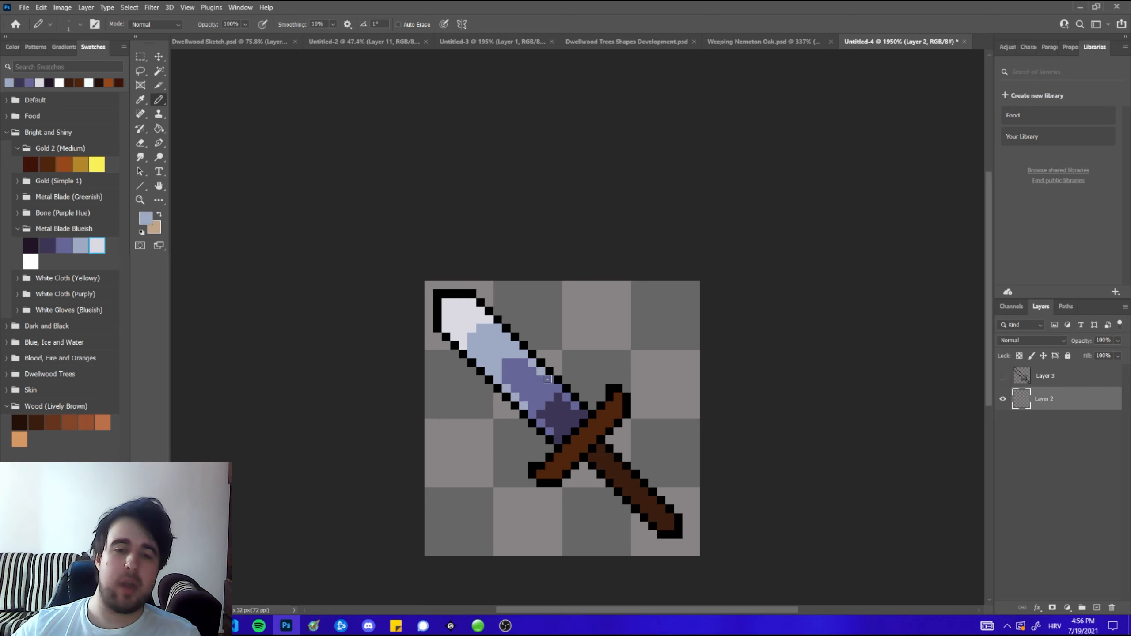
# - Add pale lavender pixels along both edges of the light-blue band
pyautogui.keyDown('alt'); pyautogui.click(456, 334); pyautogui.keyUp('alt')
pyautogui.click(472, 354)
pyautogui.click(480, 363)
pyautogui.click(489, 371)
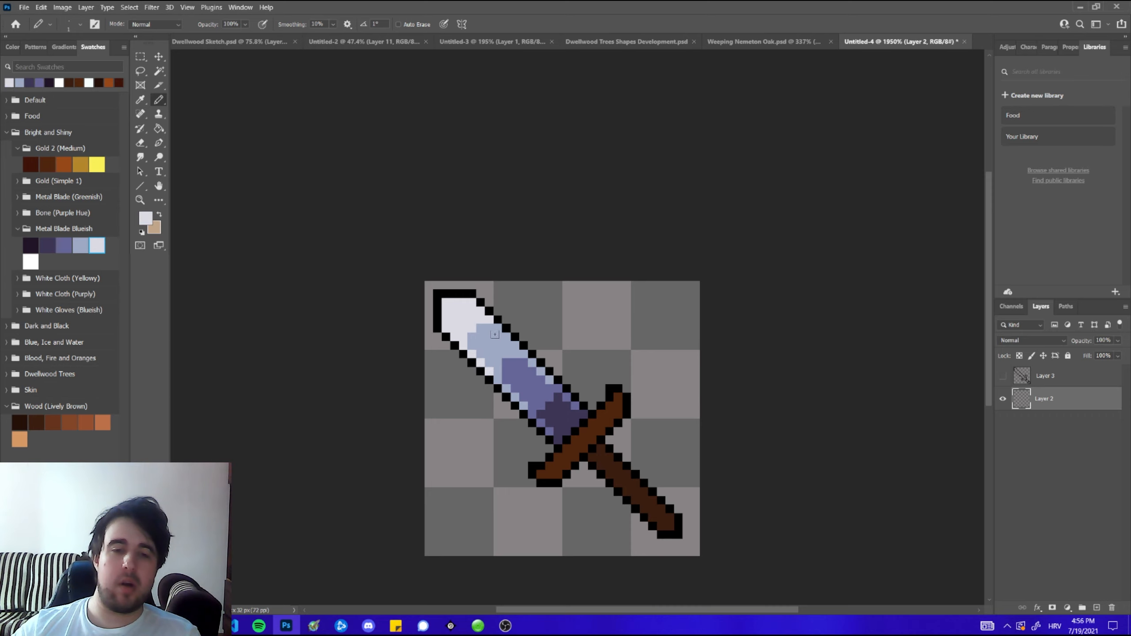
pyautogui.click(497, 328)
pyautogui.scroll(-6, 515, 347)
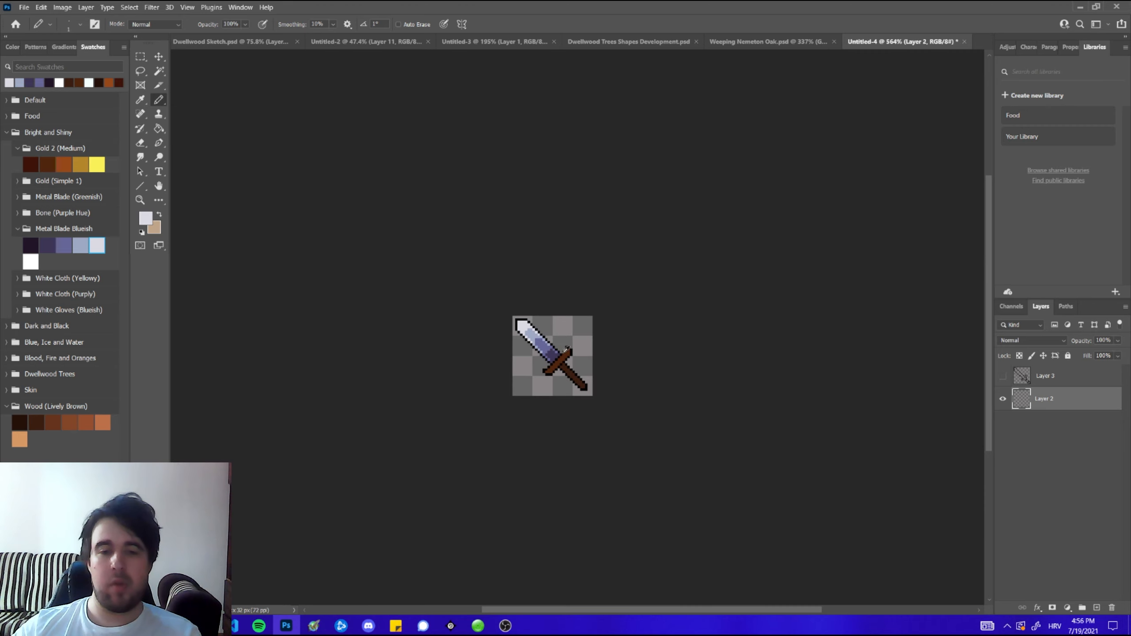
# - Paint white pixels just inside the outline around the blade tip and partway down both edges
pyautogui.scroll(7, 547, 351)
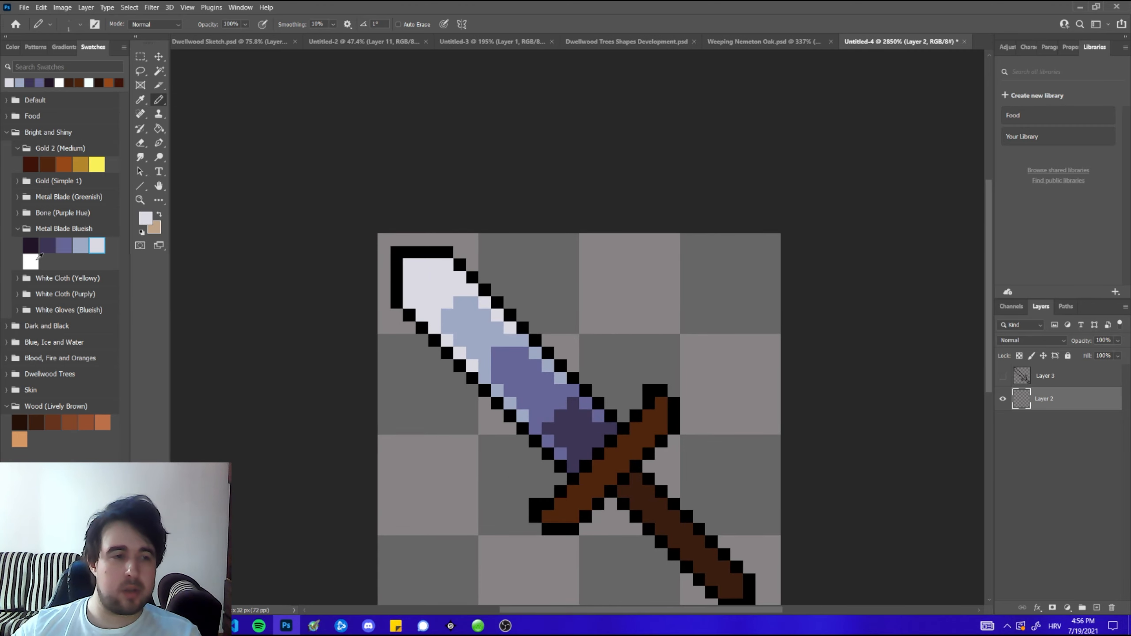
pyautogui.click(37, 260)
pyautogui.moveTo(408, 273)
pyautogui.mouseDown()
pyautogui.moveTo(409, 289)
pyautogui.moveTo(435, 266)
pyautogui.mouseUp()
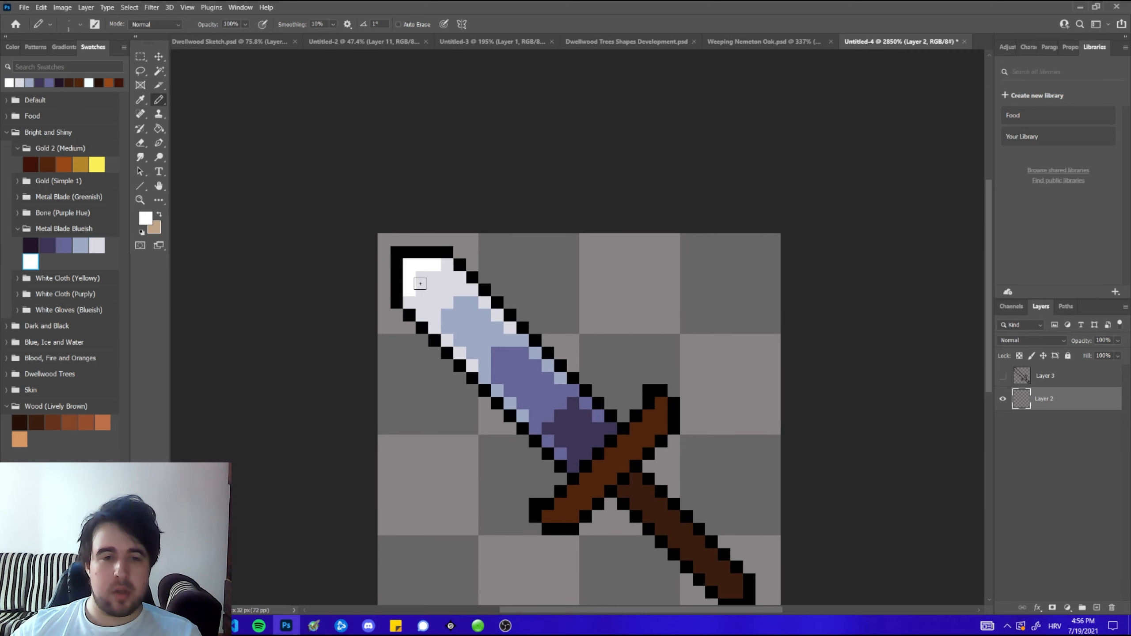
pyautogui.click(409, 303)
pyautogui.click(447, 265)
pyautogui.click(459, 277)
pyautogui.click(421, 315)
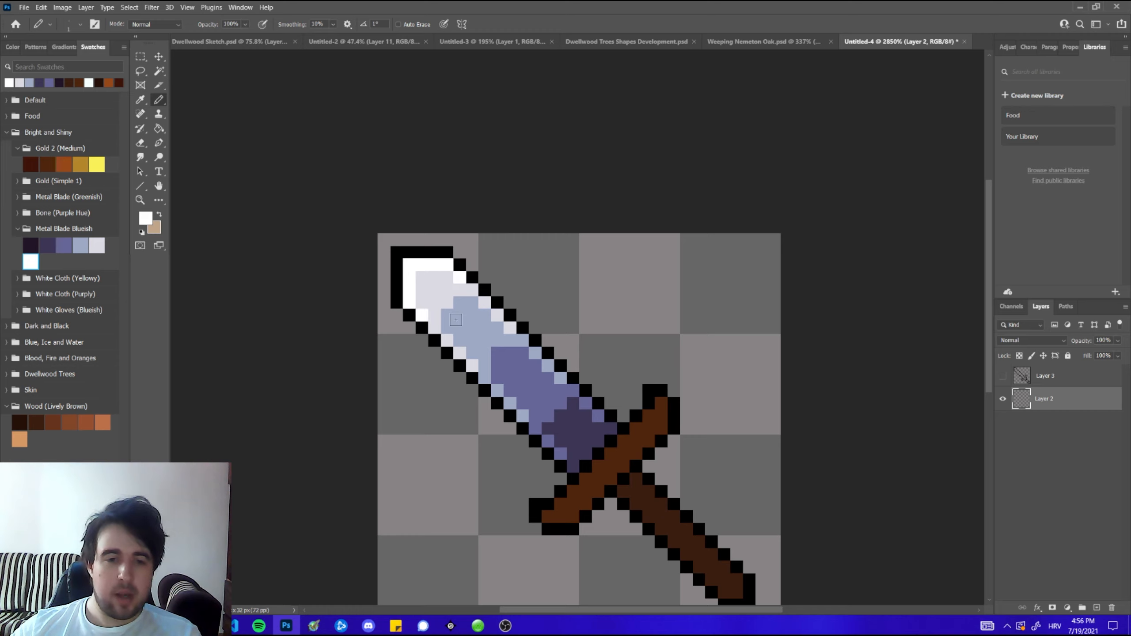
pyautogui.scroll(-3, 437, 316)
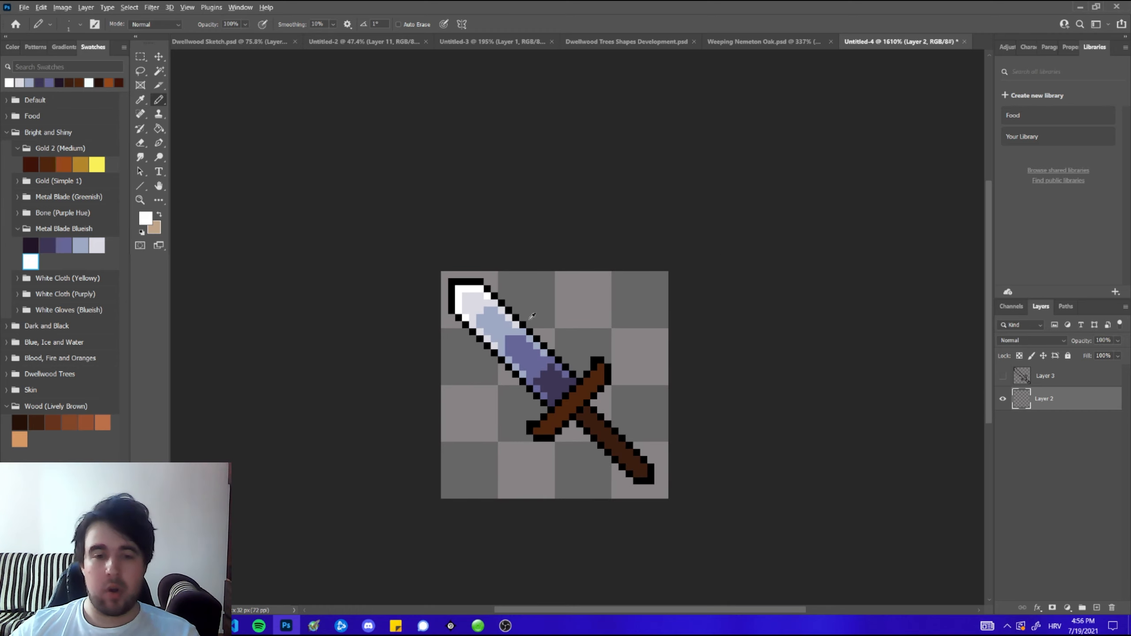
# - Place a pale lavender pixel inside the light-blue band and light-blue pixels inside the purple band, and sample the medium purple
pyautogui.scroll(2, 512, 318)
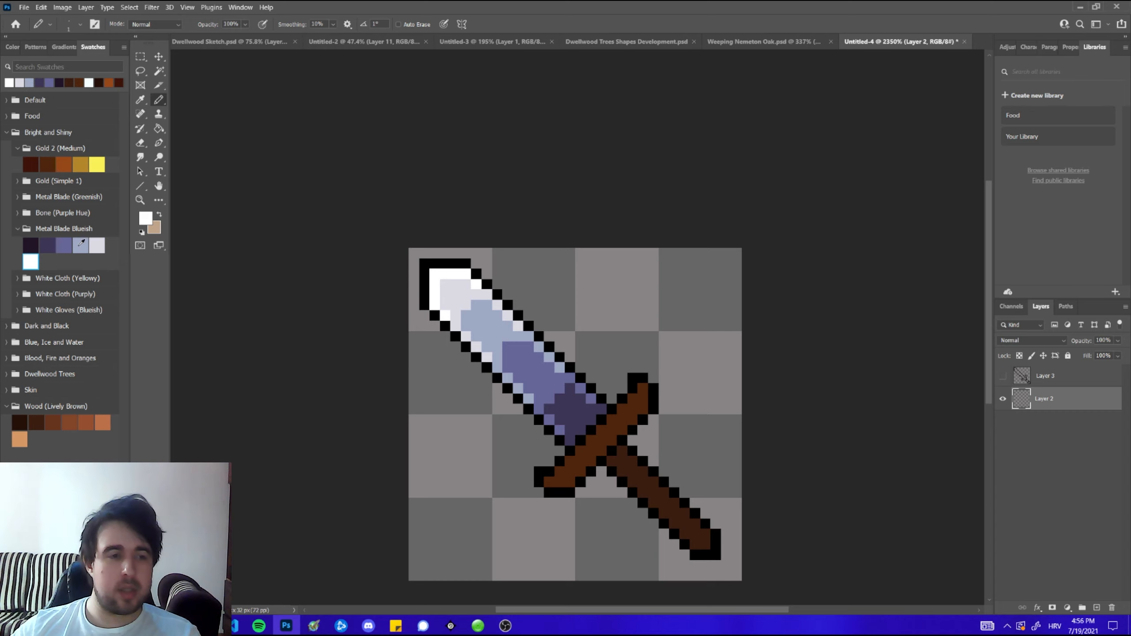
pyautogui.click(81, 243)
pyautogui.keyDown('alt'); pyautogui.click(469, 298); pyautogui.keyUp('alt')
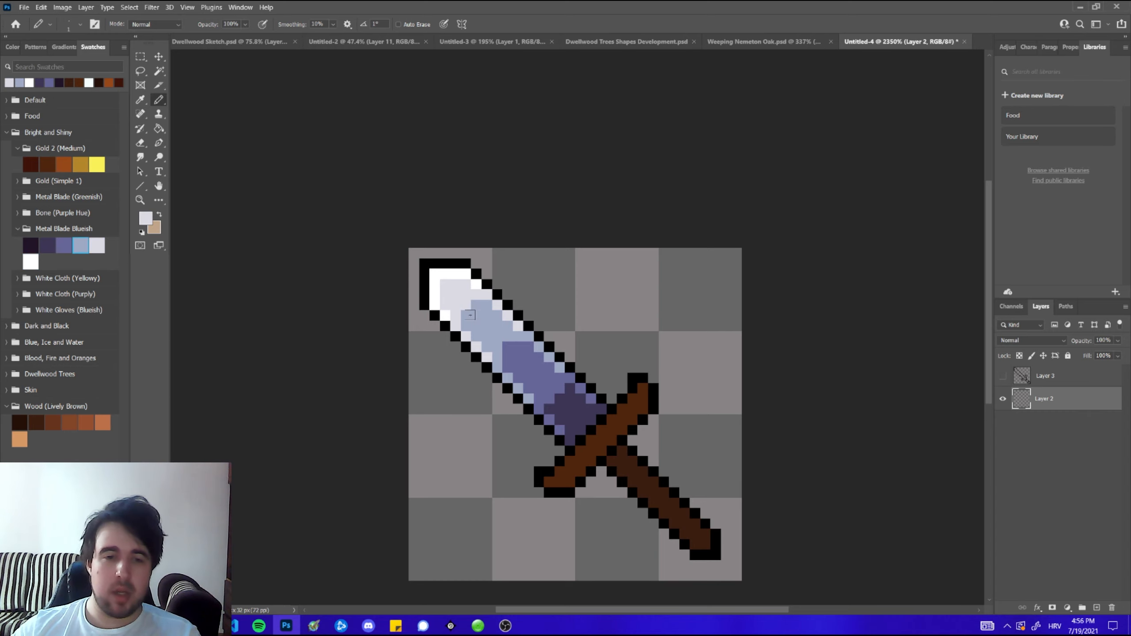
pyautogui.click(472, 313)
pyautogui.keyDown('alt'); pyautogui.click(501, 336); pyautogui.keyUp('alt')
pyautogui.click(508, 349)
pyautogui.click(518, 358)
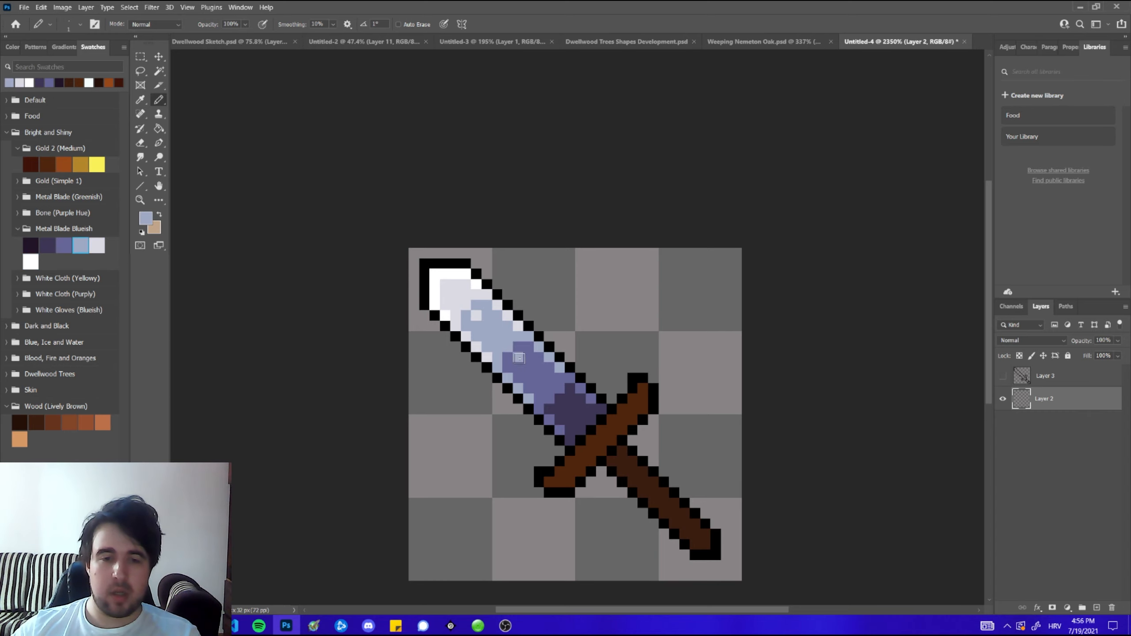
pyautogui.keyDown('alt'); pyautogui.click(548, 387); pyautogui.keyUp('alt')
pyautogui.scroll(-8, 655, 322)
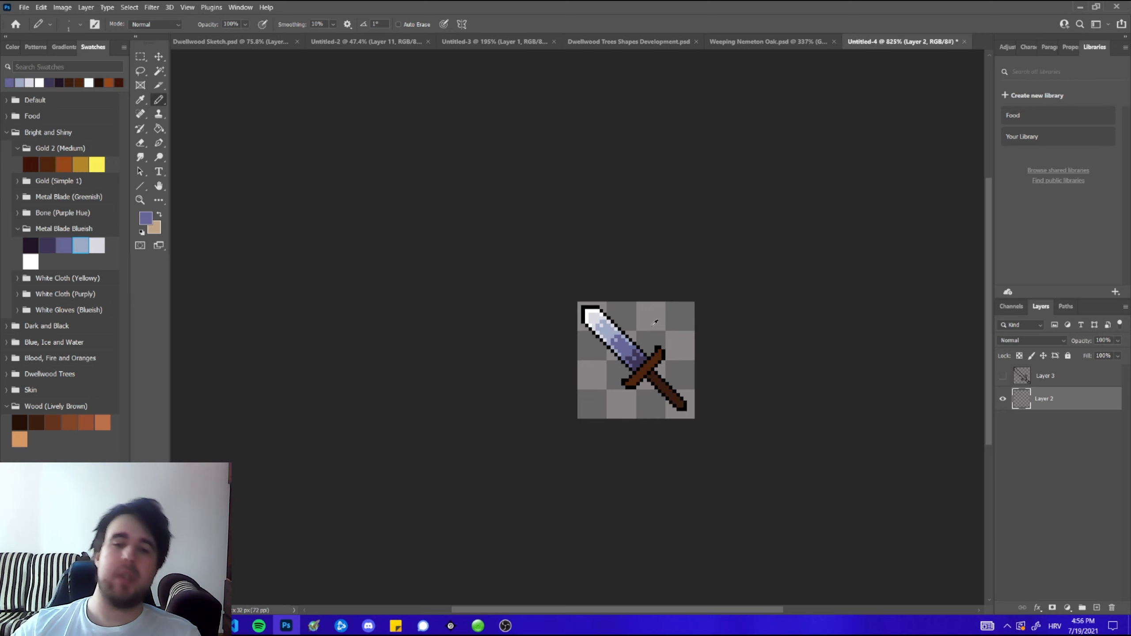
# - Touch up the blade's shading bands, extending the dark purple near the guard and recolouring the stray lavender pixel with light blue
pyautogui.scroll(8, 686, 357)
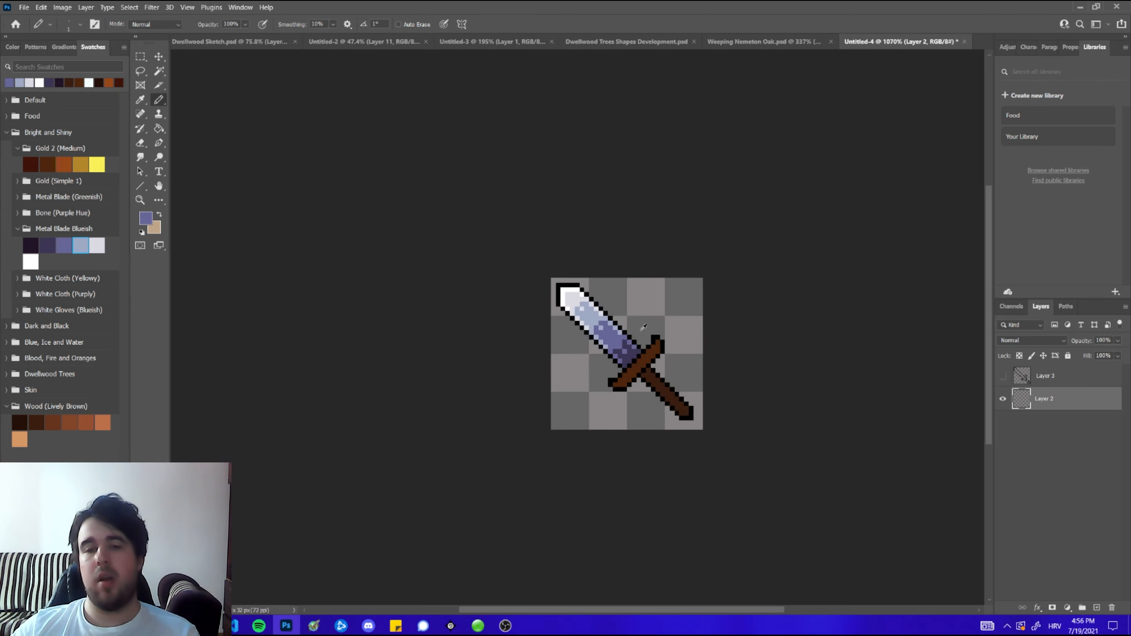
pyautogui.keyDown('alt'); pyautogui.click(632, 360); pyautogui.keyUp('alt')
pyautogui.click(621, 353)
pyautogui.keyDown('alt'); pyautogui.click(574, 306); pyautogui.keyUp('alt')
pyautogui.click(564, 299)
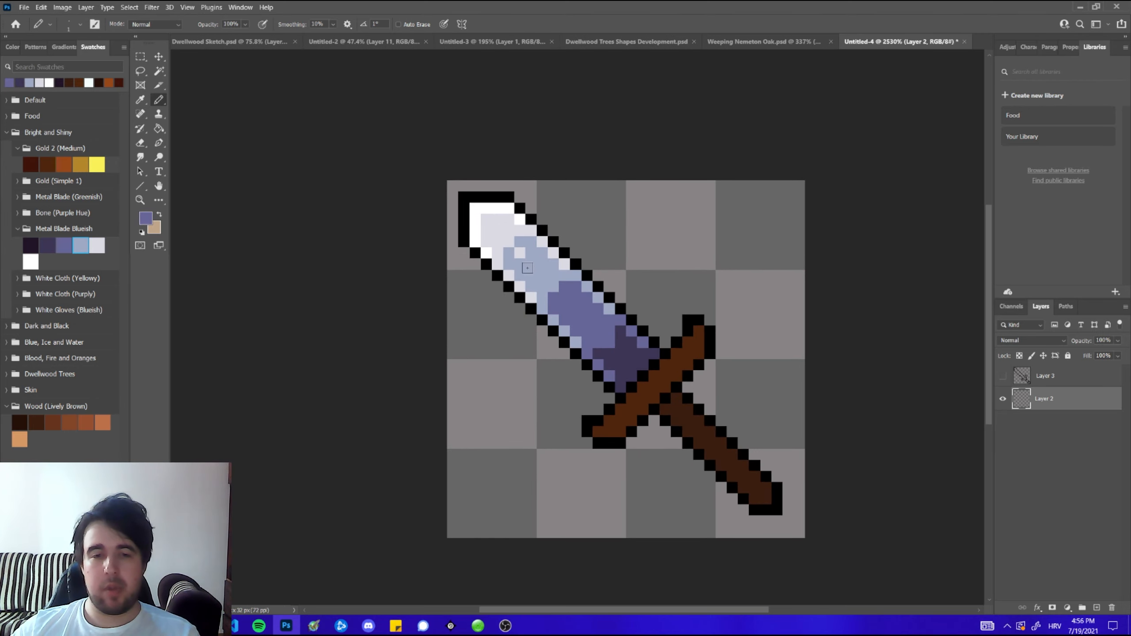
pyautogui.keyDown('alt'); pyautogui.click(523, 263); pyautogui.keyUp('alt')
pyautogui.click(520, 253)
pyautogui.scroll(-7, 532, 276)
pyautogui.scroll(-3, 562, 282)
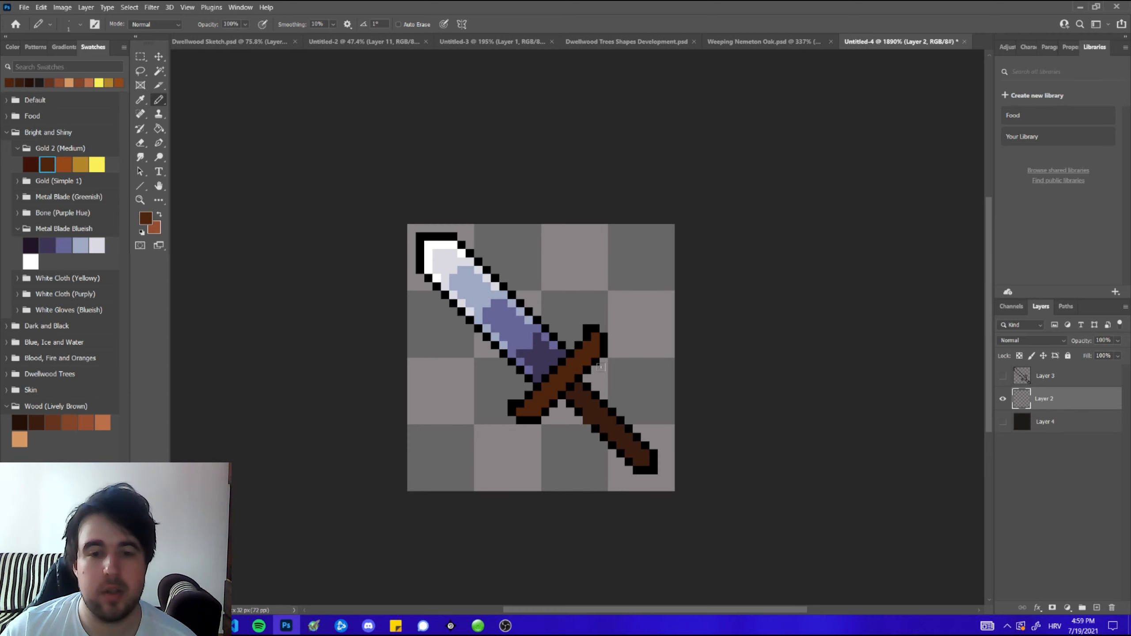
# - Choose the orange-brown colour from the Gold 2 (Medium) palette for the crossguard
pyautogui.scroll(2, 601, 368)
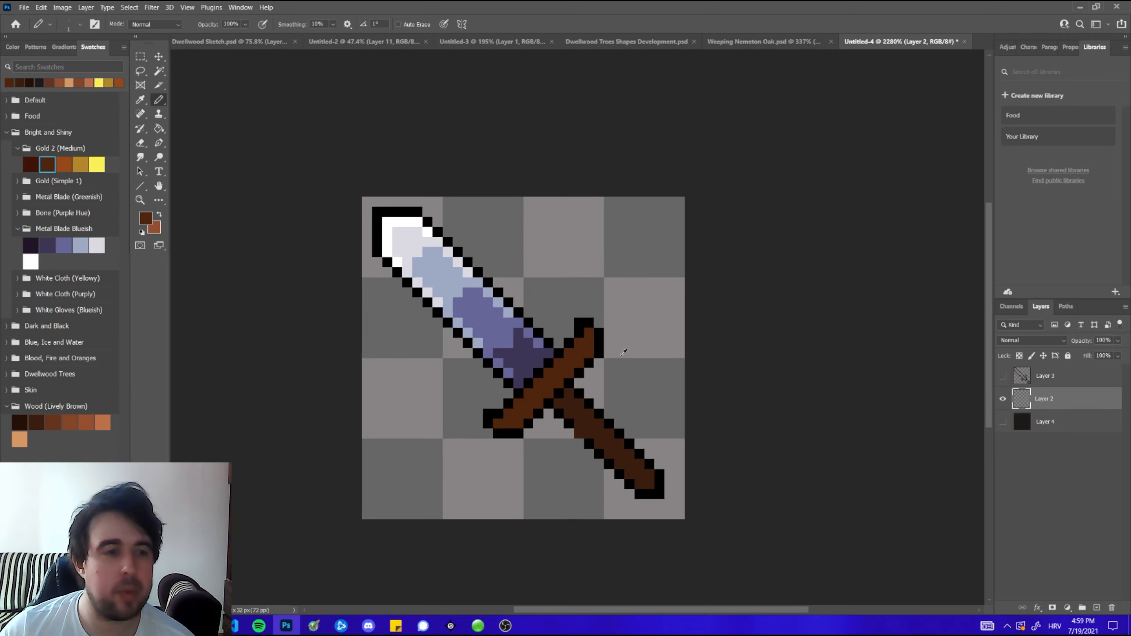
pyautogui.click(68, 166)
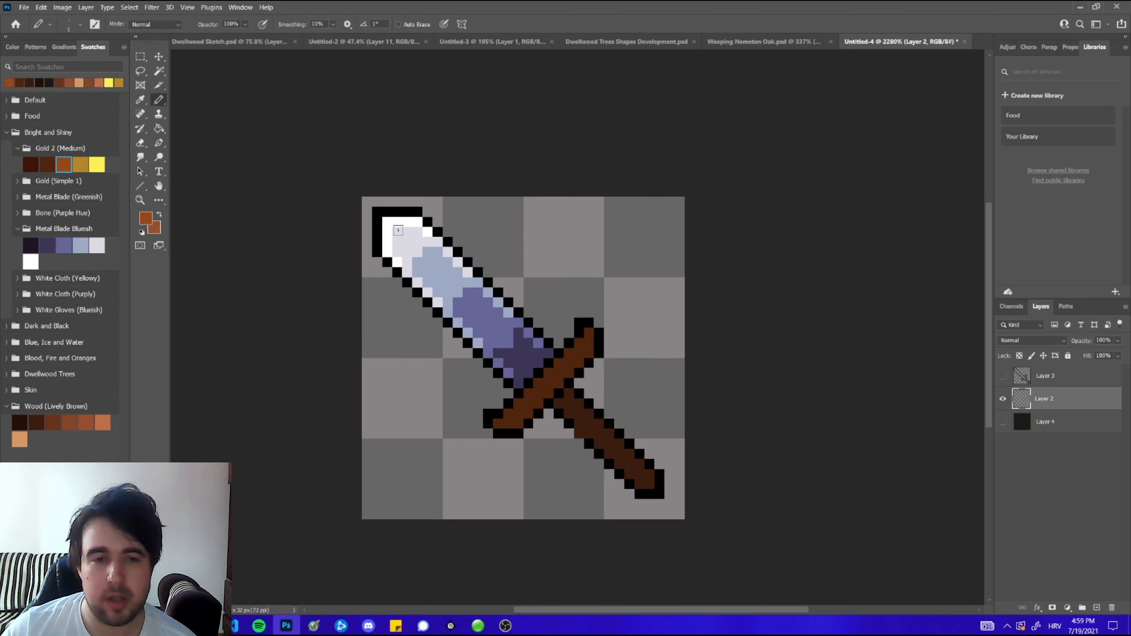
pyautogui.moveTo(376, 203)
pyautogui.mouseDown()
pyautogui.moveTo(553, 359)
pyautogui.moveTo(536, 382)
pyautogui.moveTo(570, 363)
pyautogui.moveTo(504, 416)
pyautogui.mouseUp()
pyautogui.hotkey('ctrl', 'z')
pyautogui.hotkey('ctrl', 'z')
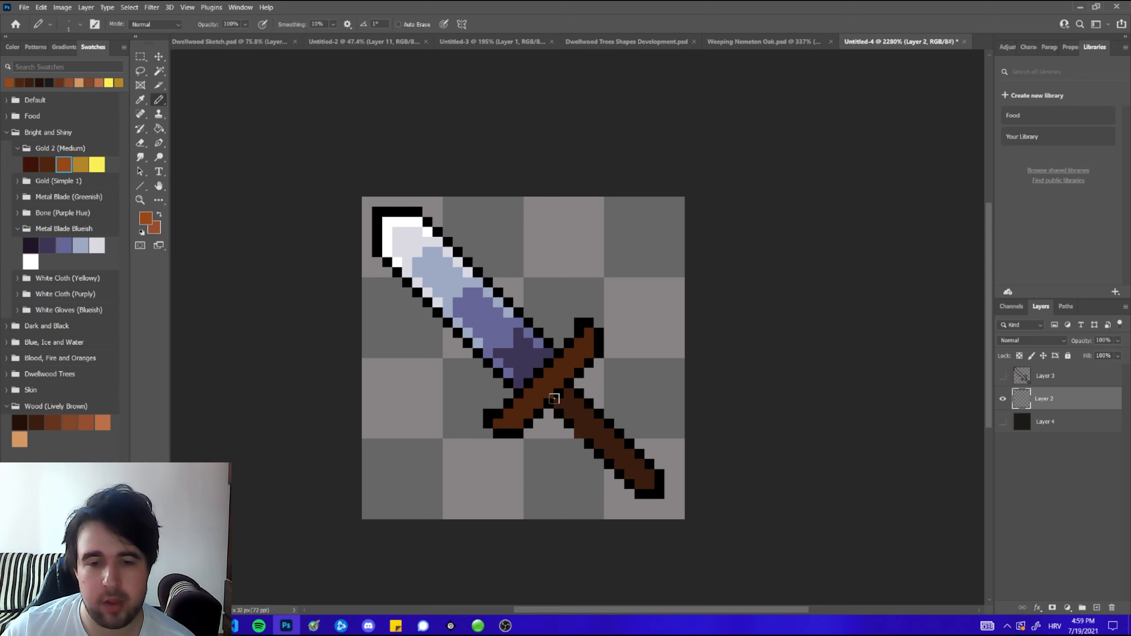
pyautogui.moveTo(578, 374)
pyautogui.mouseDown()
pyautogui.moveTo(538, 415)
pyautogui.moveTo(601, 357)
pyautogui.mouseUp()
pyautogui.hotkey('ctrl', 'z')
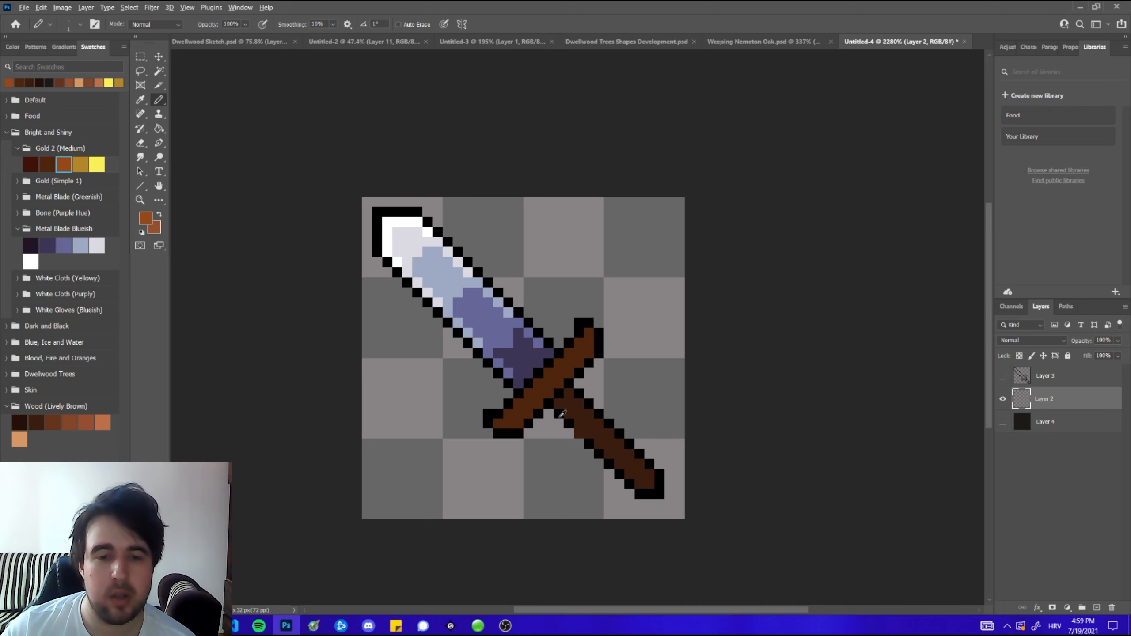
# - Paint two adjacent orange-brown pixel lines along the crossguard, starting with its blade-side edge
pyautogui.scroll(1, 562, 415)
pyautogui.click(503, 413)
pyautogui.keyDown('shift'); pyautogui.click(581, 335); pyautogui.keyUp('shift')
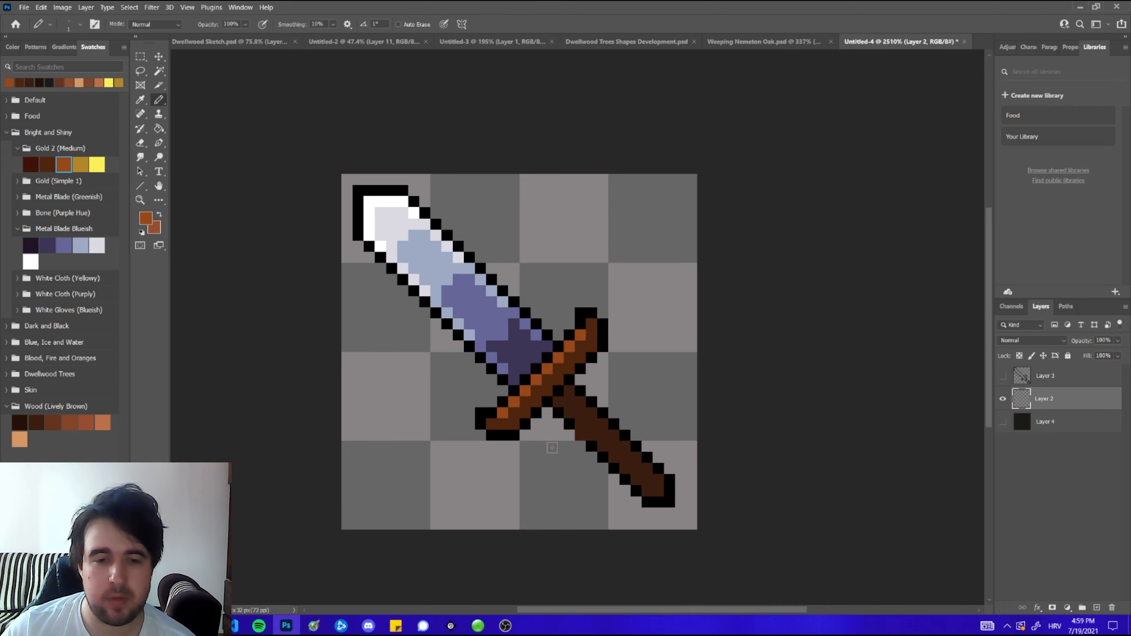
pyautogui.click(491, 424)
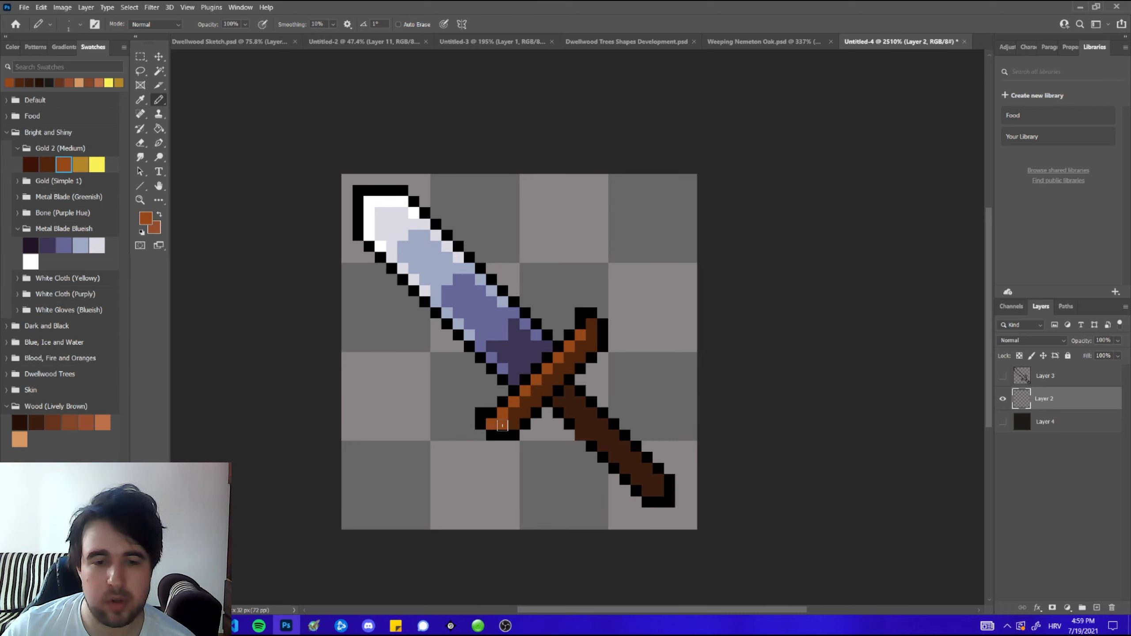
pyautogui.keyDown('shift'); pyautogui.click(590, 325); pyautogui.keyUp('shift')
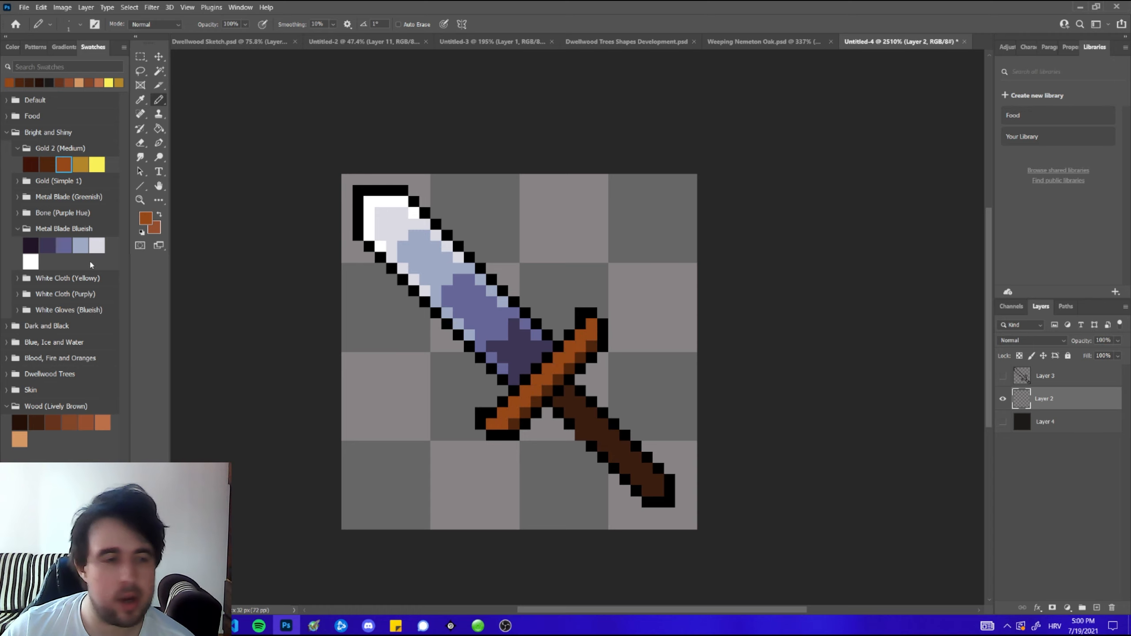
# - Add dark gold pixels from the Gold 2 (Medium) palette along the crossguard's middle row, from both ends toward the centre
pyautogui.click(80, 164)
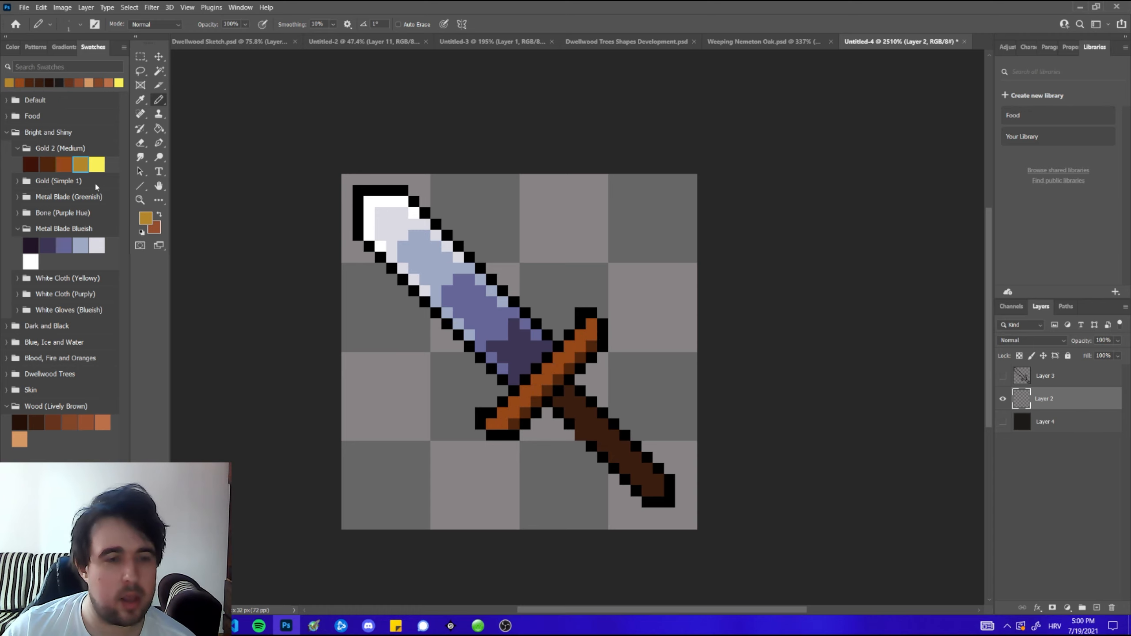
pyautogui.click(513, 414)
pyautogui.click(525, 402)
pyautogui.moveTo(492, 422); pyautogui.dragTo(503, 423)
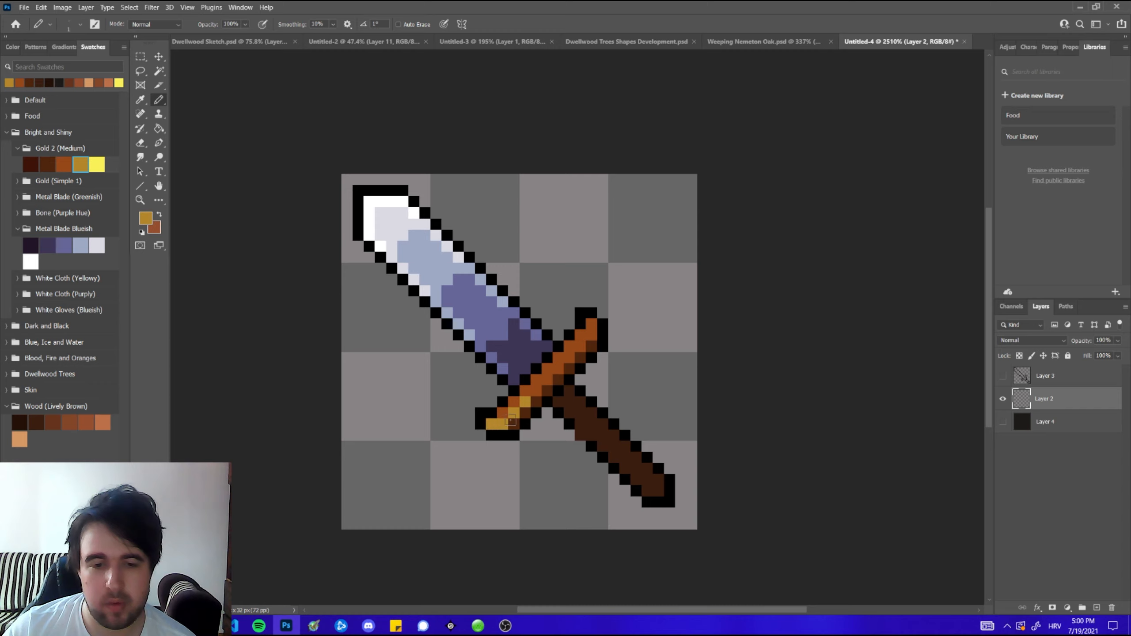
pyautogui.moveTo(592, 323); pyautogui.dragTo(560, 366)
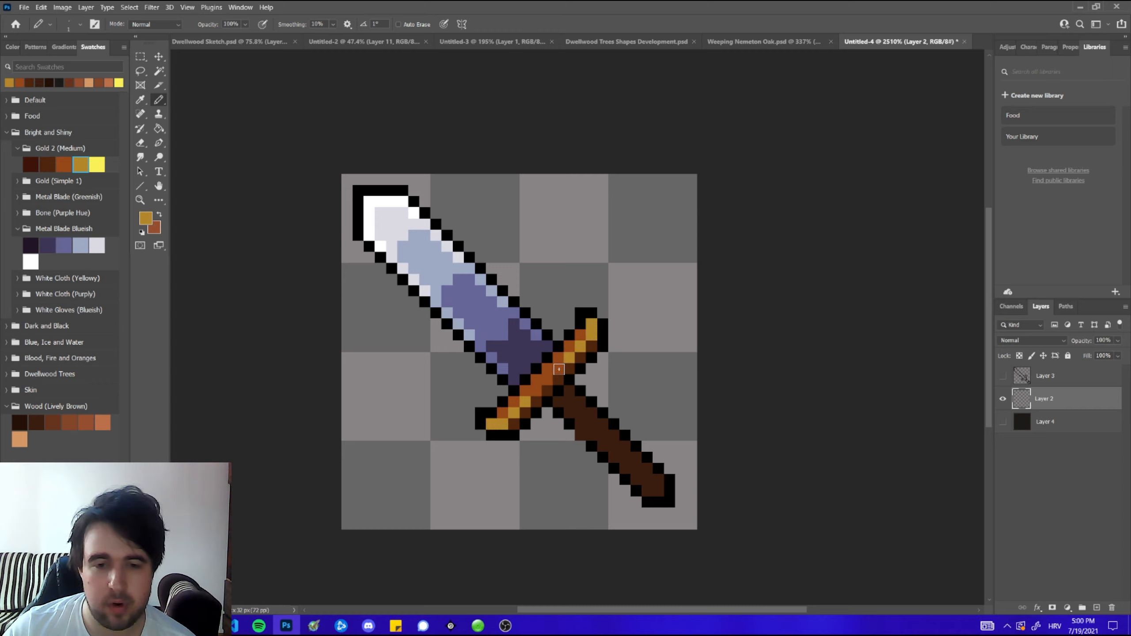
# - Paint three bright yellow highlight pixels at the centre of the crossguard using the Gold 2 (Medium) palette
pyautogui.click(100, 160)
pyautogui.click(547, 380)
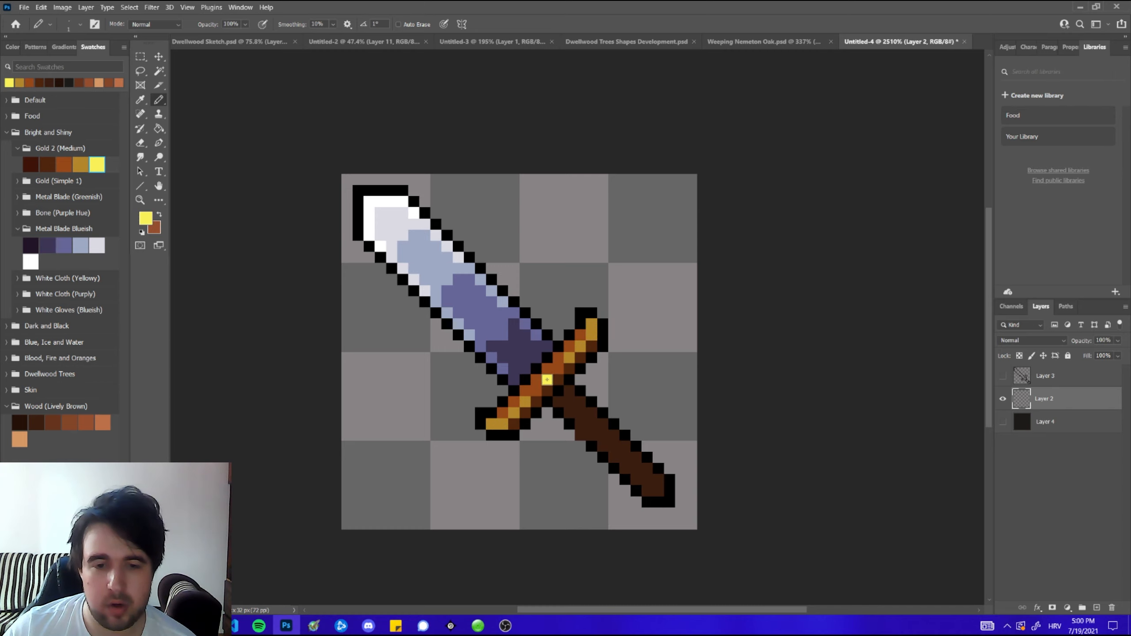
pyautogui.click(557, 368)
pyautogui.click(537, 390)
pyautogui.scroll(-4, 568, 343)
pyautogui.scroll(-3, 569, 339)
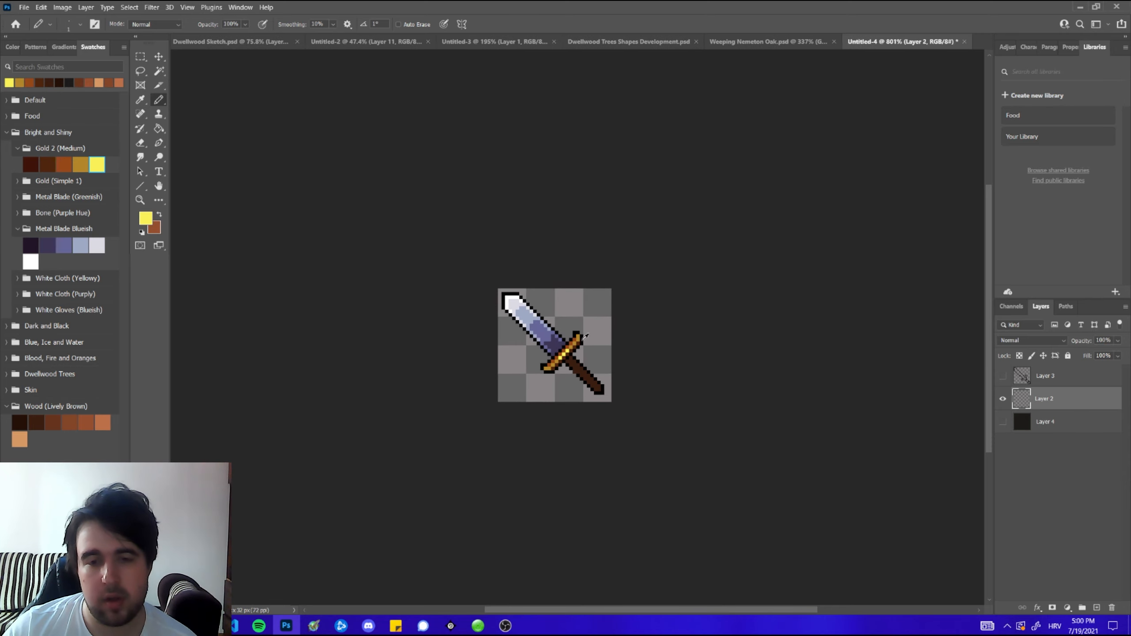
# - Place a bright yellow pixel at each end of the crossguard and undo the stray yellow strokes beside the blade
pyautogui.scroll(3, 565, 343)
pyautogui.click(576, 334)
pyautogui.scroll(-2, 506, 396)
pyautogui.scroll(1, 506, 394)
pyautogui.moveTo(506, 391)
pyautogui.mouseDown()
pyautogui.moveTo(414, 280)
pyautogui.moveTo(371, 259)
pyautogui.mouseUp()
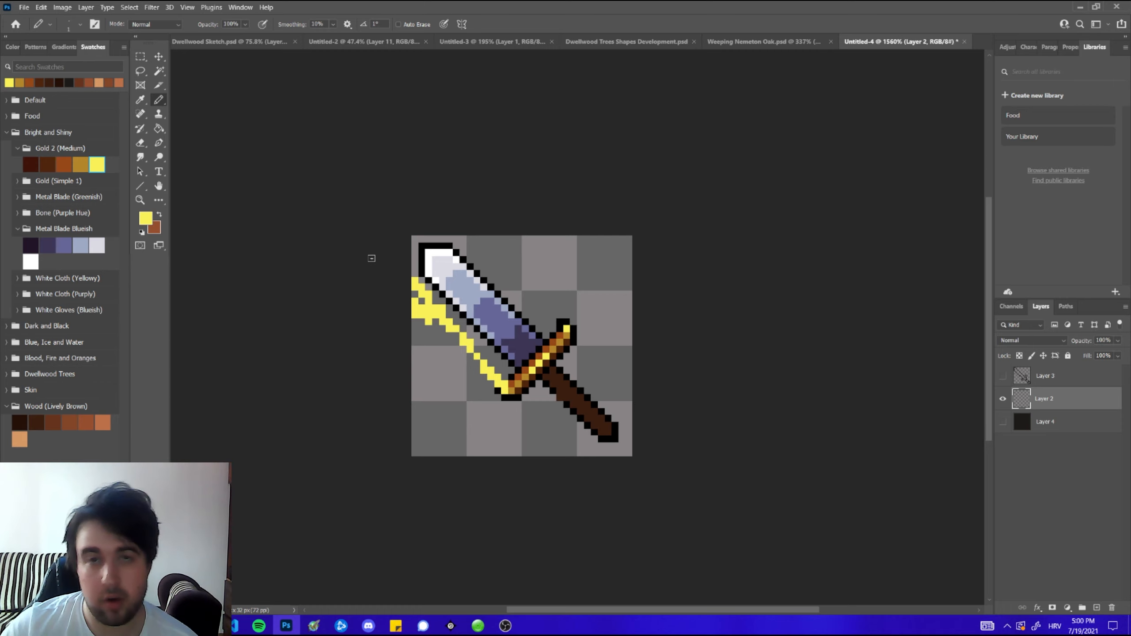
pyautogui.hotkey('ctrl', 'z')
pyautogui.hotkey('ctrl', 'z')
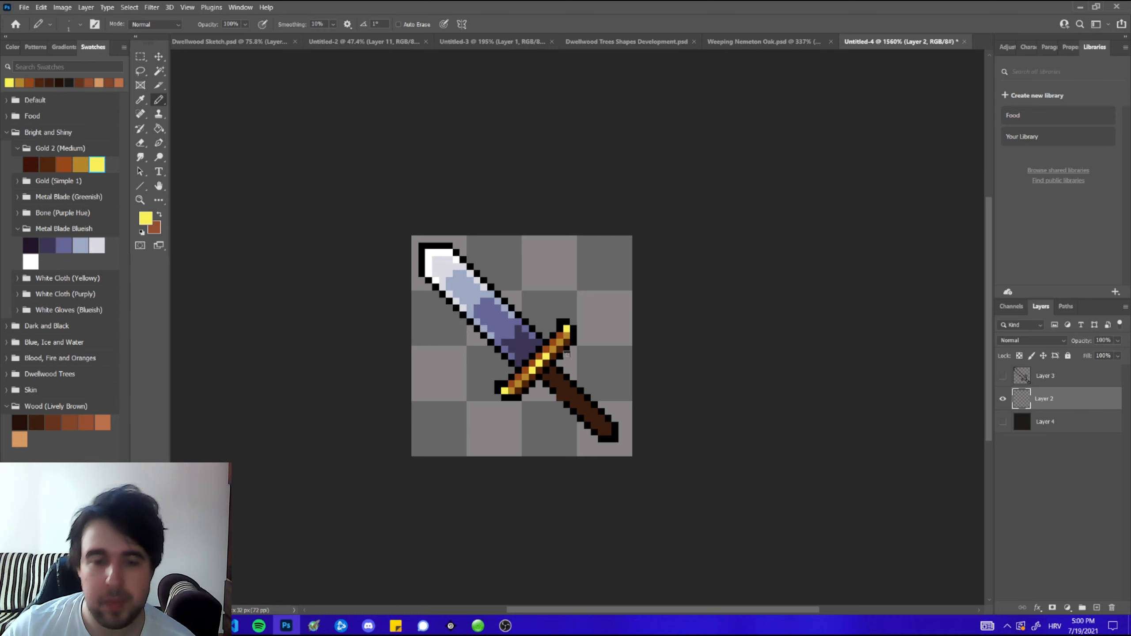
pyautogui.scroll(-4, 566, 354)
pyautogui.scroll(2, 572, 359)
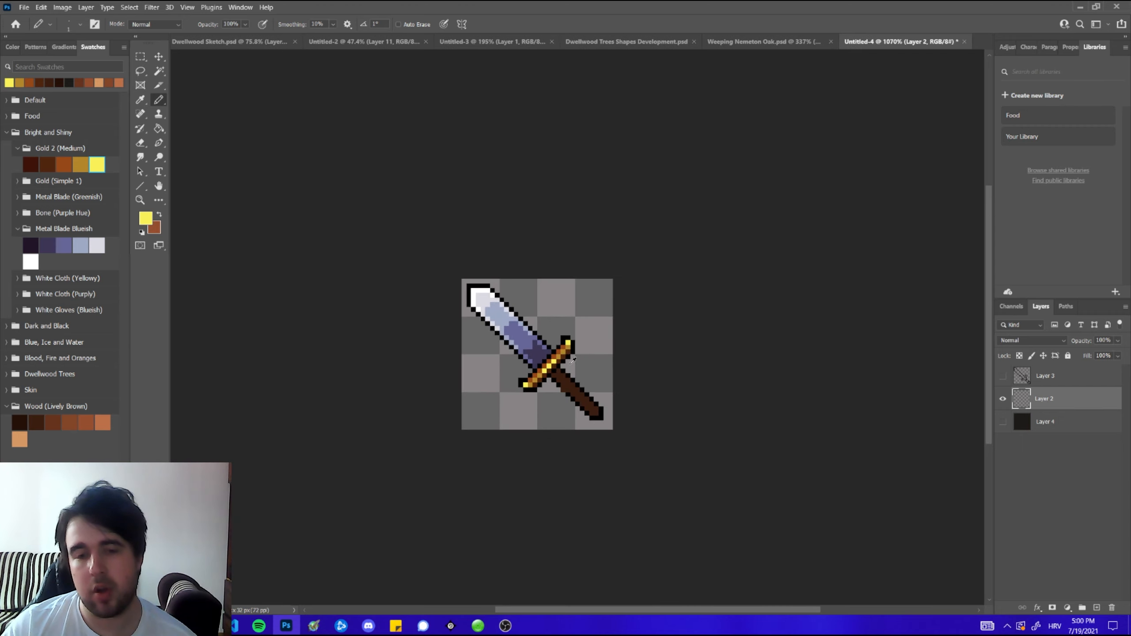
pyautogui.scroll(3, 570, 362)
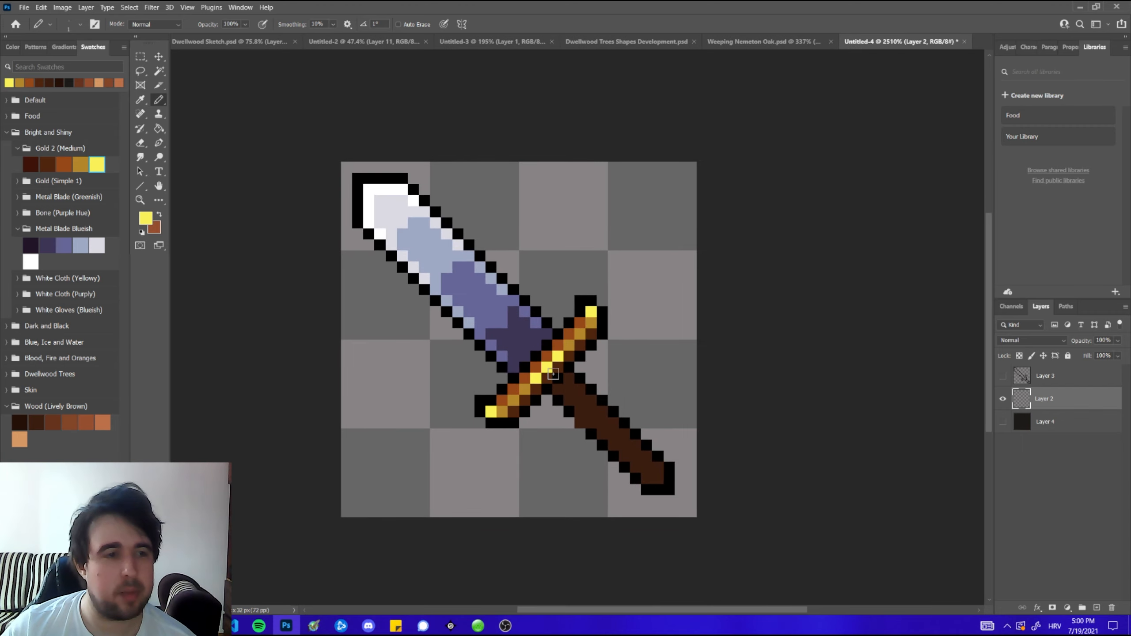
pyautogui.scroll(1, 553, 375)
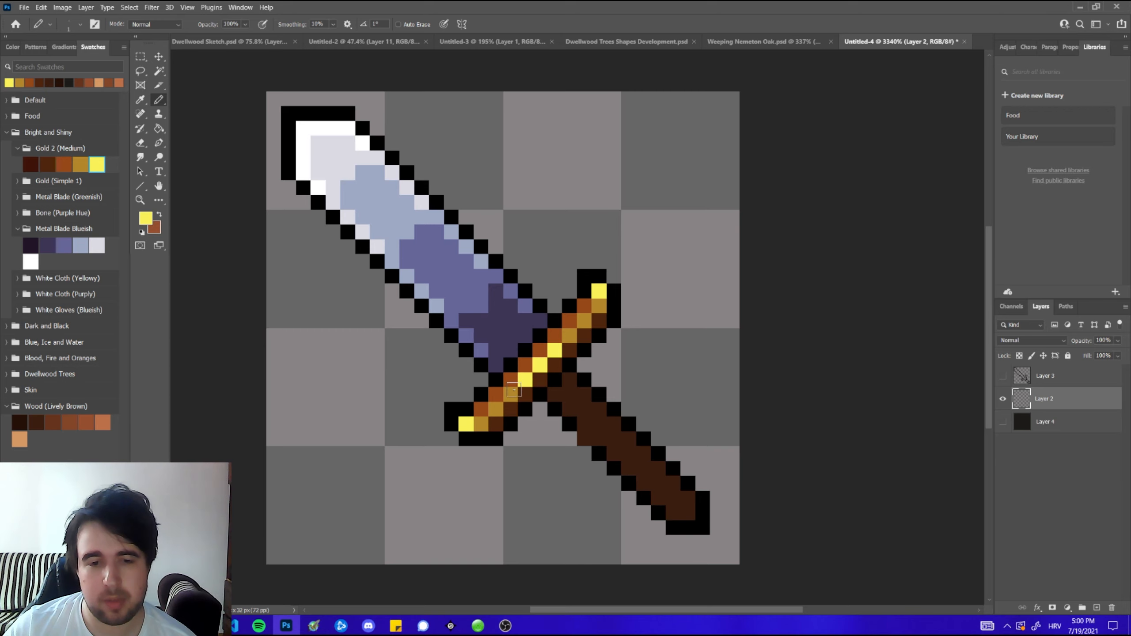
pyautogui.click(510, 394)
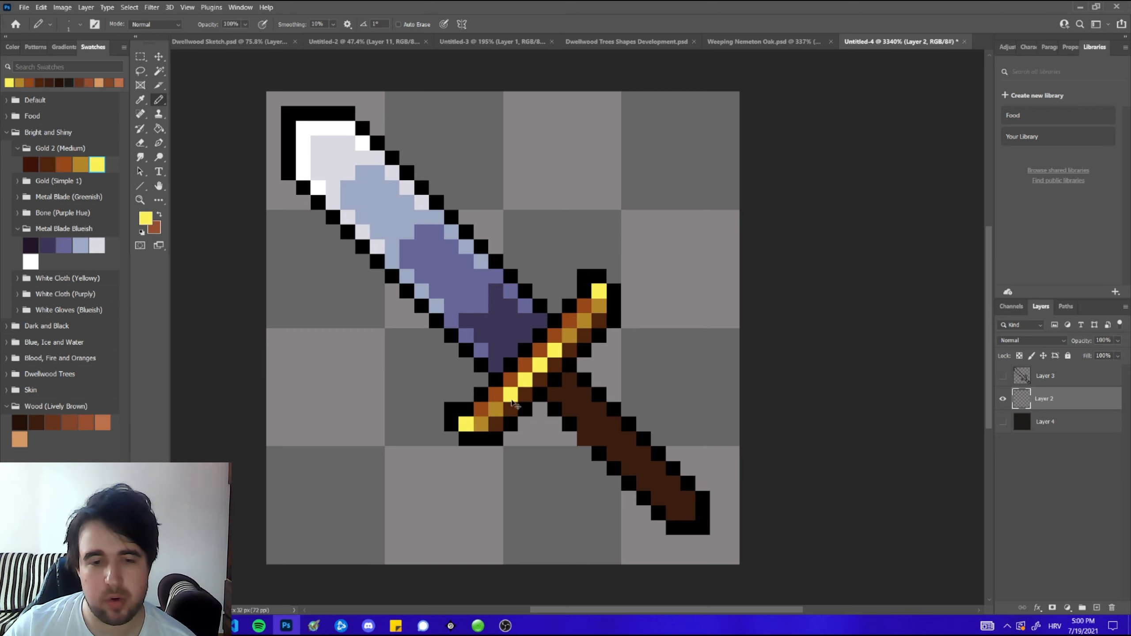
pyautogui.hotkey('ctrl', 'z')
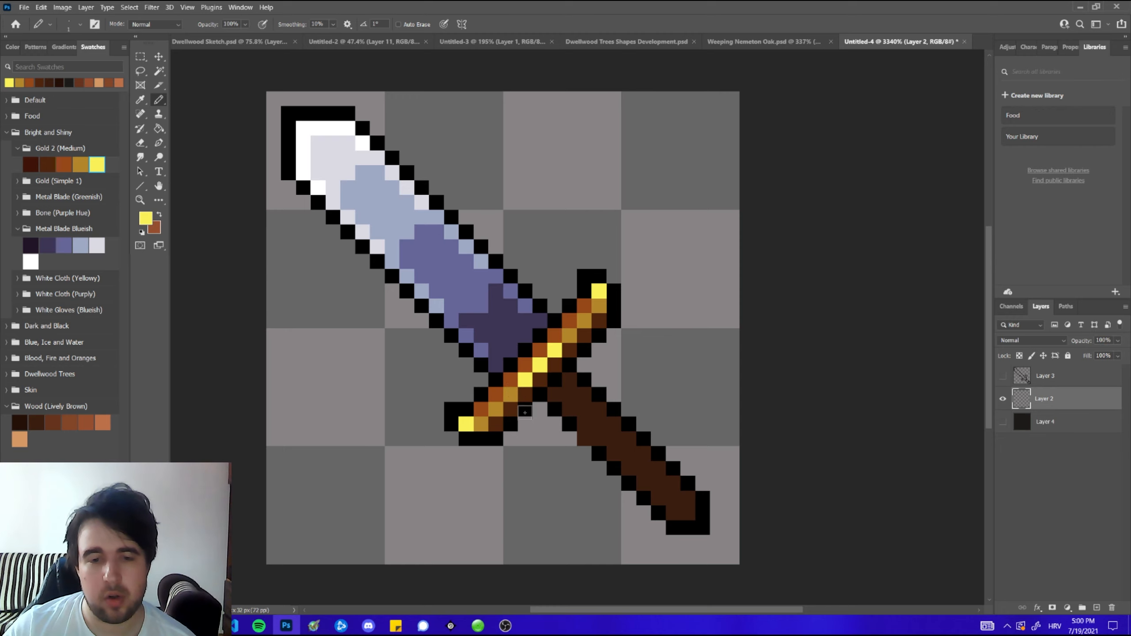
# - Blend one yellow pixel beside the guard's central highlight at 51% pencil opacity, and restore the opacity to 100%
pyautogui.scroll(-2, 525, 412)
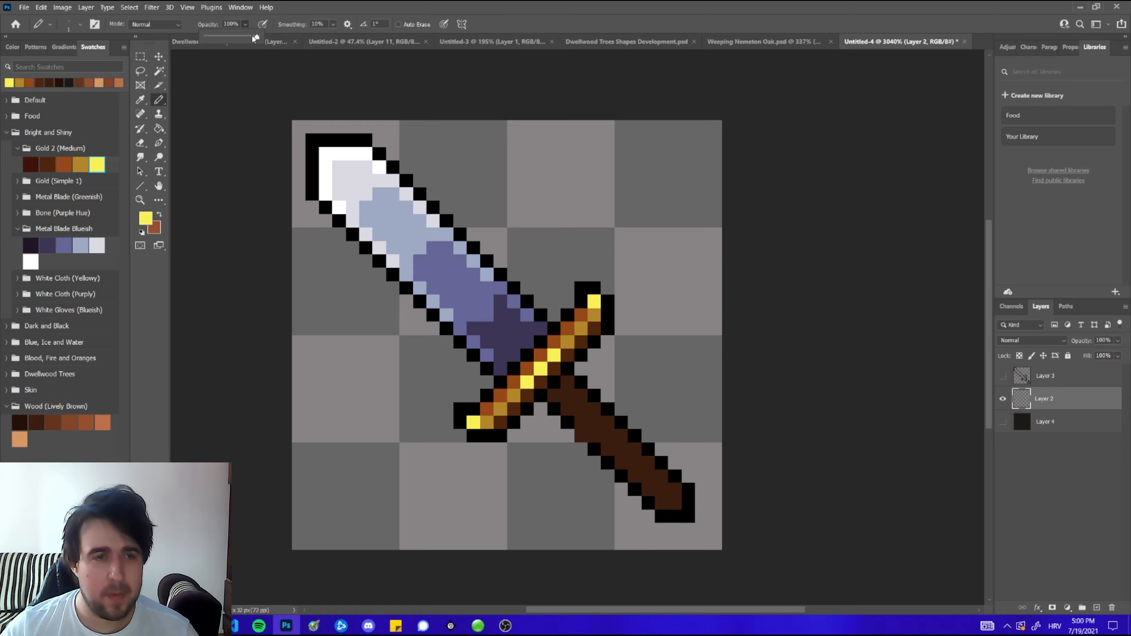
pyautogui.moveTo(235, 43); pyautogui.dragTo(231, 44)
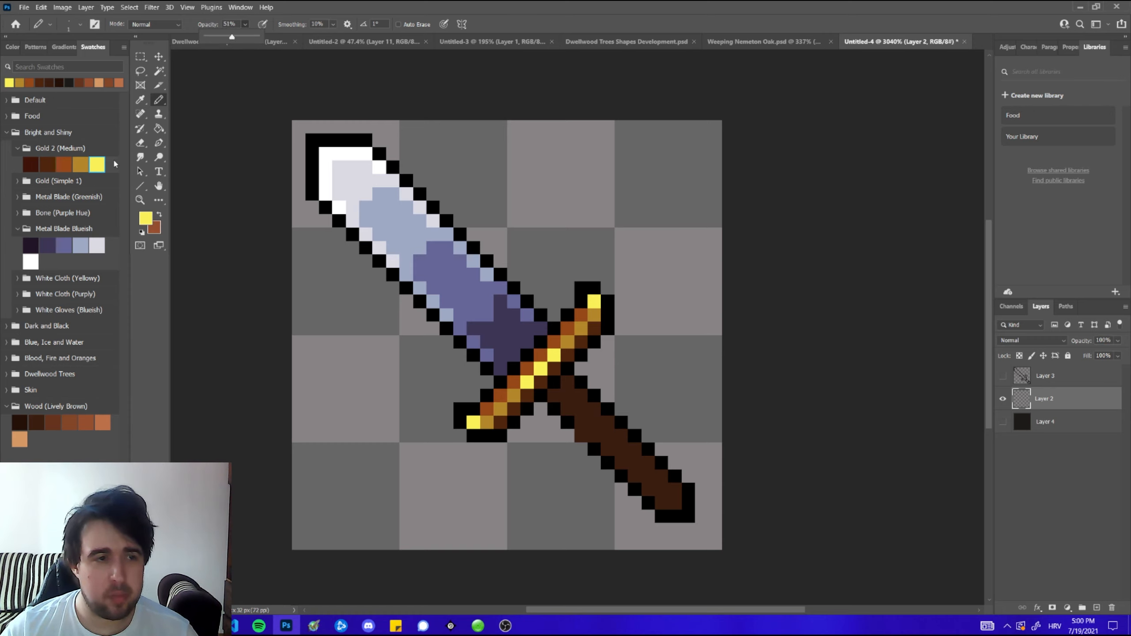
pyautogui.click(513, 397)
pyautogui.click(245, 24)
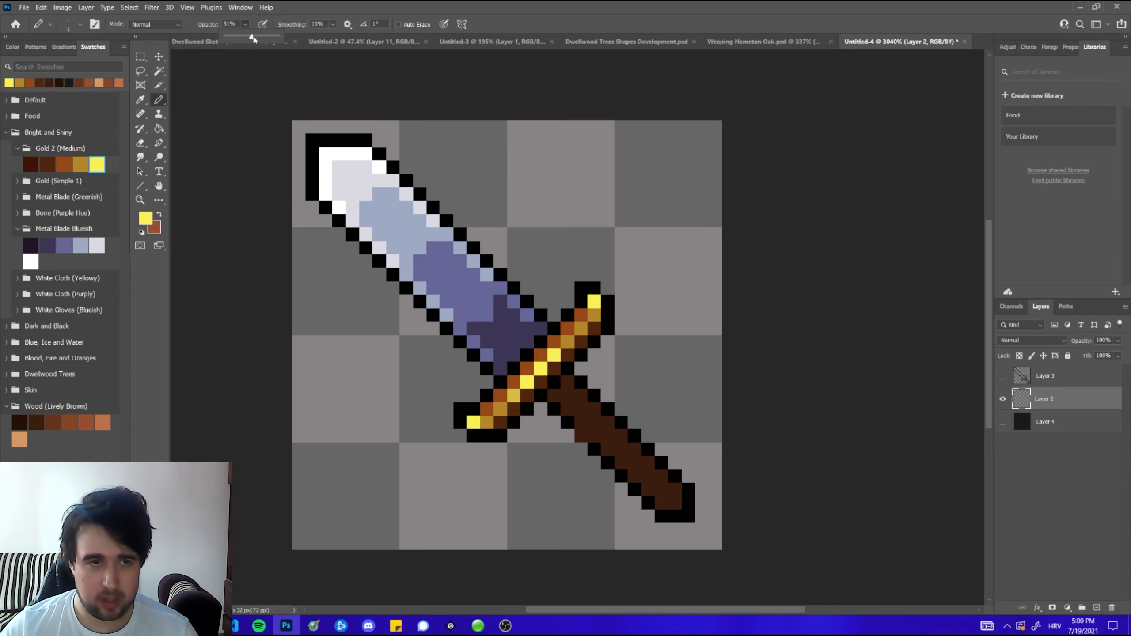
pyautogui.moveTo(252, 36); pyautogui.dragTo(277, 37)
# - Sample the blended light gold and place a matching pixel at the opposite end of the guard's central highlight
pyautogui.scroll(1, 520, 436)
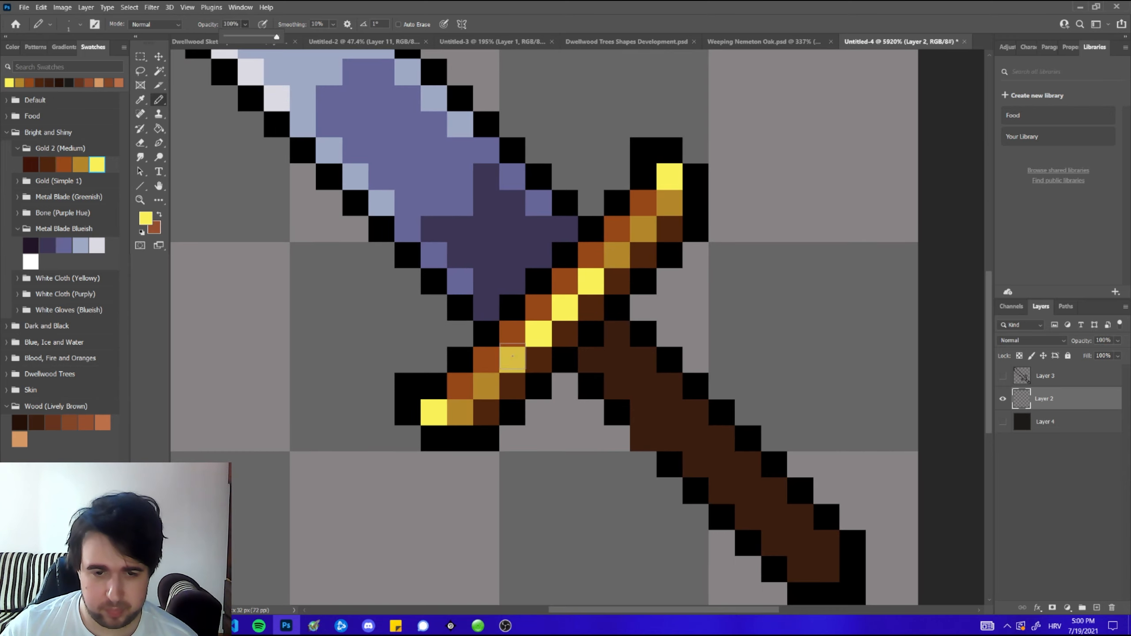
pyautogui.scroll(1, 508, 369)
pyautogui.scroll(-3, 508, 369)
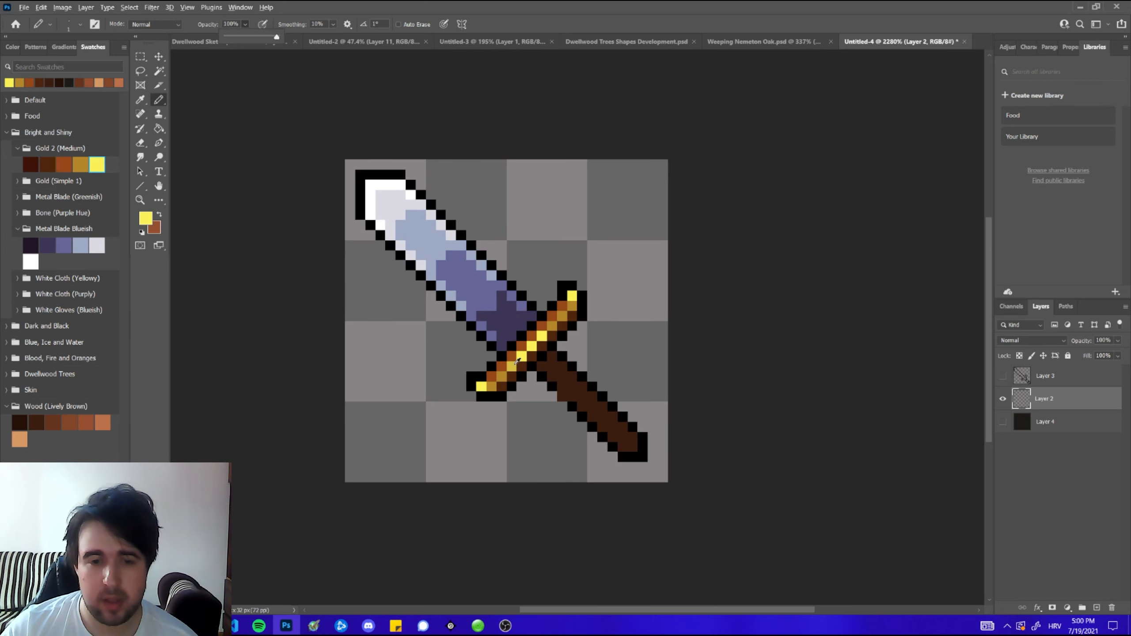
pyautogui.keyDown('alt'); pyautogui.click(517, 362); pyautogui.keyUp('alt')
pyautogui.scroll(-3, 595, 352)
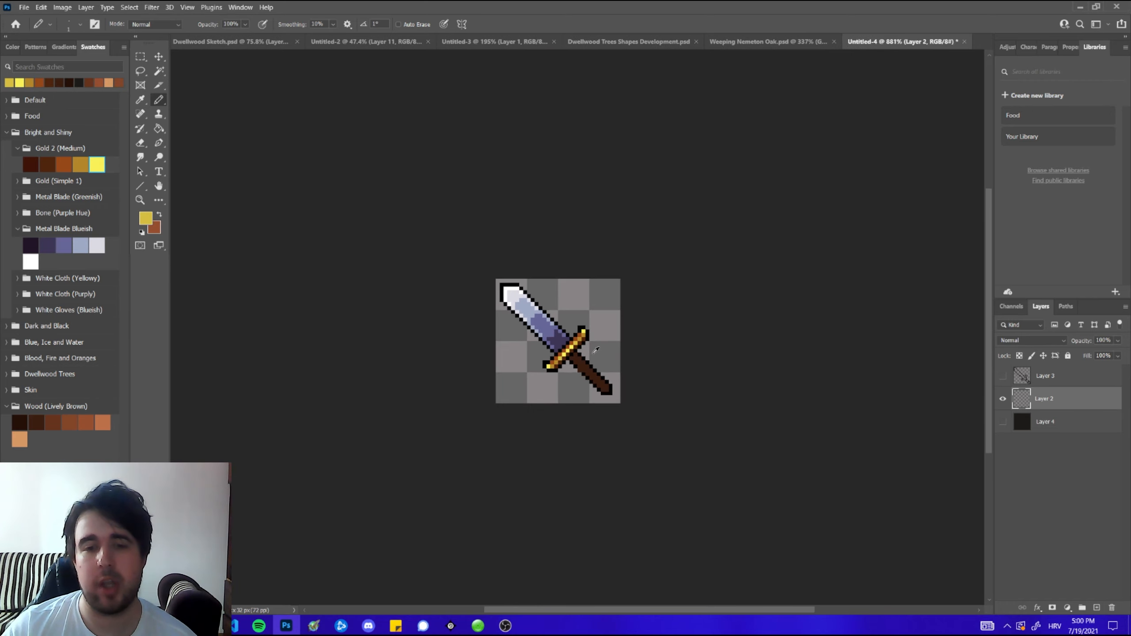
pyautogui.scroll(3, 607, 351)
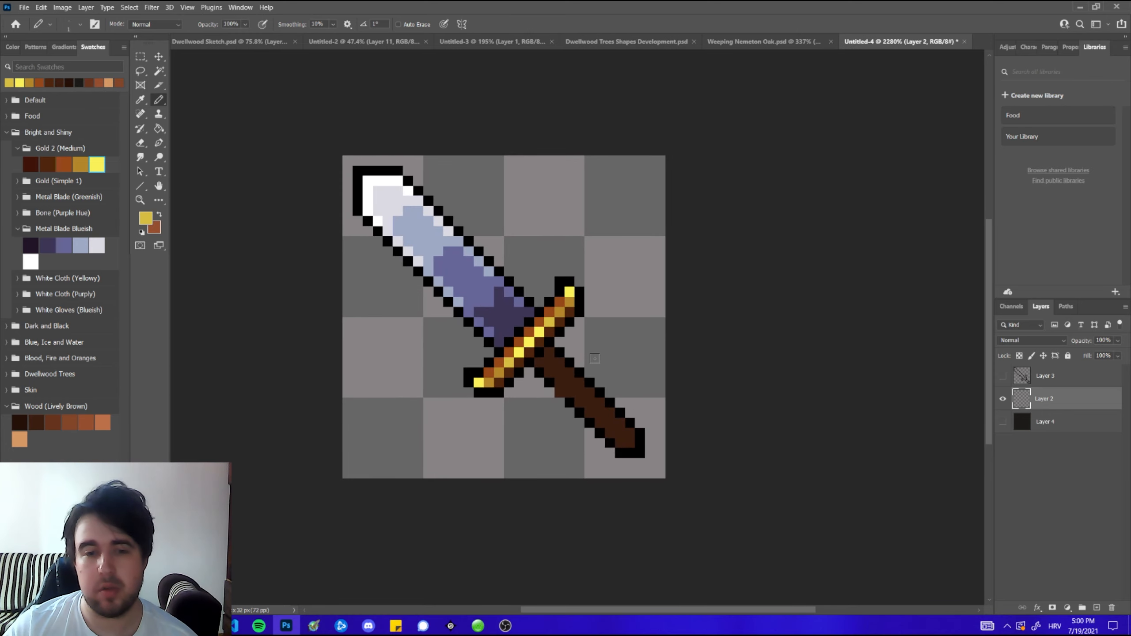
# - Paint a line in the third Wood (Lively Brown) colour along the handle's lower edge, from the guard to the pommel
pyautogui.scroll(2, 595, 359)
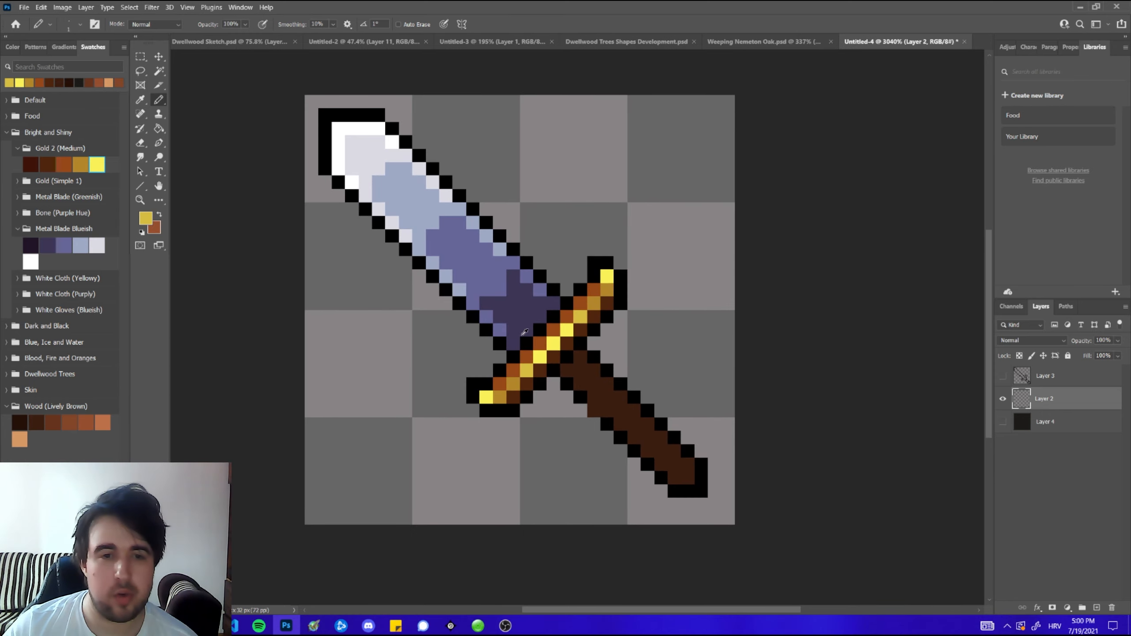
pyautogui.scroll(2, 536, 325)
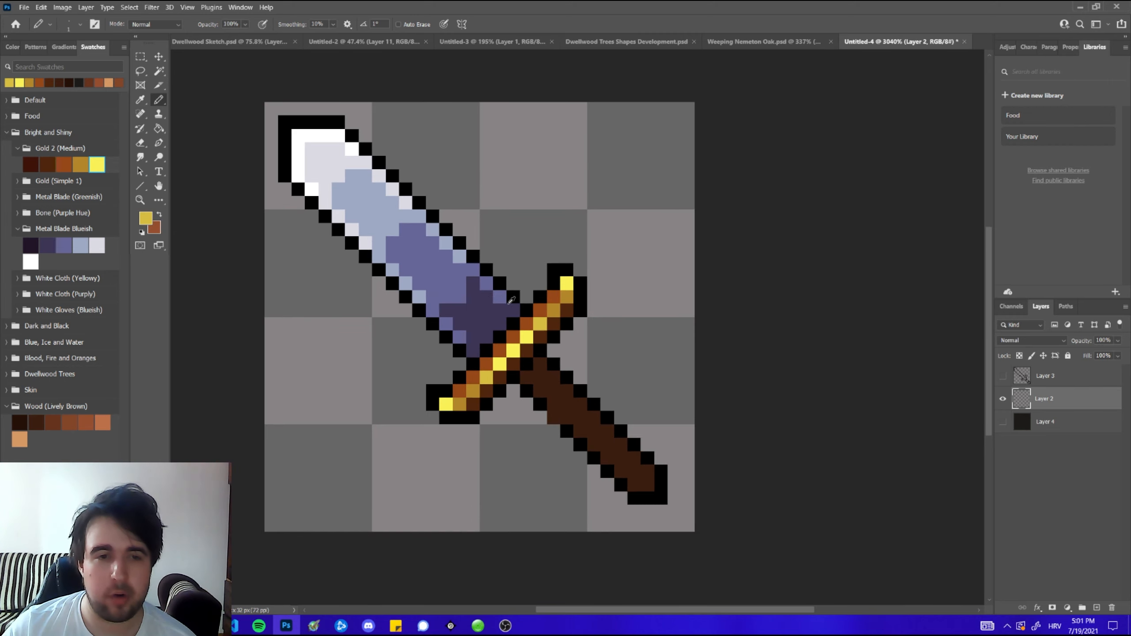
pyautogui.keyDown('alt'); pyautogui.click(523, 338); pyautogui.keyUp('alt')
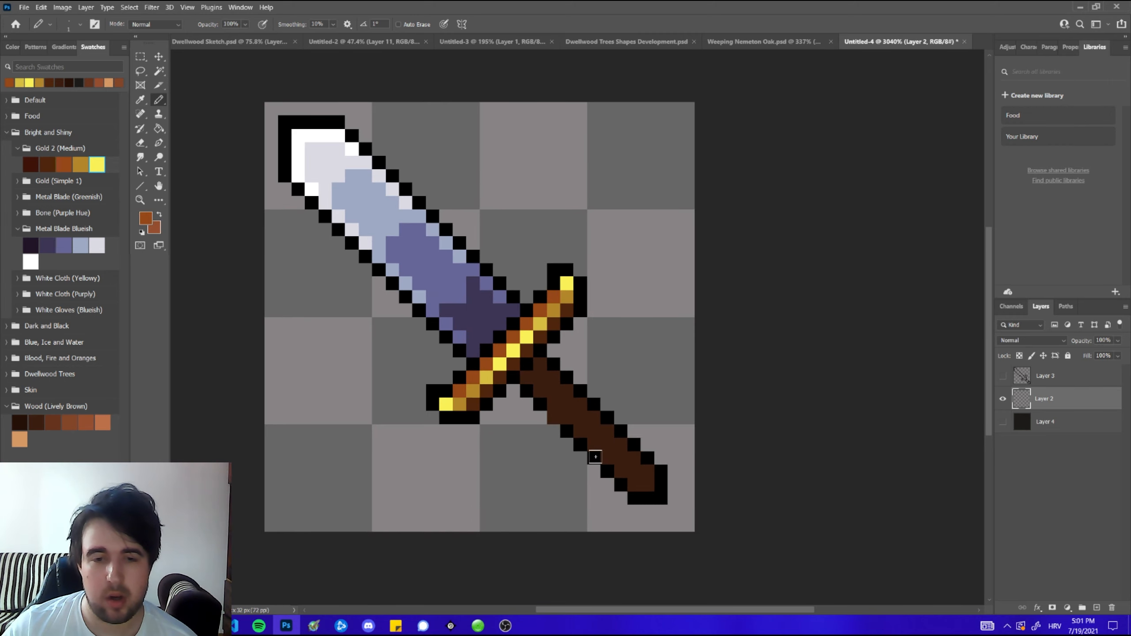
pyautogui.scroll(-1, 599, 441)
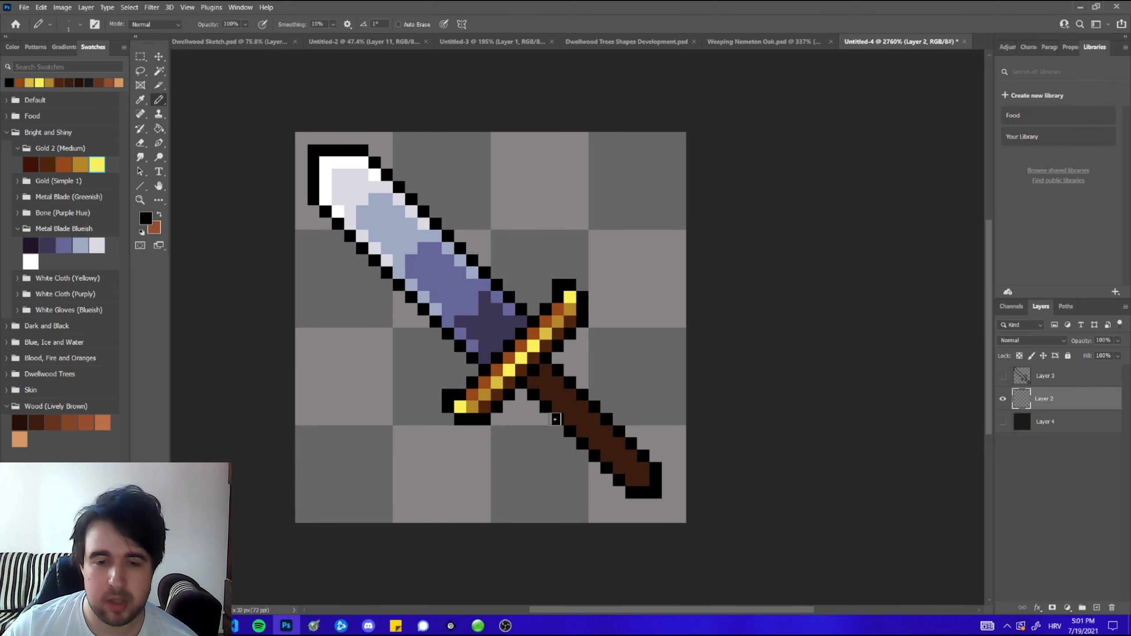
pyautogui.keyDown('alt'); pyautogui.click(555, 388); pyautogui.keyUp('alt')
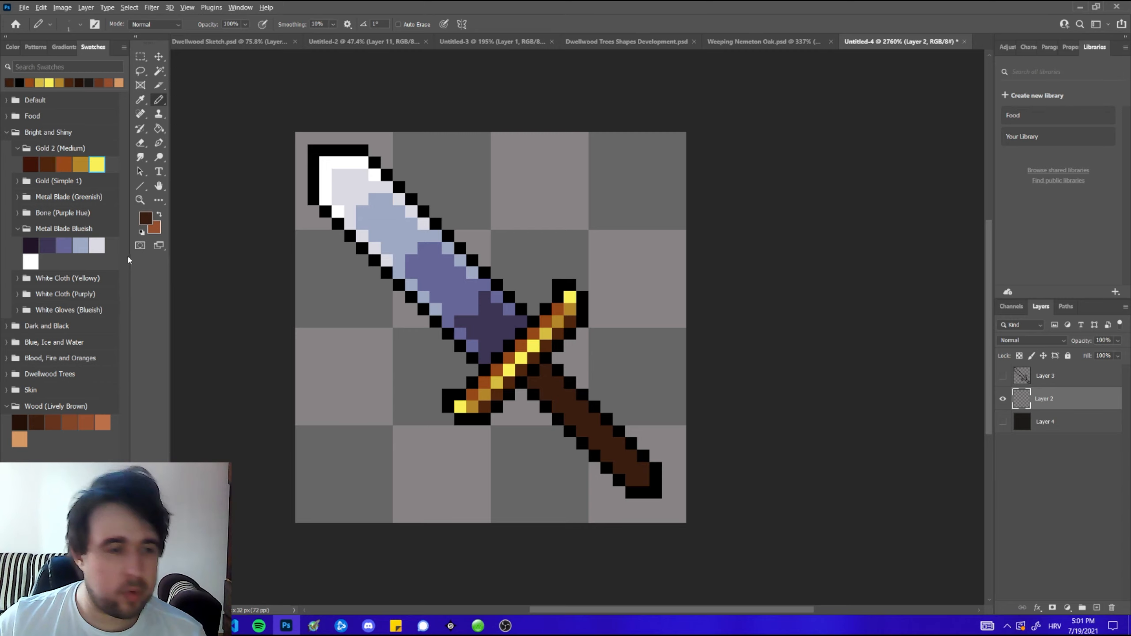
pyautogui.click(52, 422)
pyautogui.click(533, 382)
pyautogui.keyDown('shift'); pyautogui.click(631, 478); pyautogui.keyUp('shift')
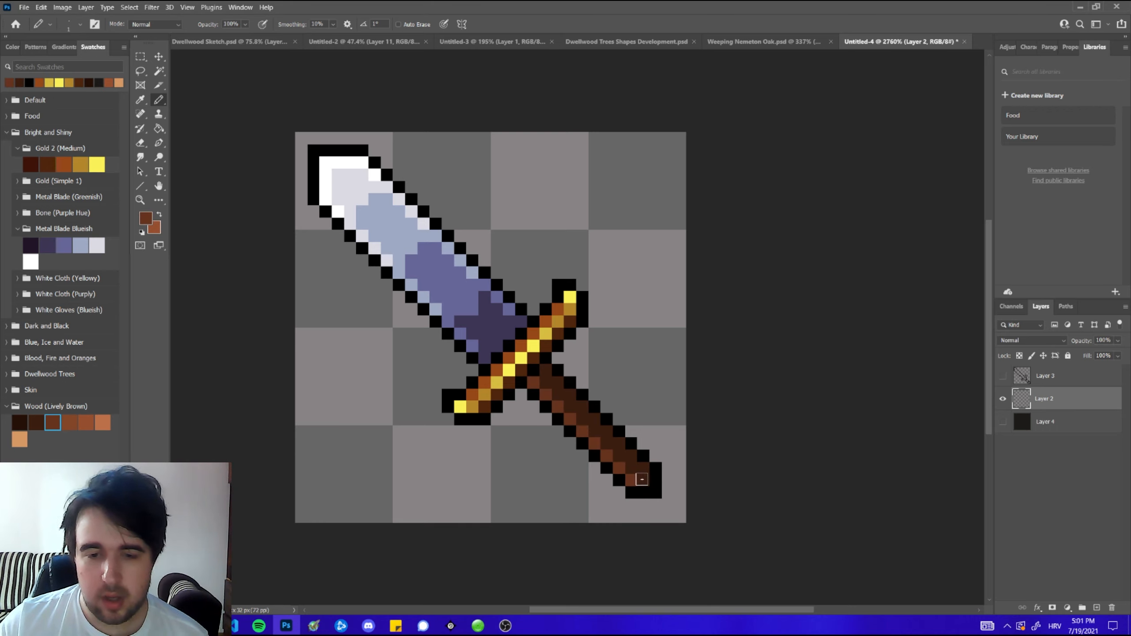
# - Fill out the handle with the third Wood (Lively Brown) colour, repaint its guard end in the sampled dark brown, and undo the stroke across the guard
pyautogui.keyDown('shift'); pyautogui.click(533, 385); pyautogui.keyUp('shift')
pyautogui.keyDown('alt'); pyautogui.click(547, 374); pyautogui.keyUp('alt')
pyautogui.moveTo(533, 382); pyautogui.dragTo(547, 382)
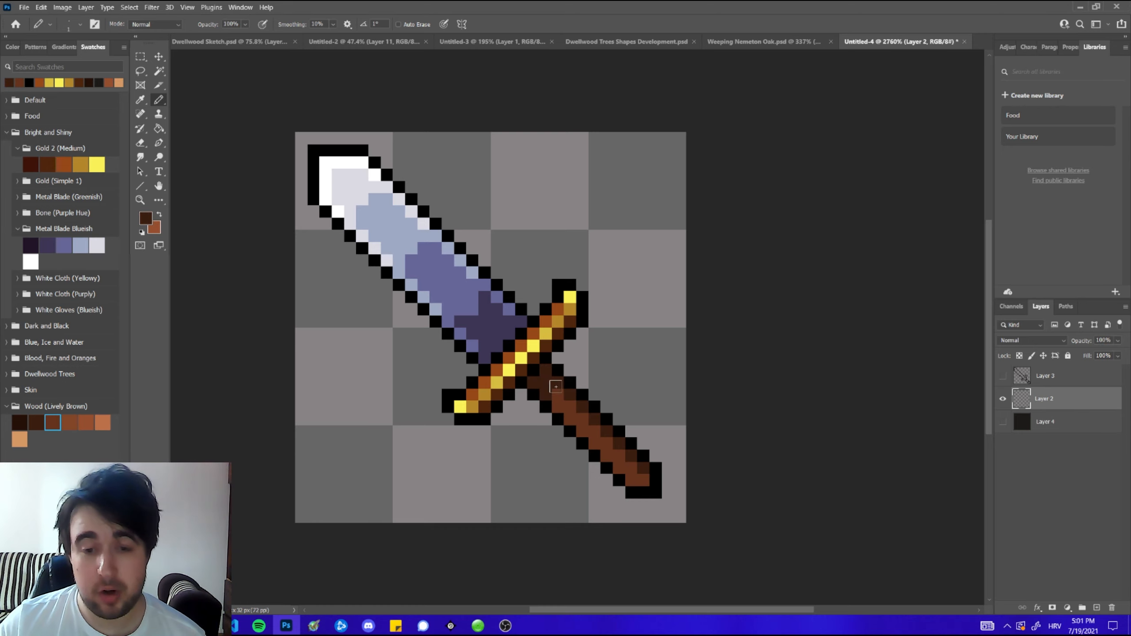
pyautogui.moveTo(525, 390)
pyautogui.mouseDown()
pyautogui.moveTo(548, 358)
pyautogui.moveTo(537, 341)
pyautogui.moveTo(552, 314)
pyautogui.mouseUp()
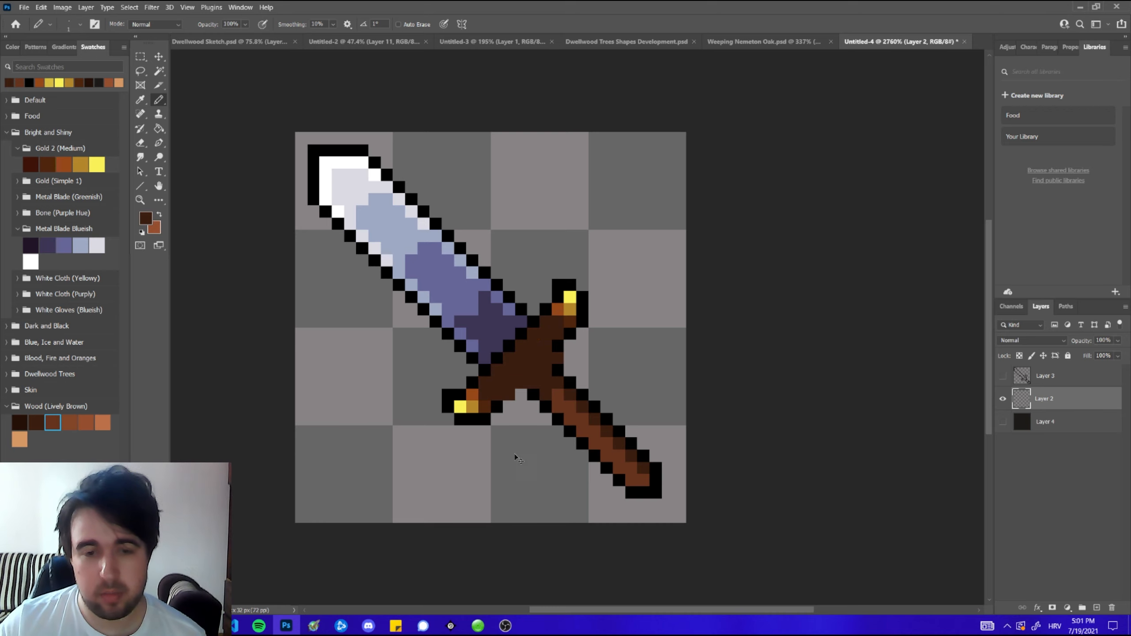
pyautogui.hotkey('ctrl', 'z')
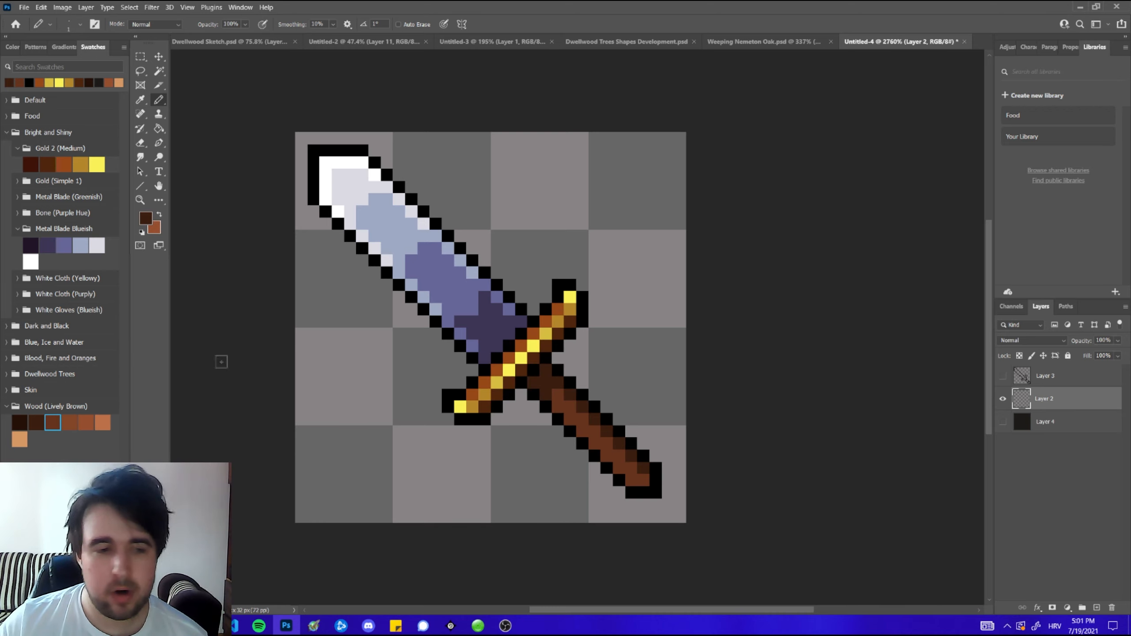
# - Highlight the middle of the handle with a short diagonal in the fifth Wood (Lively Brown) colour and one central pixel in the sixth
pyautogui.click(85, 423)
pyautogui.moveTo(582, 419); pyautogui.dragTo(608, 446)
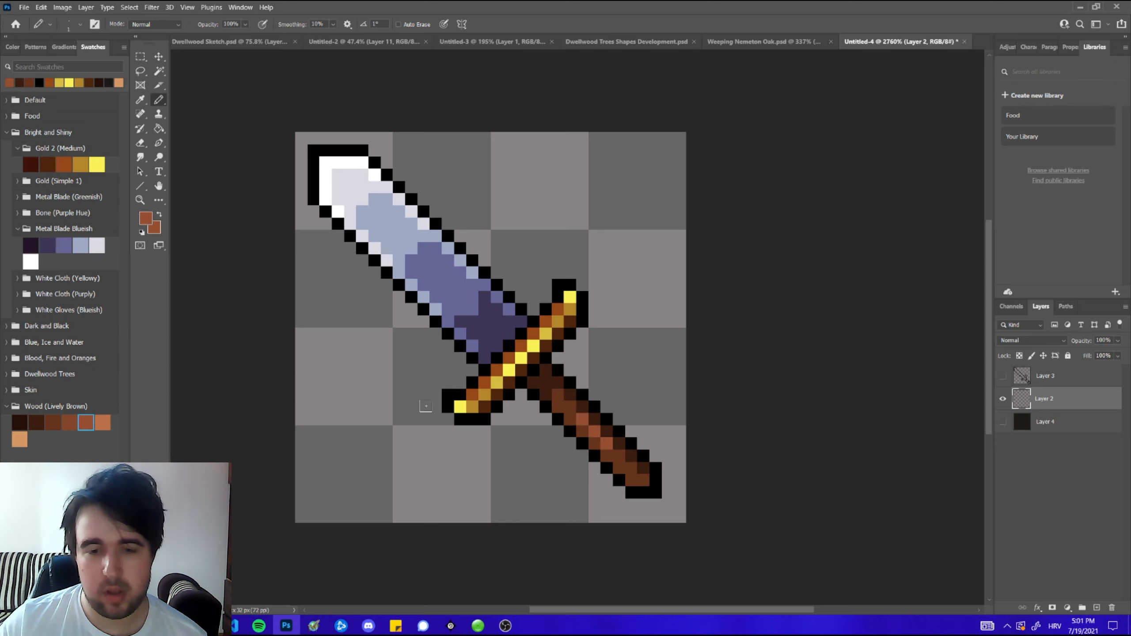
pyautogui.click(103, 423)
pyautogui.click(595, 431)
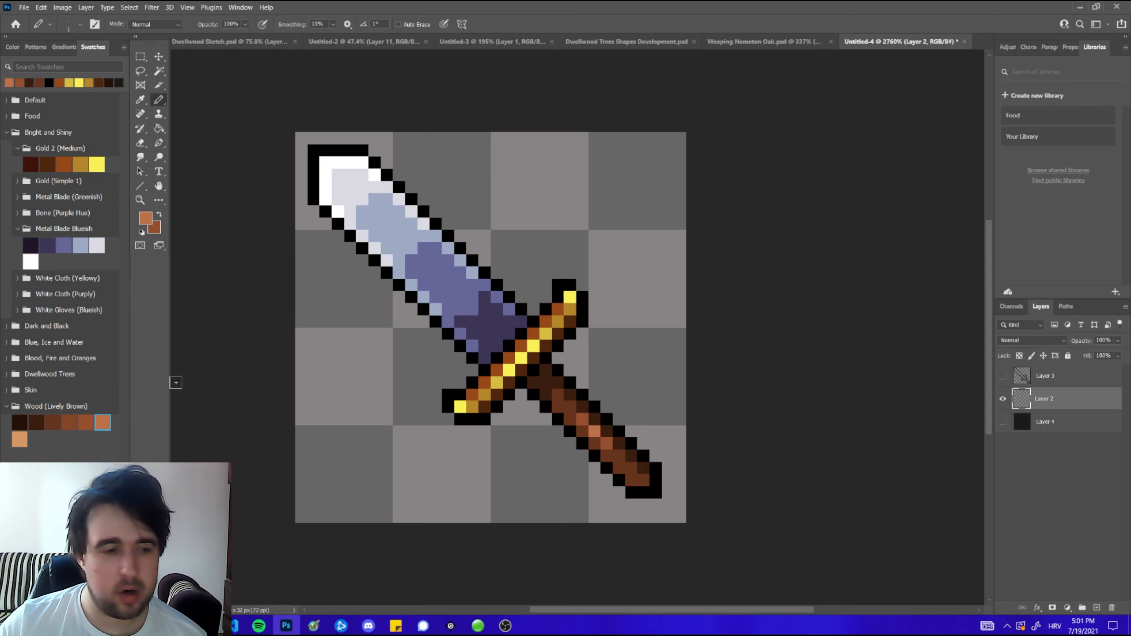
pyautogui.keyDown('alt'); pyautogui.click(574, 404); pyautogui.keyUp('alt')
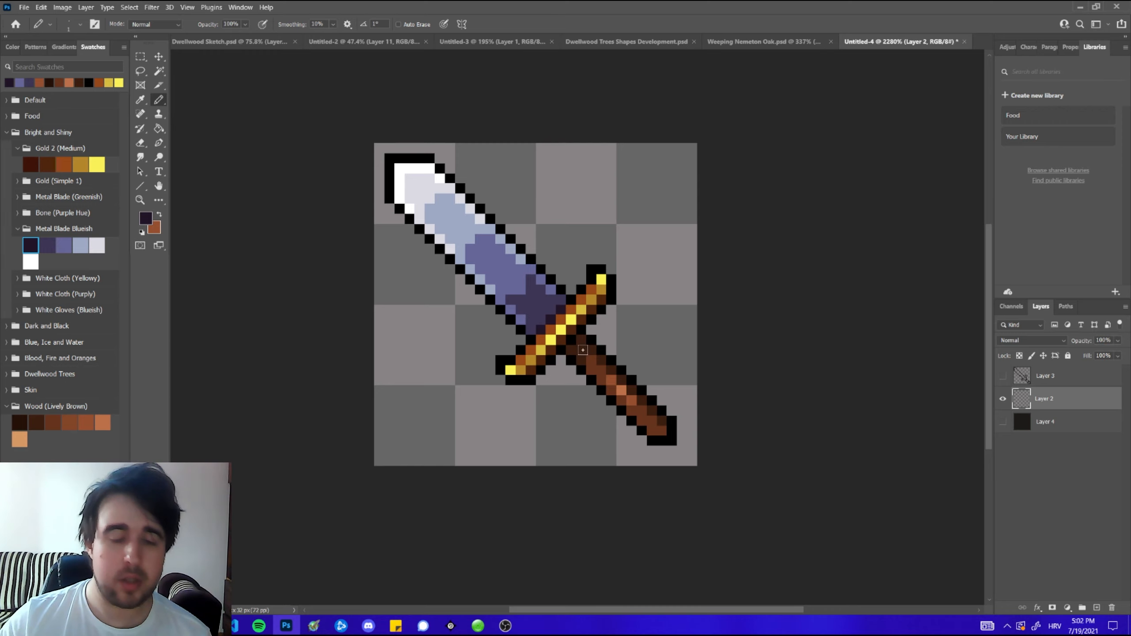
# - Darken the blade's base beside the guard with the darkest Metal Blade Bluesh colour and extend the sampled dark purple one pixel up the blade
pyautogui.scroll(2, 574, 342)
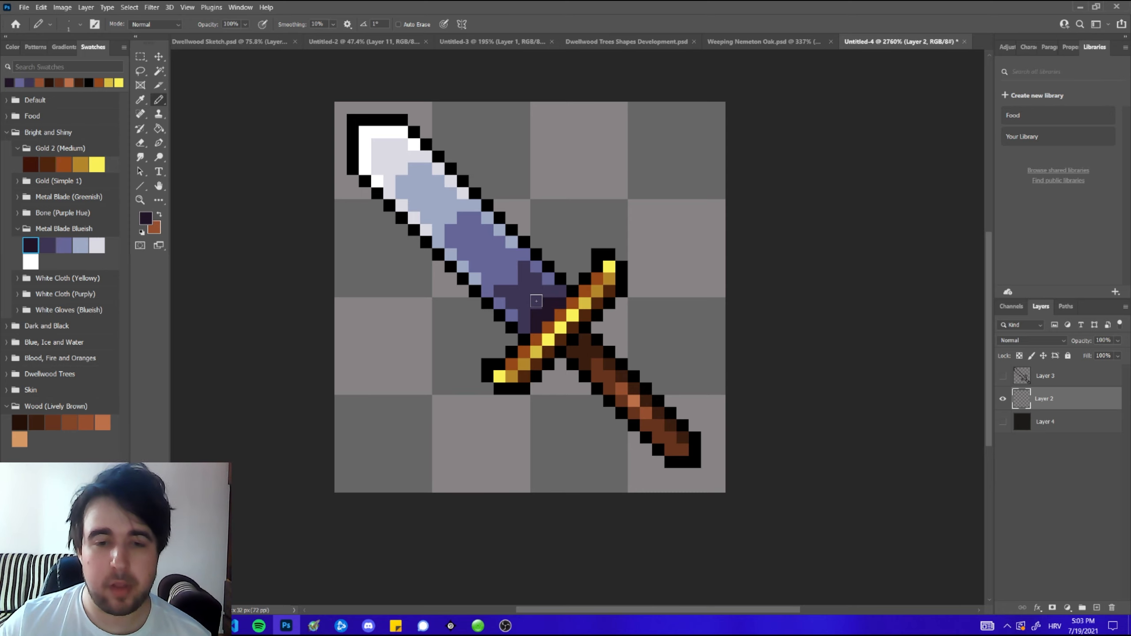
pyautogui.click(558, 289)
pyautogui.click(536, 304)
pyautogui.click(534, 292)
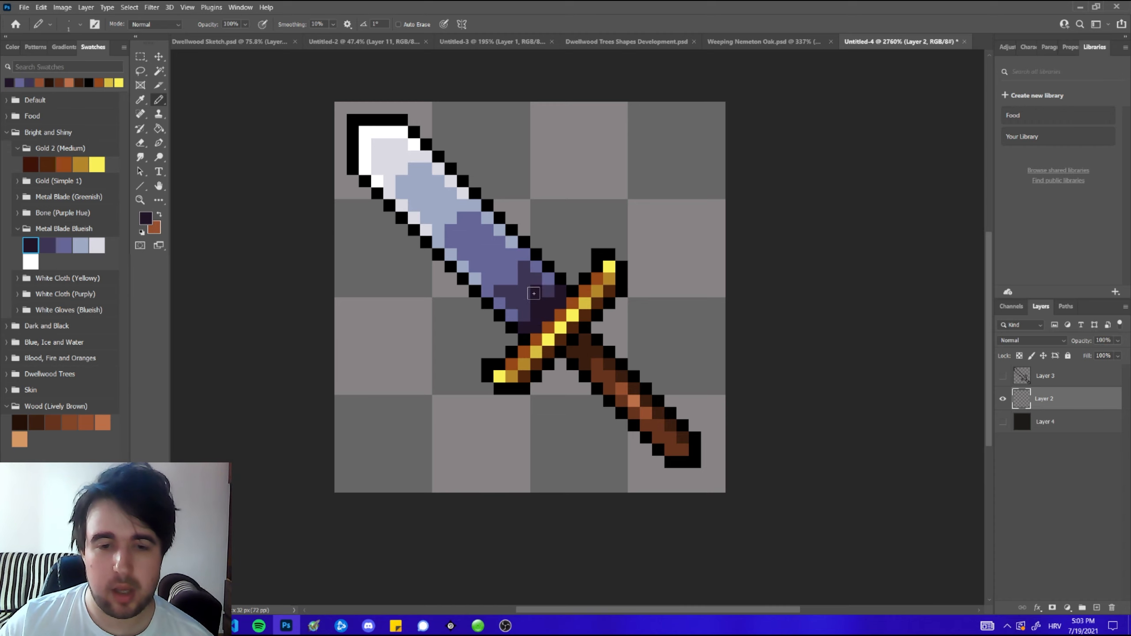
pyautogui.click(526, 304)
pyautogui.keyDown('alt'); pyautogui.click(523, 294); pyautogui.keyUp('alt')
pyautogui.click(512, 278)
pyautogui.scroll(-5, 530, 276)
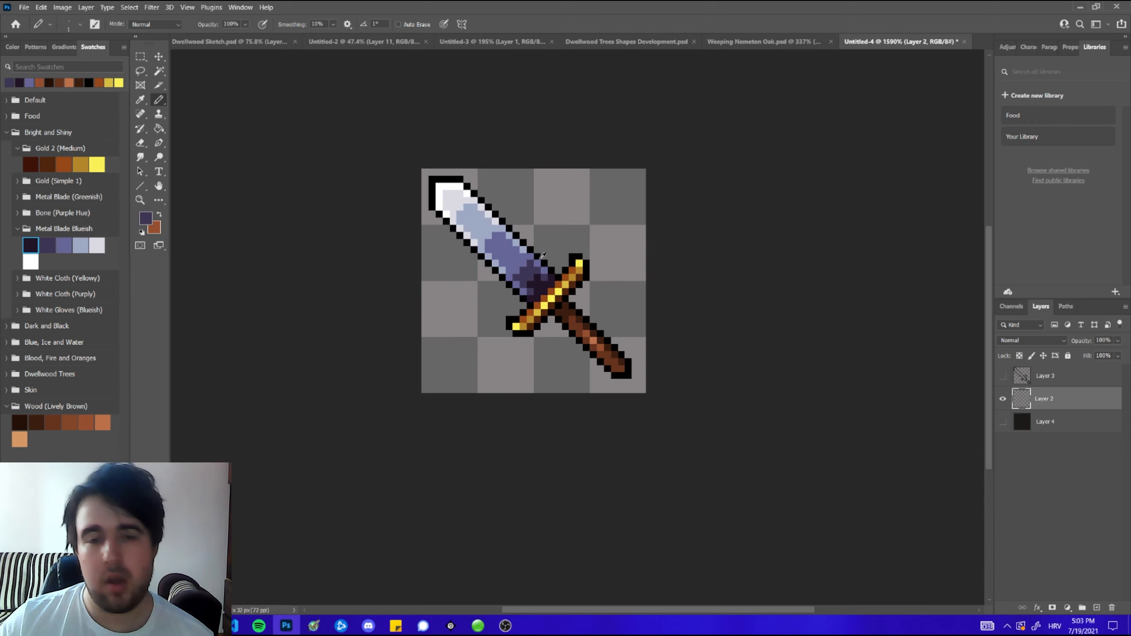
# - Shade the handle's edge directly under the crossguard with the darkest Wood (Lively Brown) colour, and sample the handle's reddish brown
pyautogui.scroll(4, 558, 291)
pyautogui.scroll(3, 559, 290)
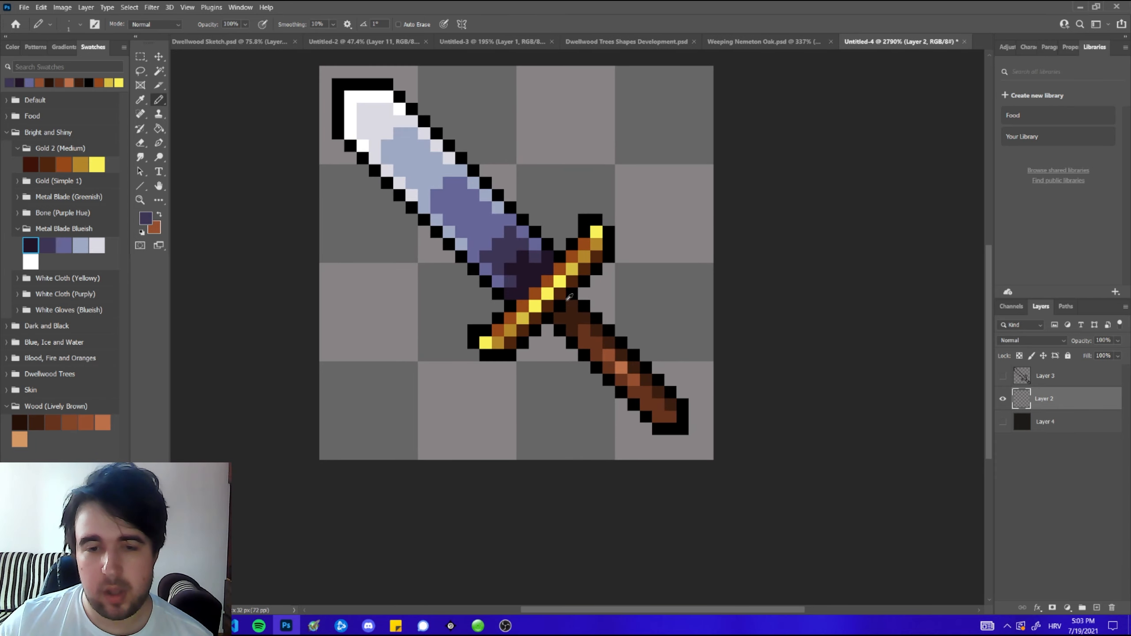
pyautogui.click(20, 422)
pyautogui.click(548, 319)
pyautogui.click(575, 293)
pyautogui.keyDown('alt'); pyautogui.click(585, 339); pyautogui.keyUp('alt')
pyautogui.scroll(-3, 610, 287)
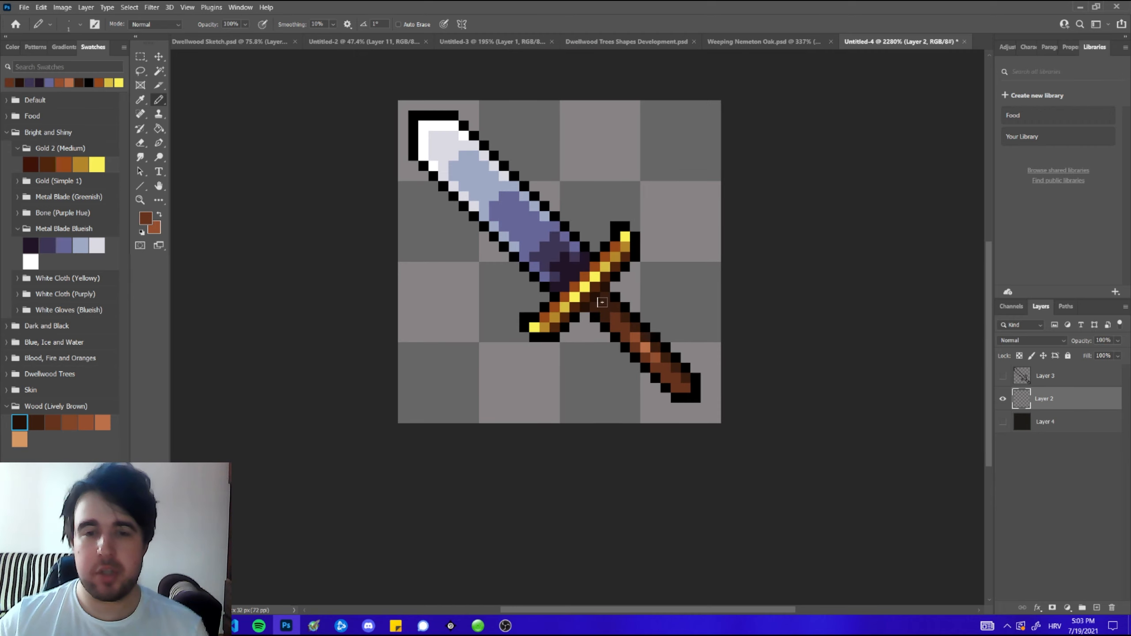
# - Paint a 2x2 orange gem on the blade's base with one bright yellow and one light blue pixel, using colours sampled from guard and blade
pyautogui.scroll(1, 585, 305)
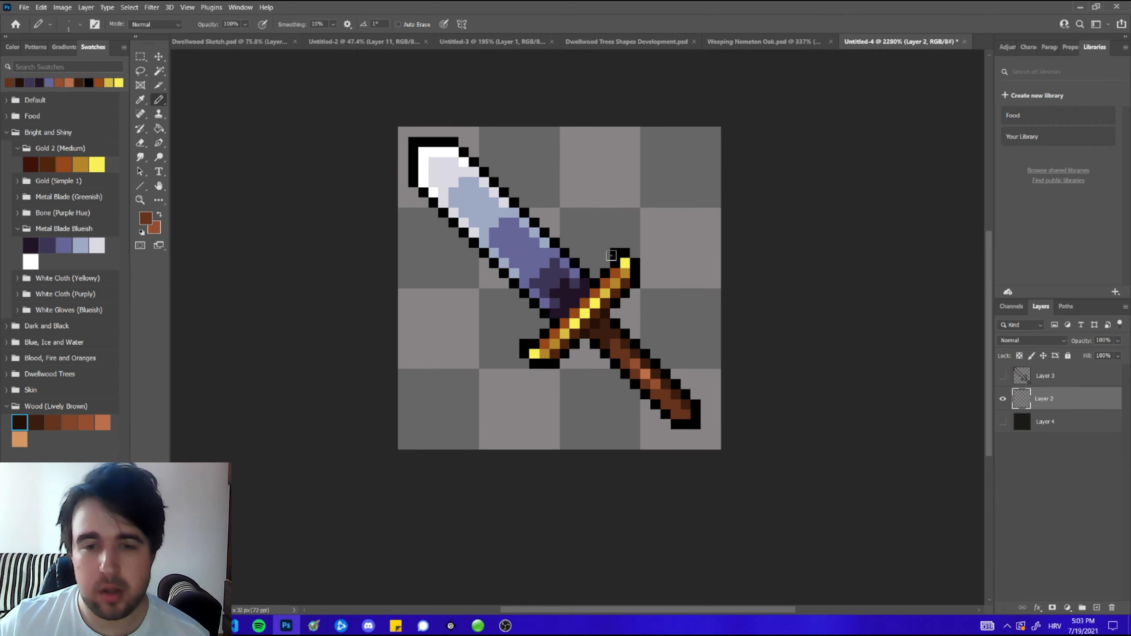
pyautogui.hscroll(1, 606, 255)
pyautogui.scroll(1, 571, 319)
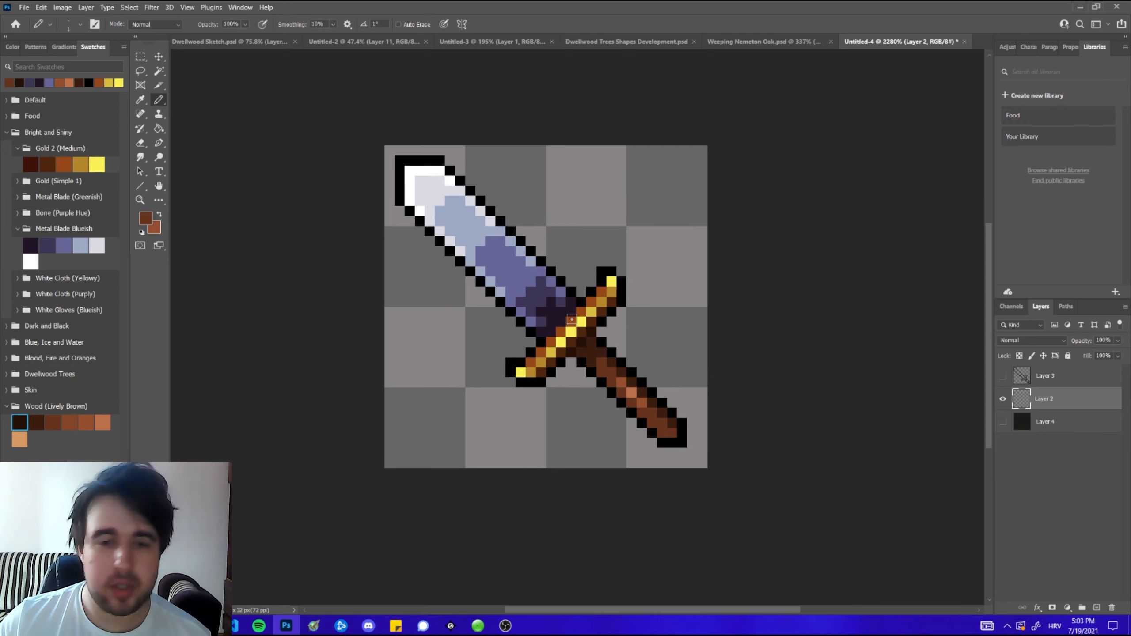
pyautogui.keyDown('alt'); pyautogui.click(566, 321); pyautogui.keyUp('alt')
pyautogui.moveTo(541, 303)
pyautogui.mouseDown()
pyautogui.moveTo(551, 313)
pyautogui.moveTo(551, 303)
pyautogui.mouseUp()
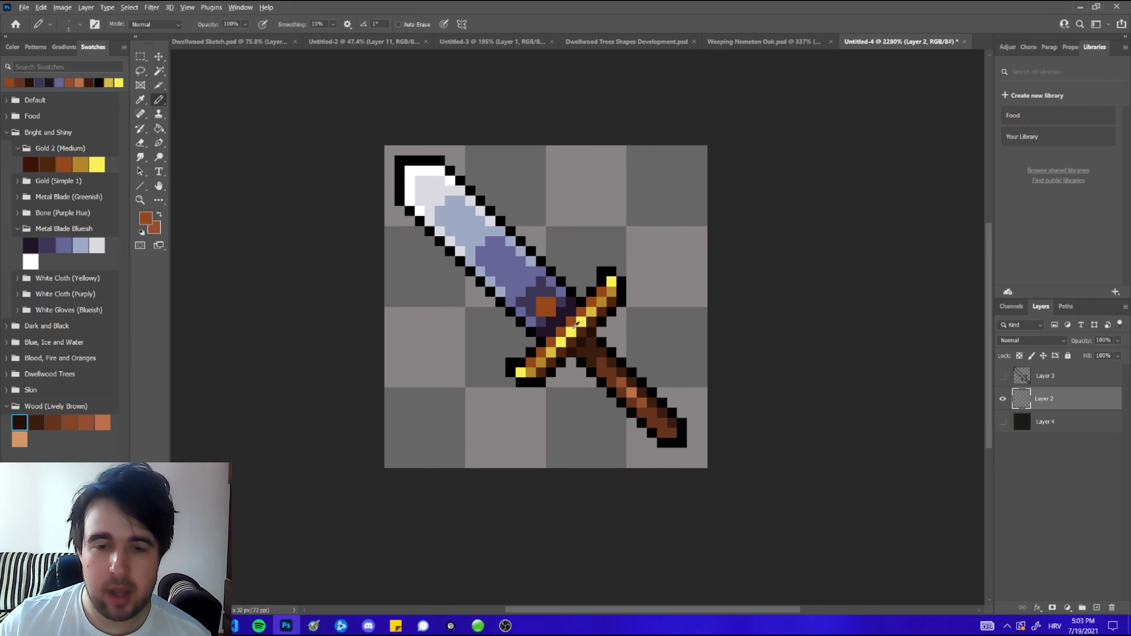
pyautogui.keyDown('alt'); pyautogui.click(571, 331); pyautogui.keyUp('alt')
pyautogui.click(539, 303)
pyautogui.keyDown('alt'); pyautogui.click(467, 206); pyautogui.keyUp('alt')
pyautogui.scroll(-8, 579, 299)
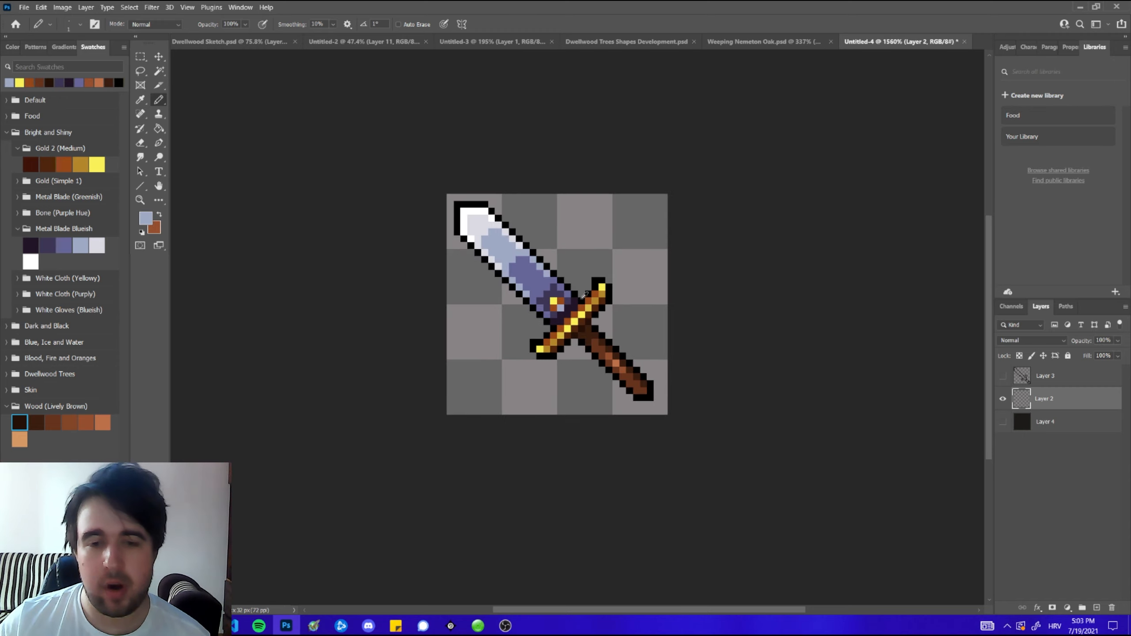
# - Select the 2x2 gem on the blade, place a copy of it on the handle's pommel, and clear the selection
pyautogui.scroll(7, 605, 320)
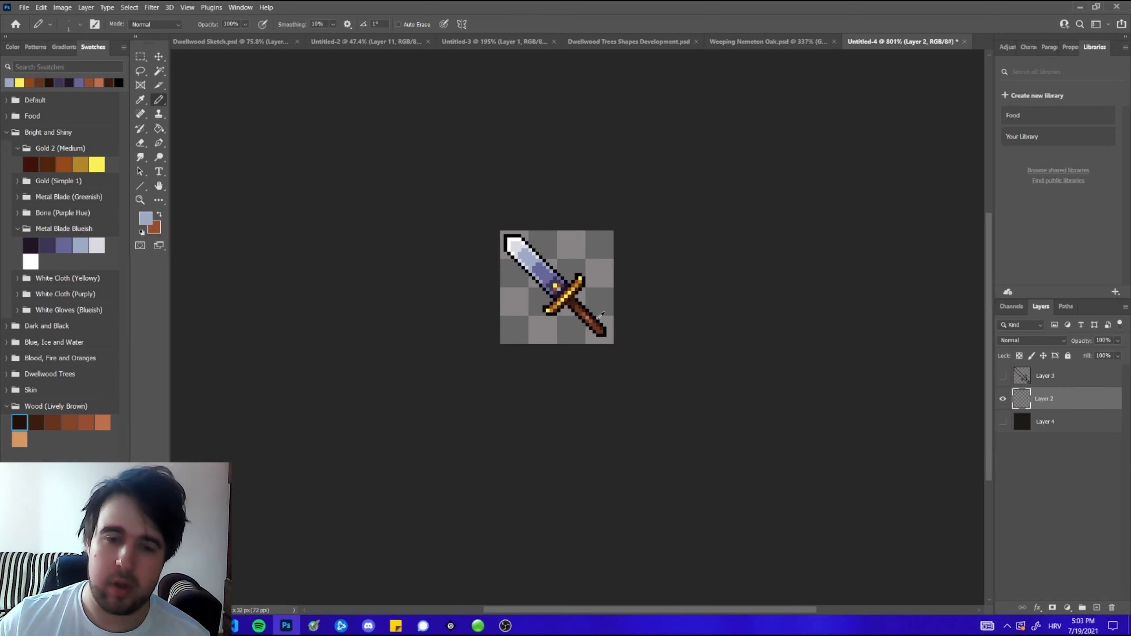
pyautogui.press('m')
pyautogui.click(158, 57)
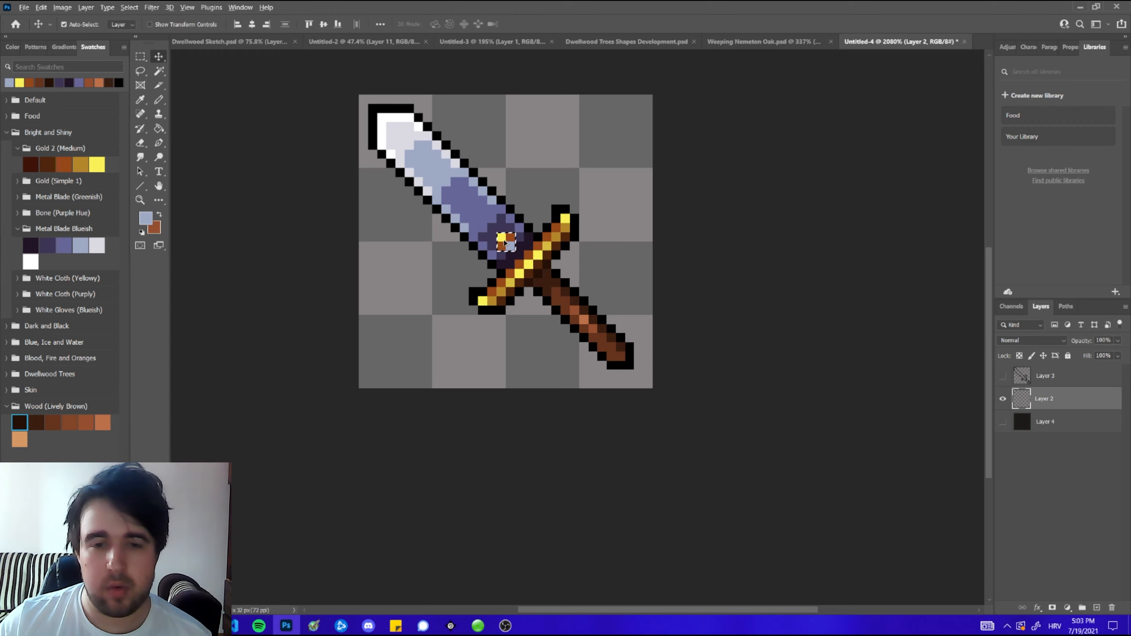
pyautogui.keyDown('alt'); pyautogui.moveTo(505, 243); pyautogui.dragTo(616, 355); pyautogui.keyUp('alt')
pyautogui.hotkey('ctrl', 'd')
pyautogui.press('b')
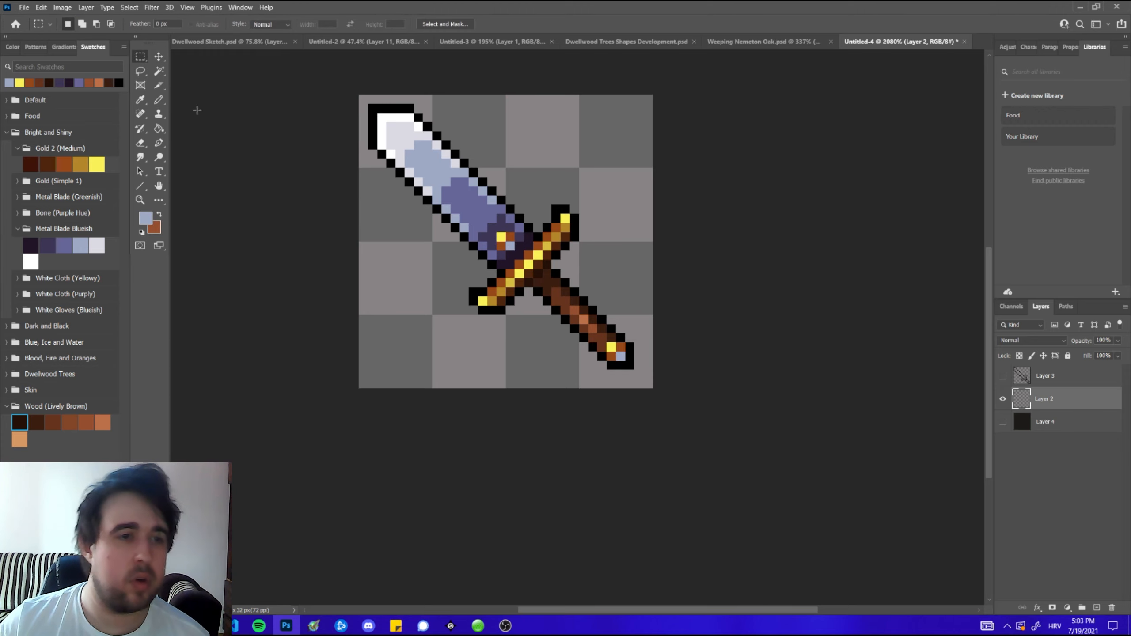
# - Extend both crossguard ends towards the blade with a sampled darker gold pixel and outline the new tips in black
pyautogui.scroll(2, 353, 181)
pyautogui.keyDown('alt'); pyautogui.click(483, 334); pyautogui.keyUp('alt')
pyautogui.click(474, 327)
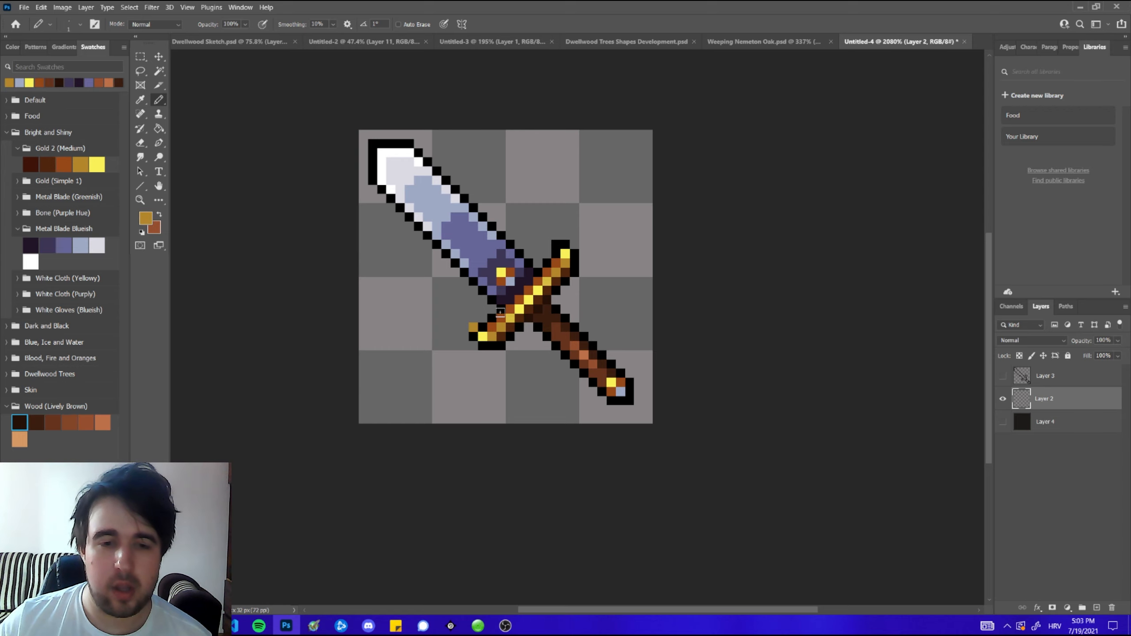
pyautogui.keyDown('alt'); pyautogui.click(547, 257); pyautogui.keyUp('alt')
pyautogui.moveTo(547, 244); pyautogui.dragTo(560, 233)
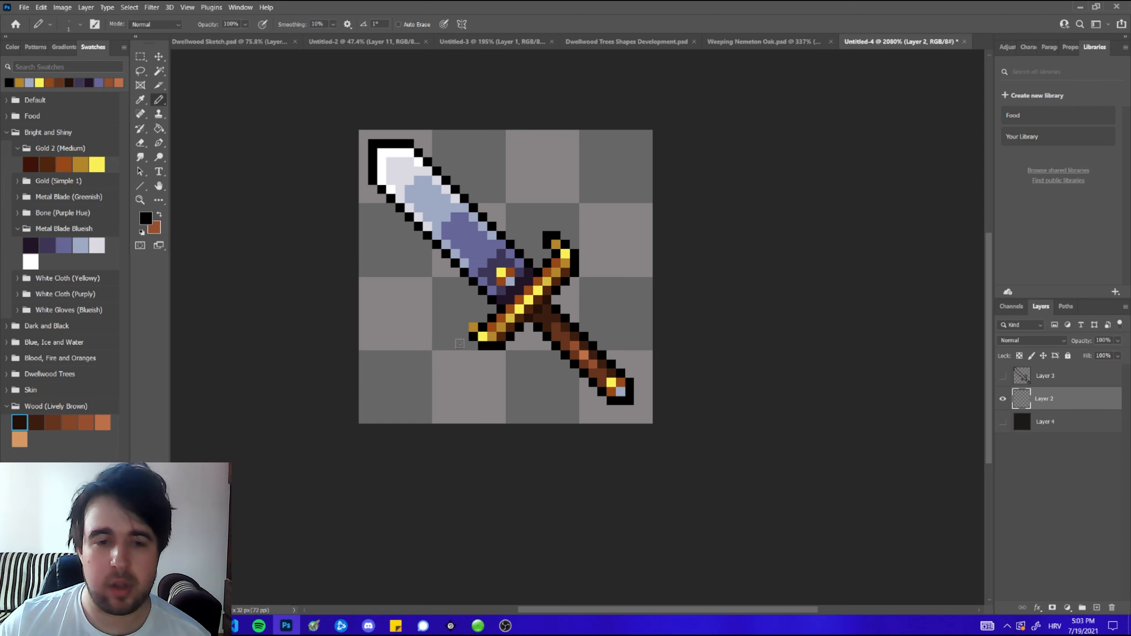
pyautogui.moveTo(464, 334); pyautogui.dragTo(474, 318)
pyautogui.hotkey('ctrl', 'z')
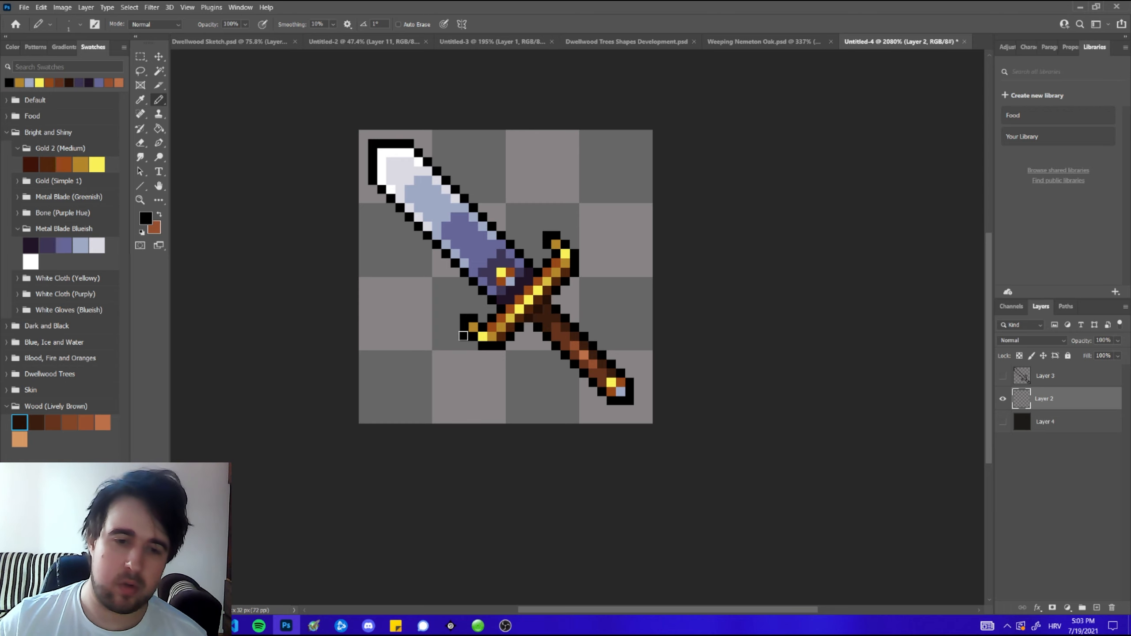
# - Draw a black outline for a triangular collar between the crossguard and the grip, and colour its inside dark brown
pyautogui.scroll(-2, 480, 320)
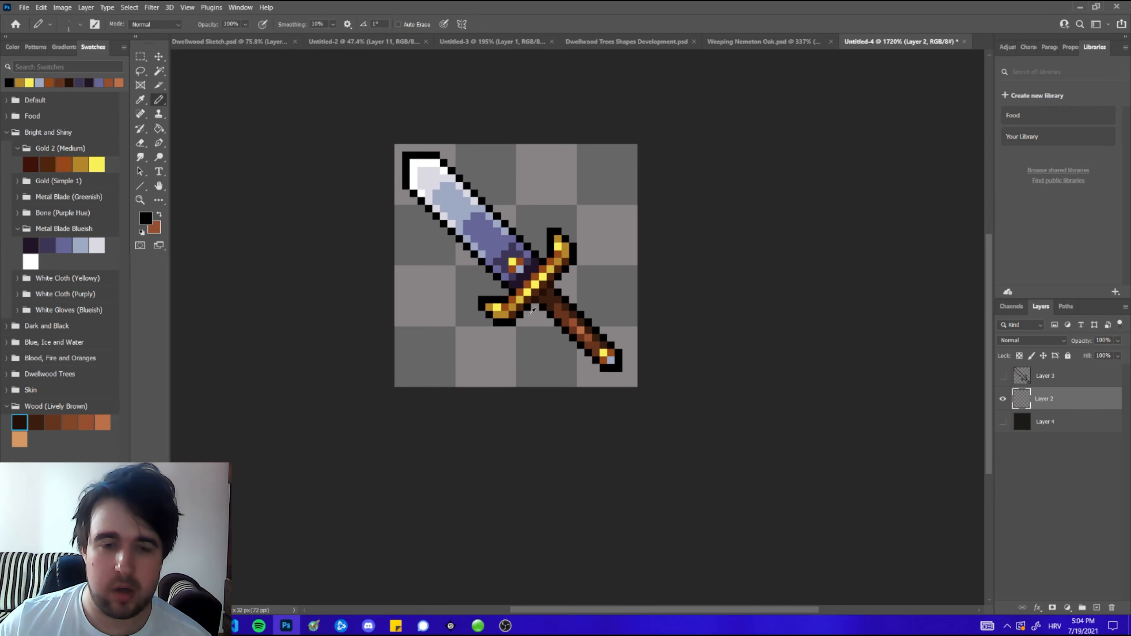
pyautogui.moveTo(534, 311); pyautogui.dragTo(544, 312)
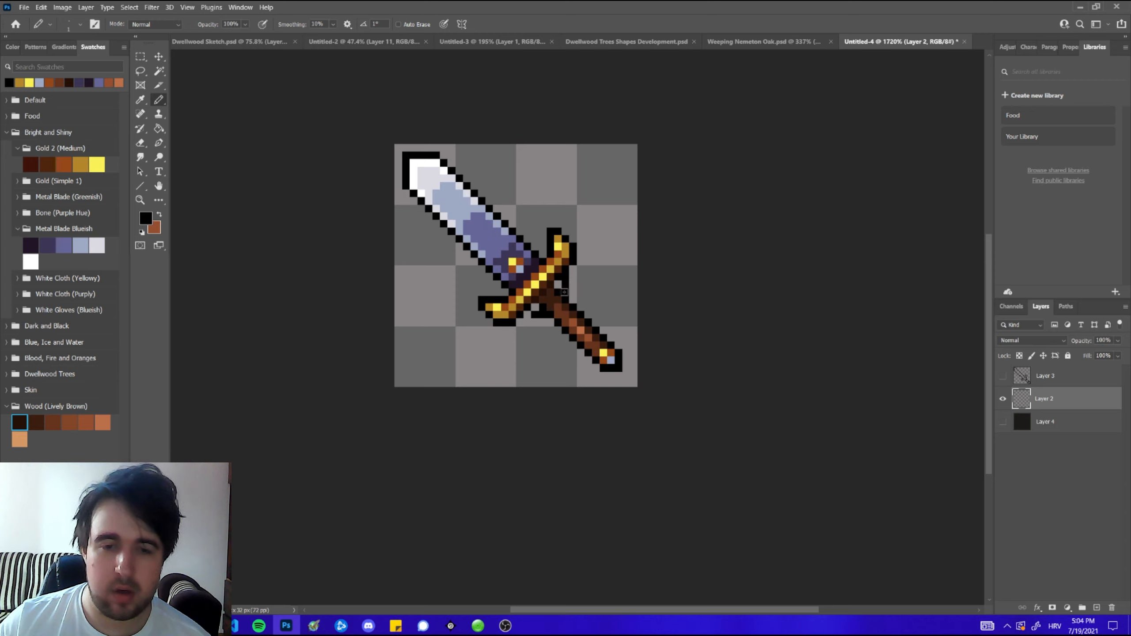
pyautogui.keyDown('alt'); pyautogui.click(556, 275); pyautogui.keyUp('alt')
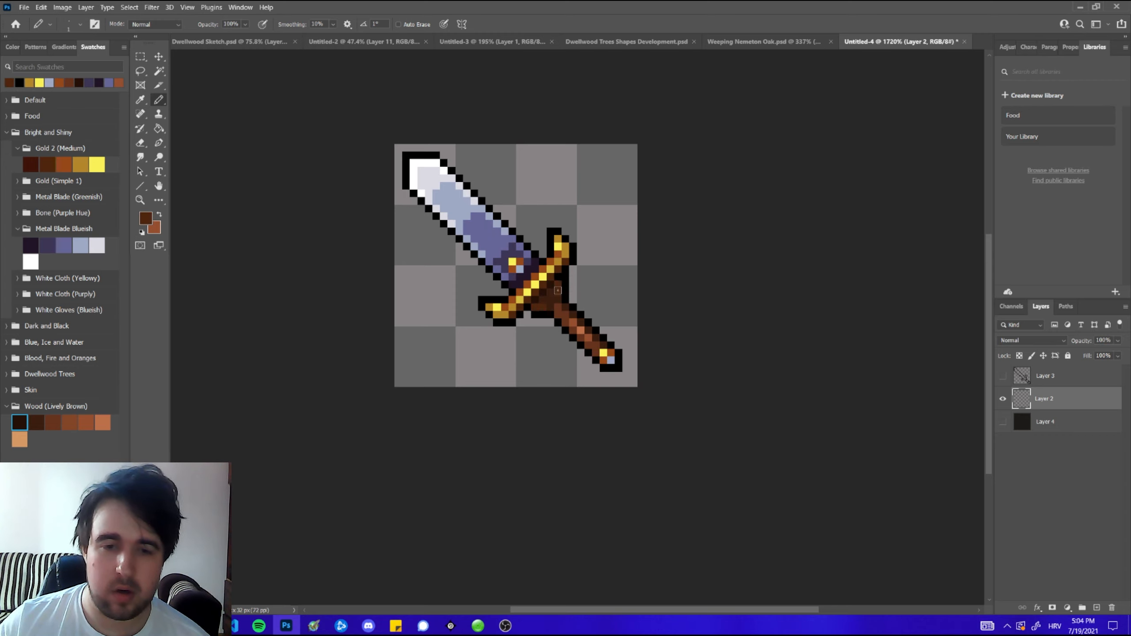
pyautogui.keyDown('alt'); pyautogui.click(534, 313); pyautogui.keyUp('alt')
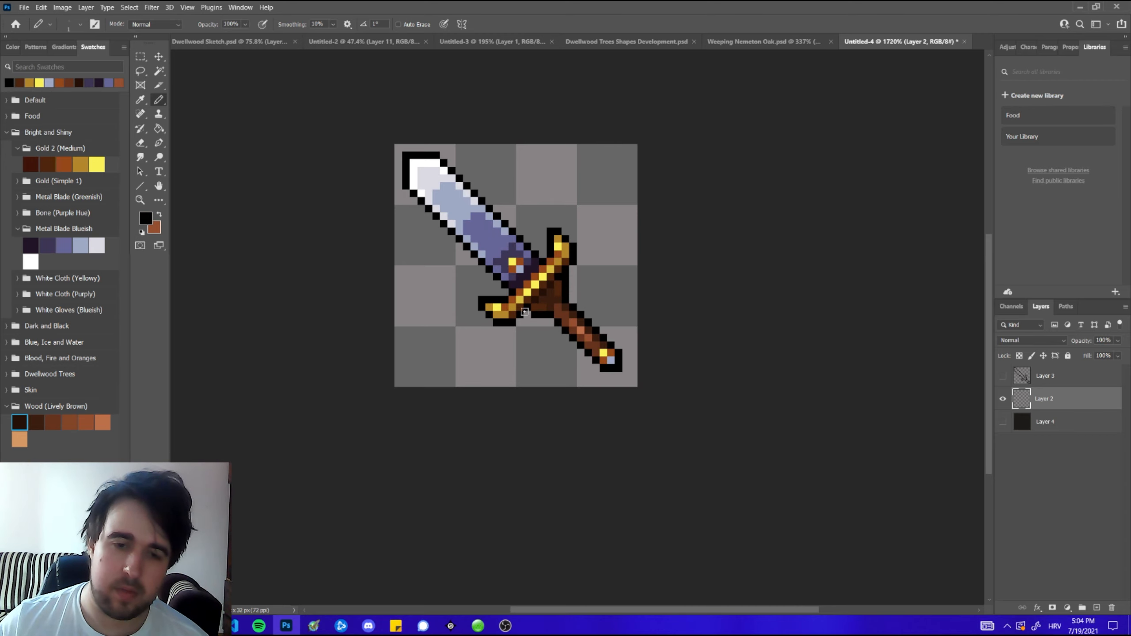
# - Add gold pixels along the collar's edges and orange-brown shading pixels where it meets the grip, using colours sampled from the crossguard
pyautogui.keyDown('alt'); pyautogui.click(559, 260); pyautogui.keyUp('alt')
pyautogui.click(545, 307)
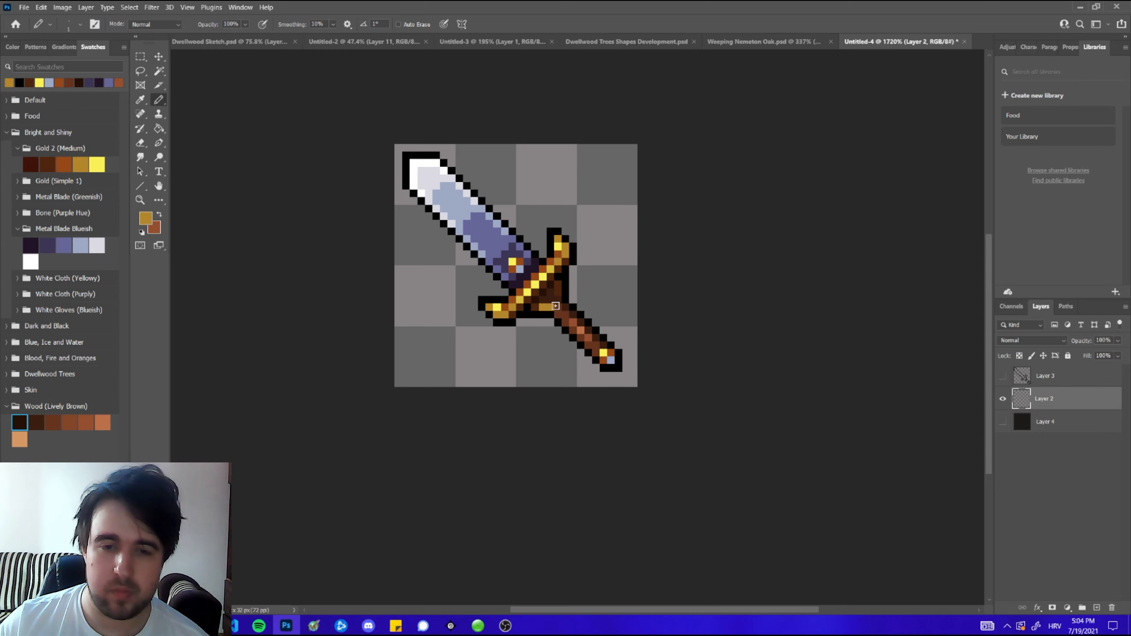
pyautogui.scroll(-2, 556, 293)
pyautogui.scroll(3, 552, 298)
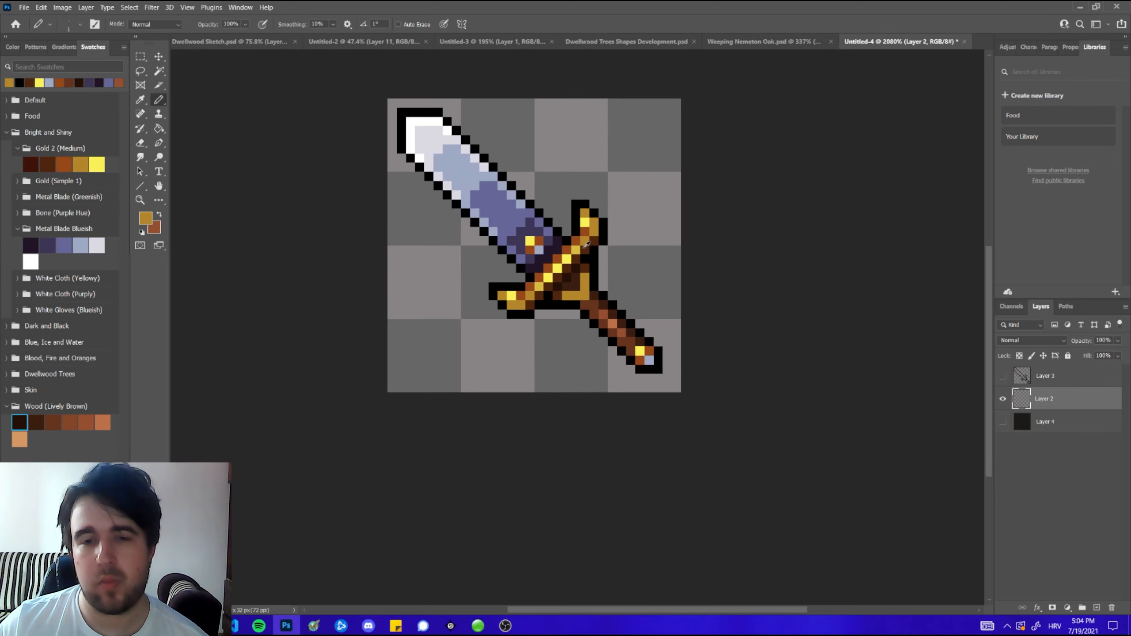
pyautogui.keyDown('alt'); pyautogui.click(587, 232); pyautogui.keyUp('alt')
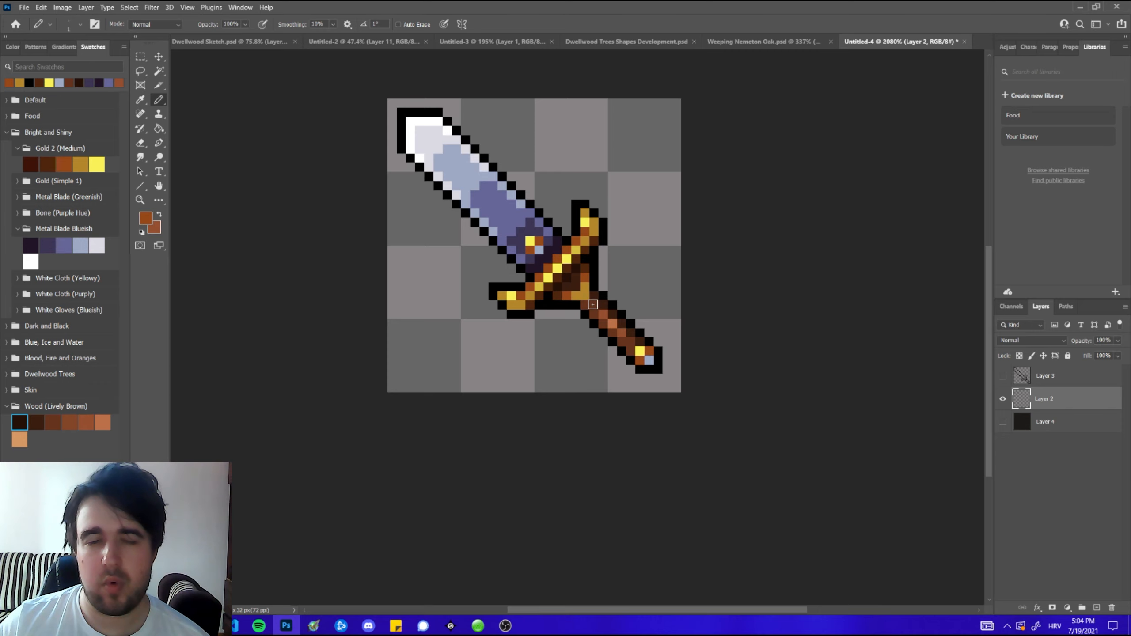
pyautogui.scroll(-8, 604, 320)
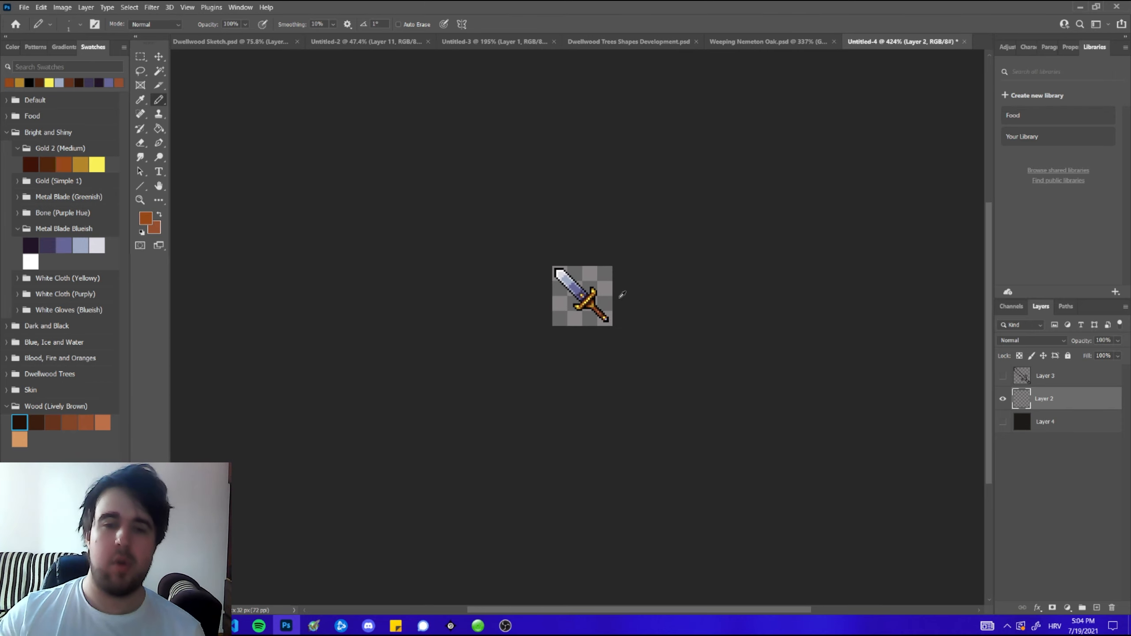
pyautogui.scroll(1, 626, 294)
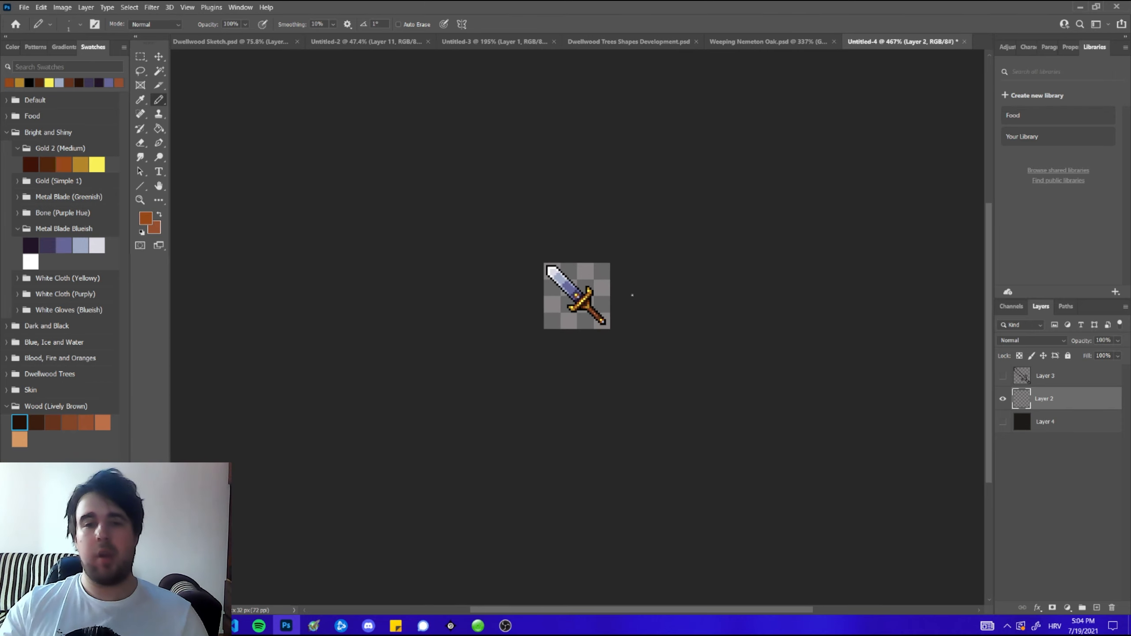
pyautogui.scroll(5, 632, 294)
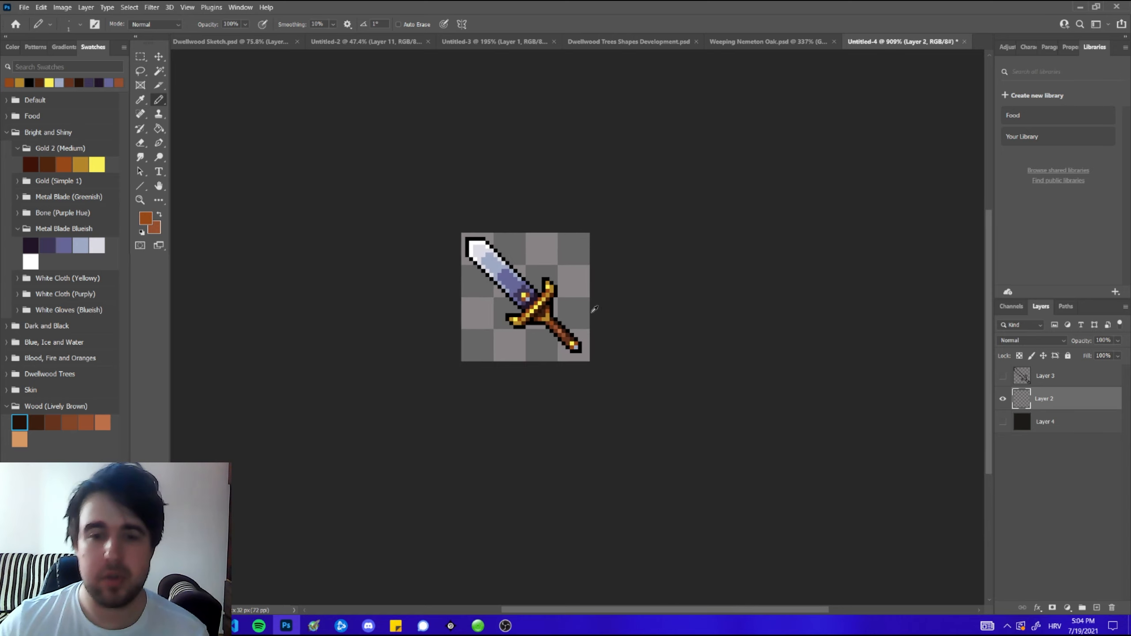
pyautogui.scroll(-5, 583, 310)
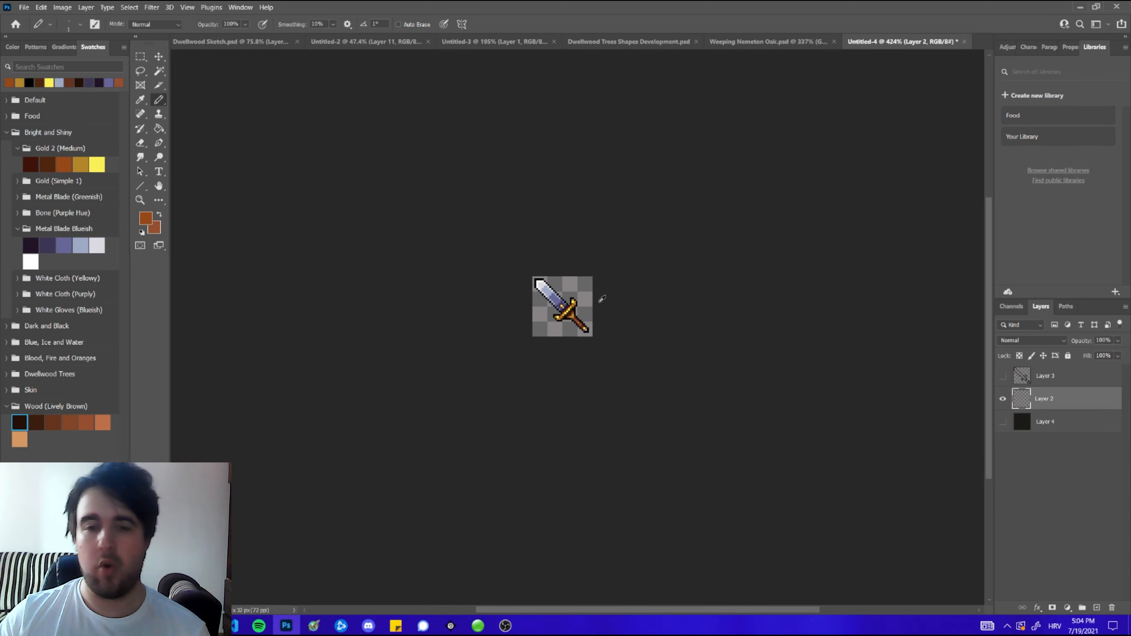
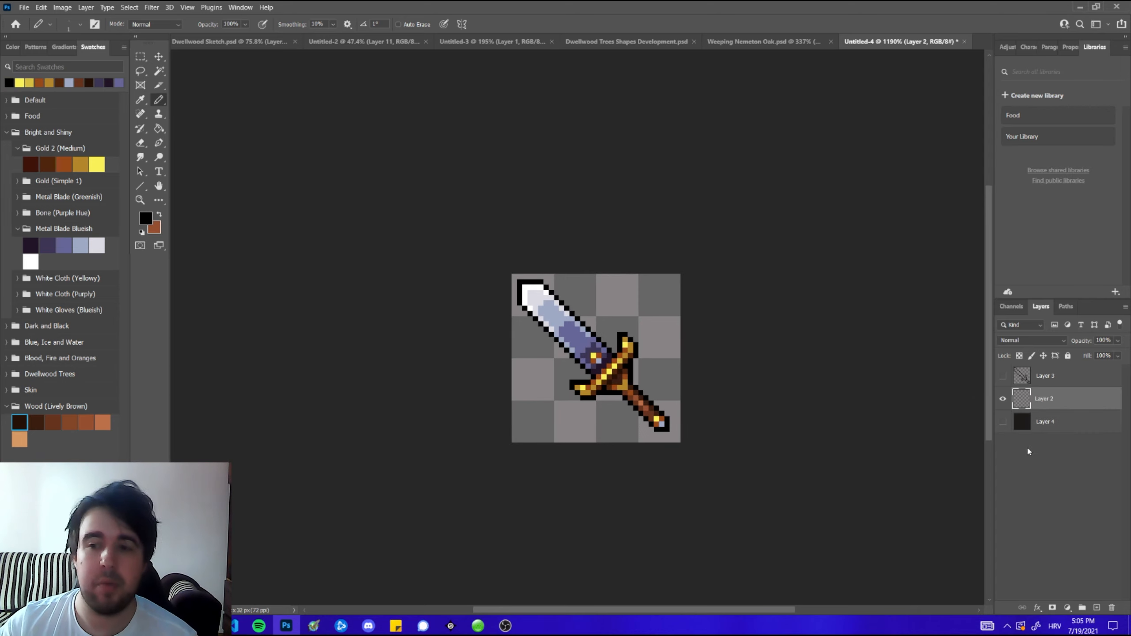
# - Hide Layer 2 with the finished sword, show and select the outline on Layer 3, and activate the Paint Bucket
pyautogui.click(1003, 398)
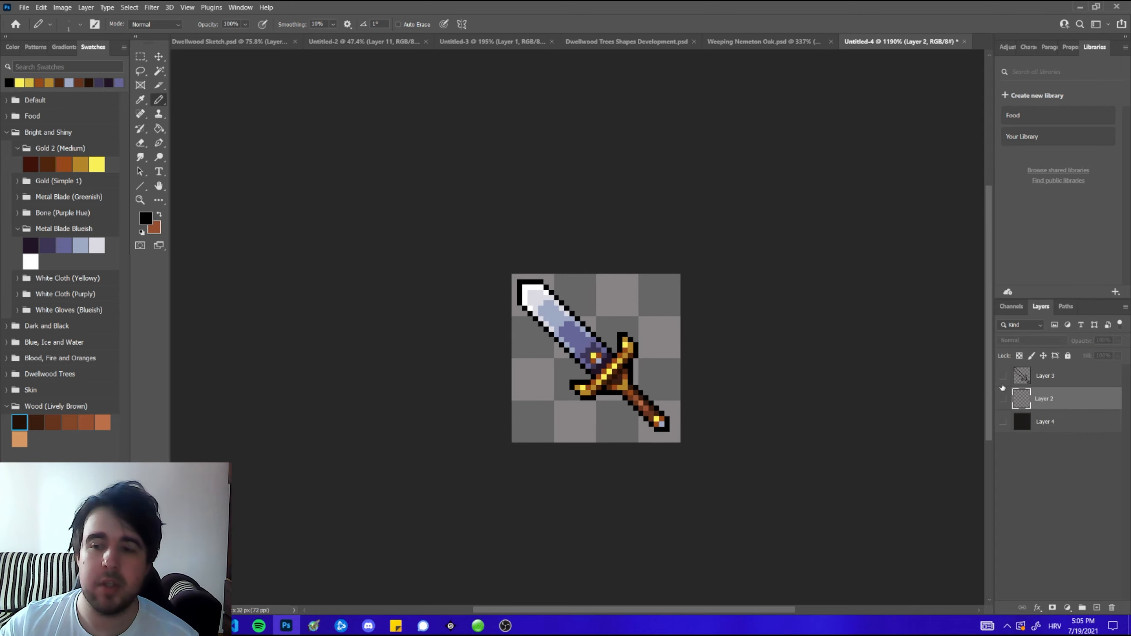
pyautogui.click(1002, 375)
pyautogui.click(1045, 375)
pyautogui.click(160, 129)
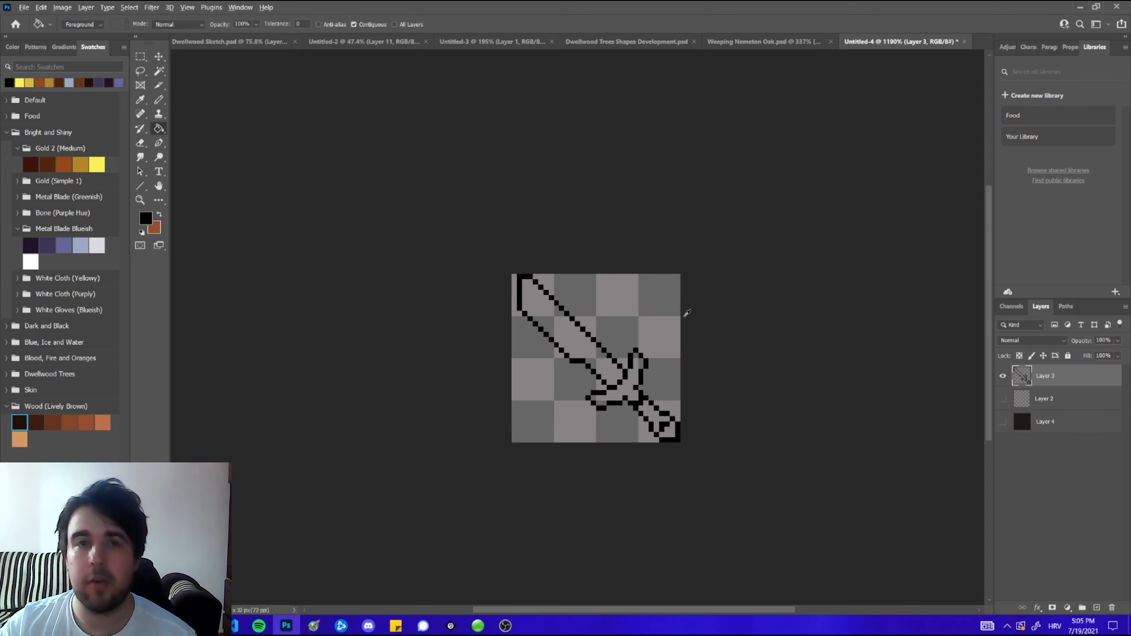
pyautogui.scroll(3, 688, 367)
pyautogui.scroll(-4, 539, 299)
pyautogui.scroll(2, 533, 304)
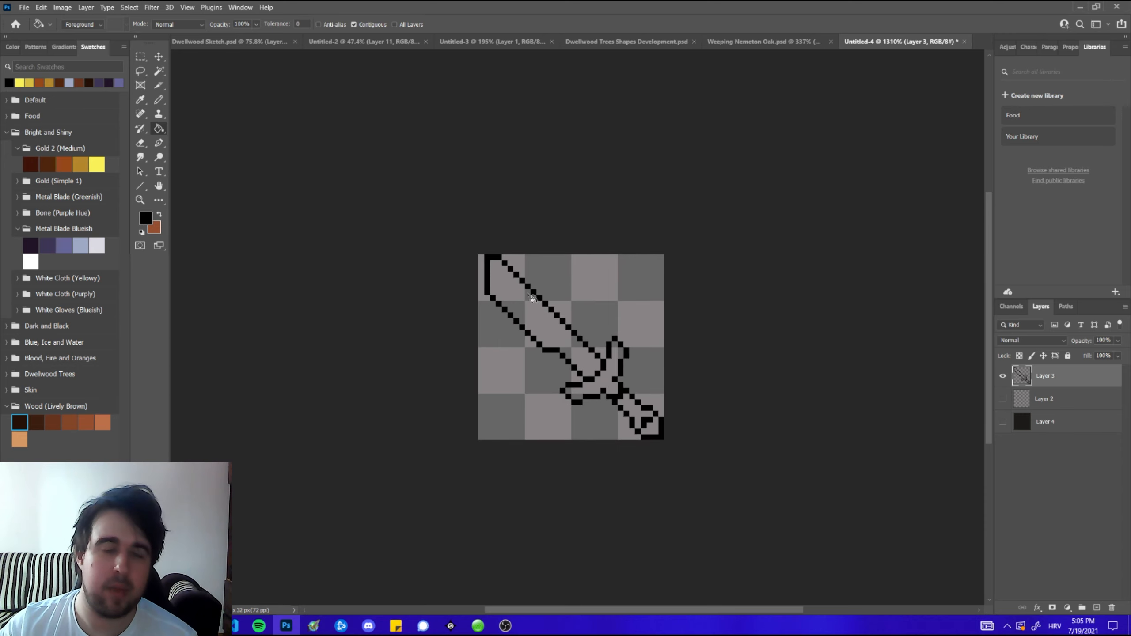
pyautogui.scroll(3, 576, 324)
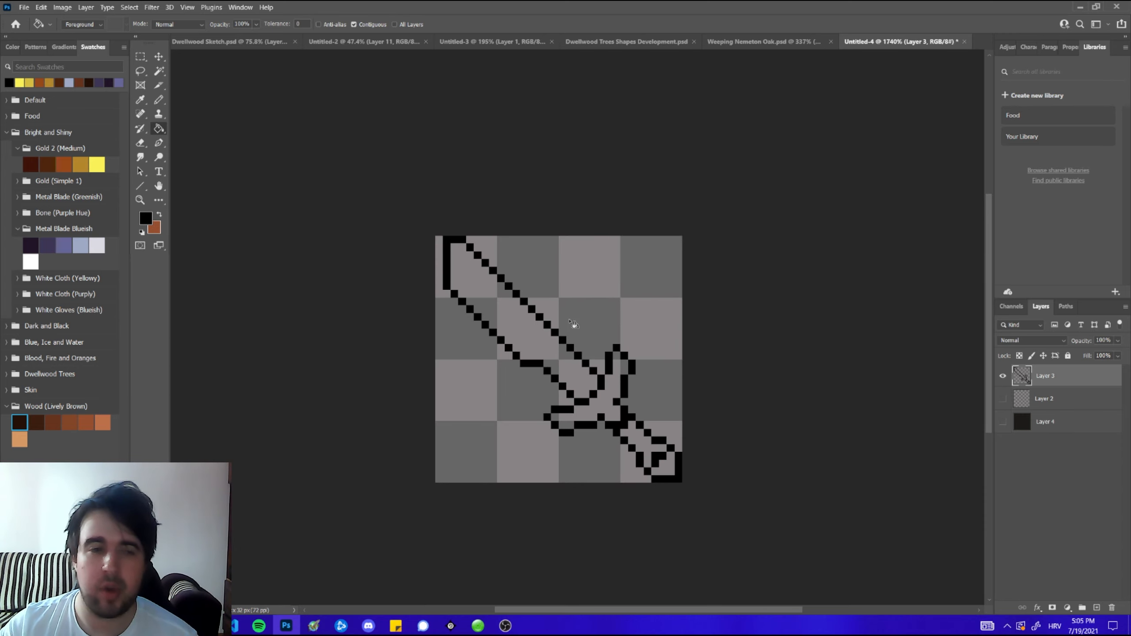
pyautogui.scroll(-3, 574, 324)
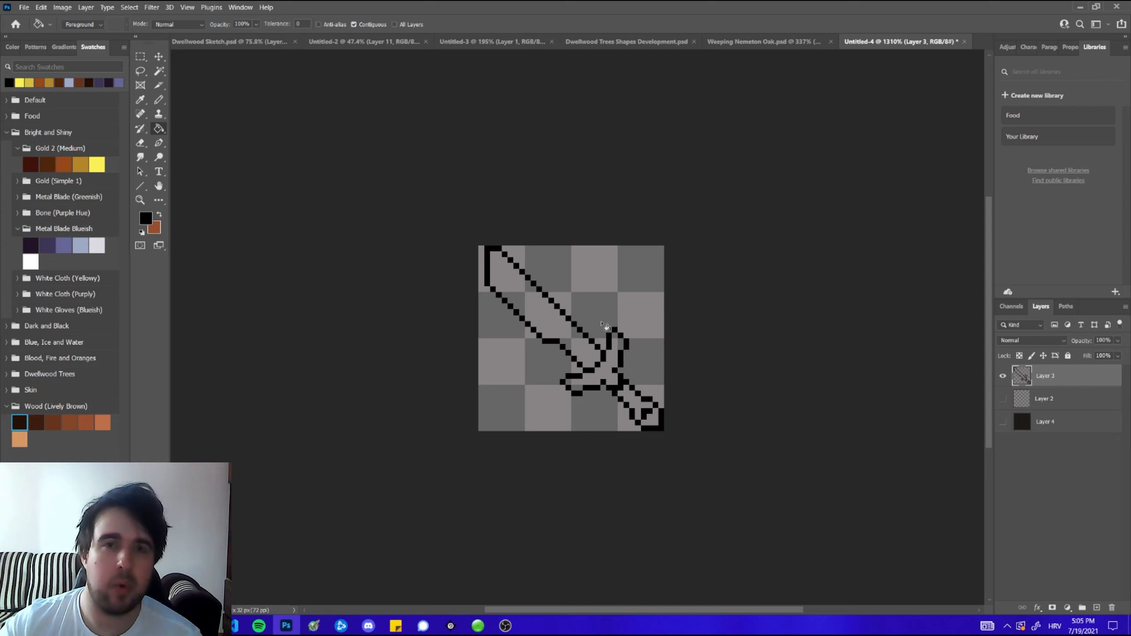
pyautogui.scroll(-1, 601, 323)
pyautogui.scroll(2, 601, 321)
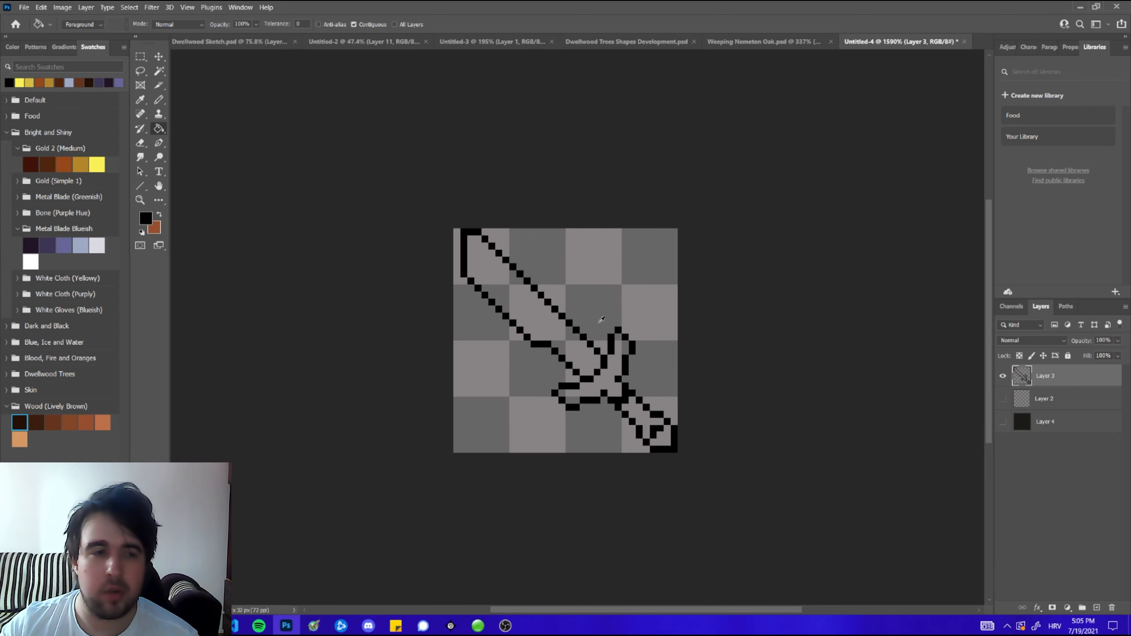
pyautogui.scroll(1, 601, 320)
pyautogui.scroll(-2, 574, 308)
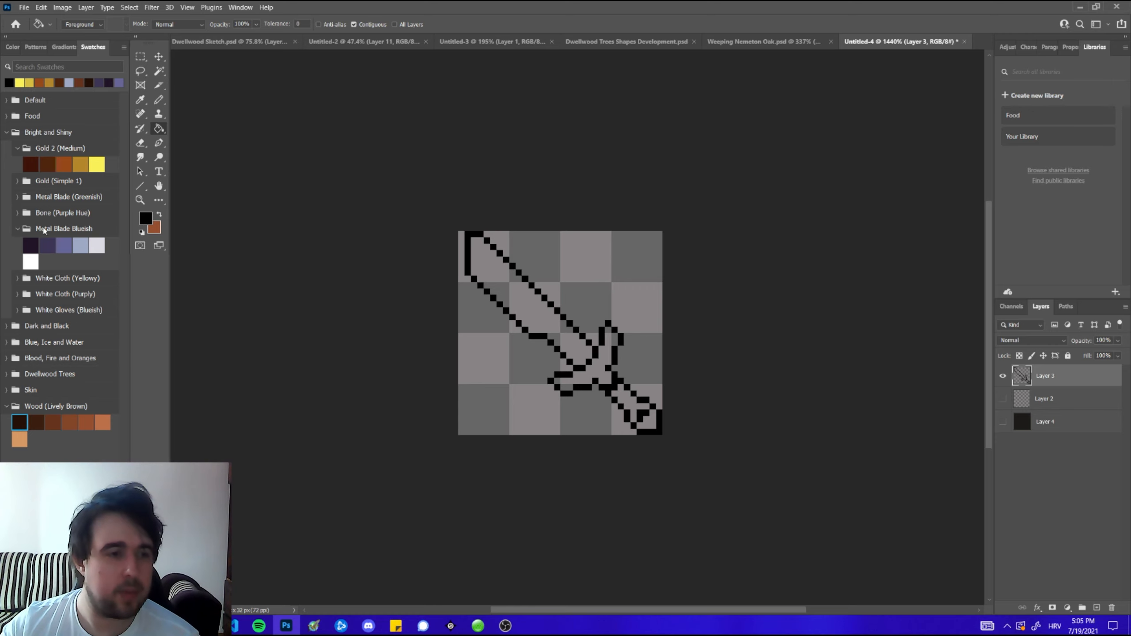
pyautogui.click(30, 246)
pyautogui.click(494, 285)
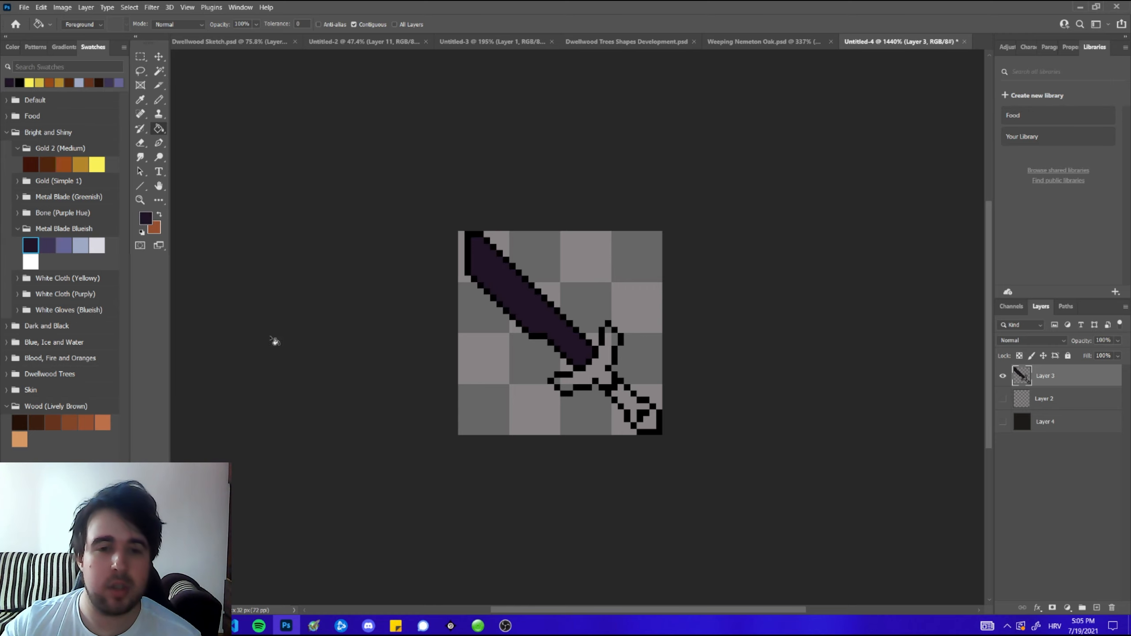
pyautogui.hotkey('ctrl', 'z')
# - Fill the blade with the second Metal Blade Bluesh colour and the crossguard with the second Gold 2 (Medium) brown
pyautogui.click(48, 246)
pyautogui.click(499, 294)
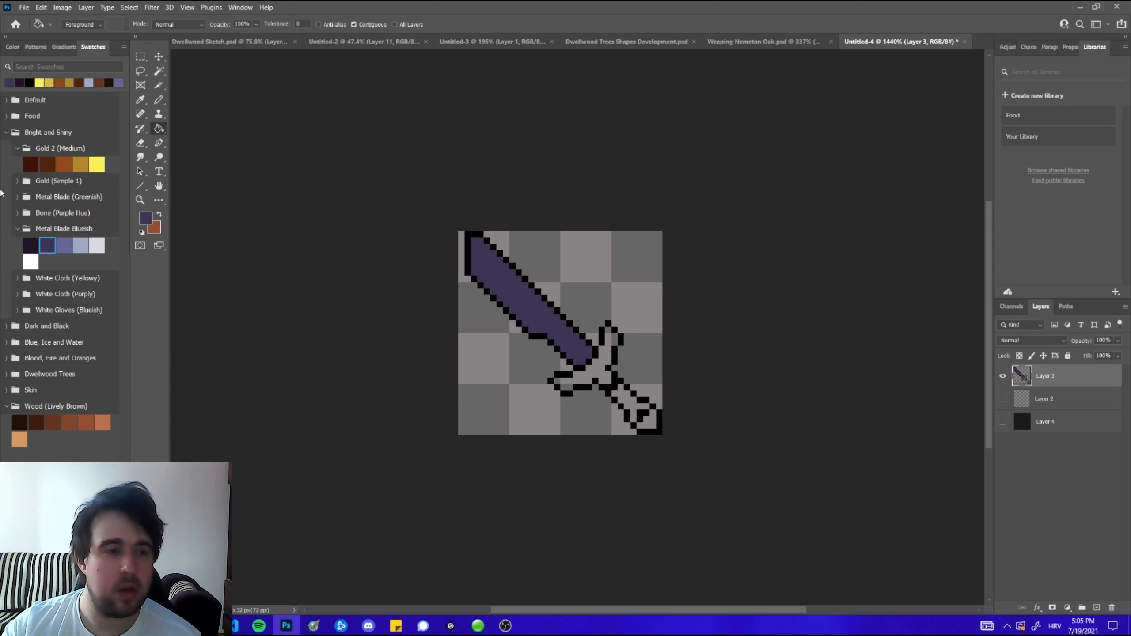
pyautogui.click(47, 165)
pyautogui.click(619, 392)
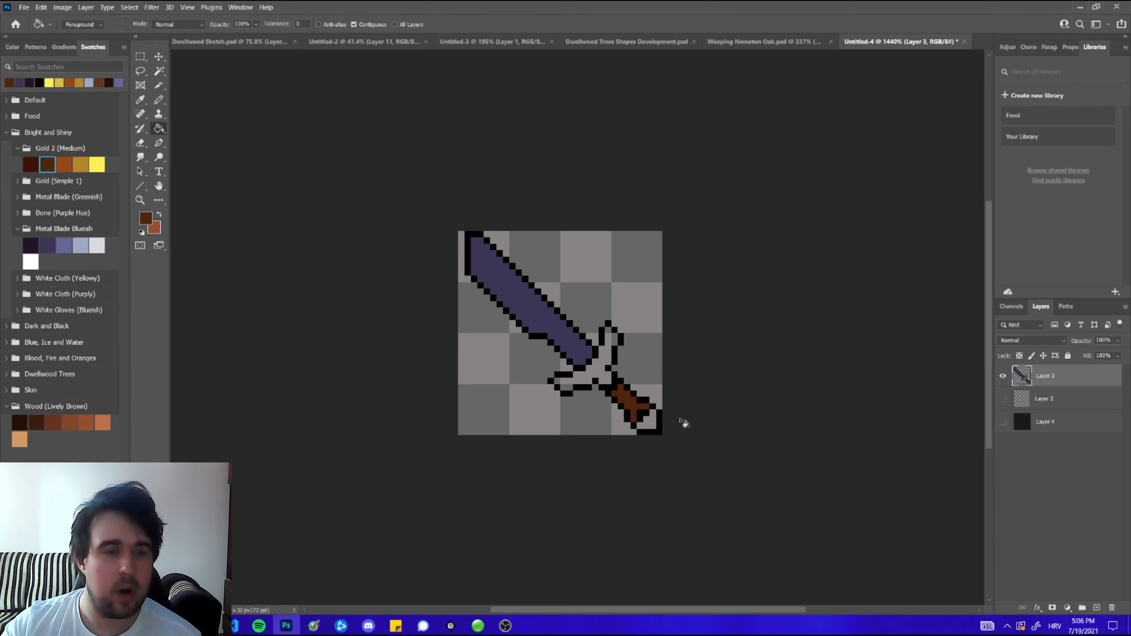
pyautogui.hotkey('ctrl', 'z')
pyautogui.click(575, 381)
# - Fill the grip and the pommel with the second Wood (Lively Brown) colour
pyautogui.click(36, 423)
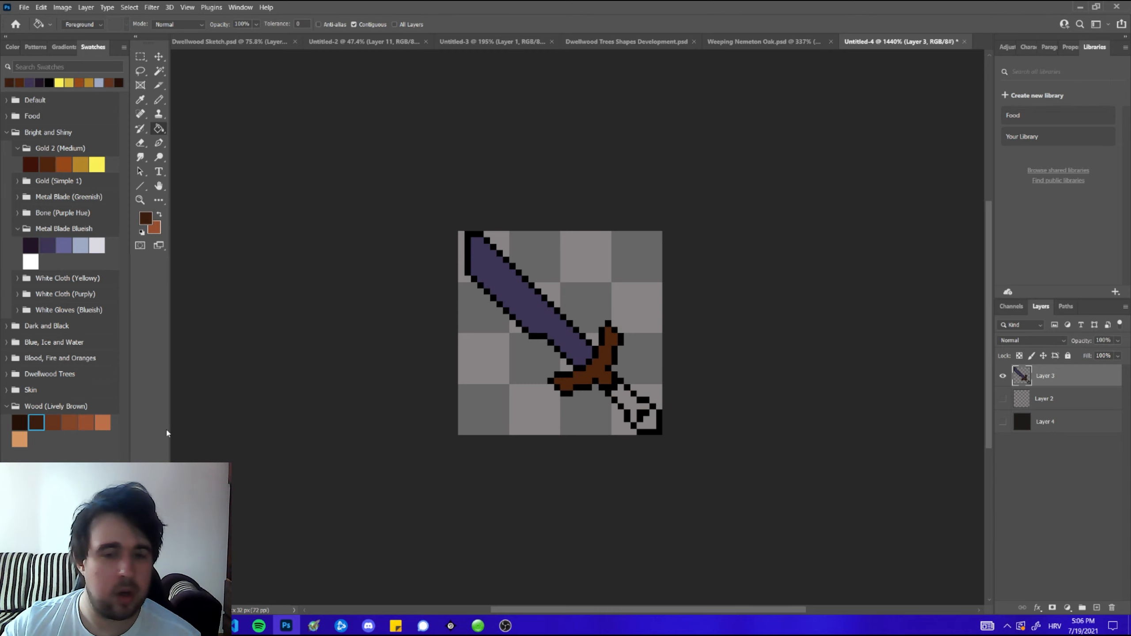
pyautogui.click(622, 404)
pyautogui.click(646, 414)
# - Paint the tip half of the blade on Layer 6 with the third Metal Blade Bluesh colour using the Pencil
pyautogui.scroll(2, 571, 182)
pyautogui.click(160, 99)
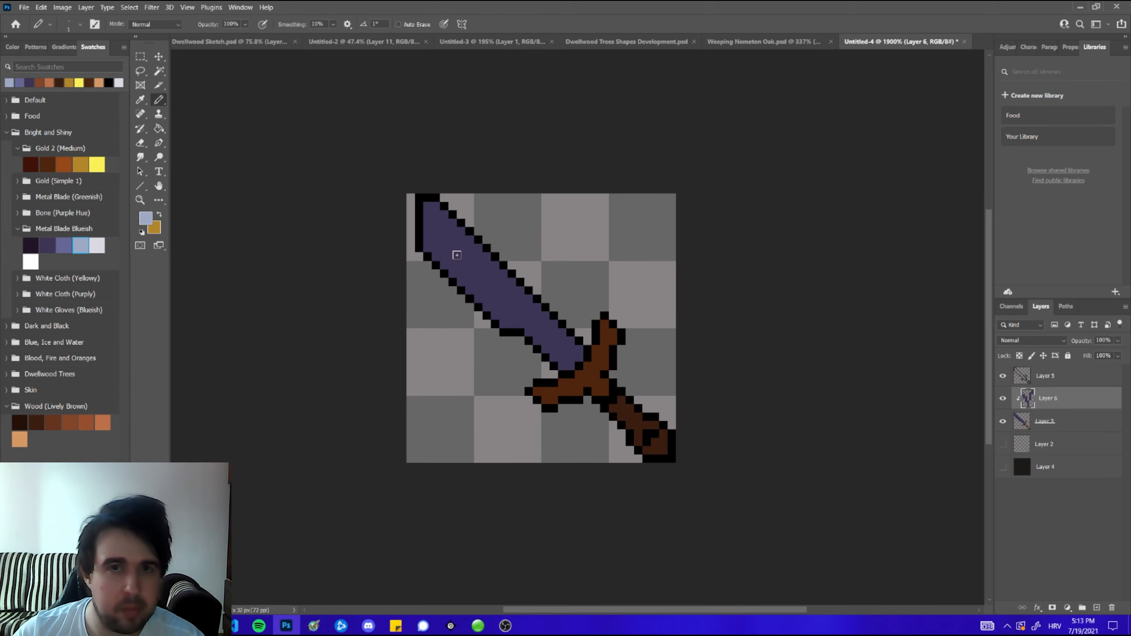
pyautogui.scroll(2, 442, 238)
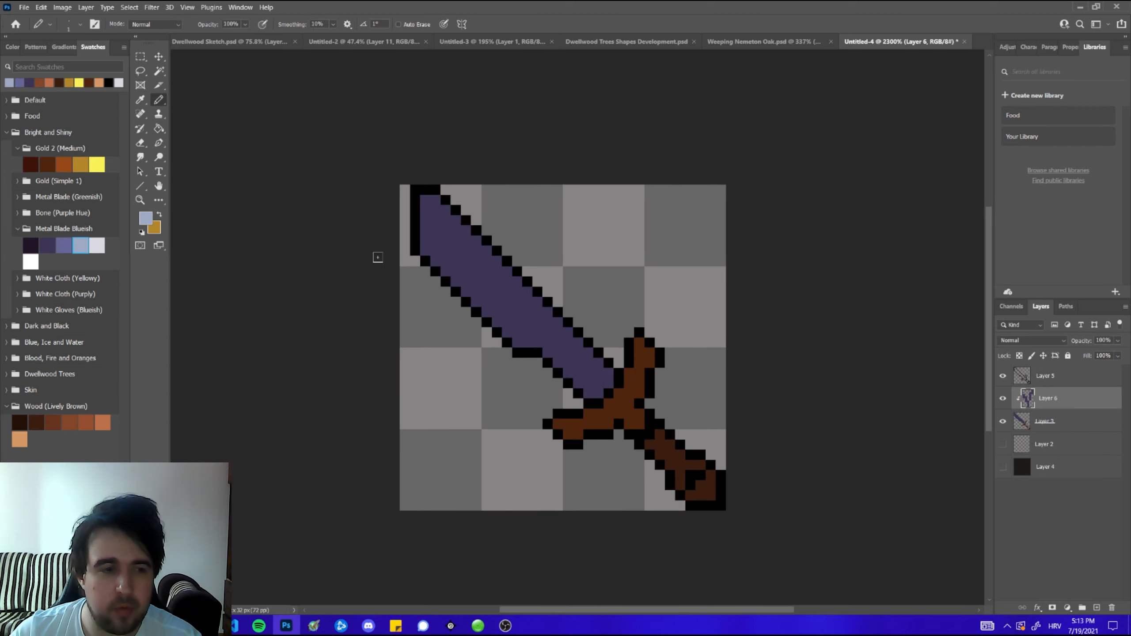
pyautogui.scroll(-1, 377, 255)
pyautogui.click(64, 245)
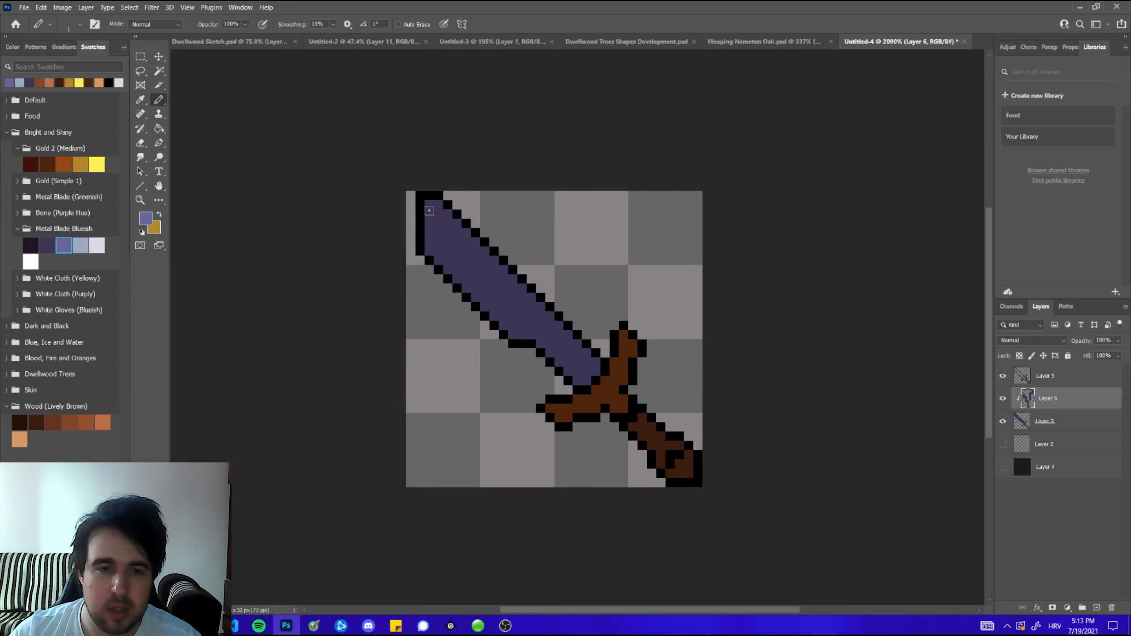
pyautogui.moveTo(429, 201)
pyautogui.mouseDown()
pyautogui.moveTo(430, 249)
pyautogui.moveTo(441, 202)
pyautogui.moveTo(450, 264)
pyautogui.moveTo(437, 230)
pyautogui.moveTo(465, 288)
pyautogui.mouseUp()
pyautogui.press(']')
pyautogui.press(']')
pyautogui.press(']')
pyautogui.moveTo(461, 243)
pyautogui.mouseDown()
pyautogui.moveTo(497, 340)
pyautogui.moveTo(459, 197)
pyautogui.moveTo(529, 378)
pyautogui.moveTo(477, 208)
pyautogui.moveTo(545, 350)
pyautogui.mouseUp()
# - Refine the stepped boundary between the mid purple and the dark purple near the middle of the blade, pixel by pixel
pyautogui.press('[')
pyautogui.press('[')
pyautogui.press('[')
pyautogui.click(532, 307)
pyautogui.click(549, 354)
pyautogui.click(541, 326)
pyautogui.click(522, 288)
pyautogui.click(577, 409)
pyautogui.keyDown('alt'); pyautogui.click(586, 404); pyautogui.keyUp('alt')
pyautogui.click(577, 409)
pyautogui.keyDown('alt'); pyautogui.click(569, 351); pyautogui.keyUp('alt')
# - Paint a light blue-grey band from the tip along the blade's lower edge with a larger pencil and the fourth Metal Blade Bluesh colour
pyautogui.press(']')
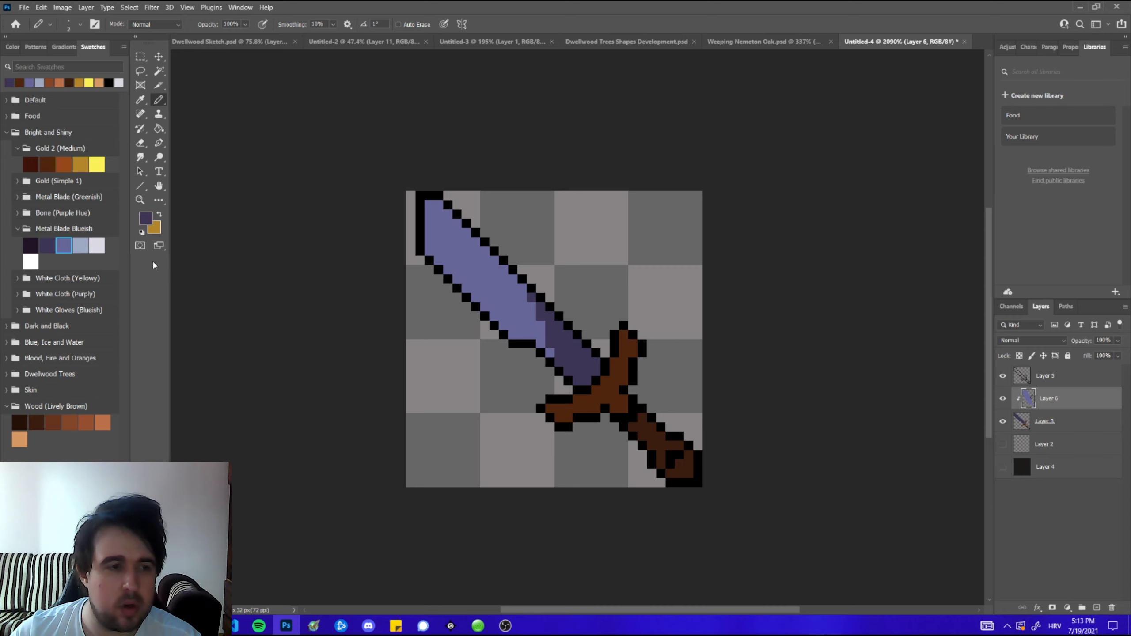
pyautogui.click(81, 250)
pyautogui.press(']')
pyautogui.press(']')
pyautogui.moveTo(439, 220)
pyautogui.mouseDown()
pyautogui.moveTo(437, 261)
pyautogui.moveTo(440, 227)
pyautogui.moveTo(485, 344)
pyautogui.moveTo(441, 232)
pyautogui.moveTo(499, 335)
pyautogui.mouseUp()
# - Highlight the tip and the adjoining lower edge of the blade with one-pixel strokes in the near-white Metal Blade Bluesh colour
pyautogui.click(99, 245)
pyautogui.keyDown('alt'); pyautogui.rightClick(440, 239); pyautogui.keyUp('alt')
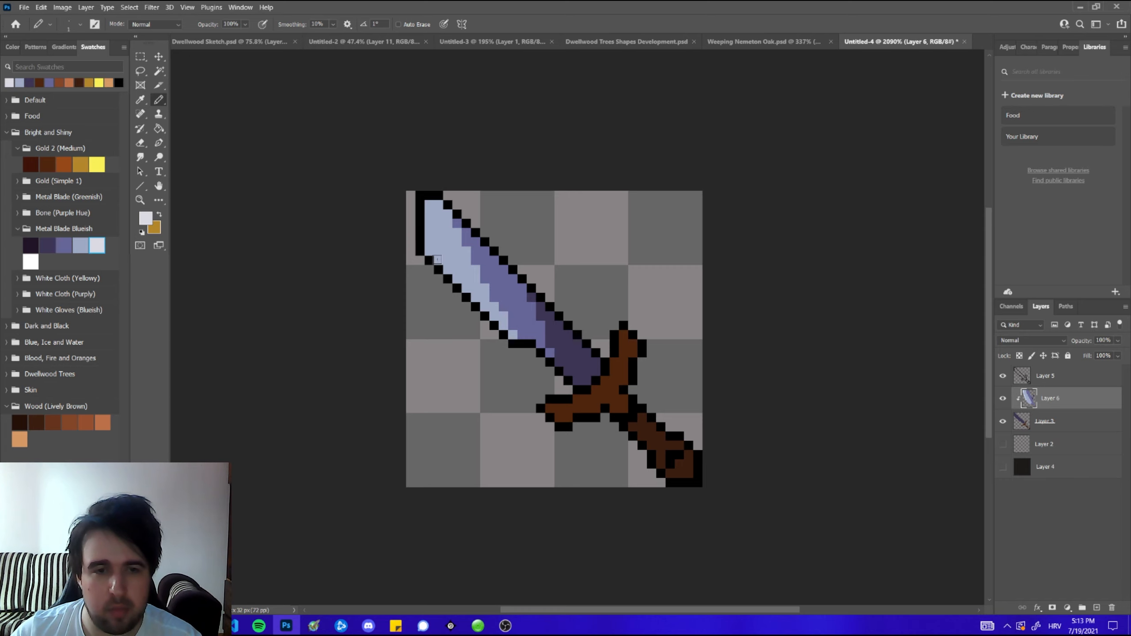
pyautogui.moveTo(437, 260)
pyautogui.mouseDown()
pyautogui.moveTo(419, 176)
pyautogui.moveTo(428, 254)
pyautogui.mouseUp()
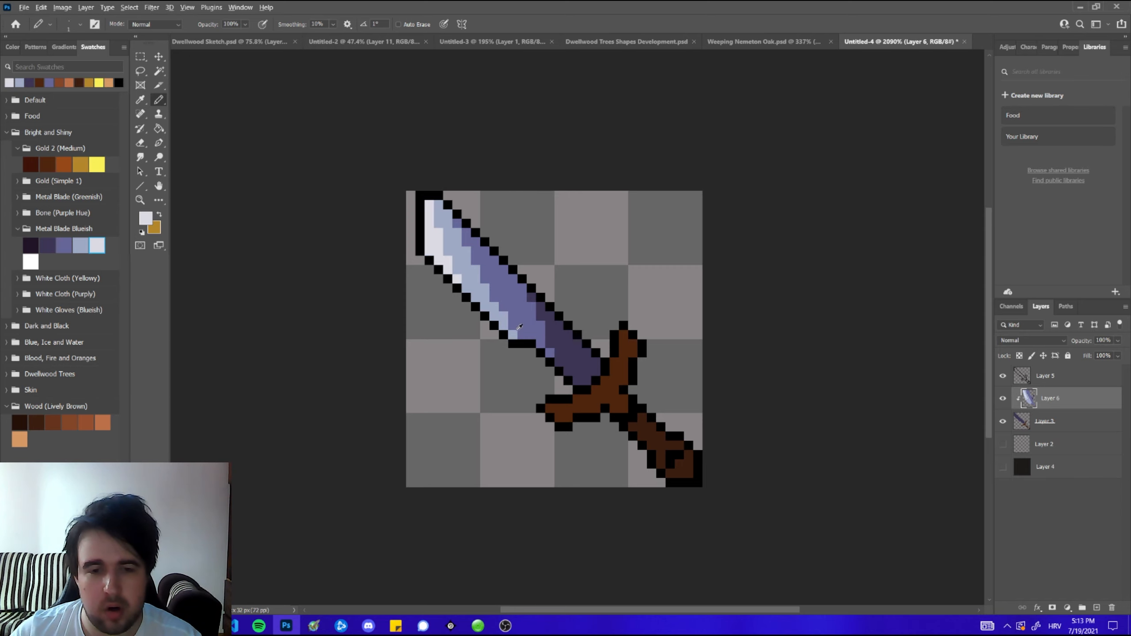
# - Touch up the tone transitions in the middle of the blade with blue-grey and purple sampled from it
pyautogui.keyDown('alt'); pyautogui.click(520, 327); pyautogui.keyUp('alt')
pyautogui.scroll(-10, 529, 314)
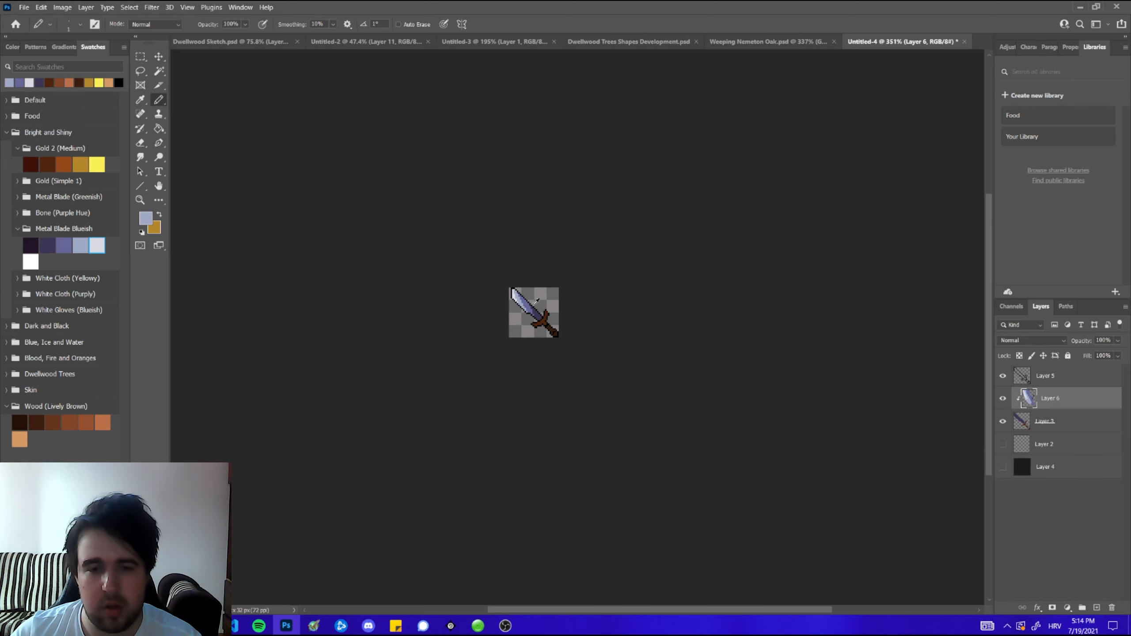
pyautogui.scroll(10, 536, 302)
pyautogui.keyDown('alt'); pyautogui.click(521, 313); pyautogui.keyUp('alt')
pyautogui.moveTo(534, 303)
pyautogui.mouseDown()
pyautogui.moveTo(564, 389)
pyautogui.moveTo(578, 336)
pyautogui.moveTo(594, 384)
pyautogui.moveTo(577, 331)
pyautogui.moveTo(586, 343)
pyautogui.moveTo(595, 412)
pyautogui.moveTo(574, 325)
pyautogui.moveTo(576, 354)
pyautogui.moveTo(535, 307)
pyautogui.mouseUp()
# - Shade the base of the blade beside the crossguard with the darkest Metal Blade Bluesh colour and touch up the neighbouring purple tones
pyautogui.click(31, 245)
pyautogui.keyDown('alt'); pyautogui.click(540, 323); pyautogui.keyUp('alt')
pyautogui.keyDown('alt'); pyautogui.click(527, 334); pyautogui.keyUp('alt')
pyautogui.click(530, 313)
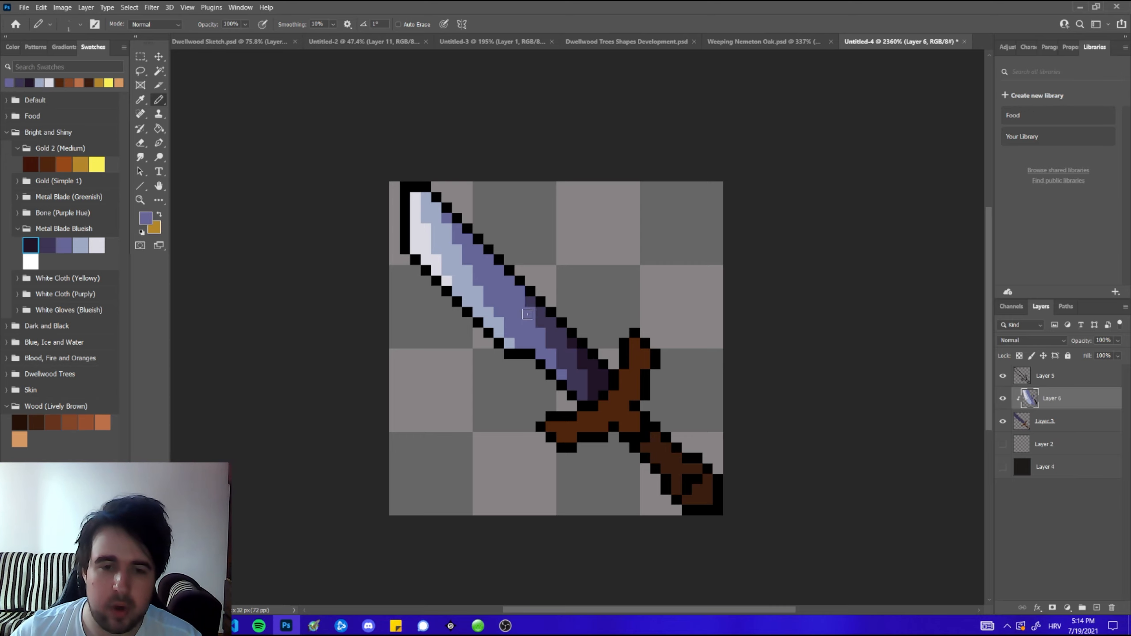
# - Extend the dark purple shading towards the tip with single pixels along the blade's upper edge
pyautogui.keyDown('alt'); pyautogui.click(530, 303); pyautogui.keyUp('alt')
pyautogui.click(519, 290)
pyautogui.click(510, 281)
pyautogui.scroll(-10, 496, 268)
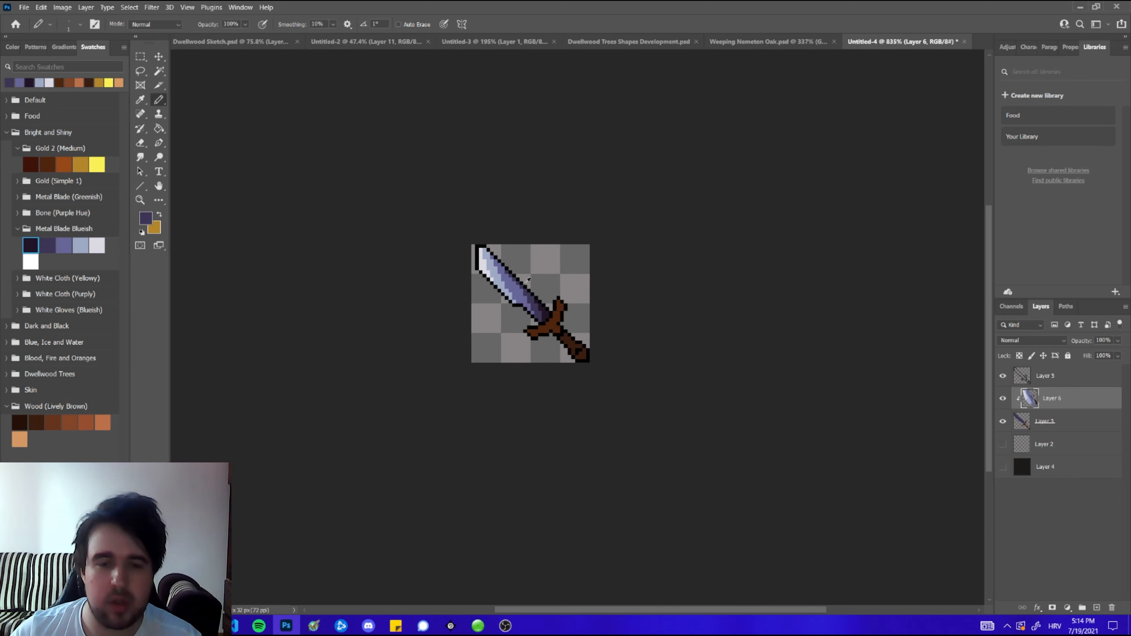
# - Widen the light blue-grey band on the blade near the tip using the colour sampled from it
pyautogui.scroll(9, 517, 273)
pyautogui.keyDown('alt'); pyautogui.click(516, 274); pyautogui.keyUp('alt')
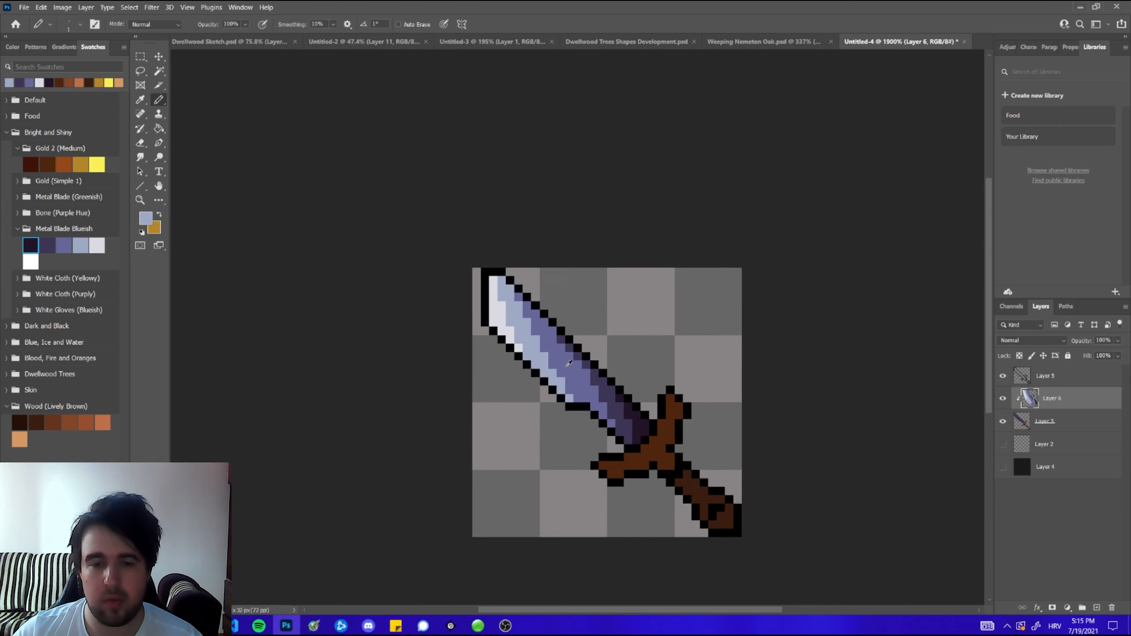
pyautogui.moveTo(514, 292); pyautogui.dragTo(548, 330)
# - Dither the boundaries between the blue-grey, purple and dark purple tones along the middle of the blade using colours sampled from it
pyautogui.keyDown('alt'); pyautogui.click(561, 337); pyautogui.keyUp('alt')
pyautogui.keyDown('alt'); pyautogui.click(593, 367); pyautogui.keyUp('alt')
pyautogui.keyDown('alt'); pyautogui.click(567, 384); pyautogui.keyUp('alt')
pyautogui.click(572, 400)
pyautogui.keyDown('alt'); pyautogui.click(618, 418); pyautogui.keyUp('alt')
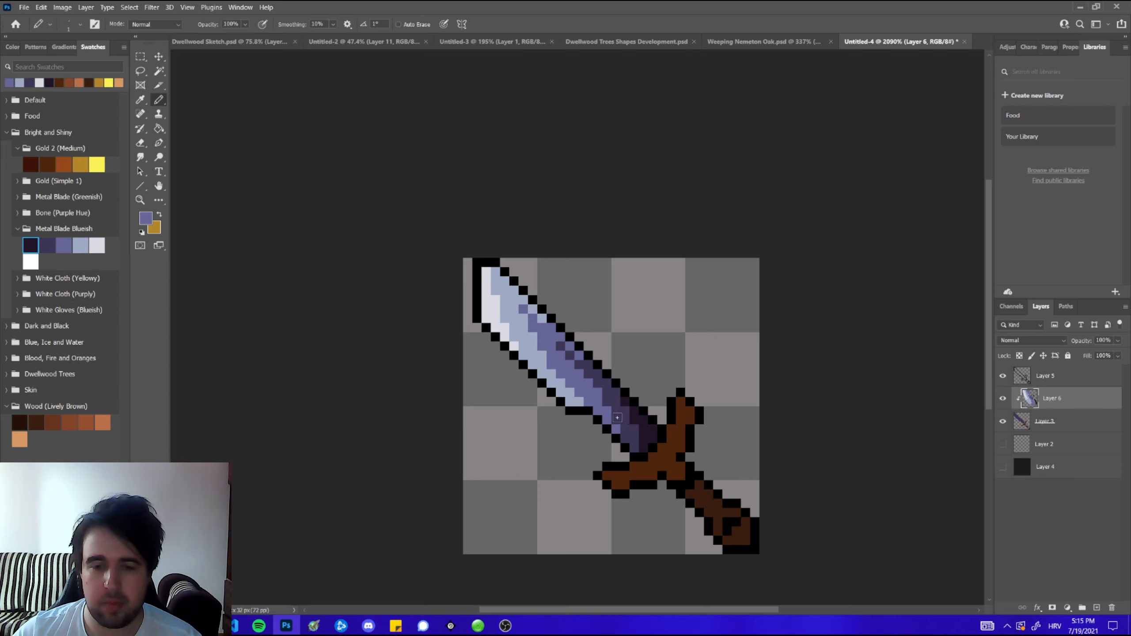
pyautogui.click(597, 375)
# - Dither the dark purple and darkest tones at the base of the blade beside the crossguard
pyautogui.keyDown('alt'); pyautogui.click(626, 406); pyautogui.keyUp('alt')
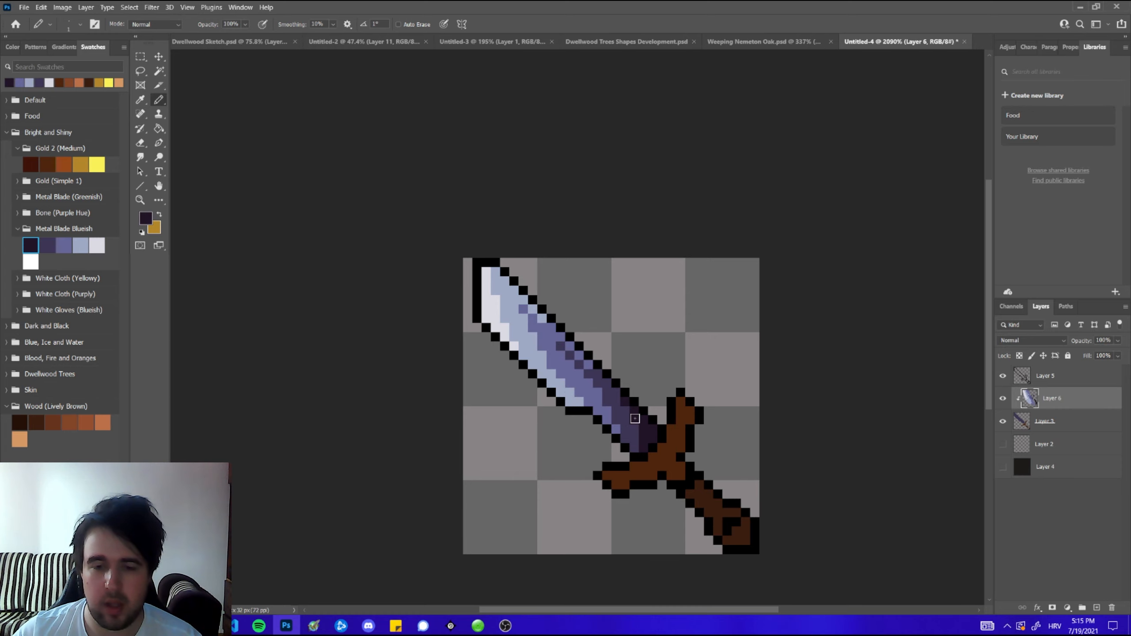
pyautogui.keyDown('alt'); pyautogui.click(626, 411); pyautogui.keyUp('alt')
pyautogui.moveTo(634, 420); pyautogui.dragTo(642, 428)
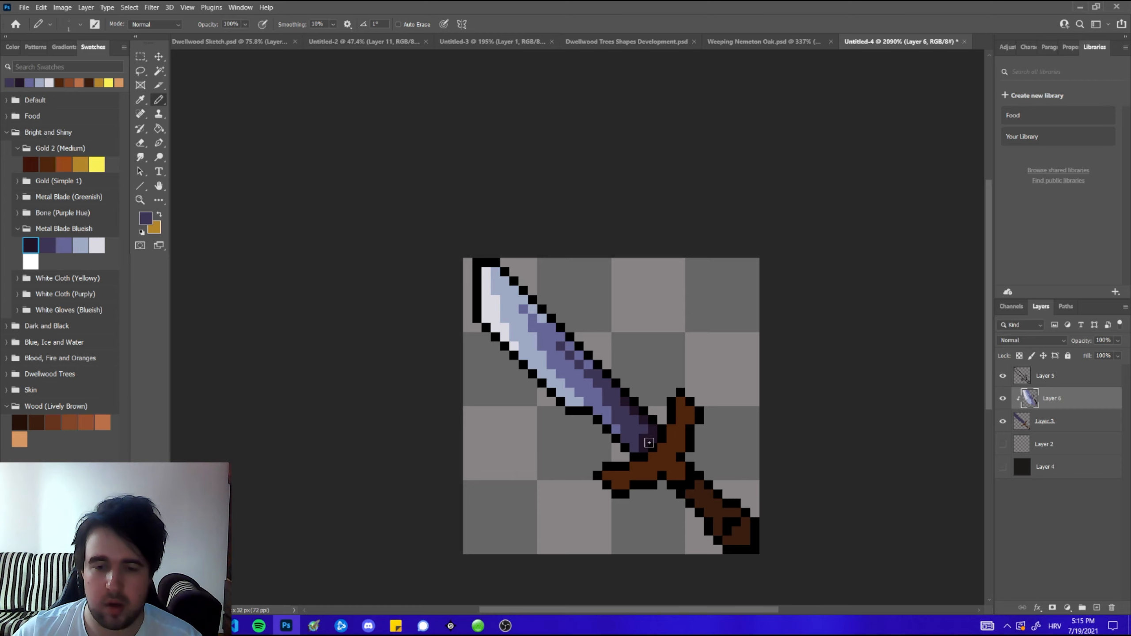
pyautogui.keyDown('alt'); pyautogui.click(649, 443); pyautogui.keyUp('alt')
pyautogui.scroll(-8, 627, 370)
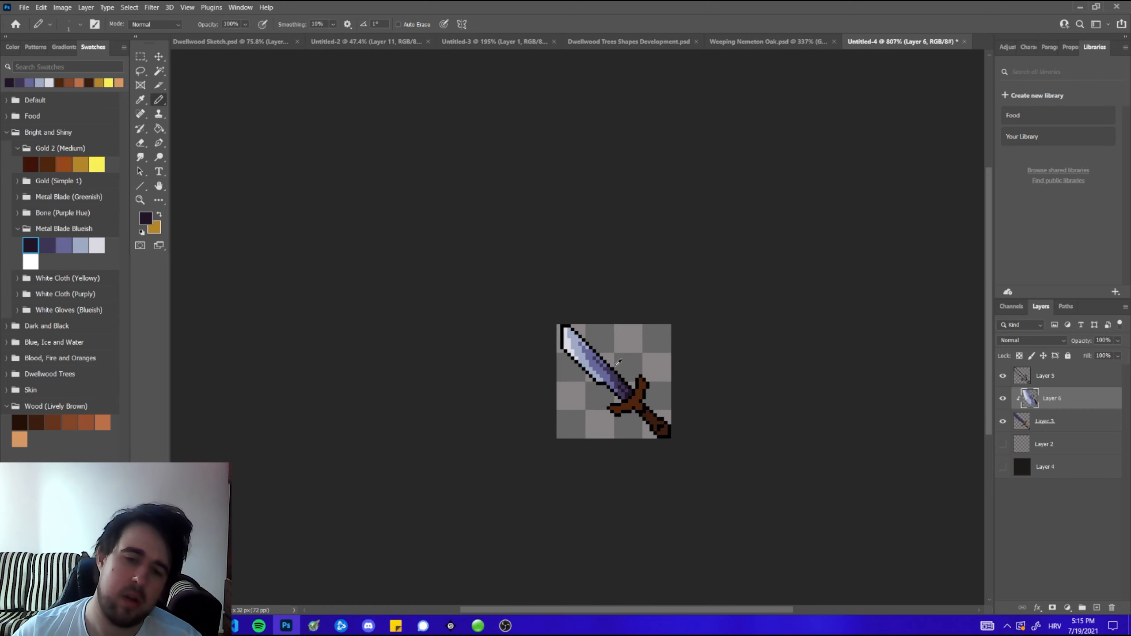
pyautogui.scroll(8, 615, 368)
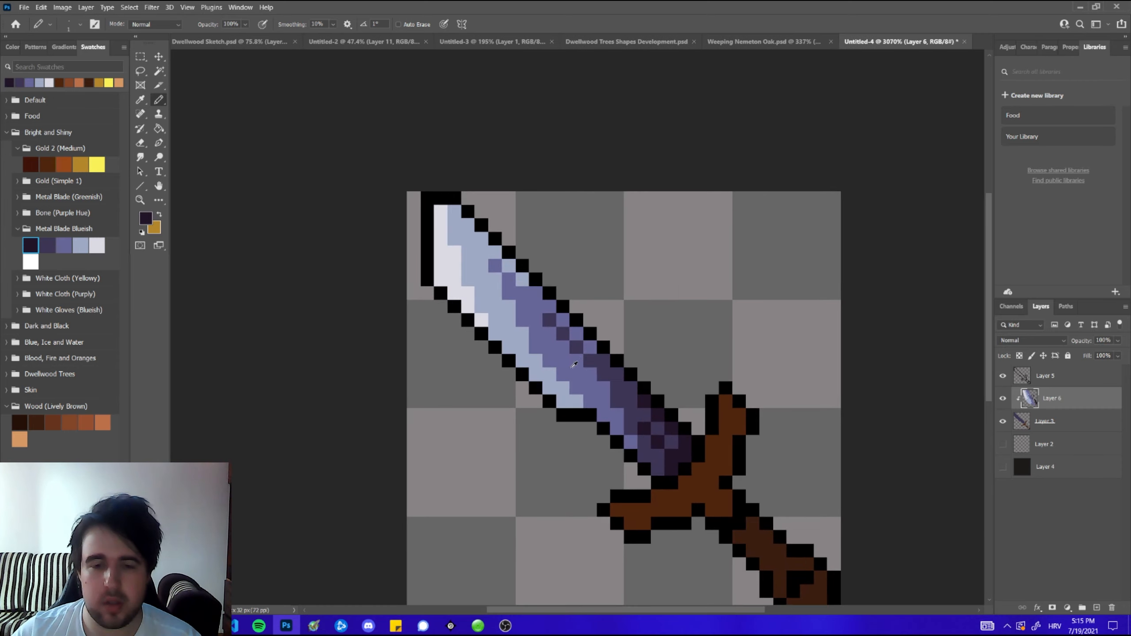
# - Add a light blue-grey pixel on the blade's upper edge and near-white highlight pixels along the upper edge at the tip
pyautogui.keyDown('alt'); pyautogui.click(584, 403); pyautogui.keyUp('alt')
pyautogui.click(536, 293)
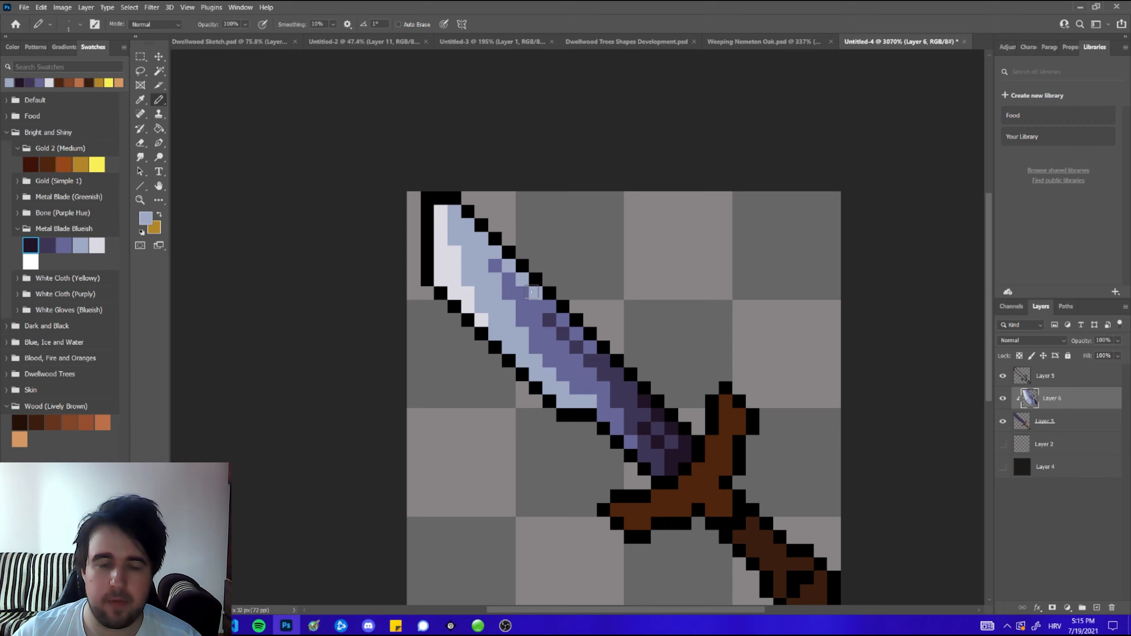
pyautogui.keyDown('alt'); pyautogui.click(446, 207); pyautogui.keyUp('alt')
pyautogui.click(454, 212)
pyautogui.click(467, 225)
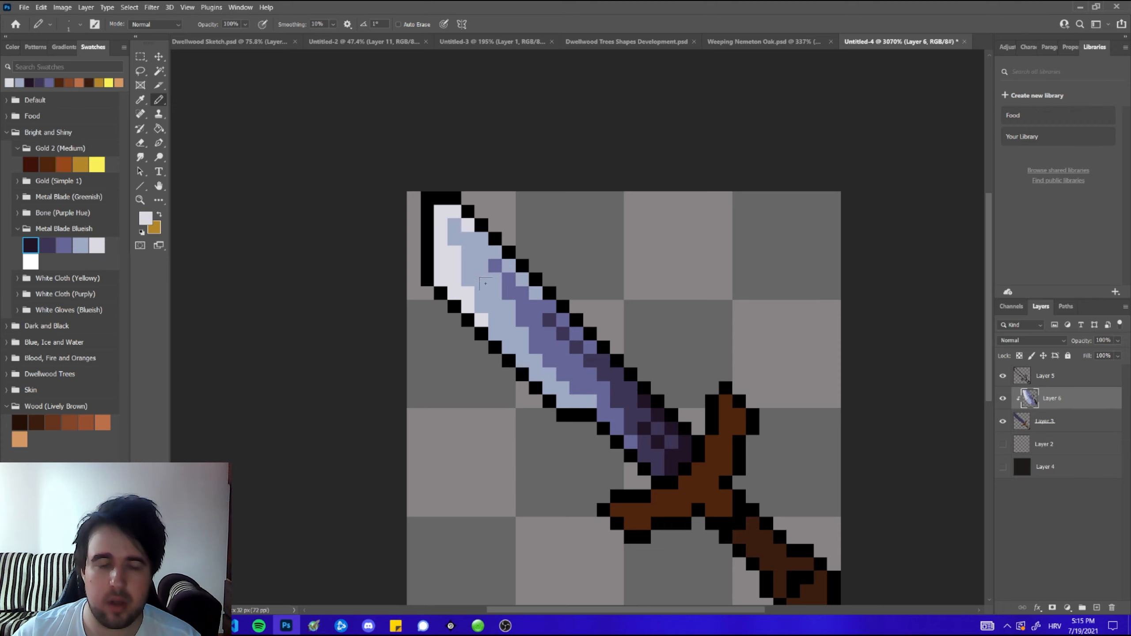
# - Check the sword at small and large sizes with the dark Layer 4 background shown, and hide that layer again
pyautogui.scroll(-4, 617, 330)
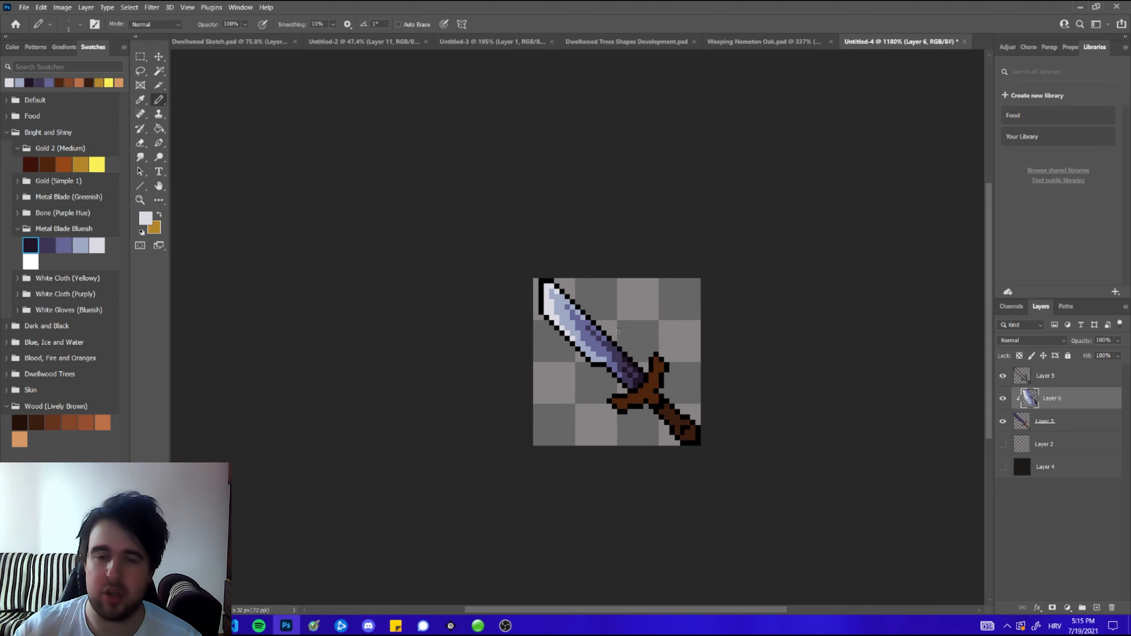
pyautogui.scroll(-7, 619, 330)
pyautogui.scroll(2, 613, 333)
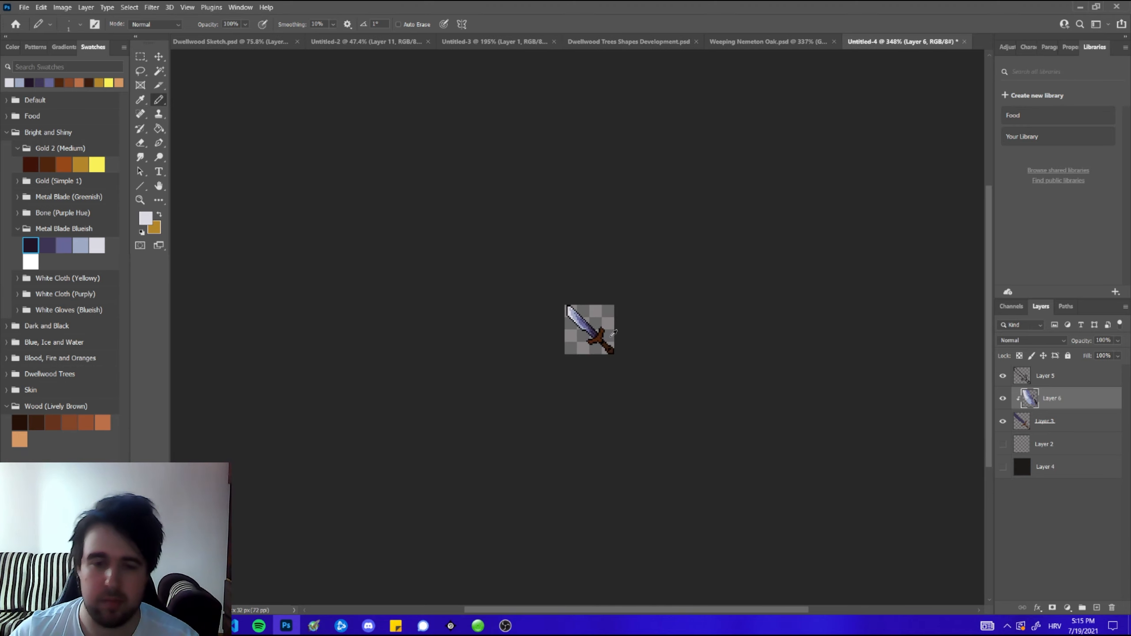
pyautogui.click(1003, 467)
pyautogui.scroll(-2, 618, 346)
pyautogui.scroll(1, 670, 360)
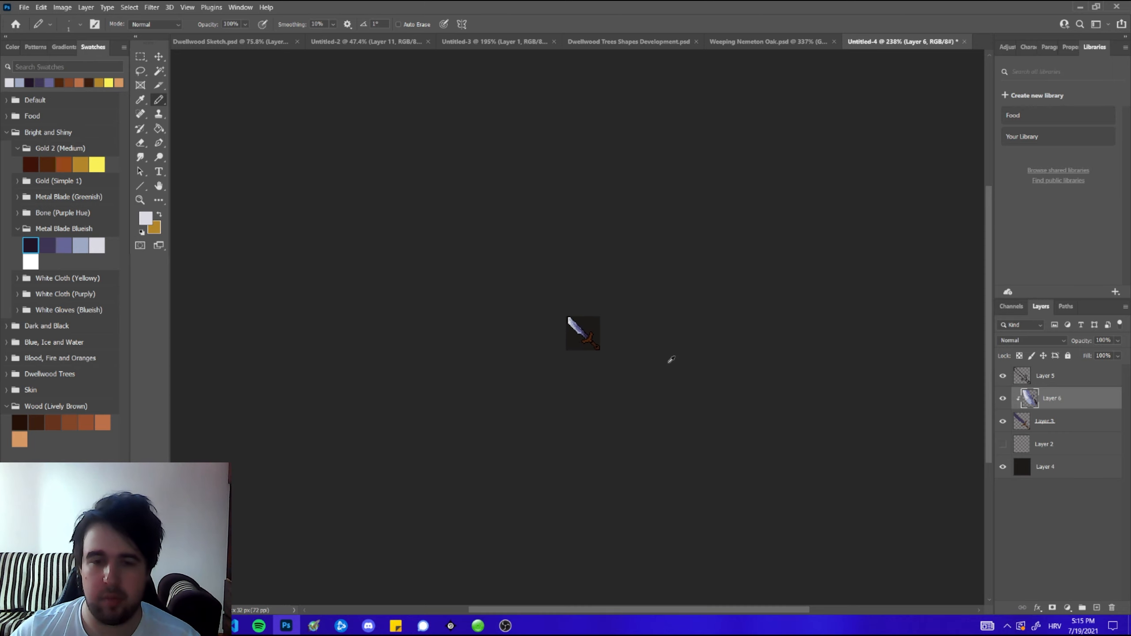
pyautogui.scroll(5, 601, 354)
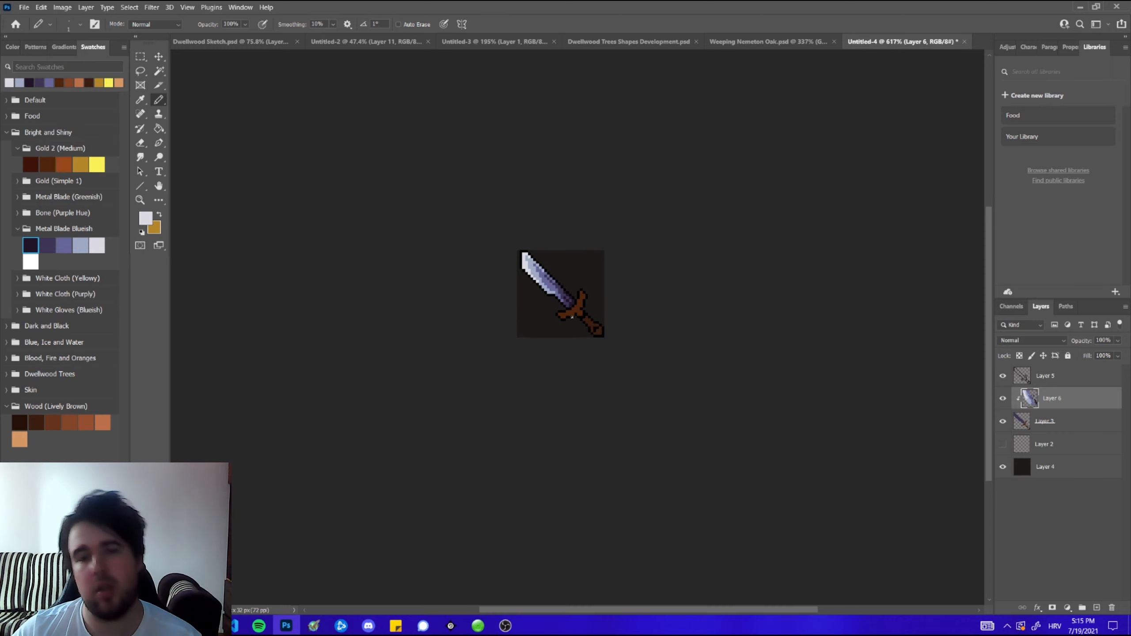
pyautogui.scroll(7, 572, 317)
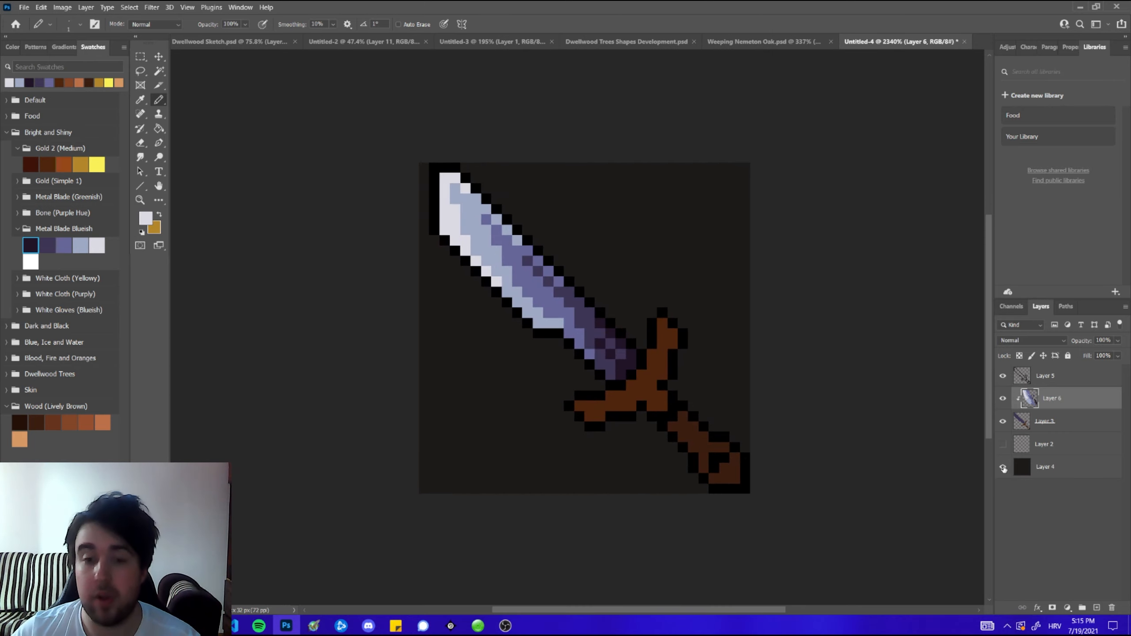
pyautogui.click(1003, 466)
# - Touch up the near-white highlight on the blade's lower edge and near the tip with the pencil at 100% opacity
pyautogui.keyDown('alt'); pyautogui.click(549, 294); pyautogui.keyUp('alt')
pyautogui.keyDown('alt'); pyautogui.click(493, 282); pyautogui.keyUp('alt')
pyautogui.click(507, 293)
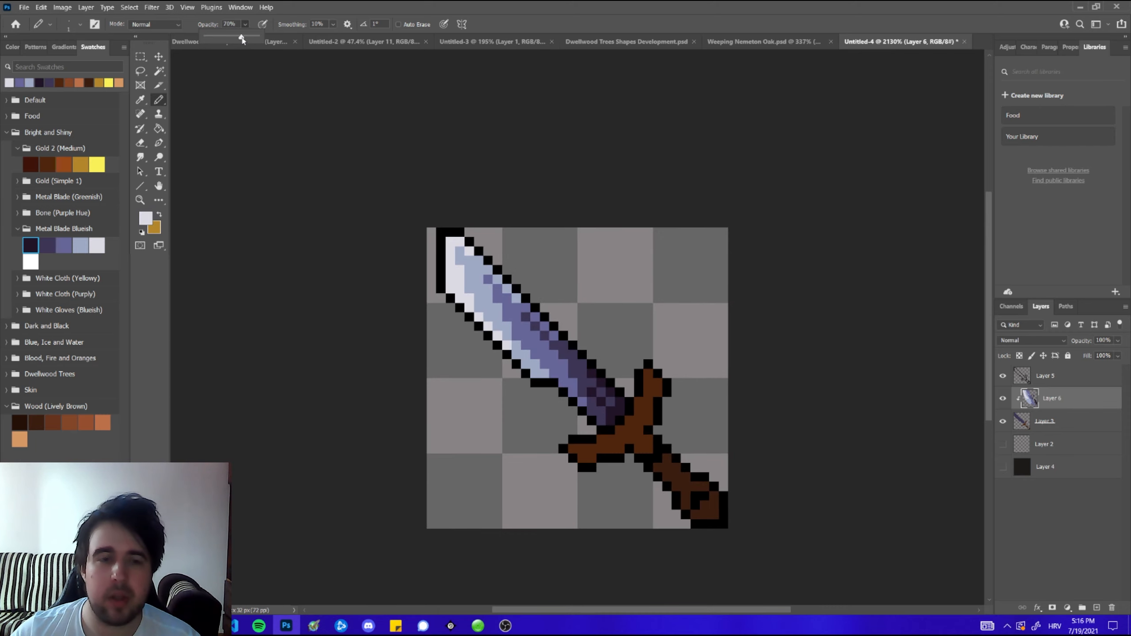
pyautogui.press('0')
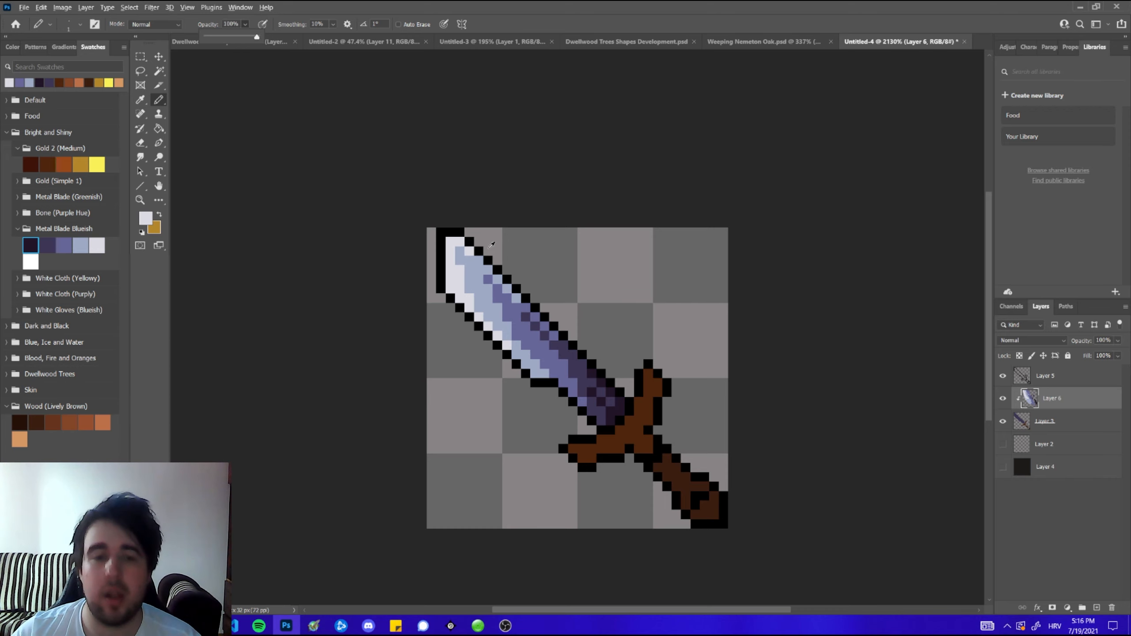
pyautogui.click(466, 280)
pyautogui.scroll(-1, 467, 279)
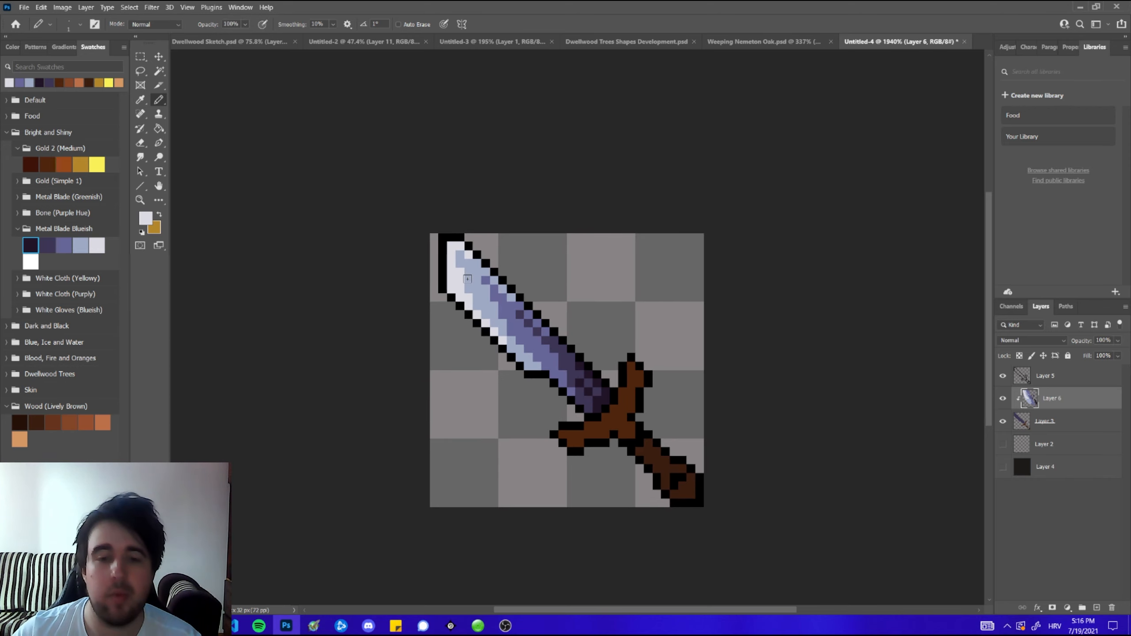
pyautogui.scroll(-2, 467, 279)
pyautogui.scroll(2, 508, 303)
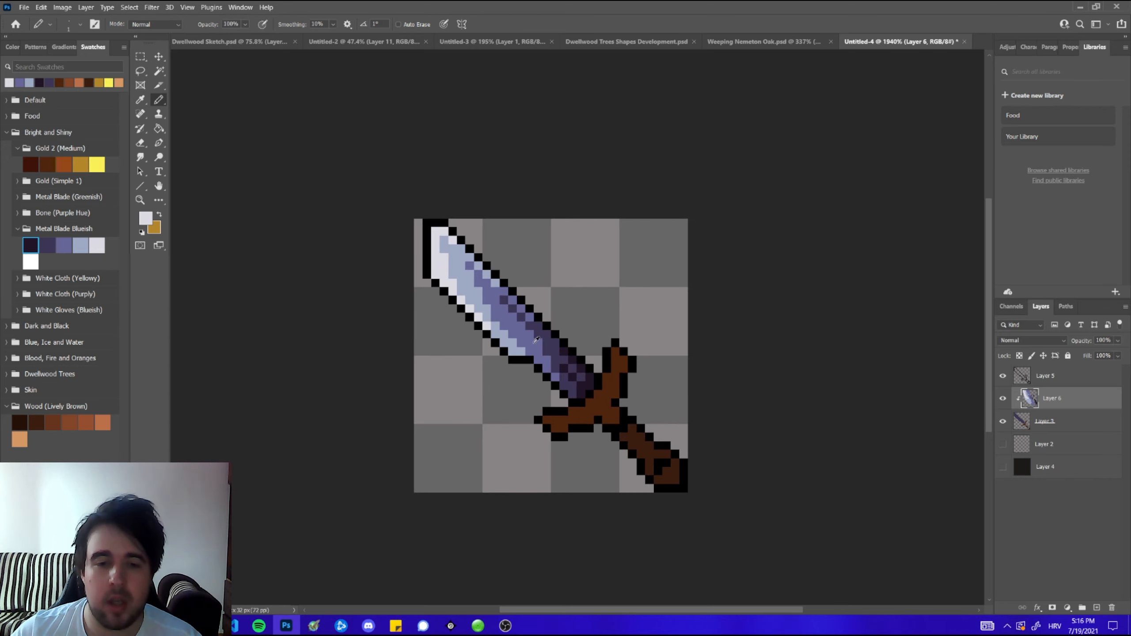
pyautogui.keyDown('alt'); pyautogui.click(522, 353); pyautogui.keyUp('alt')
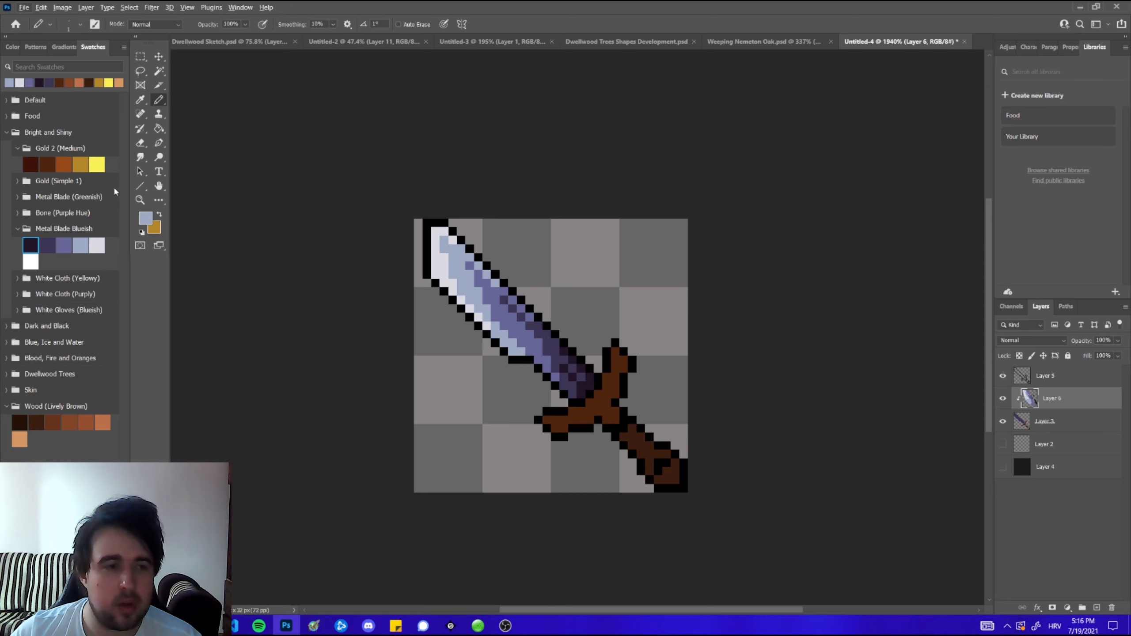
# - Paint the blade-side edge of both crossguard arms with the orange-brown Gold 2 (Medium) colour
pyautogui.click(49, 166)
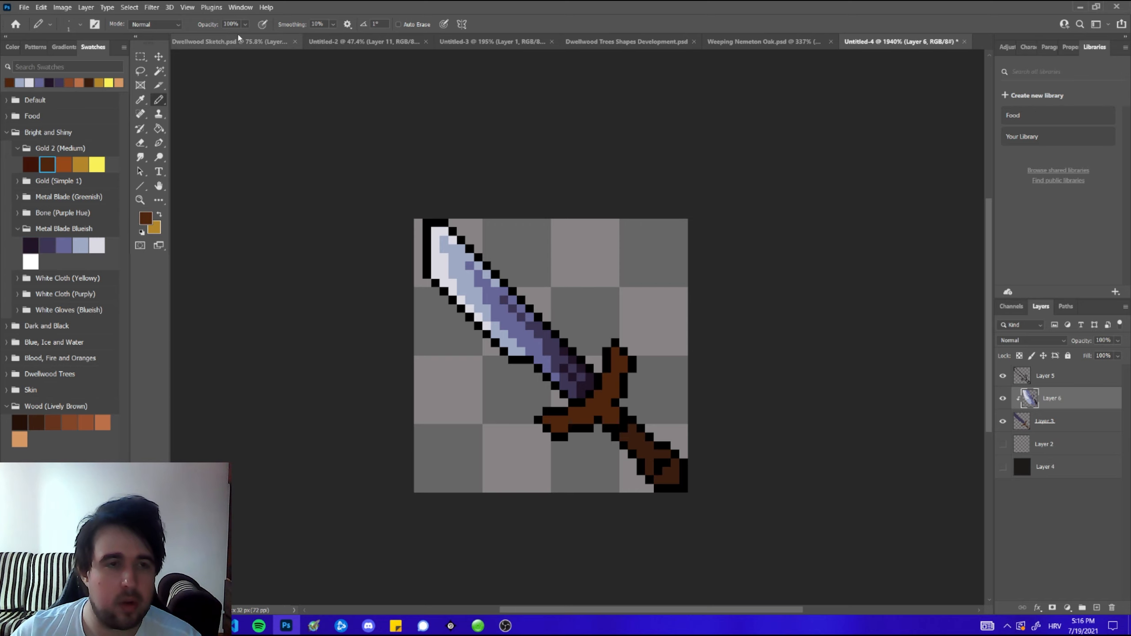
pyautogui.click(67, 164)
pyautogui.moveTo(544, 421); pyautogui.dragTo(586, 407)
pyautogui.moveTo(600, 393); pyautogui.dragTo(616, 354)
# - Extend the orange-brown shading to the end of the crossguard's upper arm and widen it along both arms
pyautogui.click(48, 164)
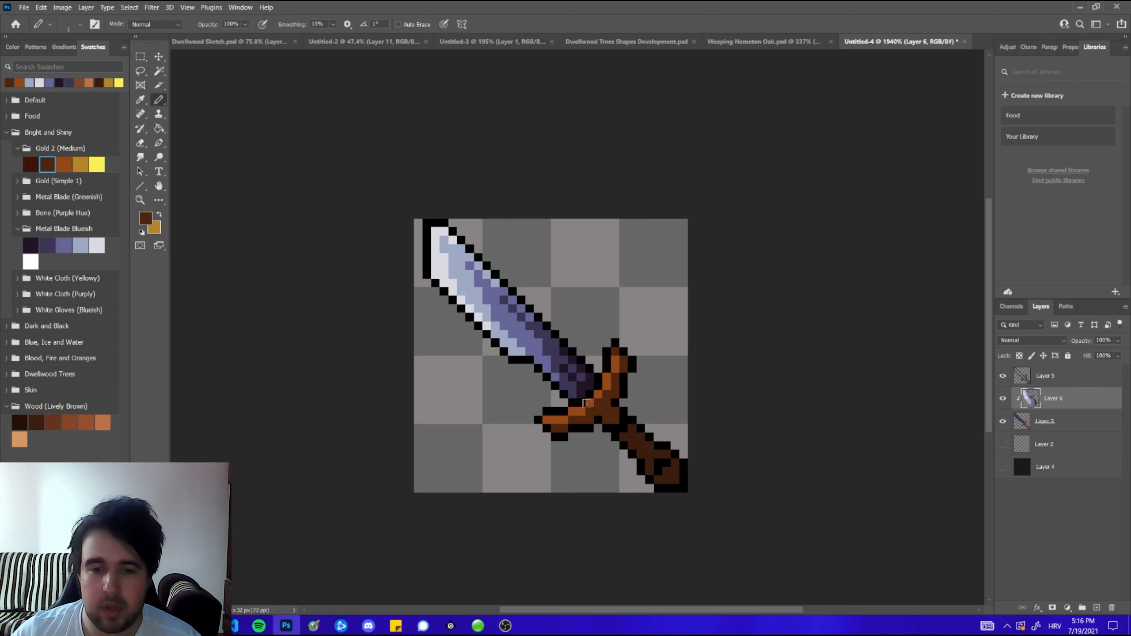
pyautogui.scroll(1, 615, 355)
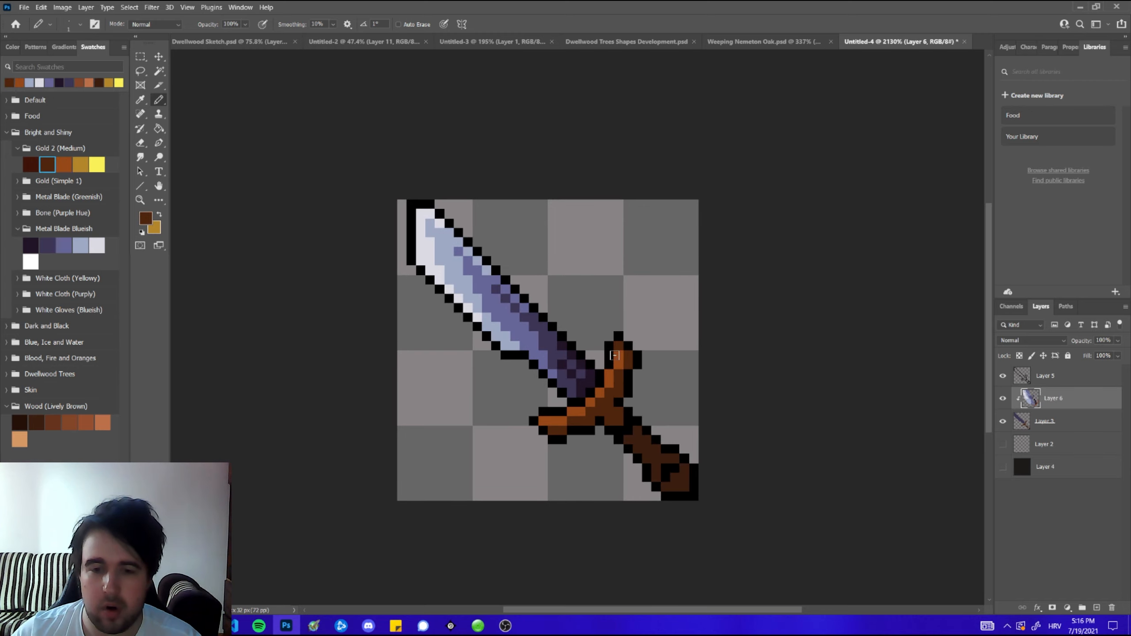
pyautogui.keyDown('alt'); pyautogui.click(619, 358); pyautogui.keyUp('alt')
pyautogui.click(619, 348)
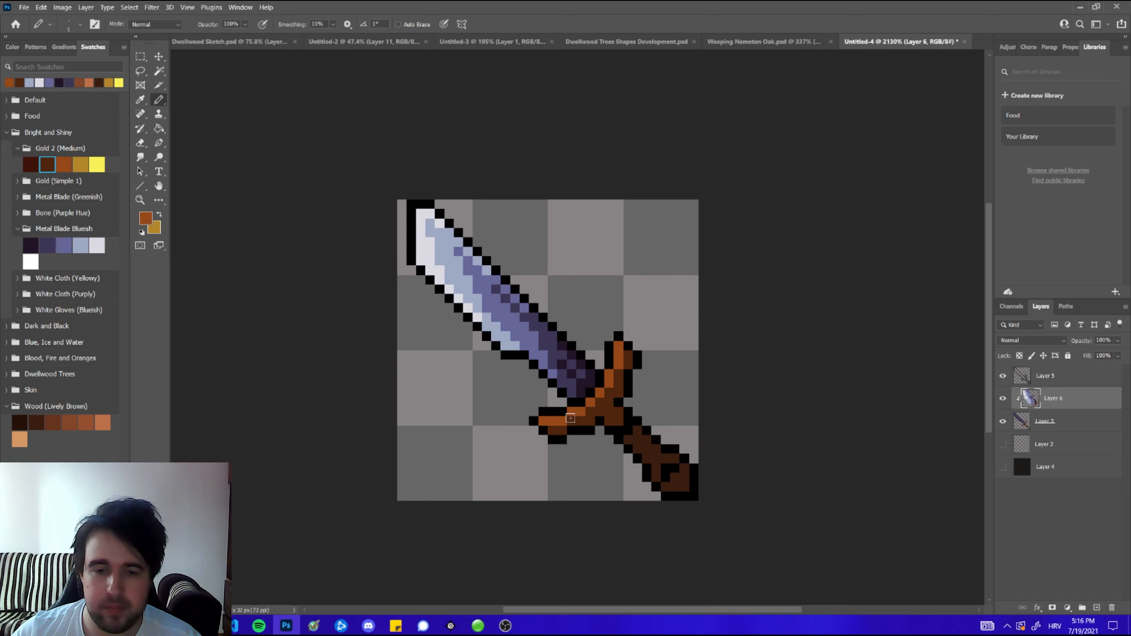
pyautogui.moveTo(571, 418); pyautogui.dragTo(582, 419)
pyautogui.keyDown('shift'); pyautogui.click(618, 384); pyautogui.keyUp('shift')
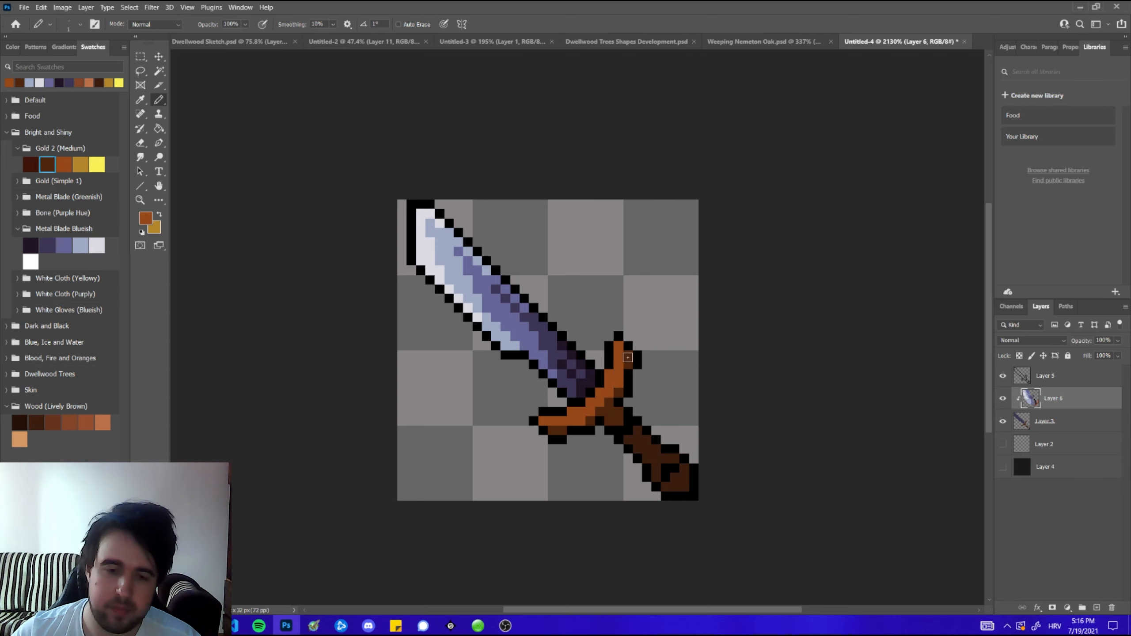
# - Draw a dark-gold line along the middle of both crossguard arms using Gold 2 (Medium)
pyautogui.click(79, 164)
pyautogui.moveTo(560, 420); pyautogui.dragTo(581, 420)
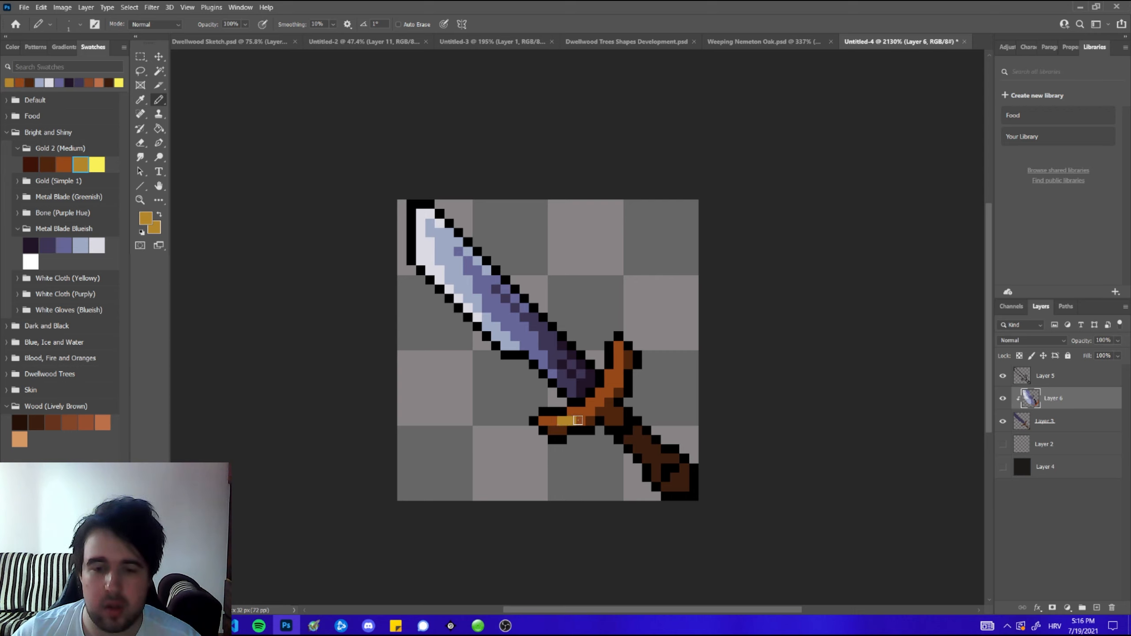
pyautogui.keyDown('shift'); pyautogui.click(616, 384); pyautogui.keyUp('shift')
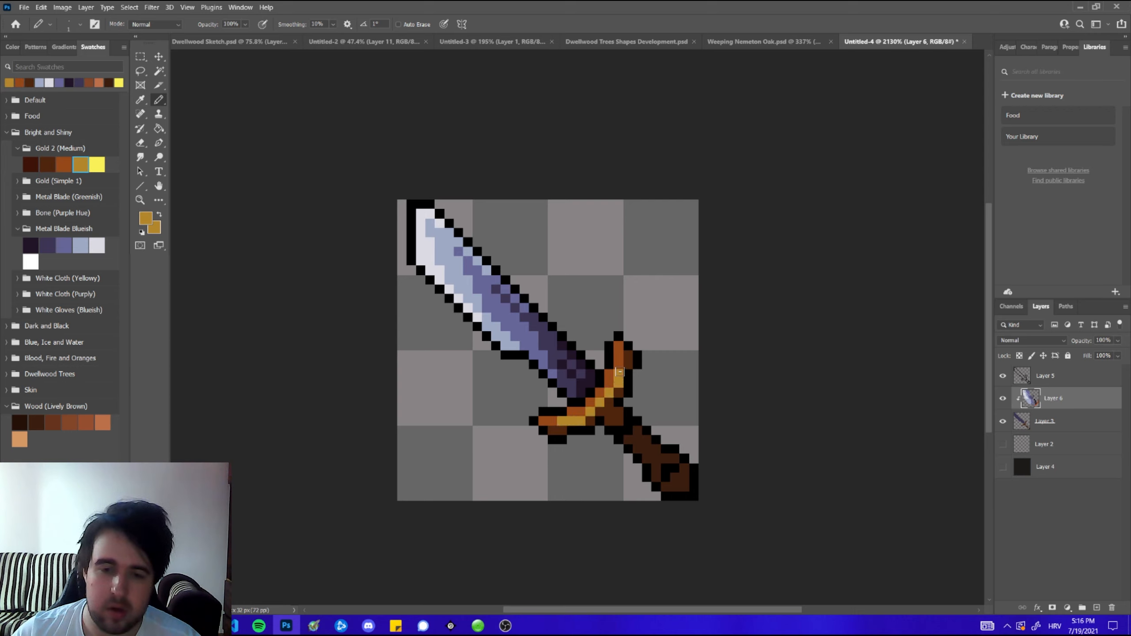
# - Highlight the crossguard's centre with bright yellow from Gold 2 (Medium), adding softer yellow pixels along both arms at 54% opacity
pyautogui.click(97, 165)
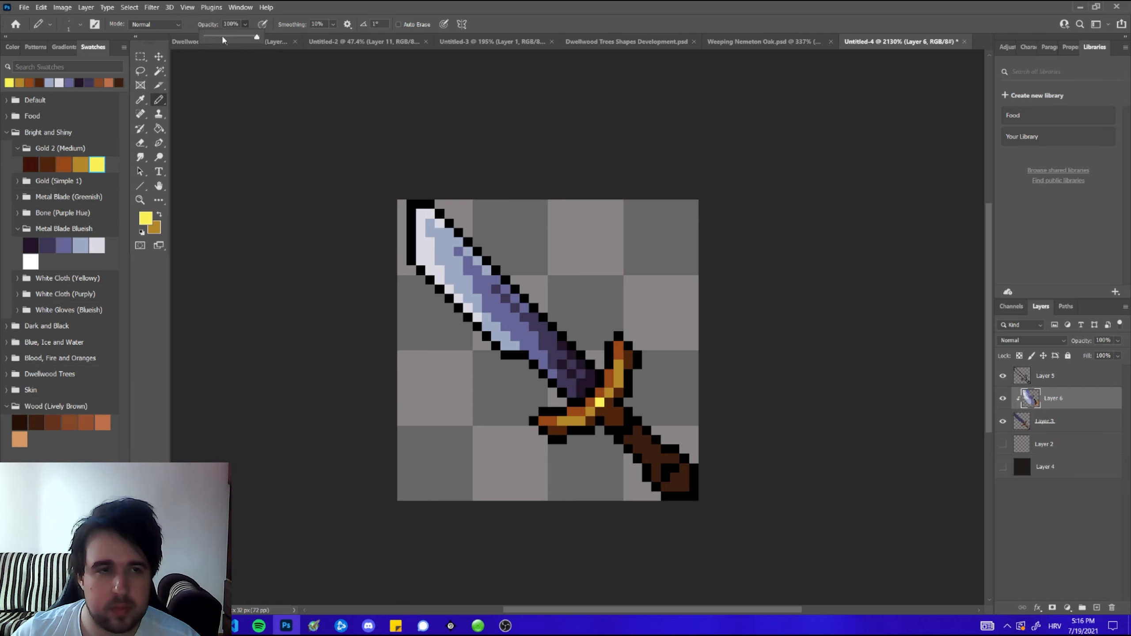
pyautogui.click(588, 414)
pyautogui.click(581, 420)
pyautogui.click(609, 392)
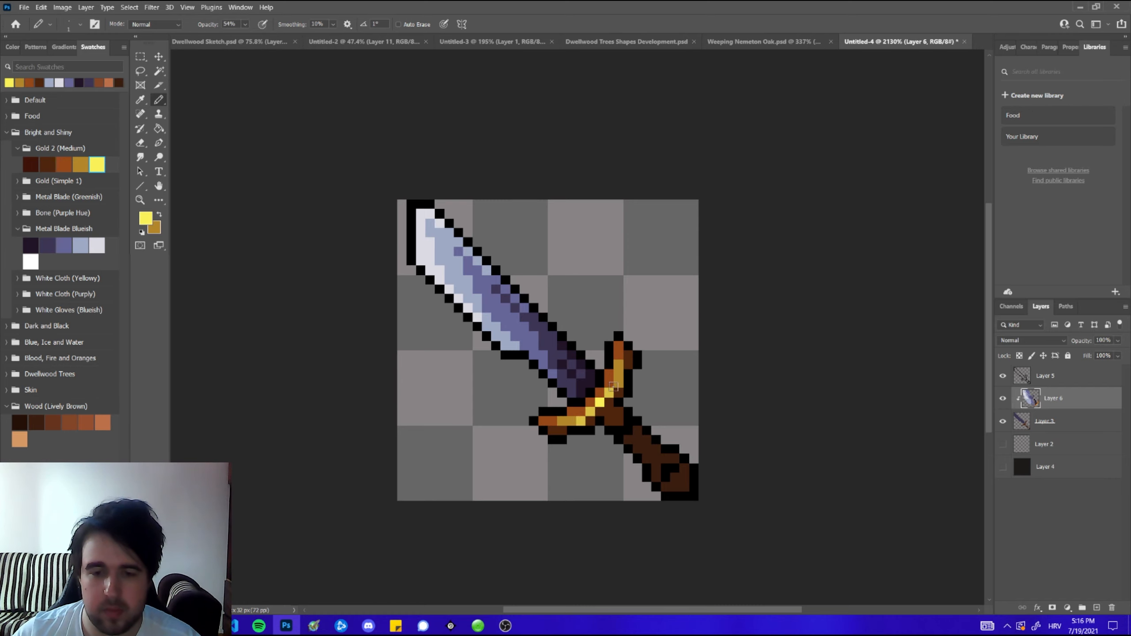
pyautogui.click(617, 384)
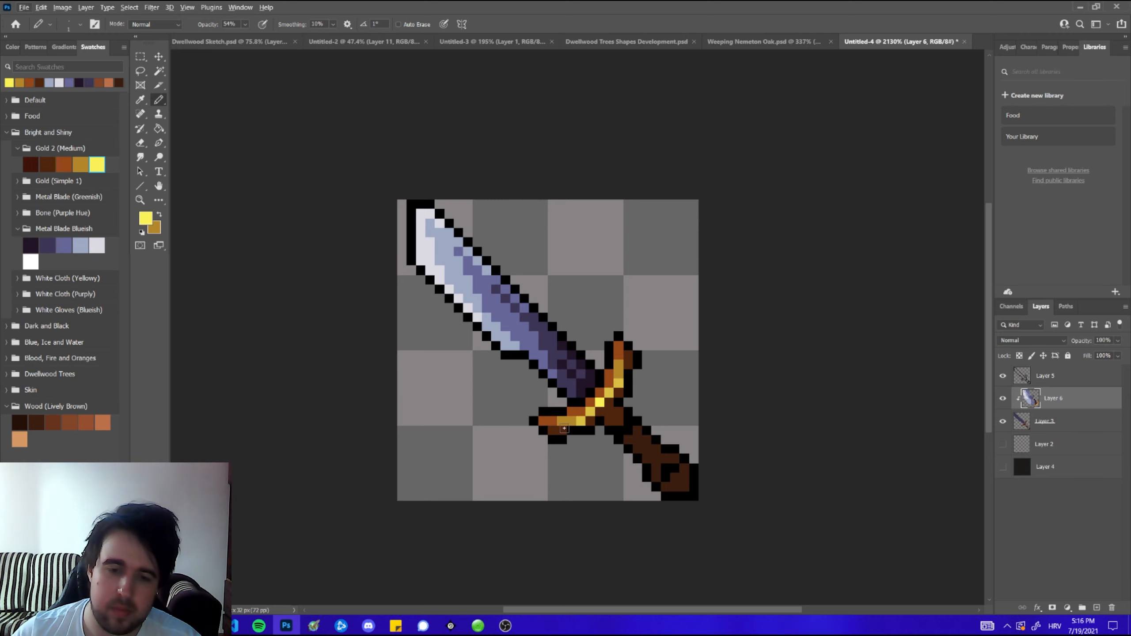
pyautogui.scroll(-5, 564, 428)
pyautogui.scroll(4, 548, 382)
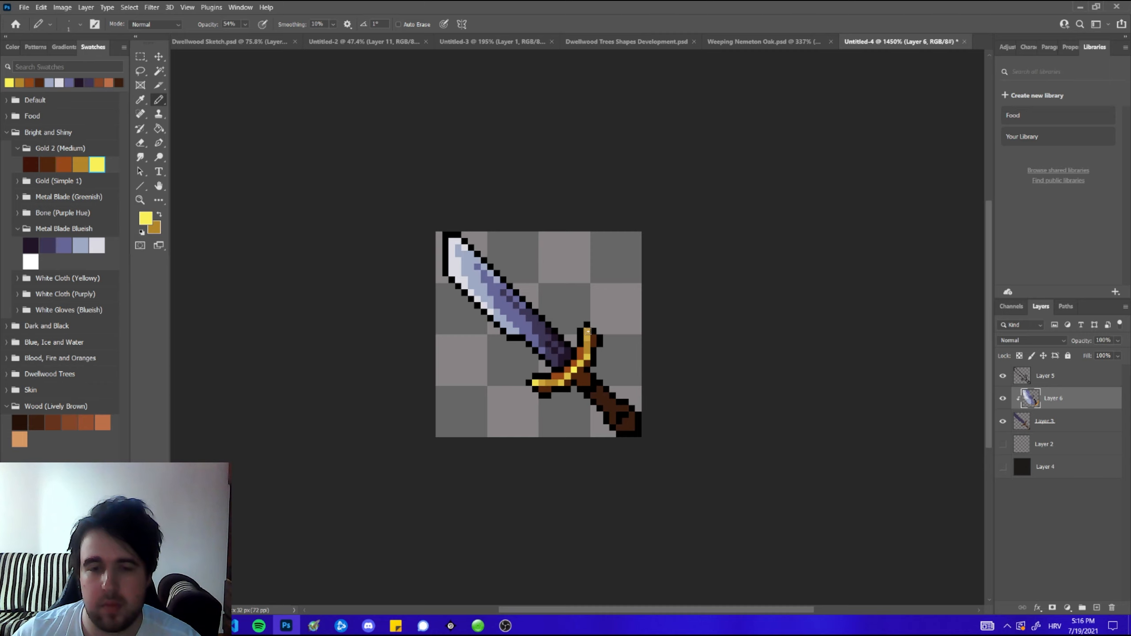
pyautogui.scroll(-5, 588, 331)
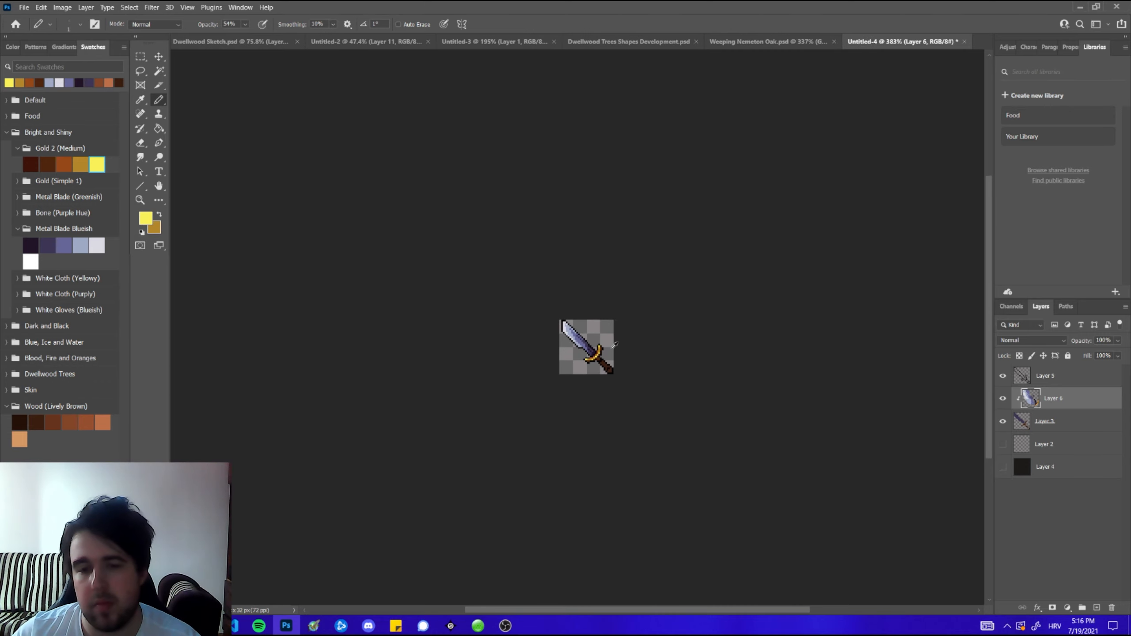
pyautogui.scroll(2, 605, 350)
pyautogui.scroll(3, 606, 350)
# - Restore the pencil opacity to 100% and lighten the base of the blade with purple and dark purple pixels sampled from it
pyautogui.moveTo(245, 24); pyautogui.dragTo(276, 36)
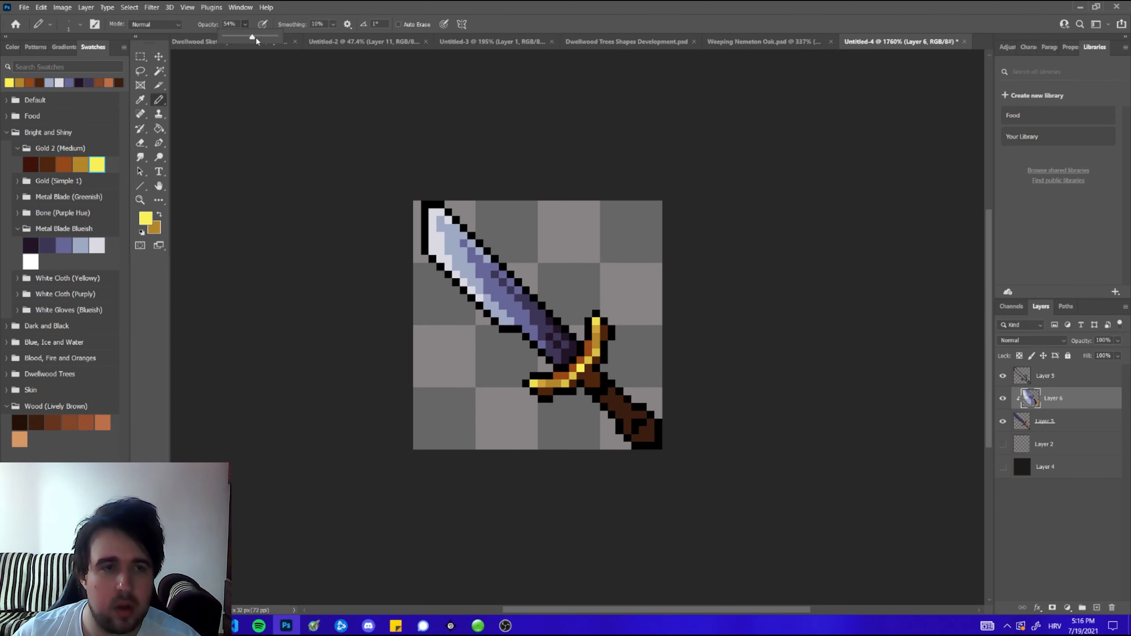
pyautogui.keyDown('alt'); pyautogui.click(536, 332); pyautogui.keyUp('alt')
pyautogui.click(550, 352)
pyautogui.click(558, 360)
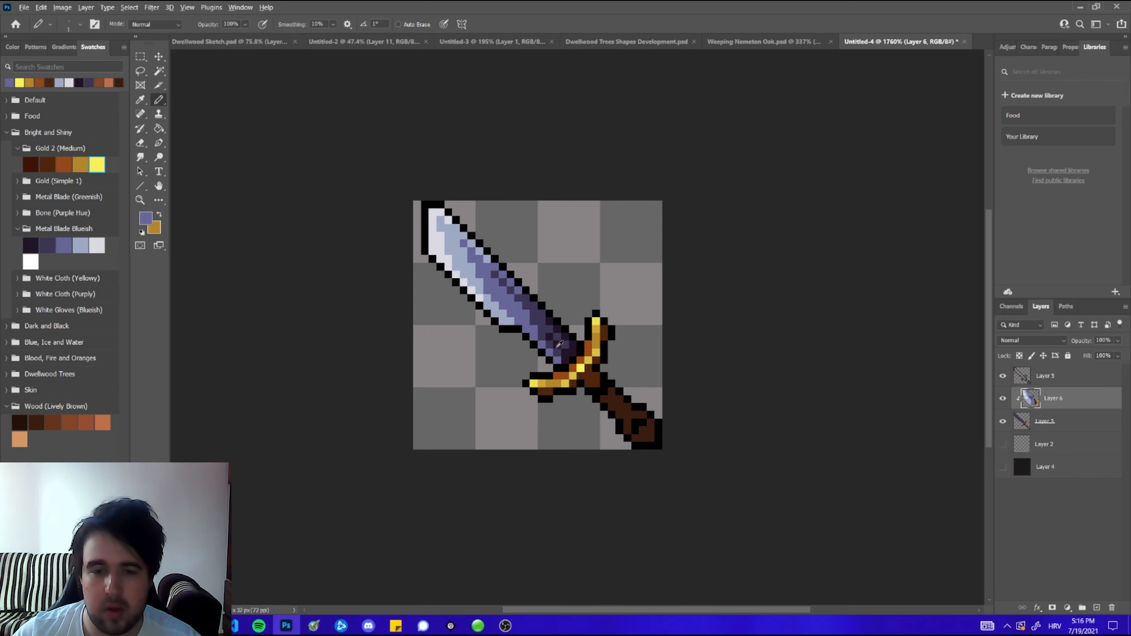
pyautogui.keyDown('alt'); pyautogui.click(559, 354); pyautogui.keyUp('alt')
pyautogui.click(565, 354)
pyautogui.click(565, 361)
pyautogui.scroll(-3, 593, 373)
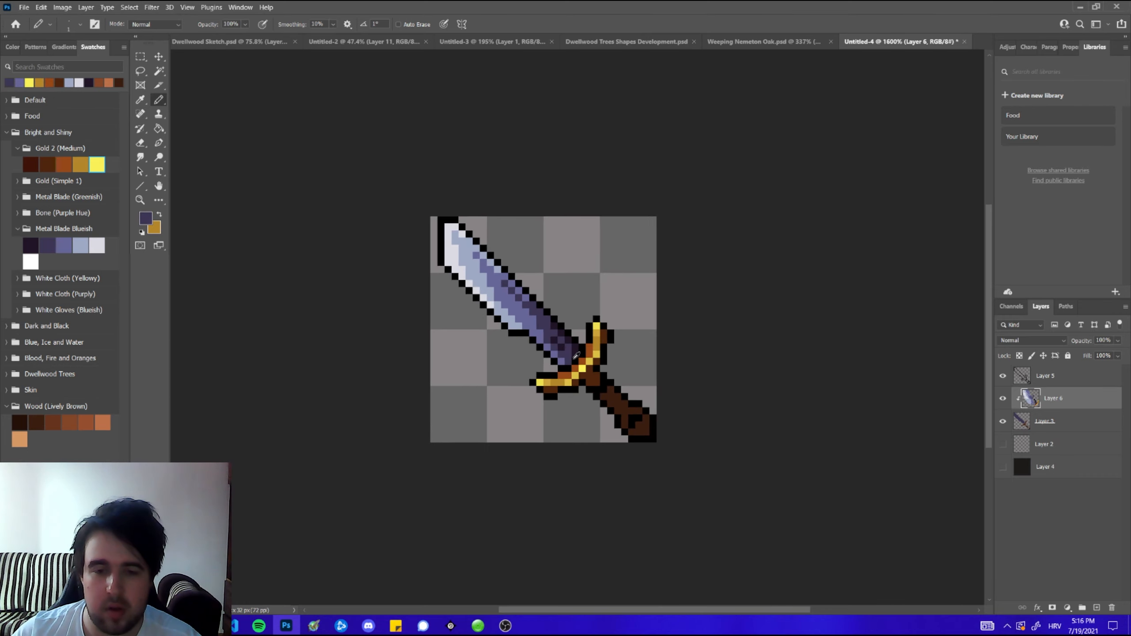
pyautogui.scroll(-3, 587, 350)
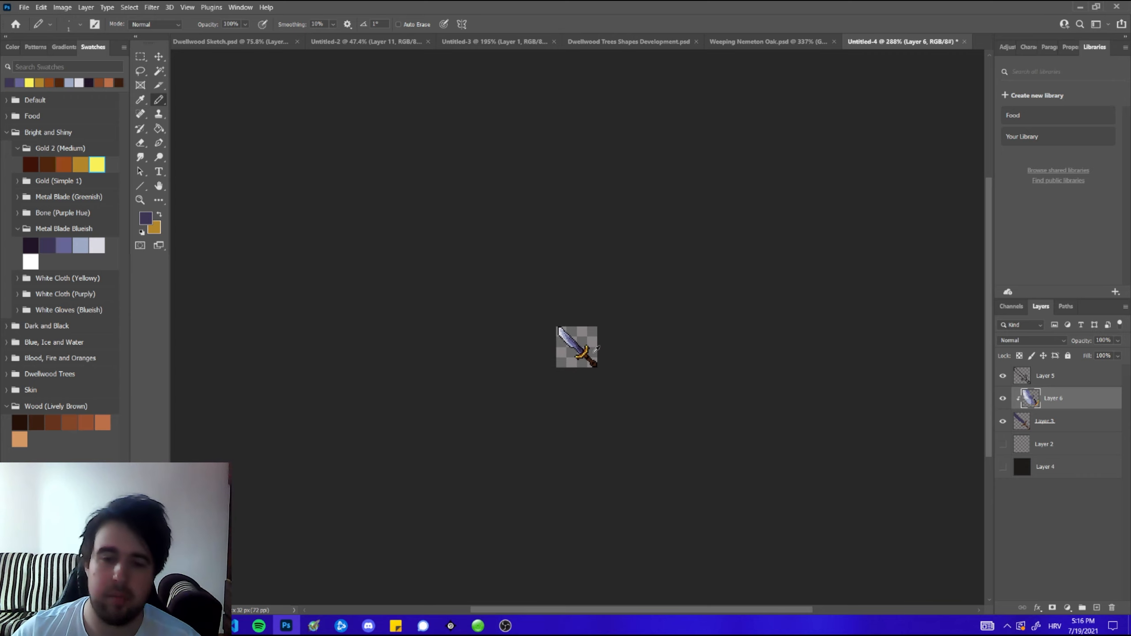
pyautogui.scroll(1, 593, 350)
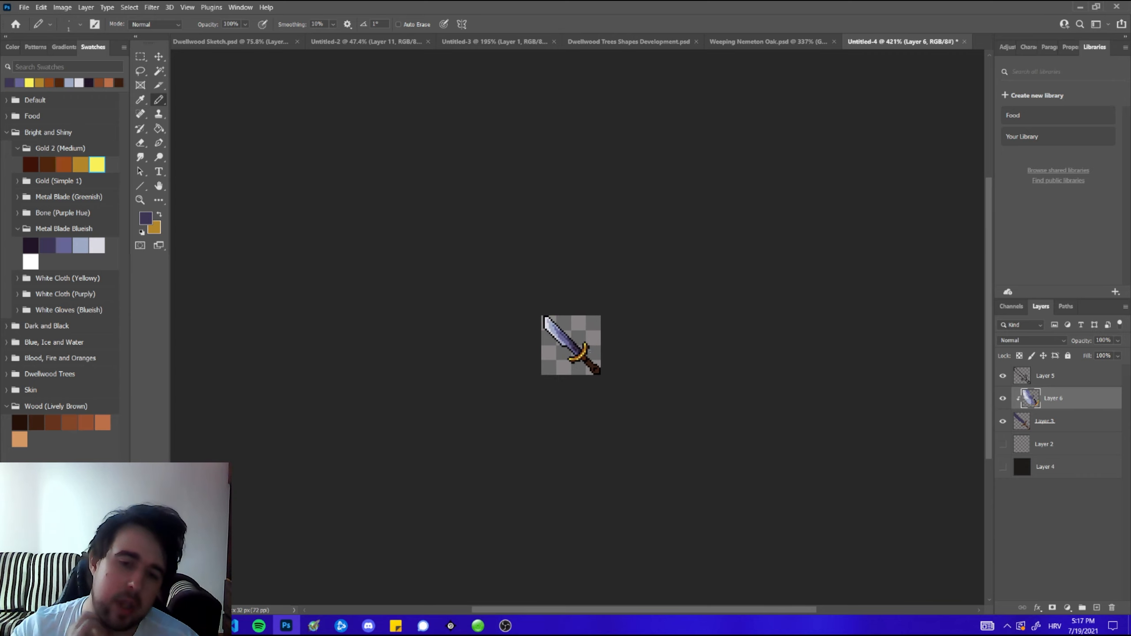
pyautogui.scroll(1, 592, 347)
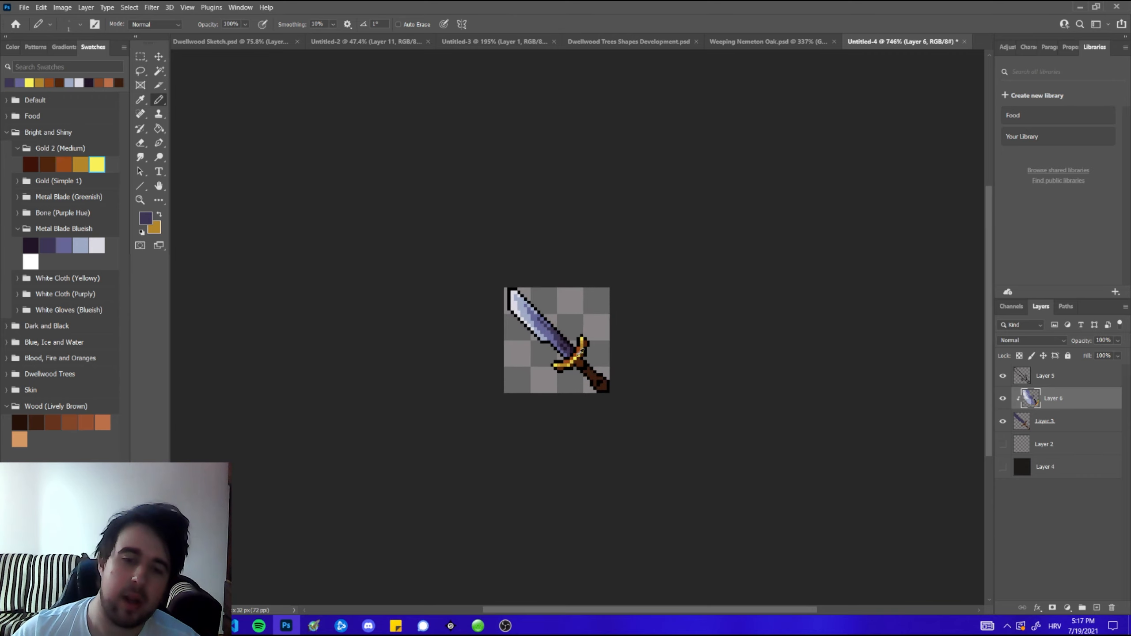
# - Repaint the crossguard's upper arm with orange-brown sampled from the guard
pyautogui.scroll(1, 580, 353)
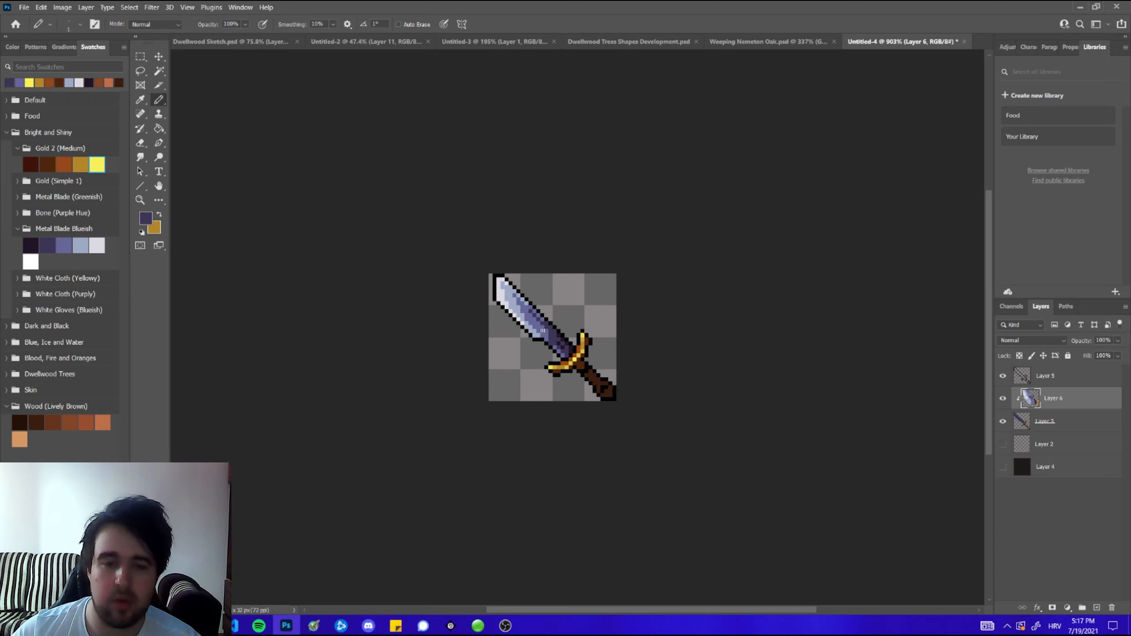
pyautogui.scroll(-3, 525, 371)
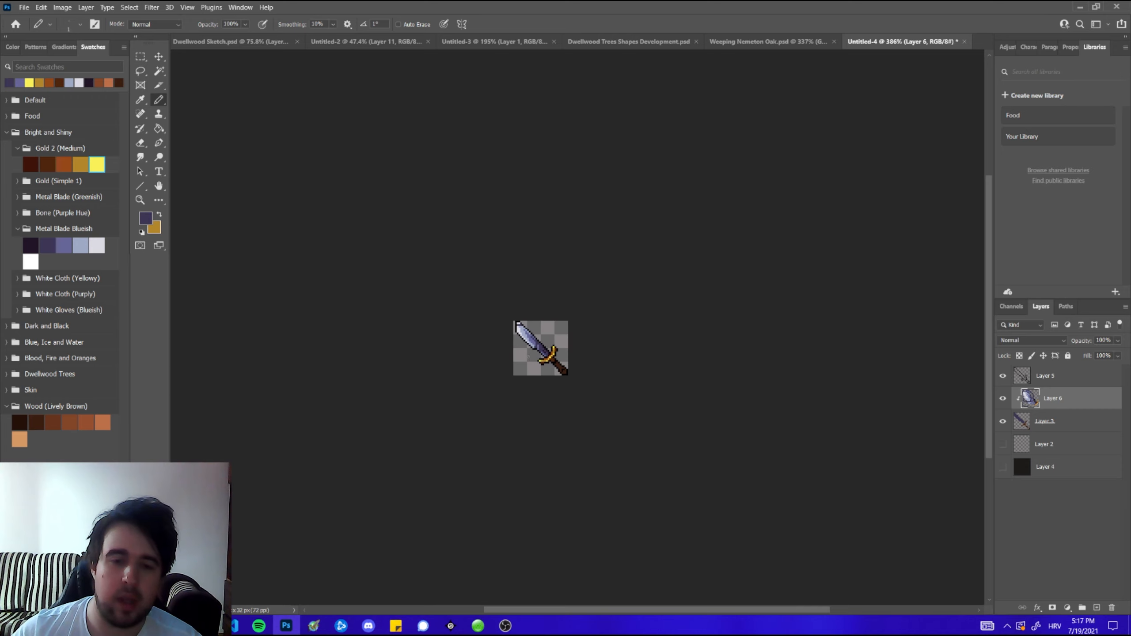
pyautogui.scroll(3, 520, 335)
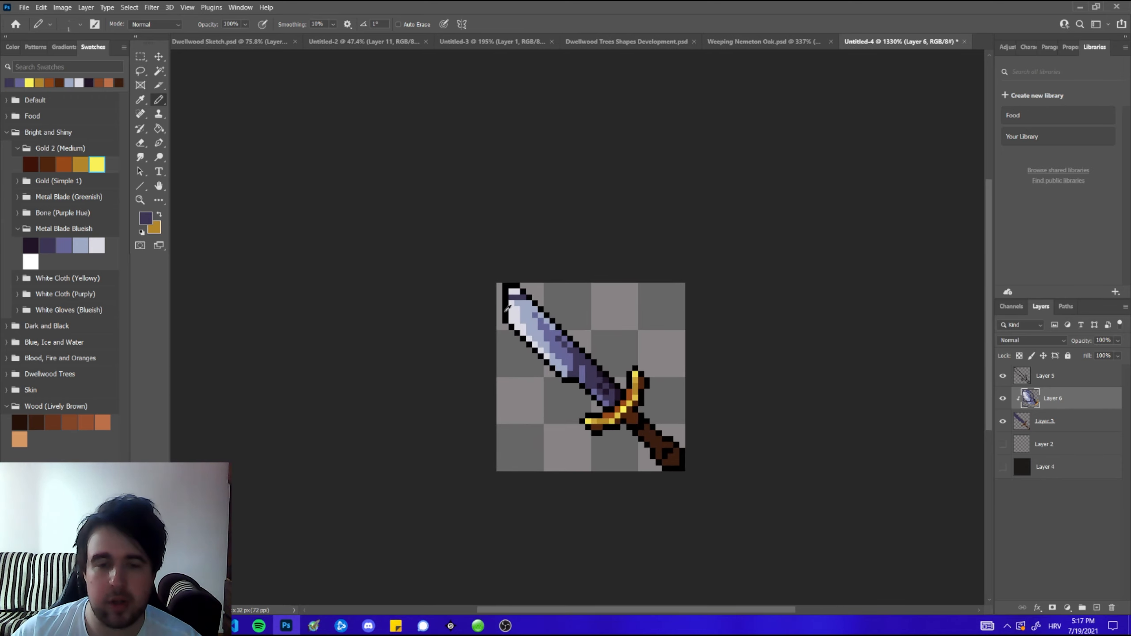
pyautogui.scroll(2, 556, 342)
pyautogui.keyDown('alt'); pyautogui.click(591, 358); pyautogui.keyUp('alt')
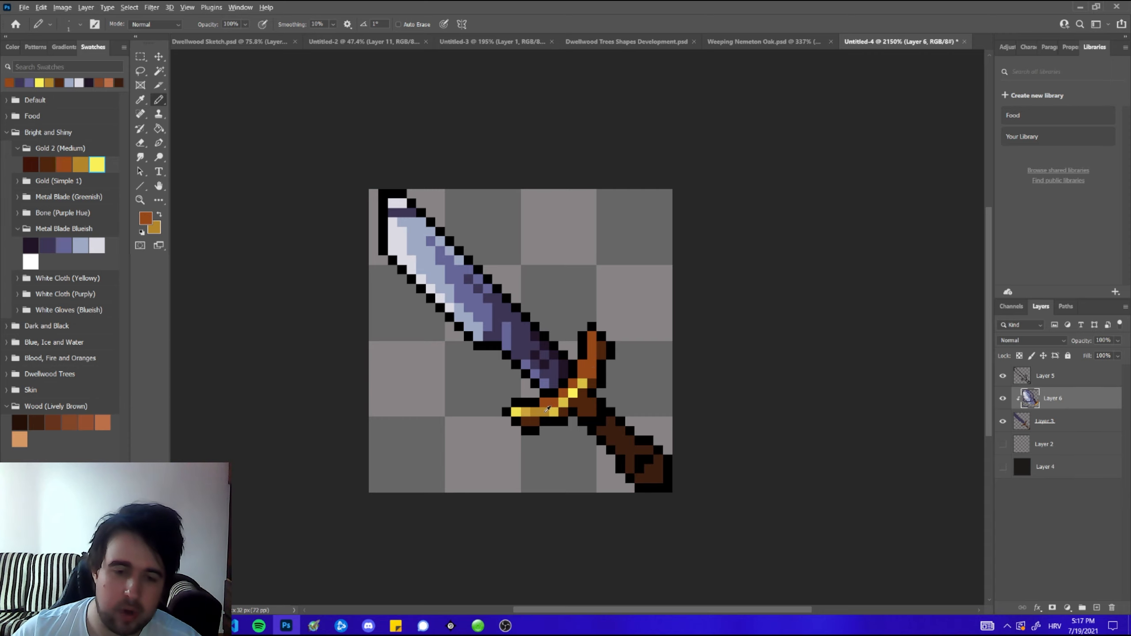
pyautogui.keyDown('alt'); pyautogui.click(547, 411); pyautogui.keyUp('alt')
# - Extend dark gold up the crossguard's upper arm from the centre, adding a softer yellow pixel at the arm's base
pyautogui.scroll(-4, 596, 367)
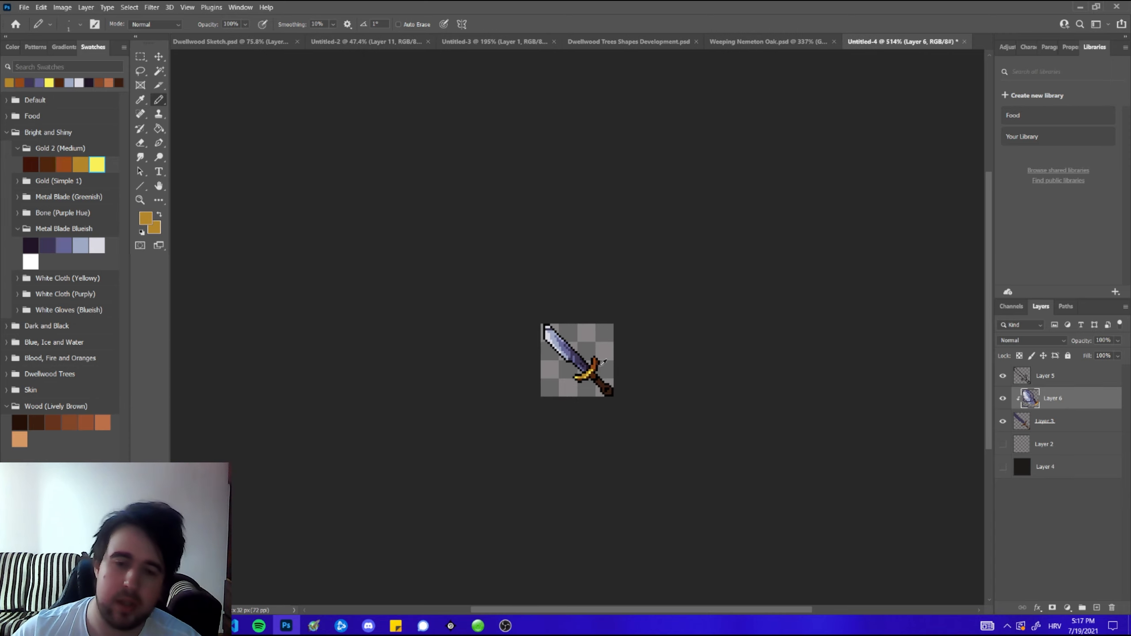
pyautogui.scroll(5, 602, 358)
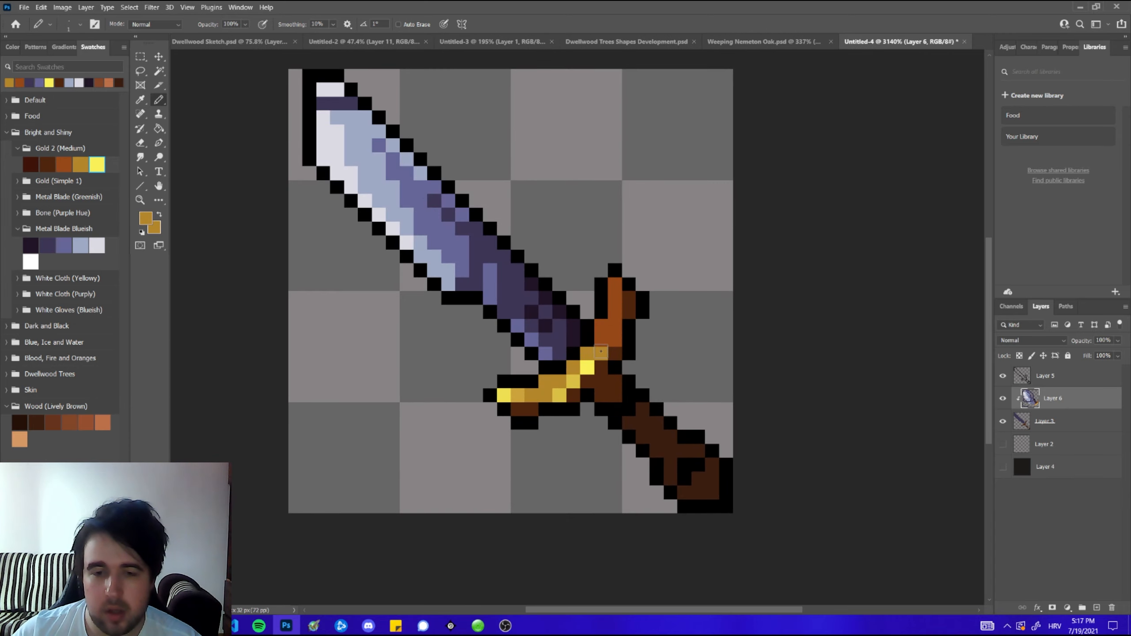
pyautogui.click(601, 352)
pyautogui.keyDown('alt'); pyautogui.click(601, 351); pyautogui.keyUp('alt')
pyautogui.click(601, 340)
pyautogui.keyDown('alt'); pyautogui.click(586, 353); pyautogui.keyUp('alt')
pyautogui.click(603, 341)
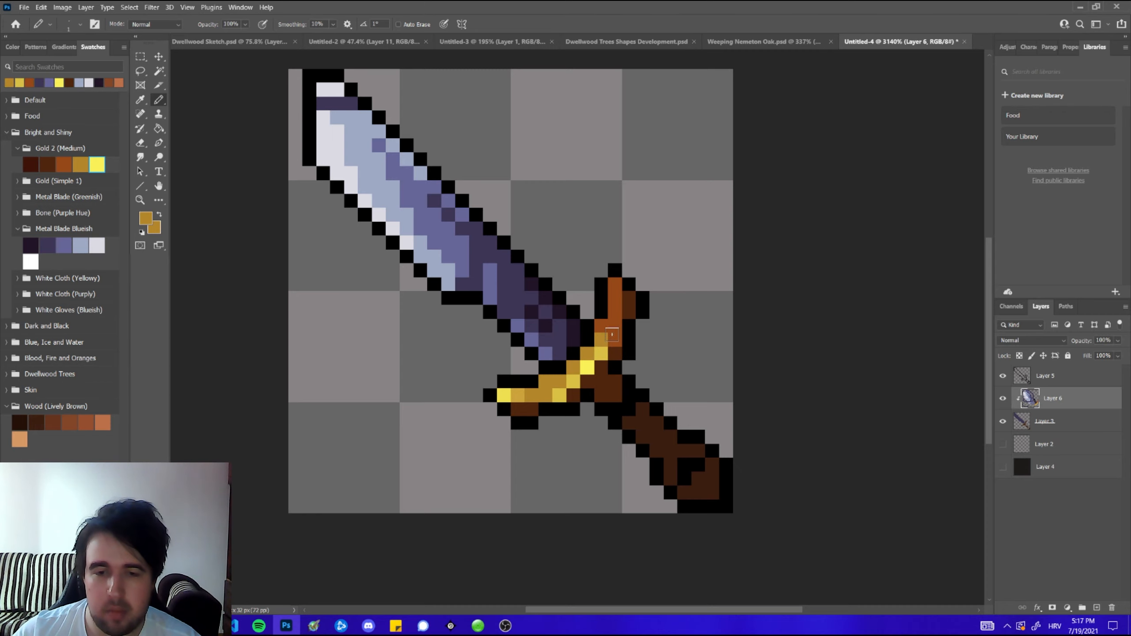
pyautogui.scroll(-6, 645, 332)
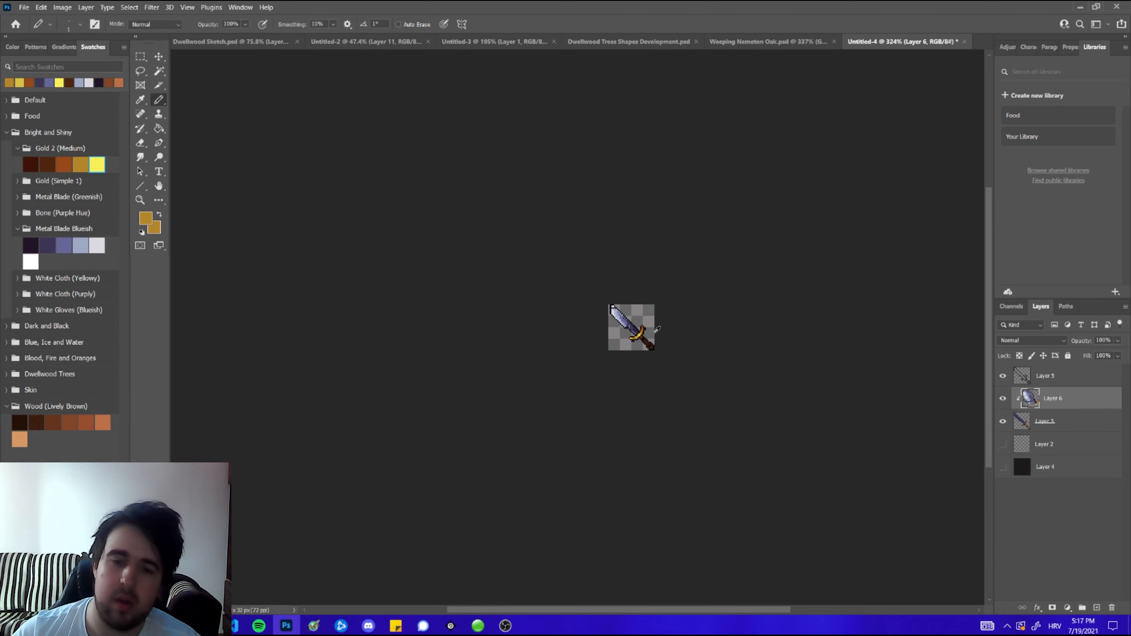
# - Extend the bright yellow highlight at the crossguard's centre by one pixel and make the upper arm's base dark gold
pyautogui.scroll(6, 656, 328)
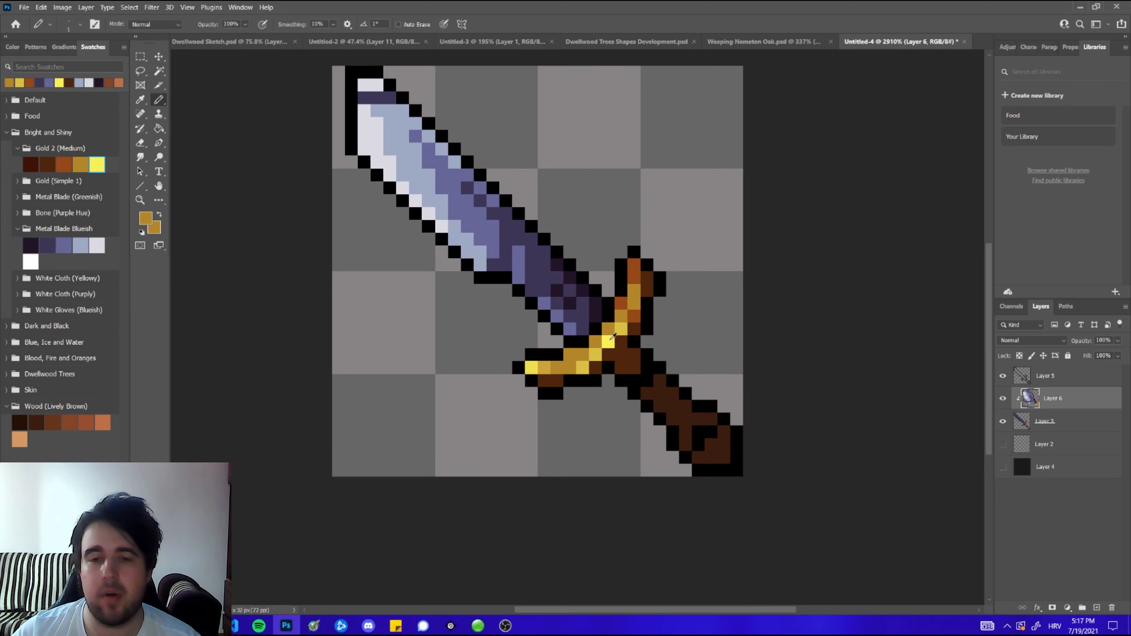
pyautogui.keyDown('alt'); pyautogui.click(611, 339); pyautogui.keyUp('alt')
pyautogui.click(595, 354)
pyautogui.keyDown('alt'); pyautogui.click(620, 328); pyautogui.keyUp('alt')
pyautogui.keyDown('alt'); pyautogui.click(611, 328); pyautogui.keyUp('alt')
pyautogui.click(620, 329)
# - Brighten the crossguard's lower arm with softer yellow pixels sampled from it, blending them towards the arm's end
pyautogui.keyDown('alt'); pyautogui.click(581, 367); pyautogui.keyUp('alt')
pyautogui.click(566, 370)
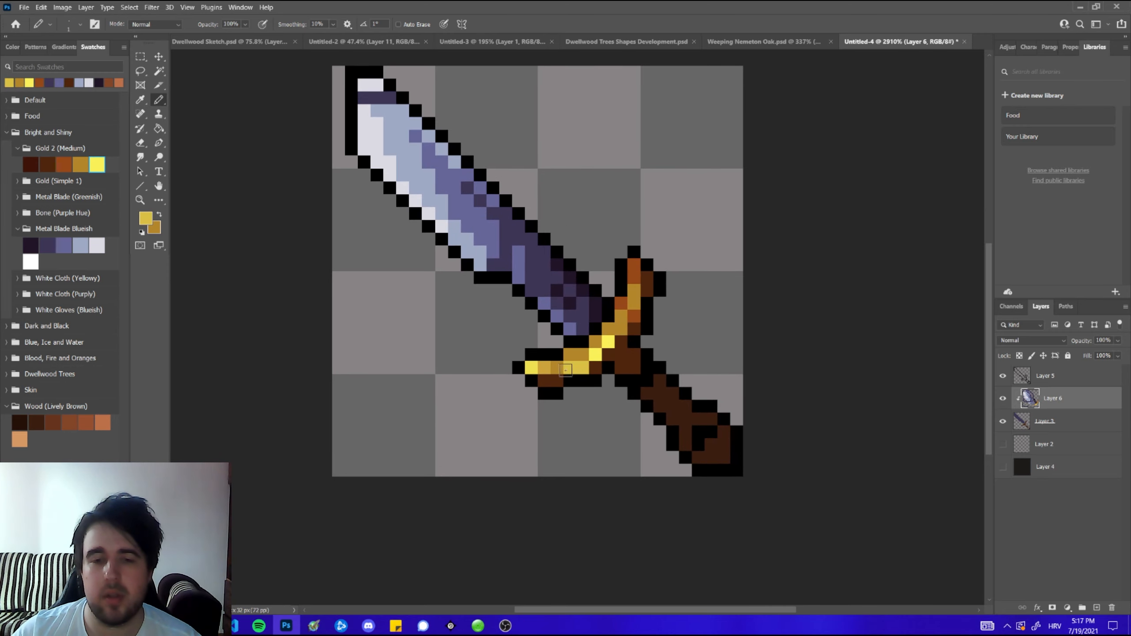
pyautogui.keyDown('alt'); pyautogui.click(542, 369); pyautogui.keyUp('alt')
pyautogui.click(558, 368)
pyautogui.scroll(-5, 572, 365)
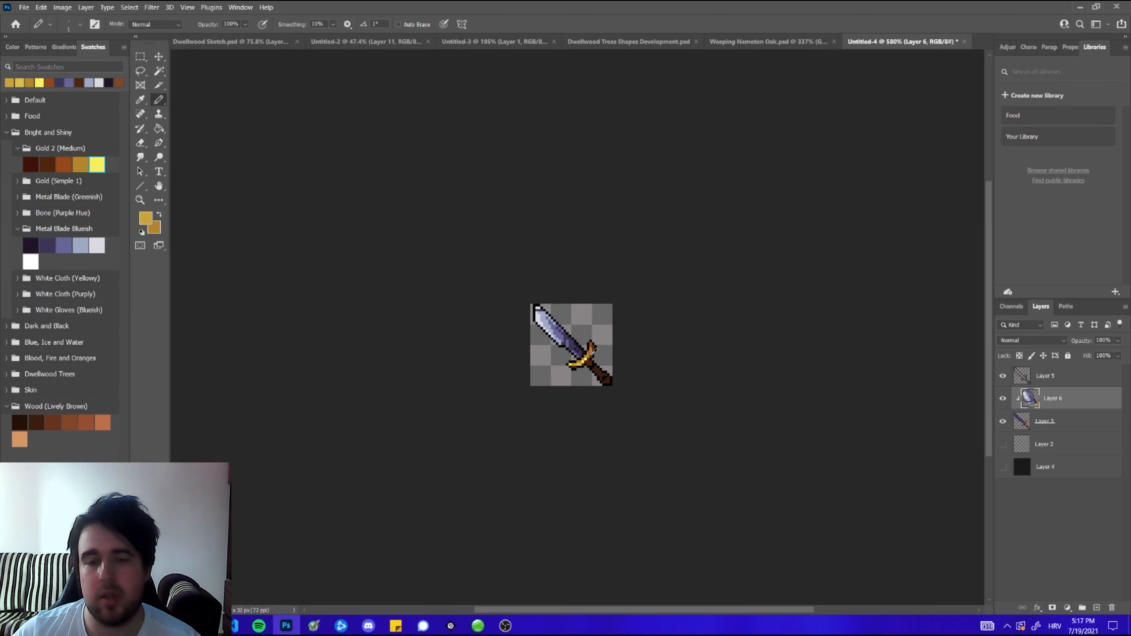
pyautogui.scroll(5, 584, 357)
pyautogui.scroll(-1, 575, 366)
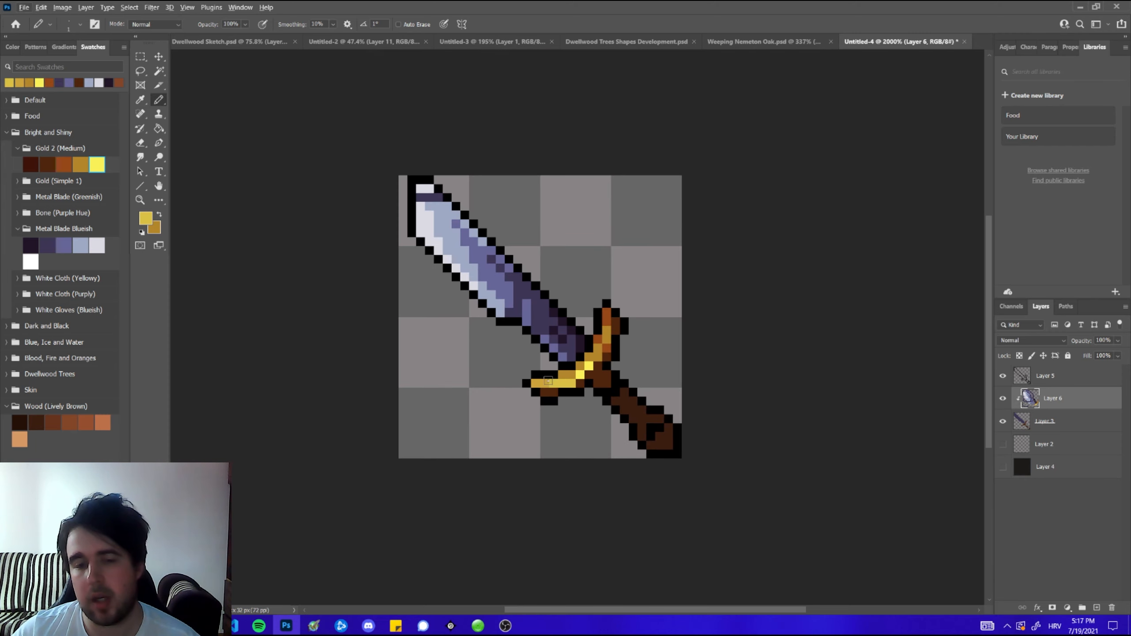
# - Shade the underside of the crossguard's lower arm with orange-brown sampled from the upper arm
pyautogui.keyDown('alt'); pyautogui.click(580, 374); pyautogui.keyUp('alt')
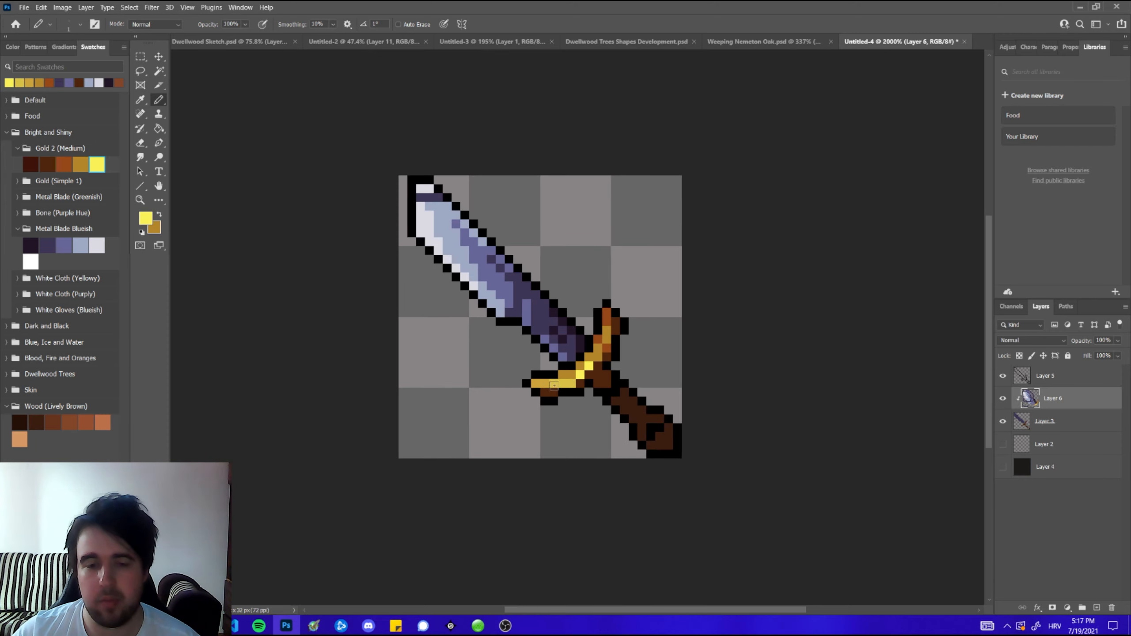
pyautogui.keyDown('alt'); pyautogui.click(608, 342); pyautogui.keyUp('alt')
pyautogui.moveTo(545, 392); pyautogui.dragTo(557, 391)
pyautogui.scroll(-5, 572, 379)
pyautogui.scroll(5, 558, 352)
# - Replace the gold pixels along the crossguard's upper arm with sampled orange-brown
pyautogui.keyDown('alt'); pyautogui.click(557, 354); pyautogui.keyUp('alt')
pyautogui.keyDown('alt'); pyautogui.click(549, 352); pyautogui.keyUp('alt')
pyautogui.keyDown('alt'); pyautogui.click(557, 352); pyautogui.keyUp('alt')
pyautogui.moveTo(548, 342); pyautogui.dragTo(549, 360)
pyautogui.keyDown('alt'); pyautogui.click(548, 379); pyautogui.keyUp('alt')
pyautogui.moveTo(540, 361); pyautogui.dragTo(548, 370)
pyautogui.scroll(-5, 566, 358)
pyautogui.scroll(3, 572, 353)
pyautogui.scroll(-3, 574, 356)
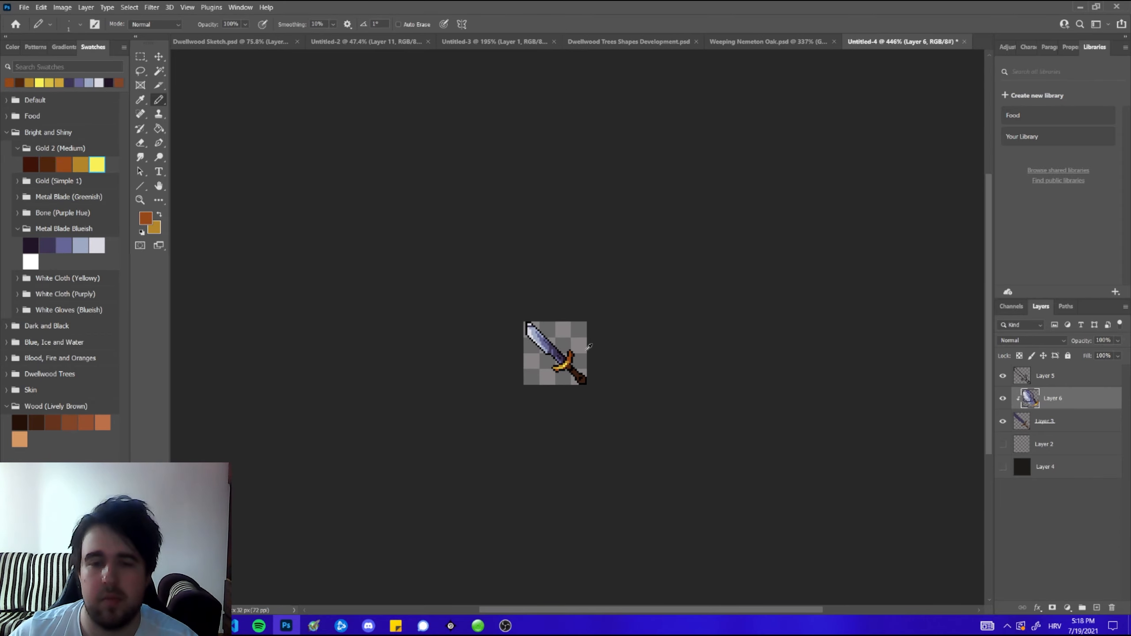
# - Cover the dark band at the blade's tip with sampled near-white and widen the highlight along the tip
pyautogui.scroll(2, 579, 361)
pyautogui.scroll(3, 573, 363)
pyautogui.keyDown('alt'); pyautogui.click(437, 290); pyautogui.keyUp('alt')
pyautogui.keyDown('alt'); pyautogui.click(418, 285); pyautogui.keyUp('alt')
pyautogui.moveTo(422, 259); pyautogui.dragTo(429, 295)
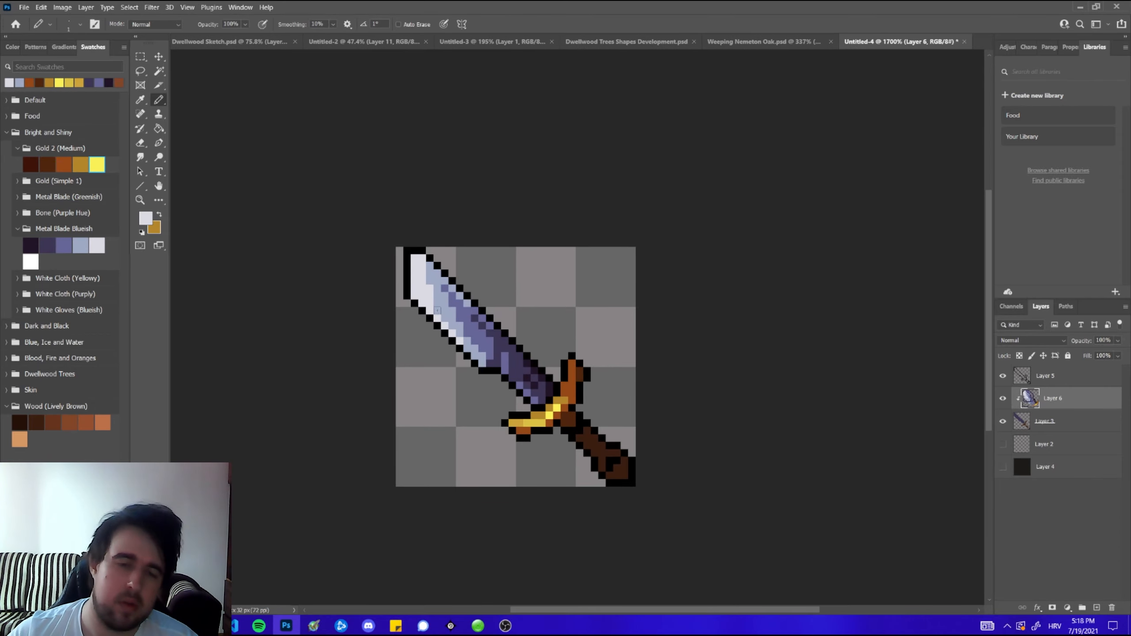
pyautogui.keyDown('alt'); pyautogui.click(430, 276); pyautogui.keyUp('alt')
pyautogui.keyDown('alt'); pyautogui.click(421, 264); pyautogui.keyUp('alt')
pyautogui.click(429, 266)
pyautogui.scroll(-5, 441, 279)
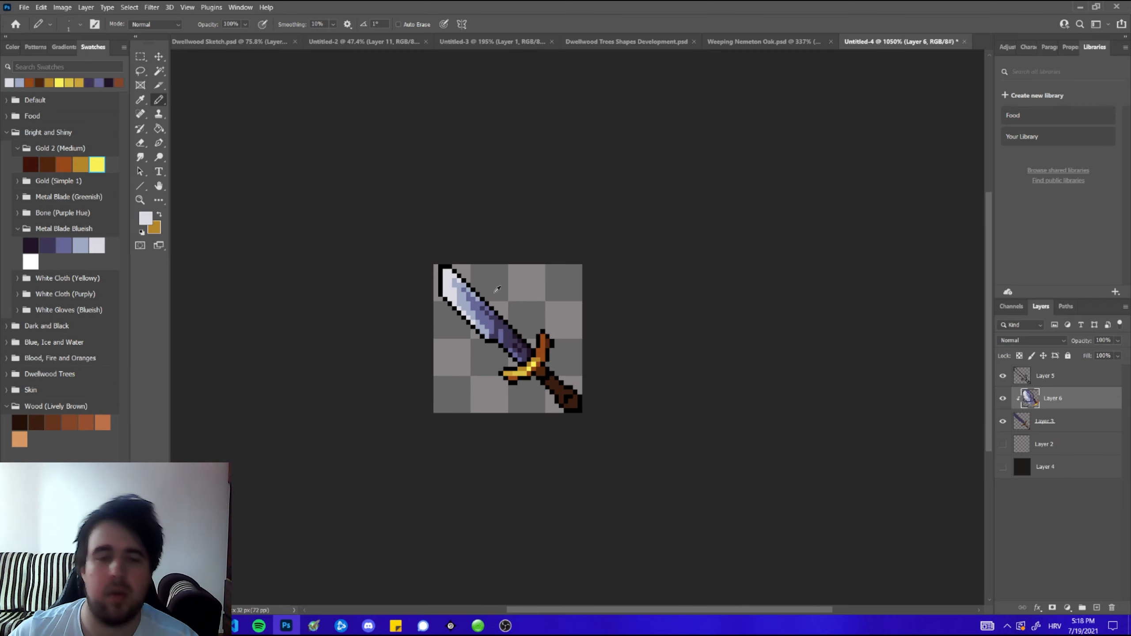
pyautogui.scroll(2, 386, 287)
pyautogui.scroll(5, 581, 322)
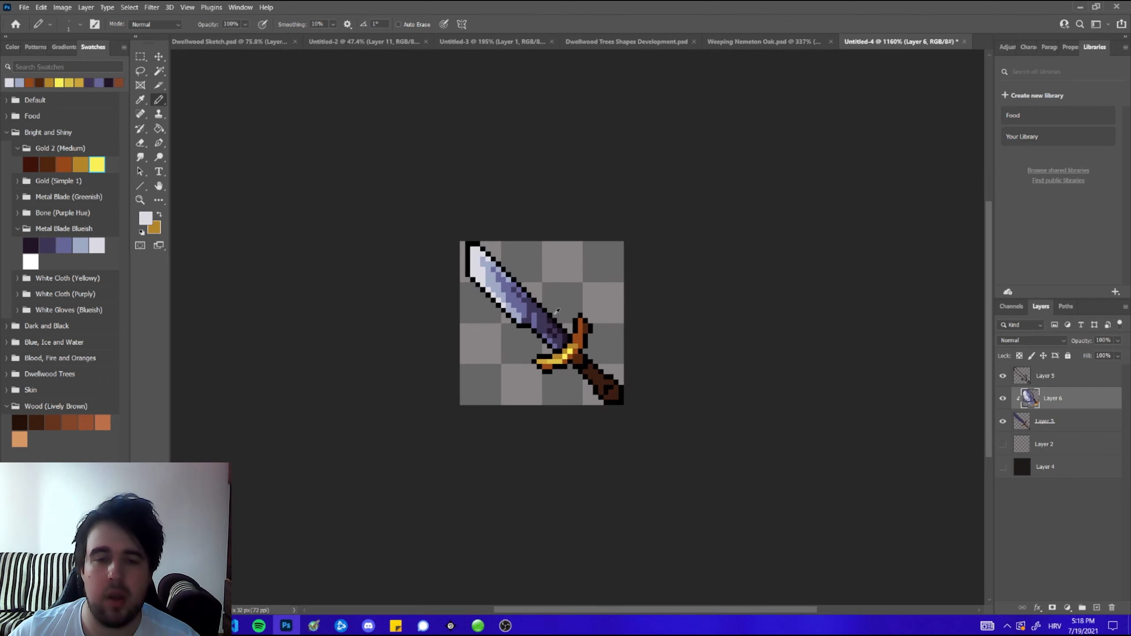
# - Lighten the cutting edge at the blade's notch with light blue and purple pixels sampled from the blade
pyautogui.keyDown('alt'); pyautogui.click(526, 301); pyautogui.keyUp('alt')
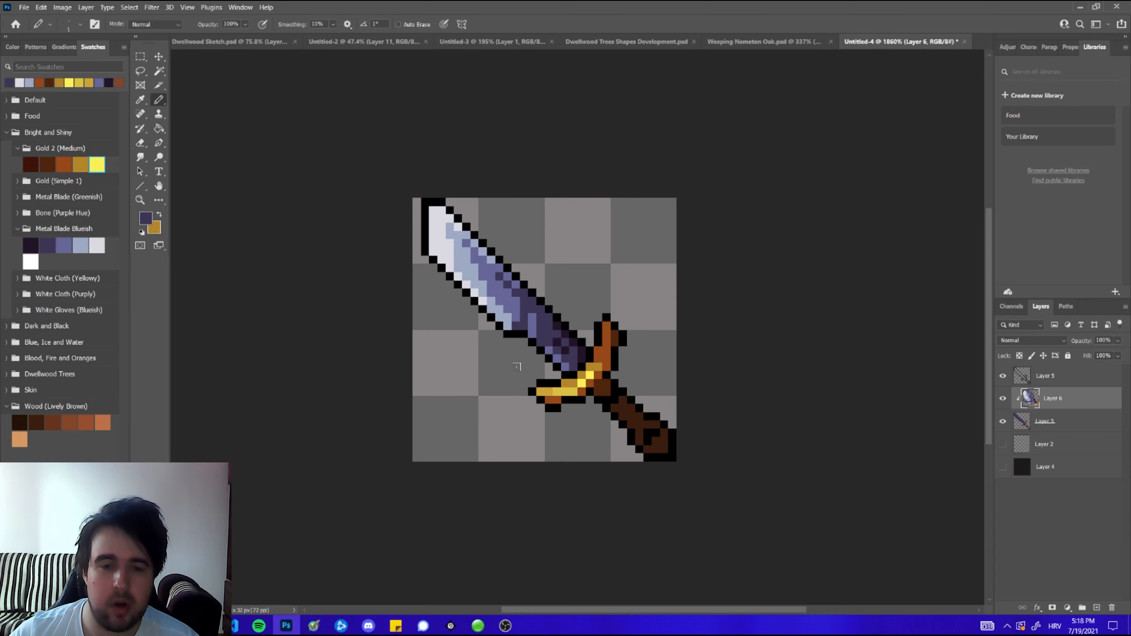
pyautogui.scroll(-5, 567, 342)
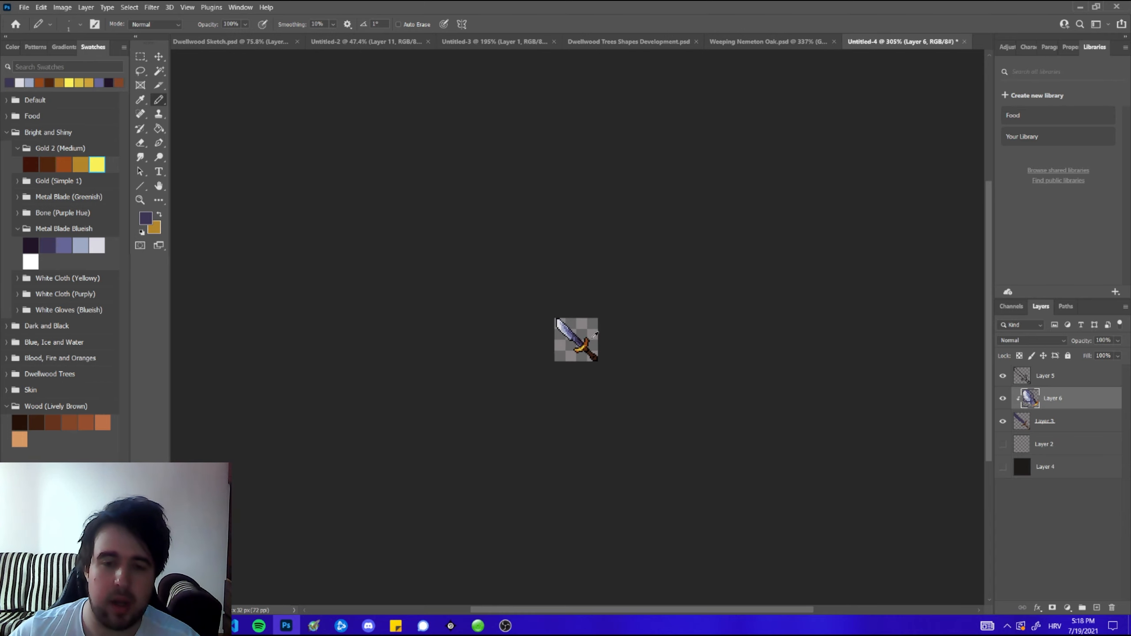
pyautogui.scroll(6, 577, 340)
pyautogui.keyDown('alt'); pyautogui.click(531, 321); pyautogui.keyUp('alt')
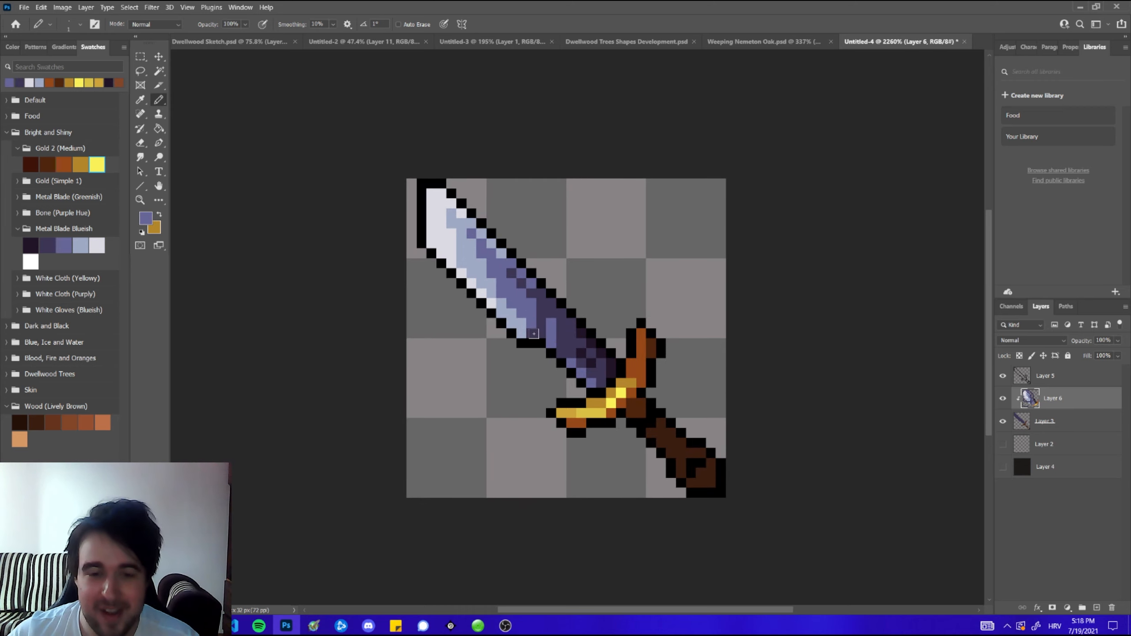
pyautogui.keyDown('alt'); pyautogui.click(522, 324); pyautogui.keyUp('alt')
pyautogui.click(531, 334)
pyautogui.keyDown('alt'); pyautogui.click(535, 323); pyautogui.keyUp('alt')
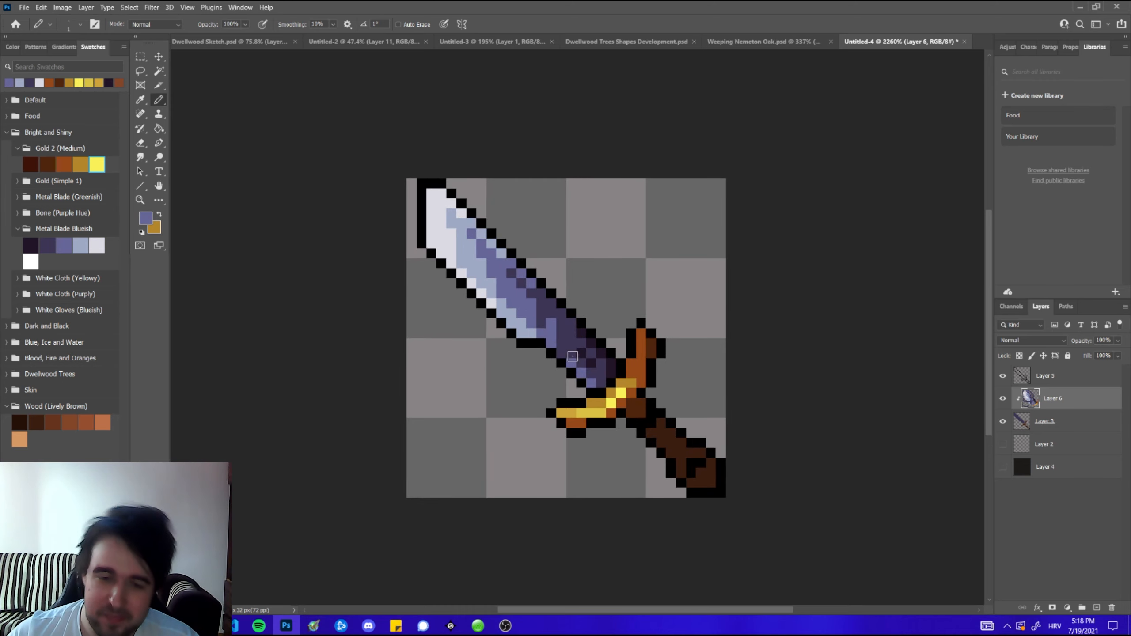
# - Extend the light blue and purple shading from the notch across the lower blade to soften its dark area
pyautogui.scroll(-4, 563, 353)
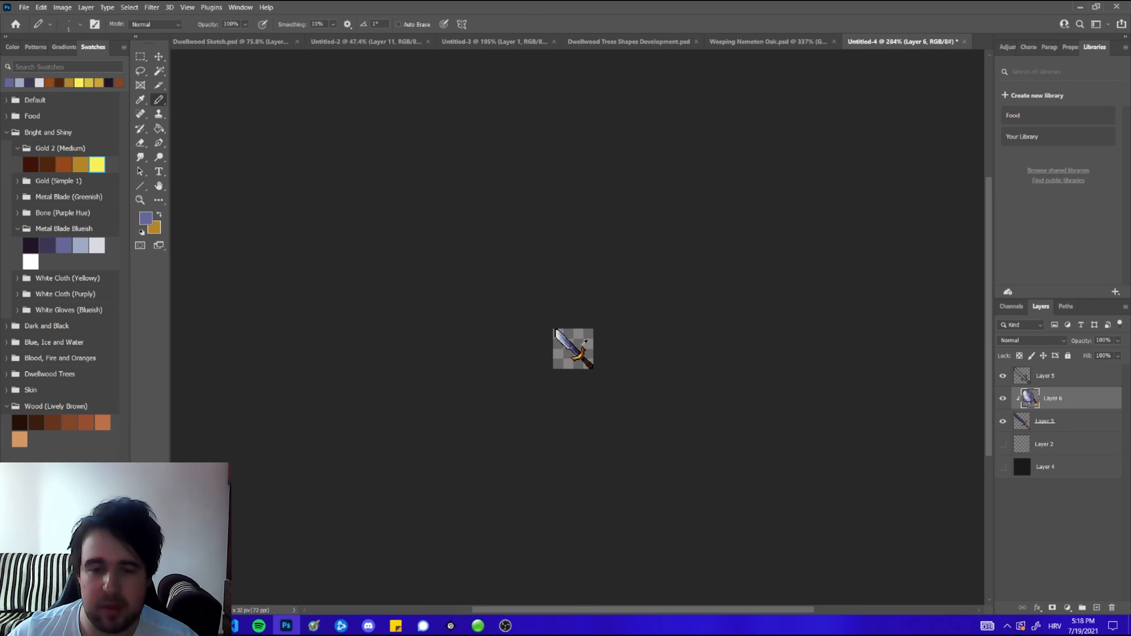
pyautogui.scroll(1, 574, 341)
pyautogui.scroll(3, 574, 340)
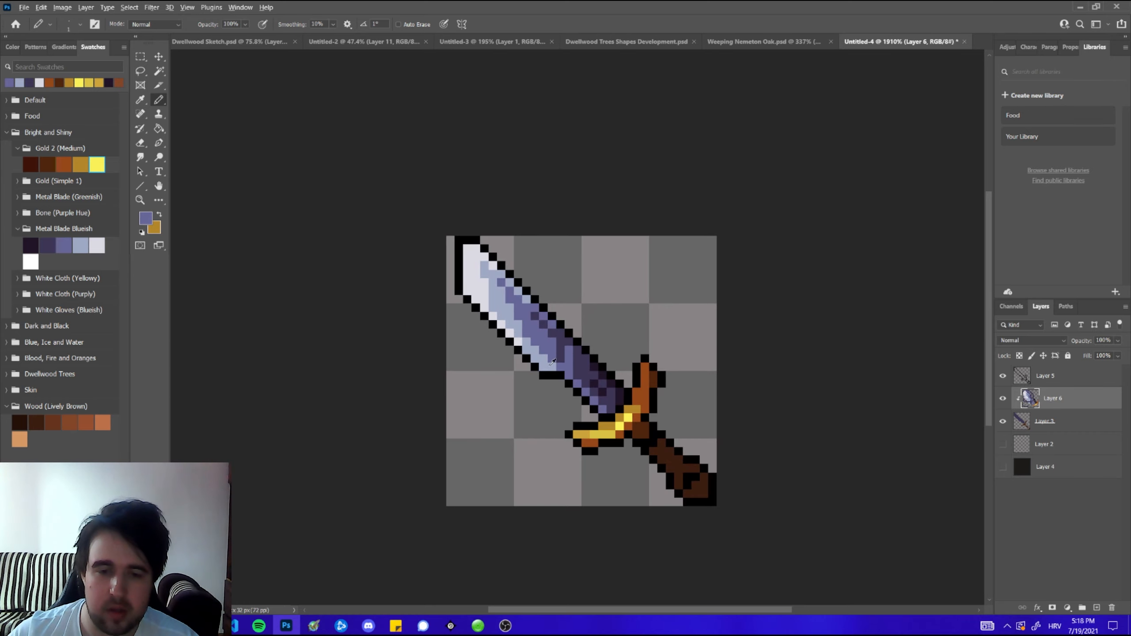
pyautogui.keyDown('alt'); pyautogui.click(552, 362); pyautogui.keyUp('alt')
pyautogui.scroll(-3, 586, 350)
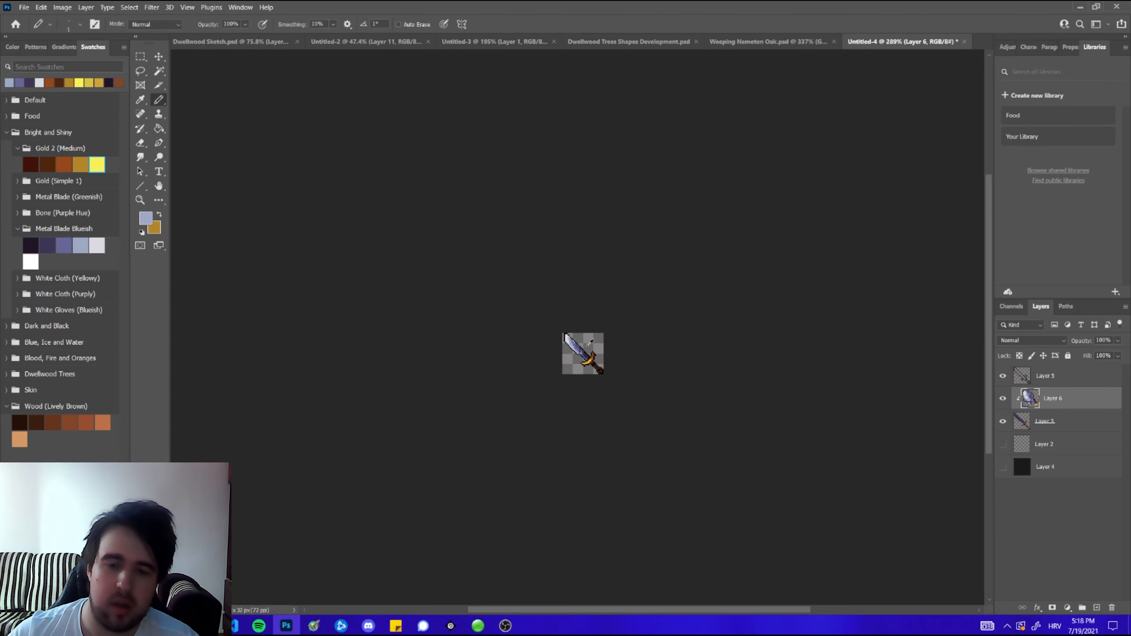
pyautogui.scroll(5, 589, 348)
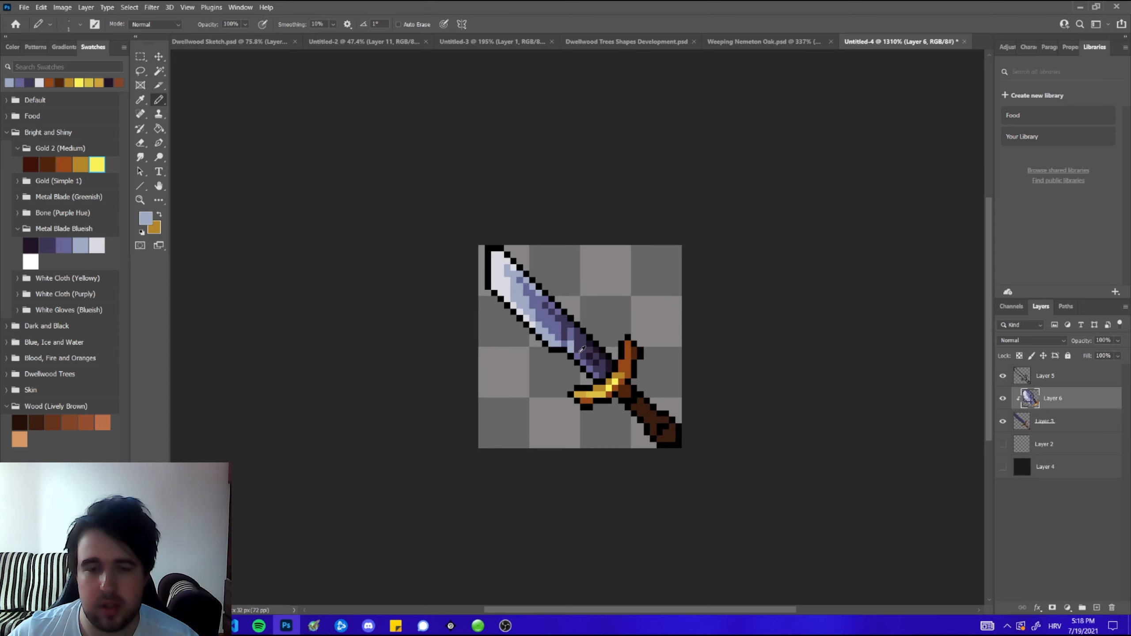
pyautogui.keyDown('alt'); pyautogui.click(576, 317); pyautogui.keyUp('alt')
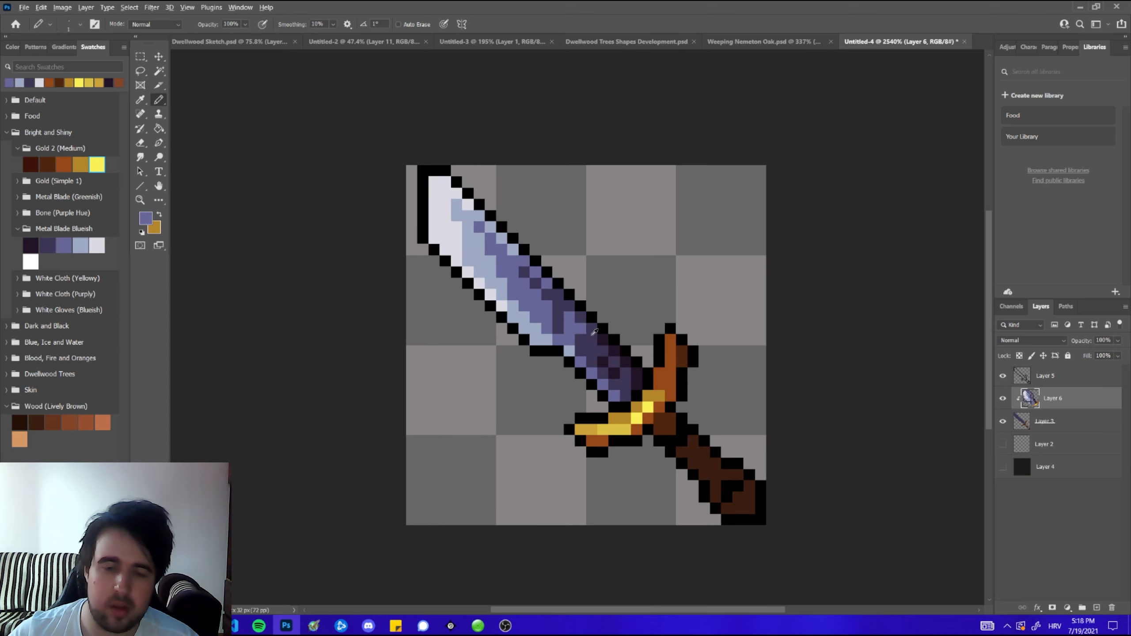
pyautogui.scroll(-4, 594, 332)
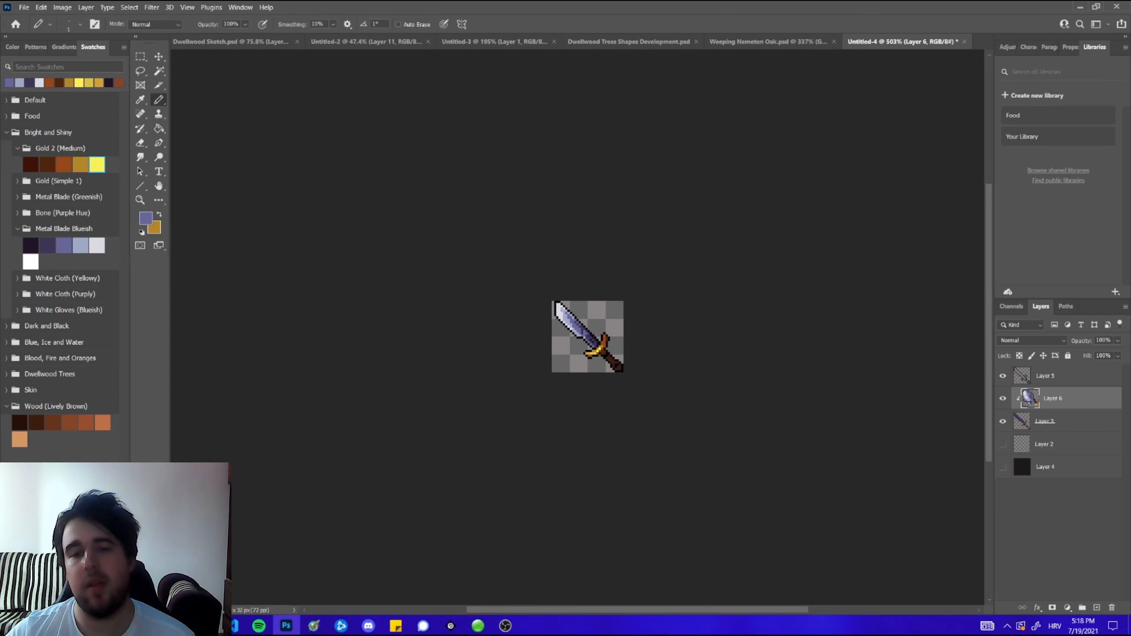
pyautogui.scroll(3, 601, 332)
pyautogui.scroll(2, 559, 339)
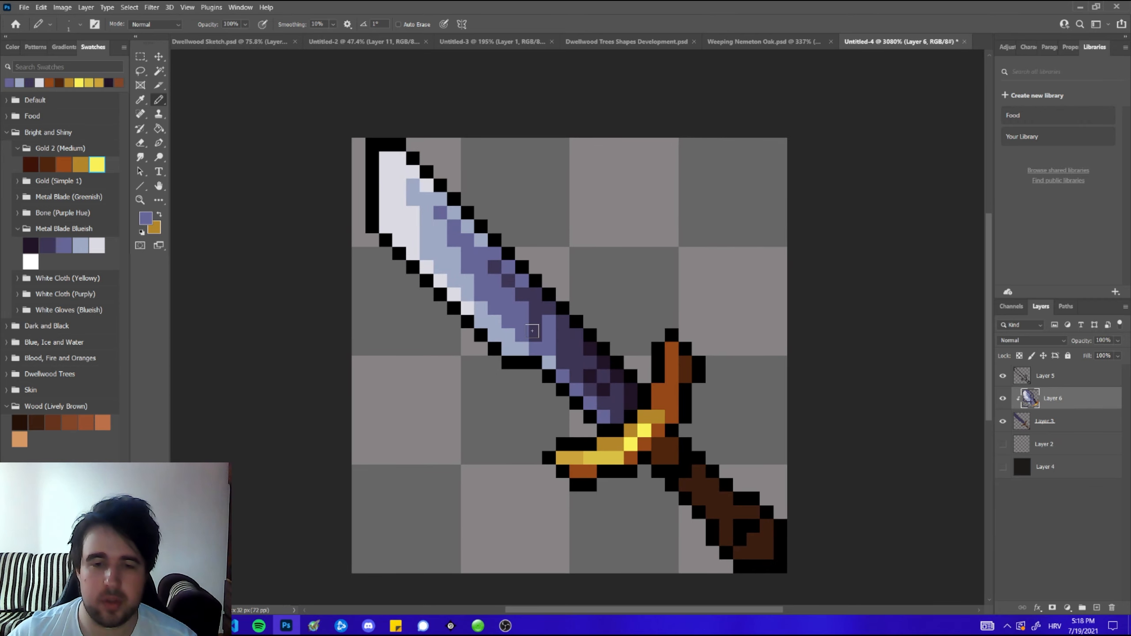
# - Examine the sword's blade and crossguard shading at small and enlarged sizes
pyautogui.scroll(-1, 570, 348)
pyautogui.scroll(-1, 604, 348)
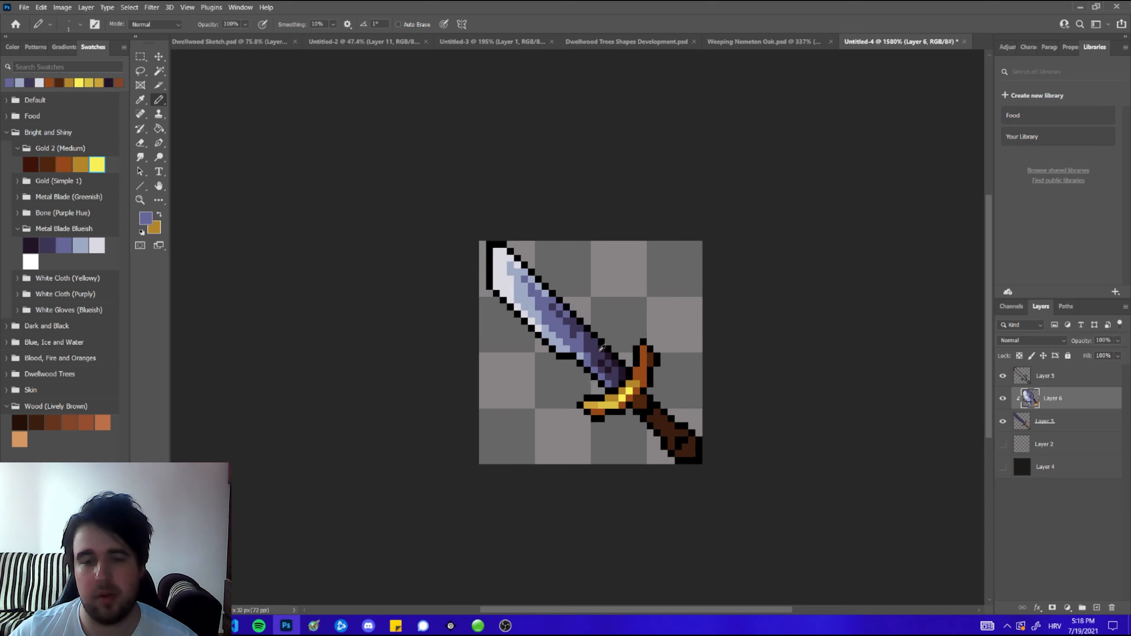
pyautogui.scroll(-2, 602, 348)
pyautogui.scroll(-1, 595, 351)
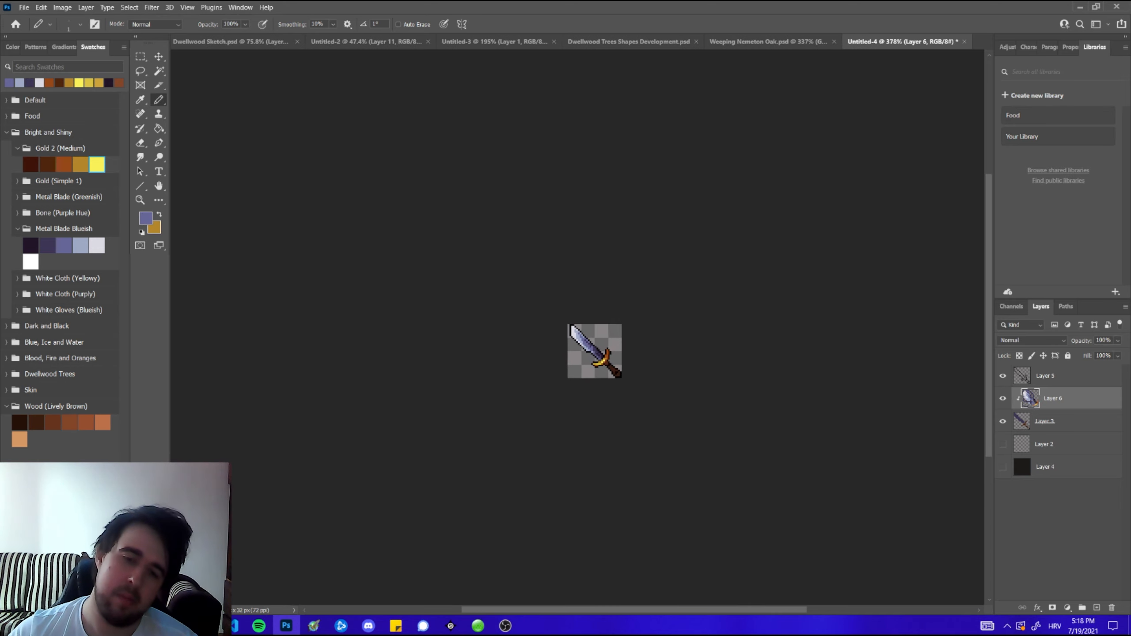
pyautogui.scroll(7, 605, 351)
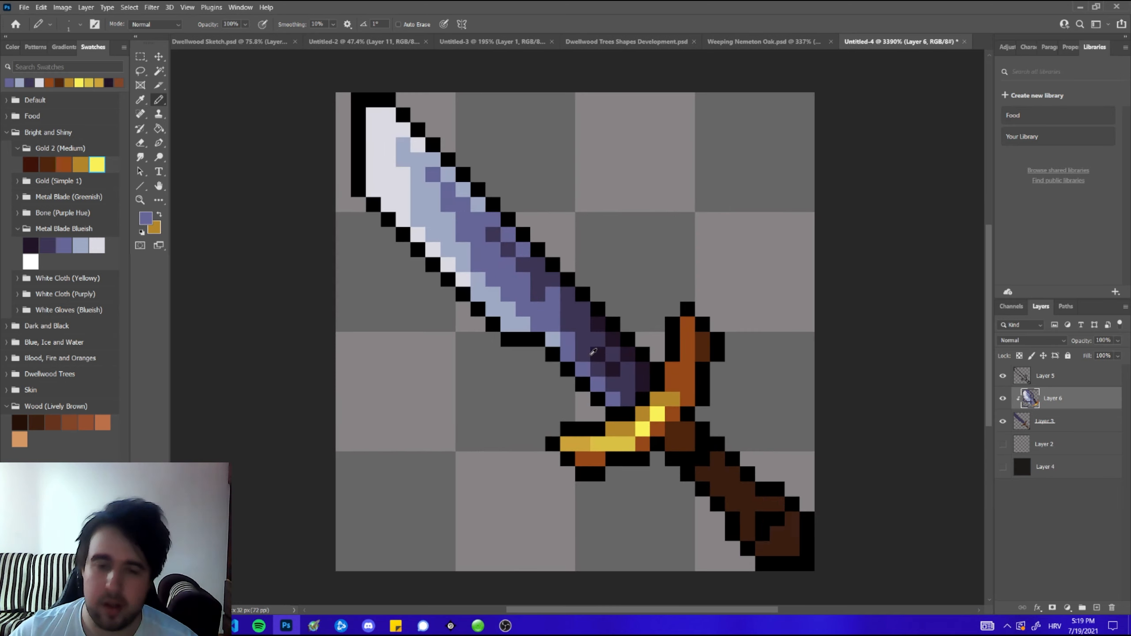
pyautogui.scroll(-3, 594, 352)
pyautogui.scroll(1, 756, 411)
pyautogui.scroll(1, 757, 408)
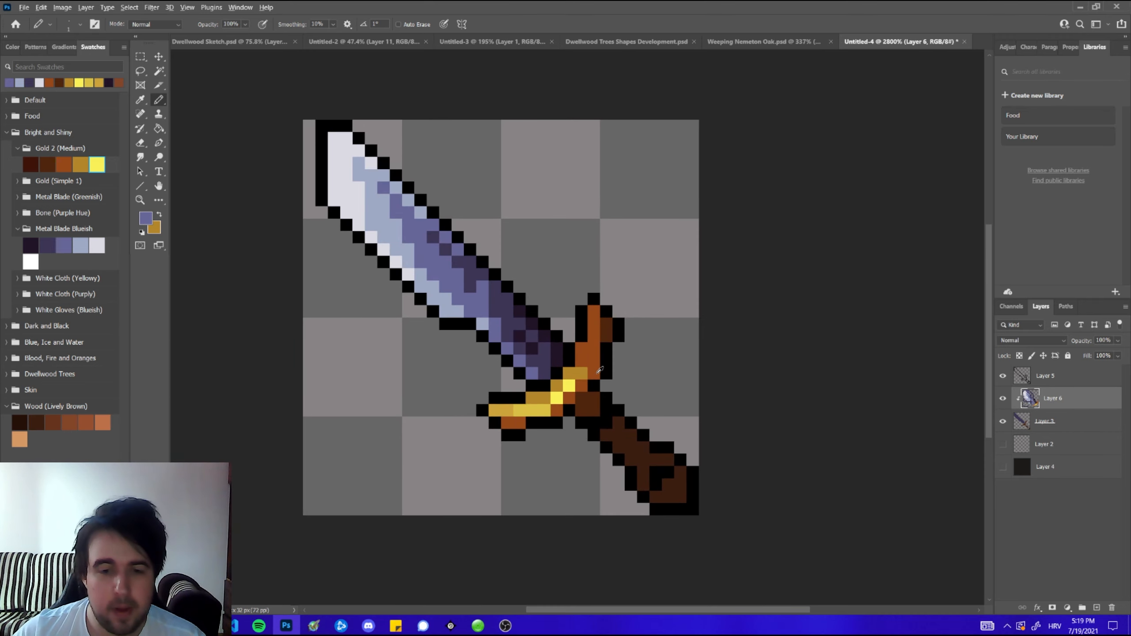
pyautogui.scroll(-1, 599, 370)
pyautogui.scroll(1, 597, 379)
# - Paint two blue 2aa5c4 pixels for a gem where the grip meets the crossguard
pyautogui.keyDown('alt'); pyautogui.click(596, 389); pyautogui.keyUp('alt')
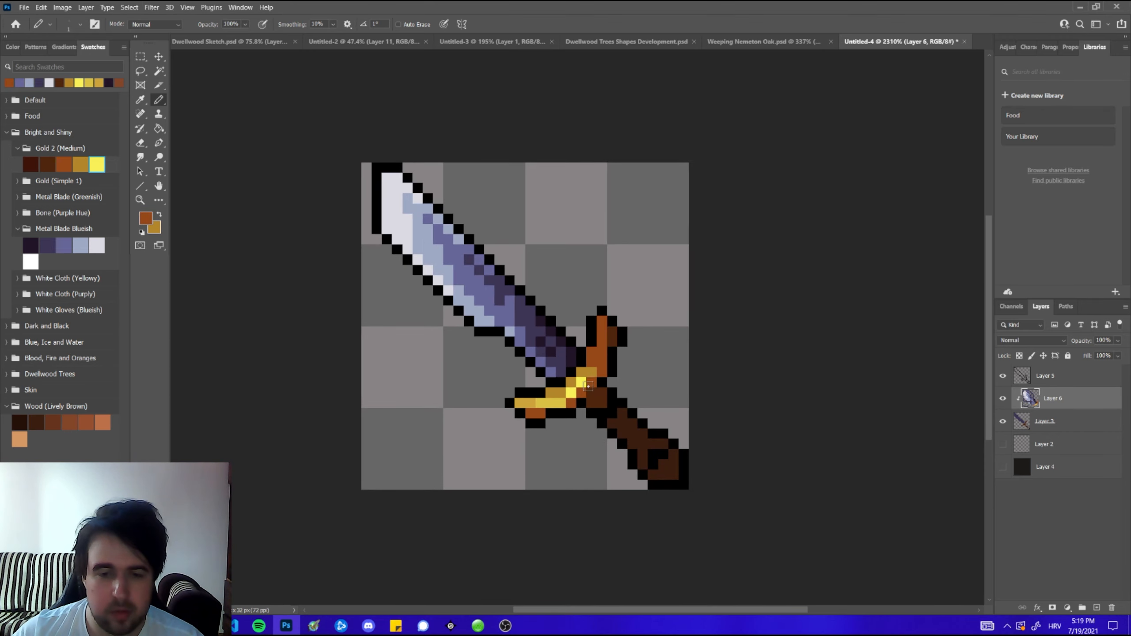
pyautogui.keyDown('alt'); pyautogui.click(586, 376); pyautogui.keyUp('alt')
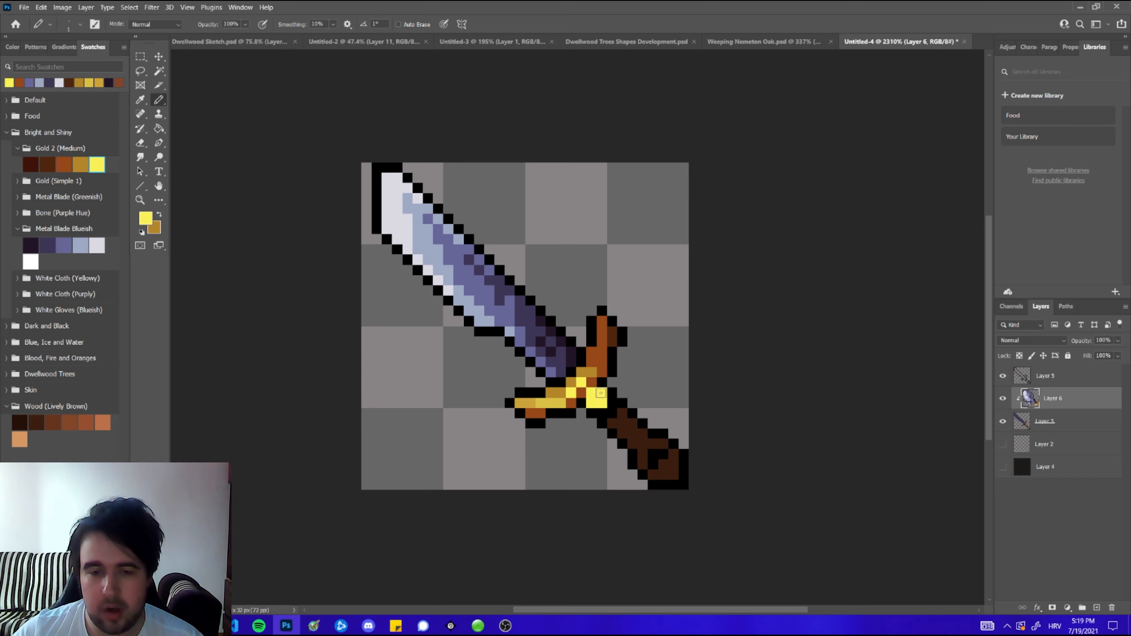
pyautogui.click(147, 220)
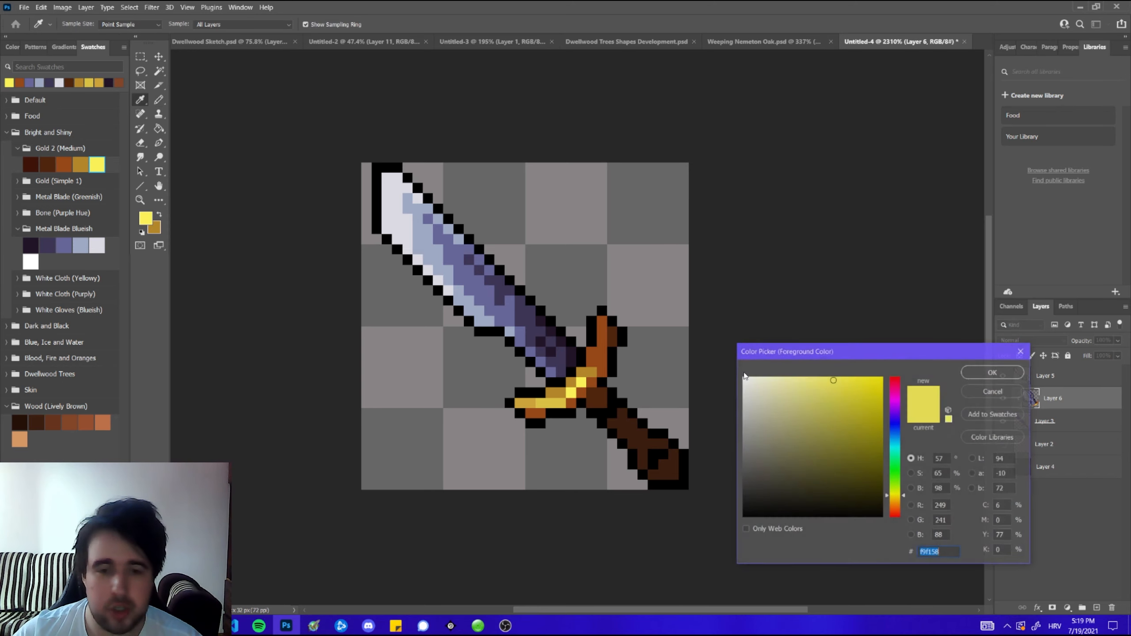
pyautogui.click(896, 441)
pyautogui.click(992, 372)
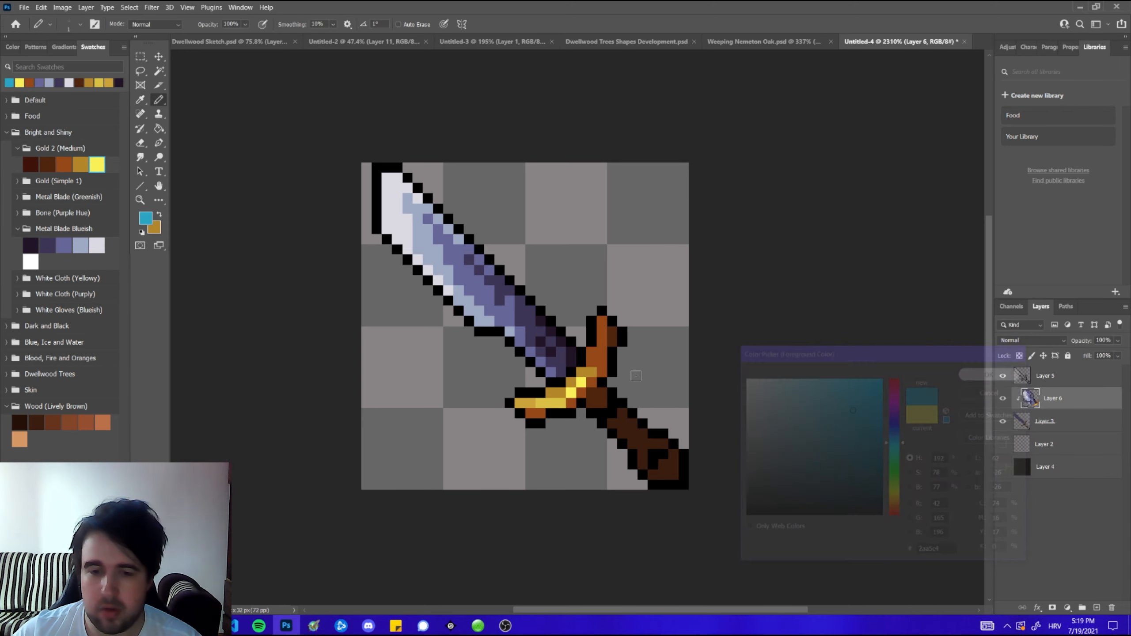
pyautogui.moveTo(592, 403); pyautogui.dragTo(601, 393)
# - Add a lighter sky-blue highlight pixel to the gem's corner nearest the blade
pyautogui.click(142, 217)
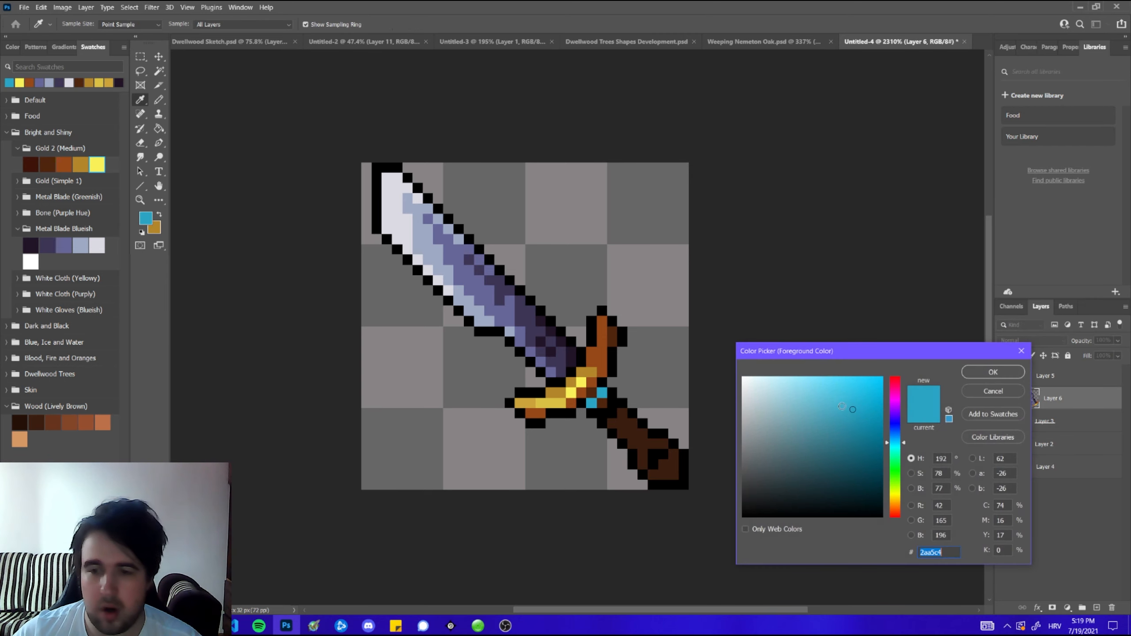
pyautogui.click(821, 387)
pyautogui.click(1002, 371)
pyautogui.click(602, 392)
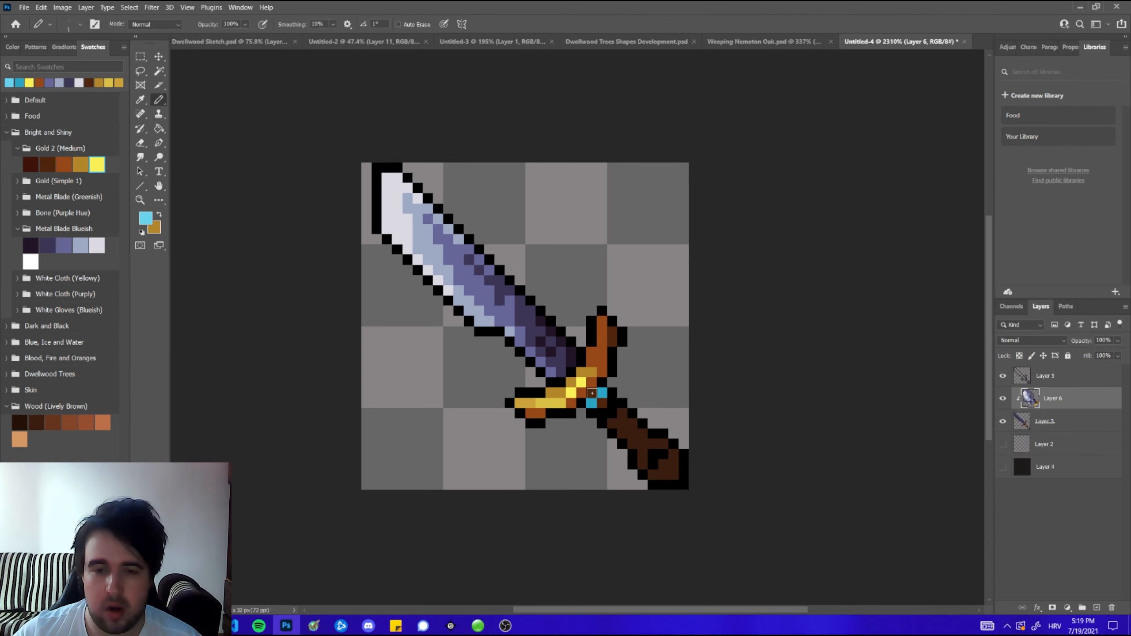
pyautogui.click(592, 392)
# - Add a dark blue shadow pixel to the gem's corner facing the grip and check the sword at small size
pyautogui.click(146, 218)
pyautogui.click(892, 431)
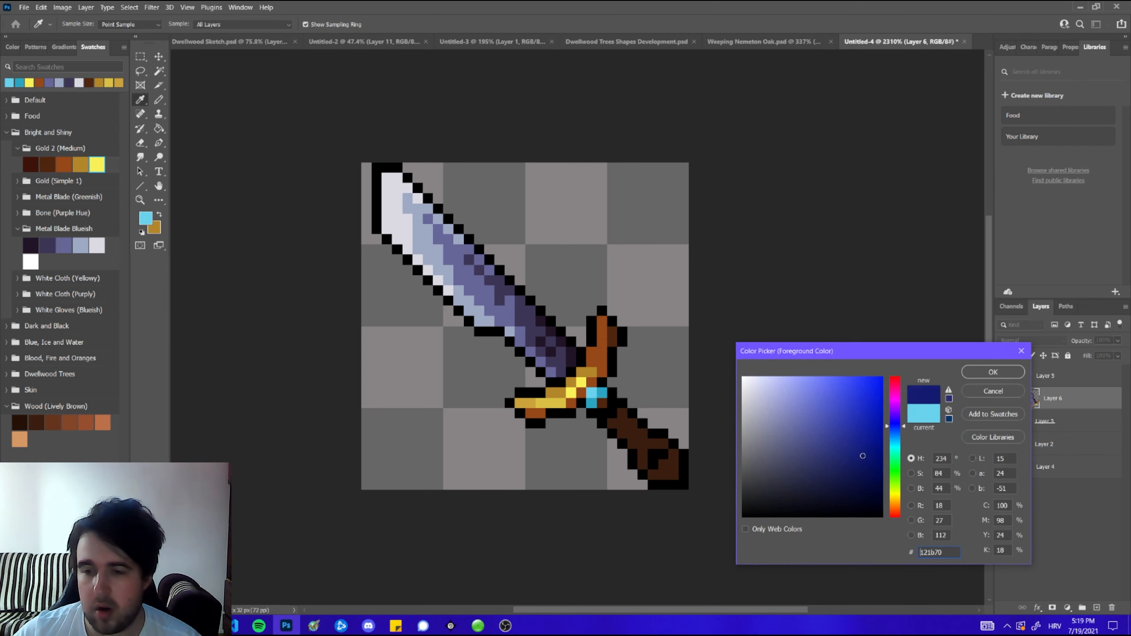
pyautogui.click(865, 457)
pyautogui.click(994, 372)
pyautogui.click(604, 402)
pyautogui.scroll(-5, 608, 400)
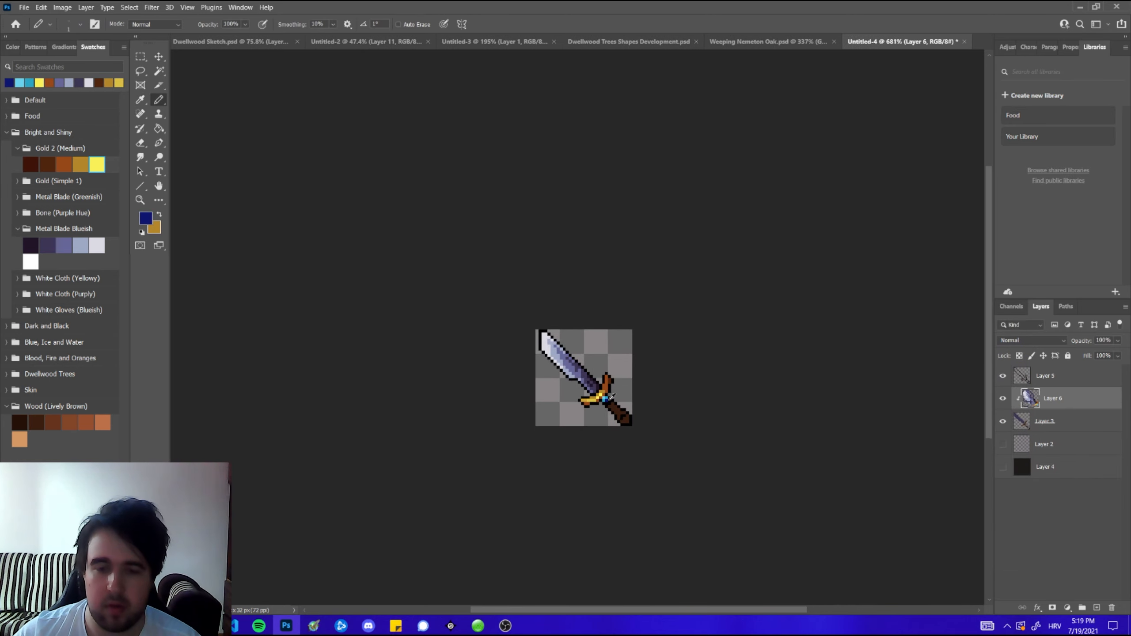
pyautogui.scroll(4, 616, 399)
pyautogui.scroll(3, 619, 394)
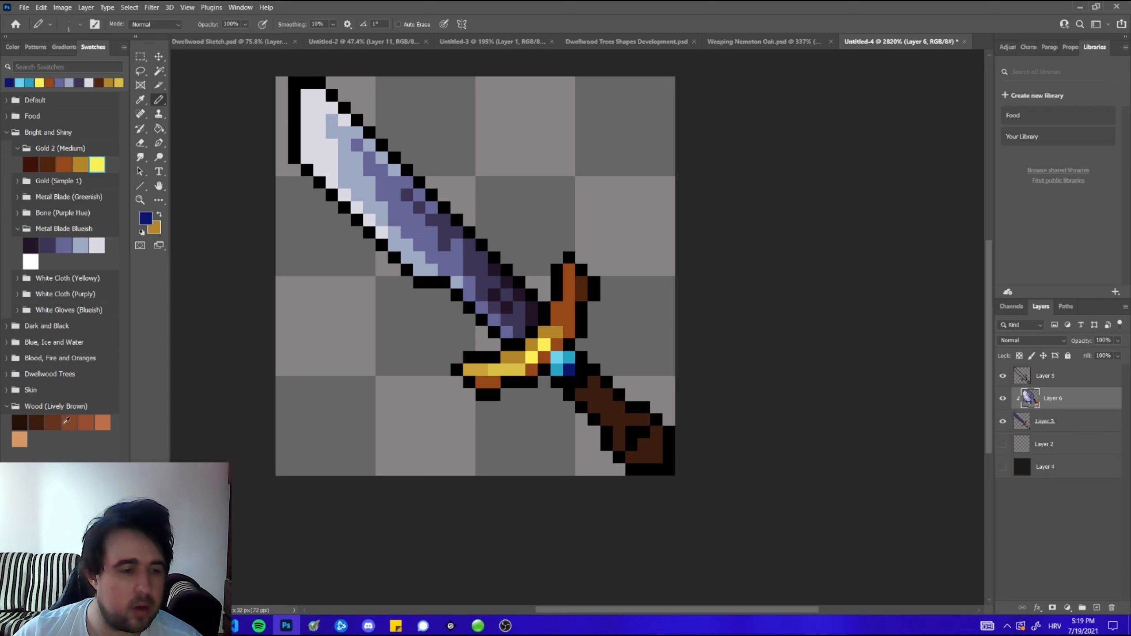
# - Shade the upper grip with medium brown and add a light brown highlight from the Wood (Lively Brown) swatches
pyautogui.click(65, 422)
pyautogui.click(53, 423)
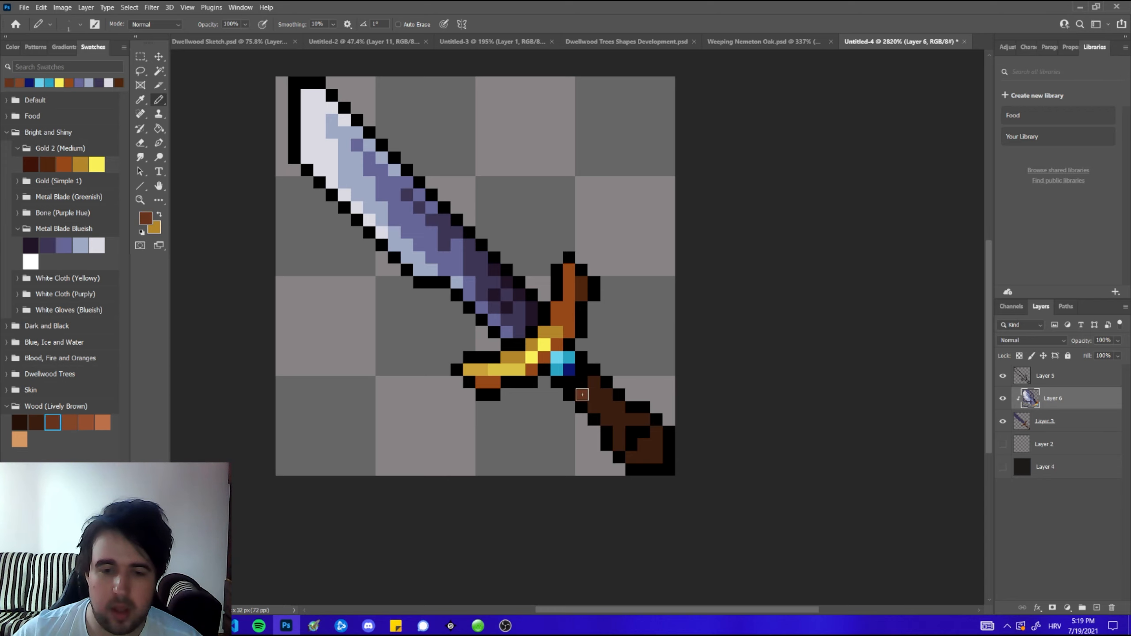
pyautogui.moveTo(582, 394)
pyautogui.mouseDown()
pyautogui.moveTo(595, 384)
pyautogui.moveTo(622, 408)
pyautogui.moveTo(595, 407)
pyautogui.moveTo(608, 420)
pyautogui.mouseUp()
pyautogui.click(70, 422)
pyautogui.click(102, 421)
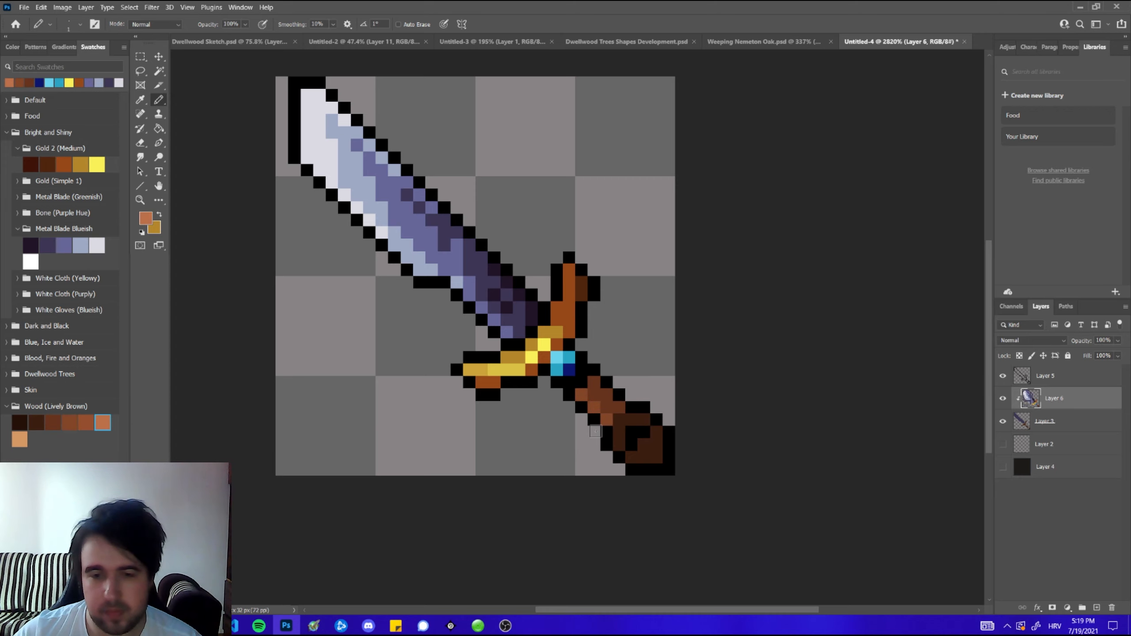
pyautogui.click(594, 407)
# - Lighten the pommel with brown wood tones and place light brown highlight pixels along its lower edge
pyautogui.keyDown('alt'); pyautogui.click(597, 419); pyautogui.keyUp('alt')
pyautogui.keyDown('alt'); pyautogui.click(612, 424); pyautogui.keyUp('alt')
pyautogui.moveTo(618, 432); pyautogui.dragTo(644, 457)
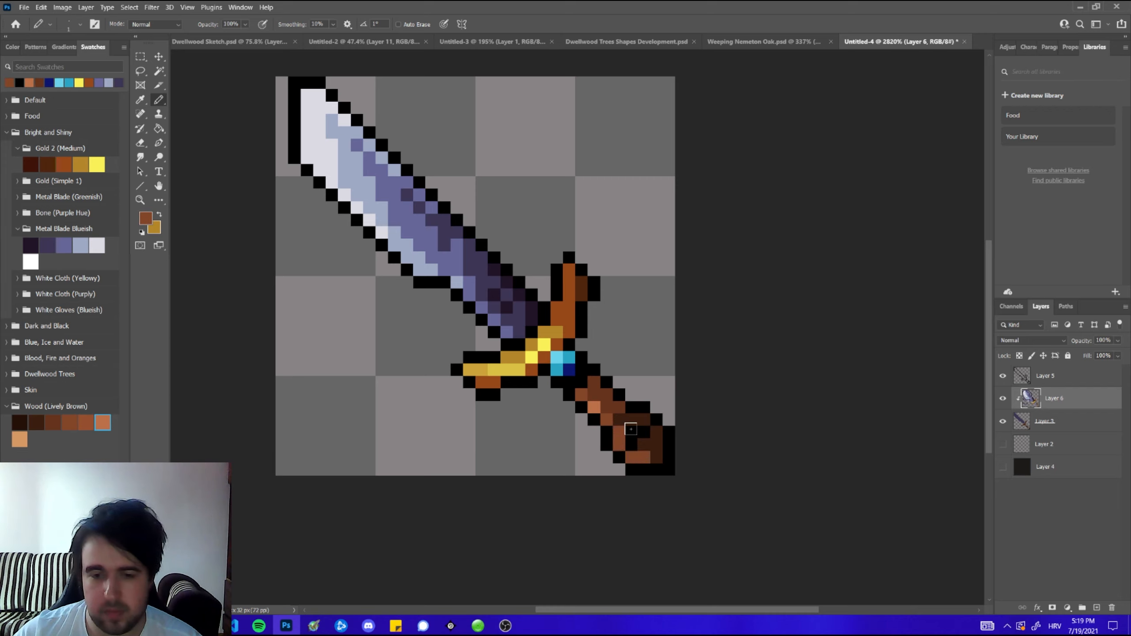
pyautogui.keyDown('alt'); pyautogui.click(544, 328); pyautogui.keyUp('alt')
pyautogui.click(619, 444)
pyautogui.click(631, 457)
pyautogui.keyDown('alt'); pyautogui.click(619, 433); pyautogui.keyUp('alt')
pyautogui.click(619, 420)
pyautogui.click(630, 421)
pyautogui.keyDown('alt'); pyautogui.click(596, 410); pyautogui.keyUp('alt')
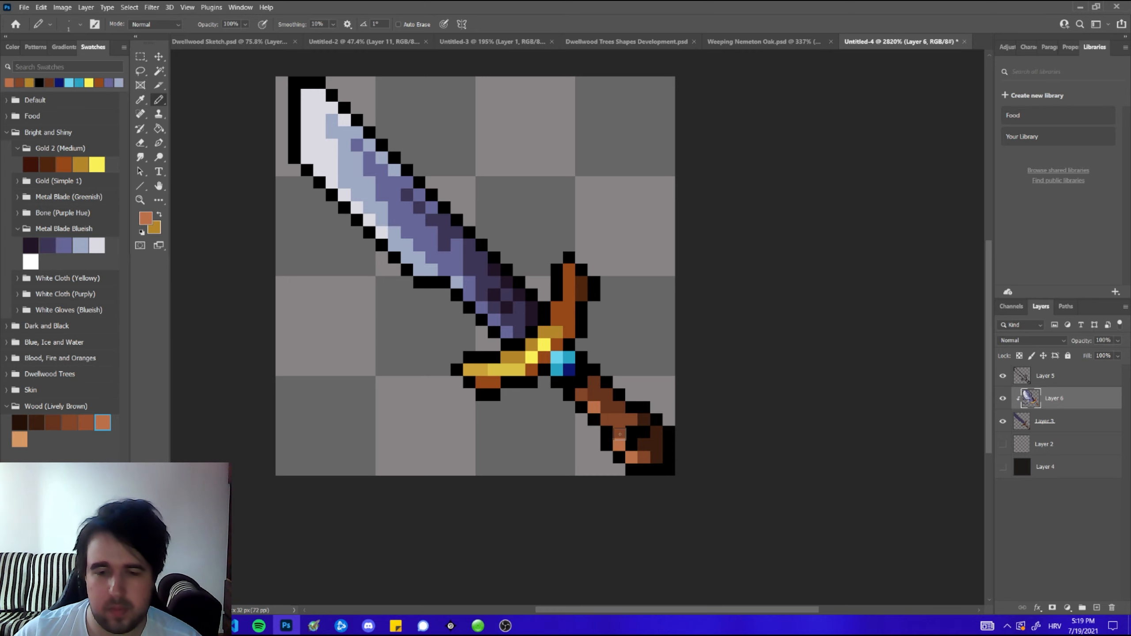
# - Recolour the pommel's lit edge with gold sampled from the crossguard and brighten its middle pixel with lighter gold
pyautogui.scroll(-10, 592, 382)
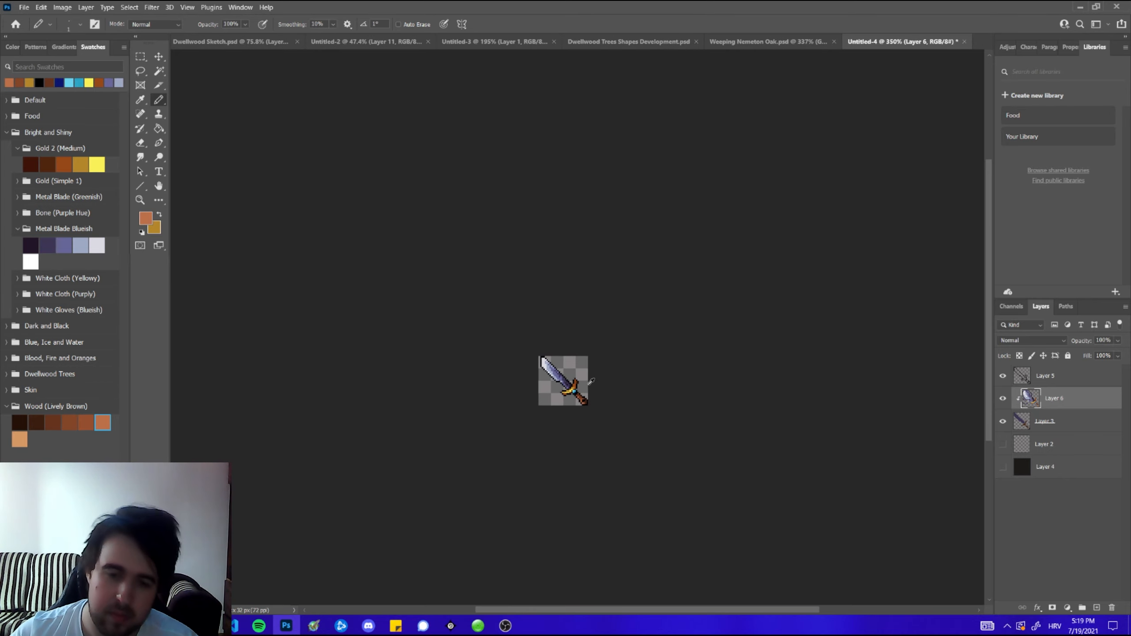
pyautogui.scroll(9, 584, 397)
pyautogui.keyDown('alt'); pyautogui.click(523, 336); pyautogui.keyUp('alt')
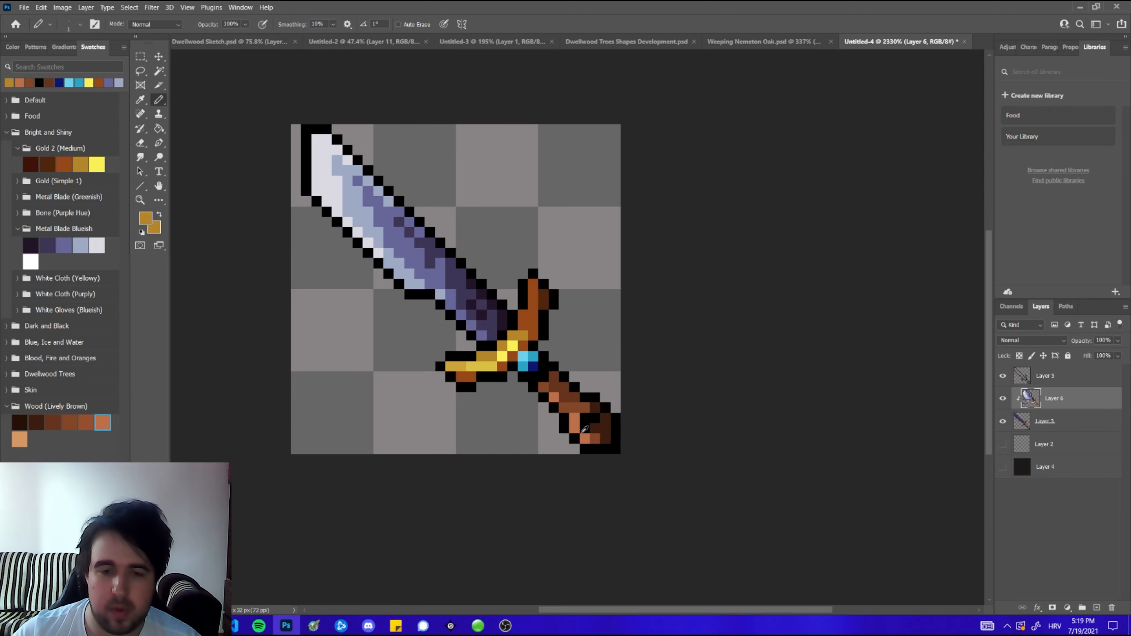
pyautogui.click(575, 419)
pyautogui.click(575, 429)
pyautogui.click(585, 438)
pyautogui.keyDown('alt'); pyautogui.click(512, 345); pyautogui.keyUp('alt')
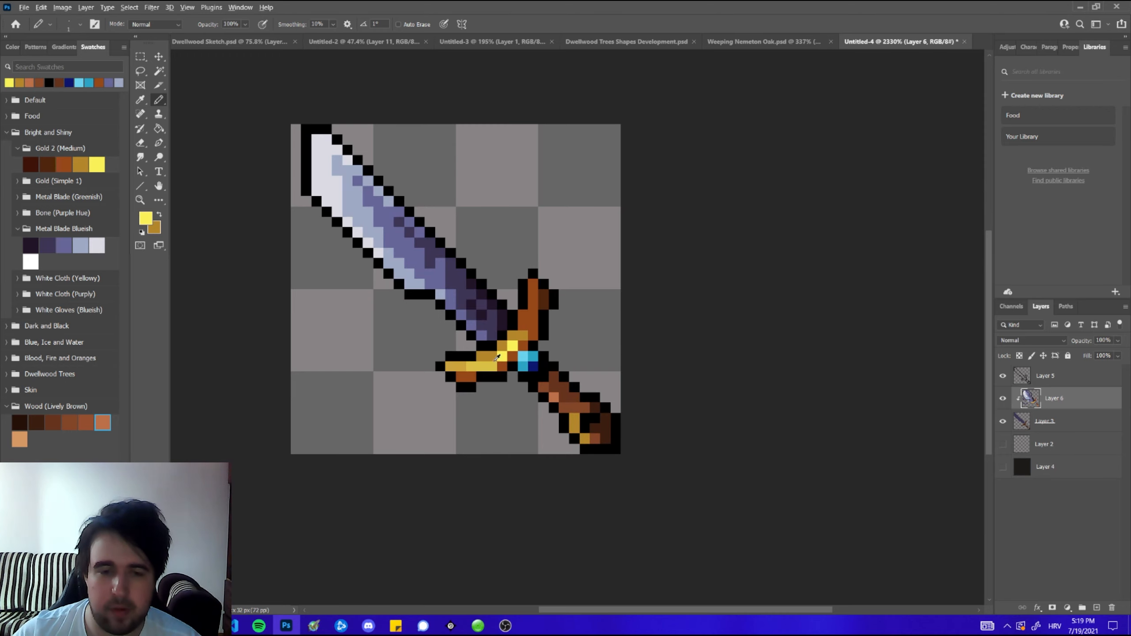
pyautogui.keyDown('alt'); pyautogui.click(492, 363); pyautogui.keyUp('alt')
pyautogui.click(574, 429)
# - Shade the pommel's upper and far edges with sampled orange and dark brown, and add a gold pixel at its corner
pyautogui.keyDown('alt'); pyautogui.click(536, 325); pyautogui.keyUp('alt')
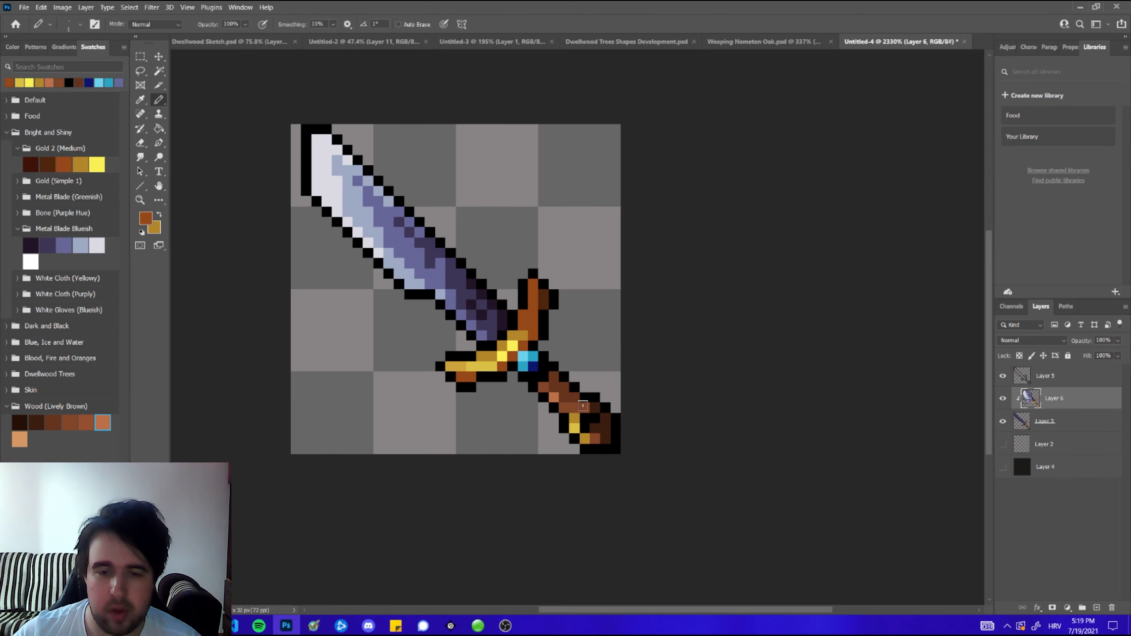
pyautogui.click(583, 406)
pyautogui.keyDown('alt'); pyautogui.click(545, 302); pyautogui.keyUp('alt')
pyautogui.click(595, 408)
pyautogui.click(605, 418)
pyautogui.click(604, 427)
pyautogui.click(606, 438)
pyautogui.keyDown('alt'); pyautogui.click(529, 329); pyautogui.keyUp('alt')
pyautogui.click(574, 407)
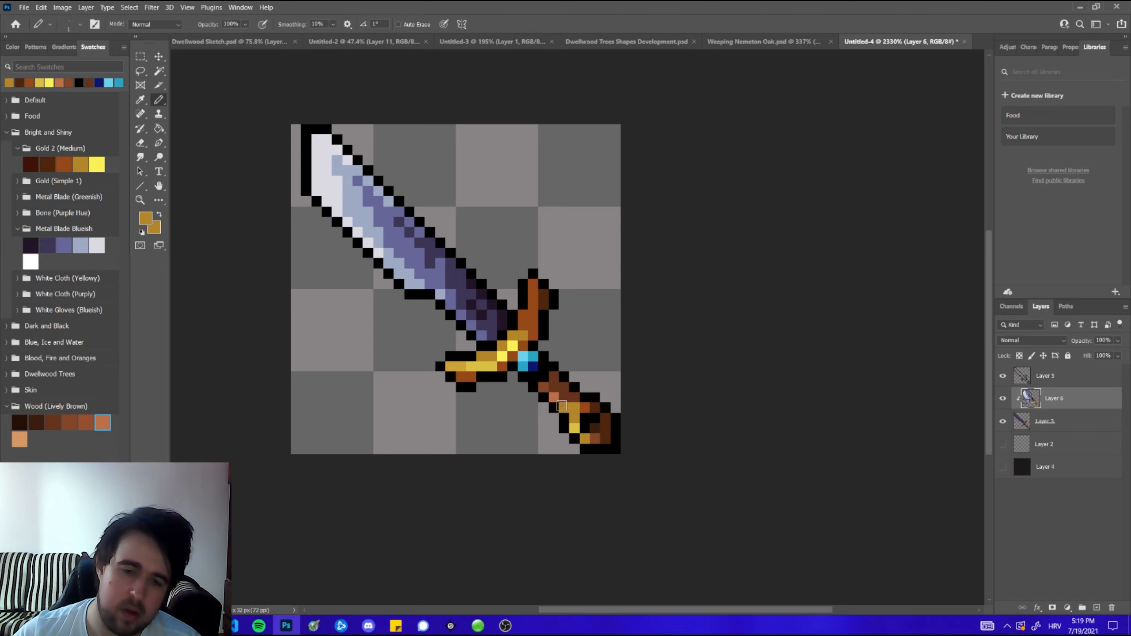
# - Show the dark Layer 4 background and examine the sword against it
pyautogui.scroll(-8, 562, 406)
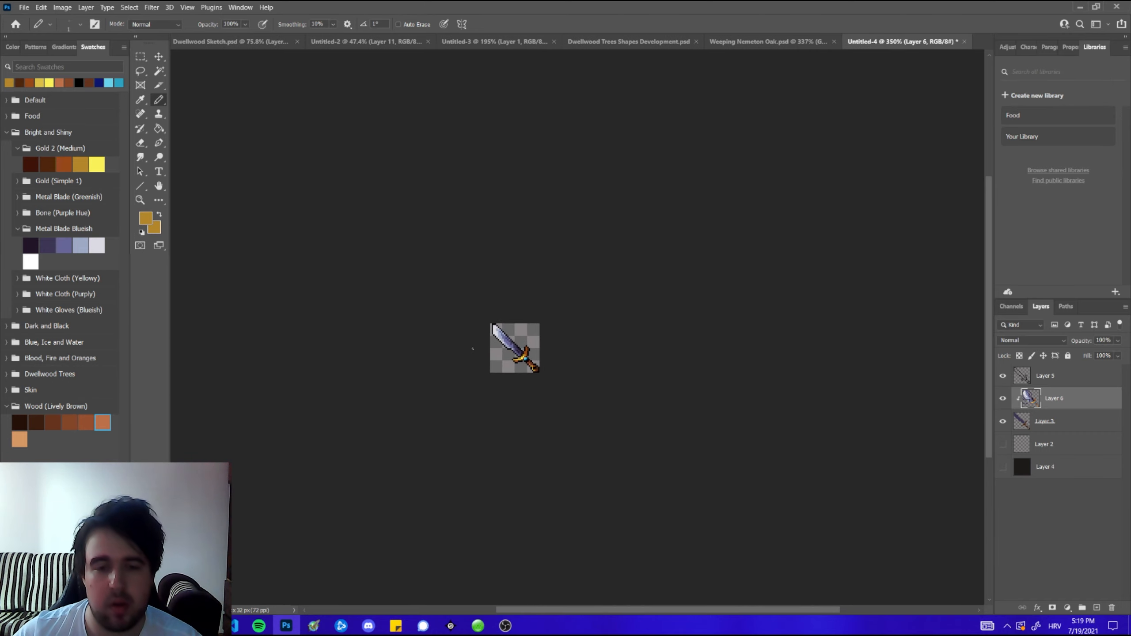
pyautogui.click(1003, 467)
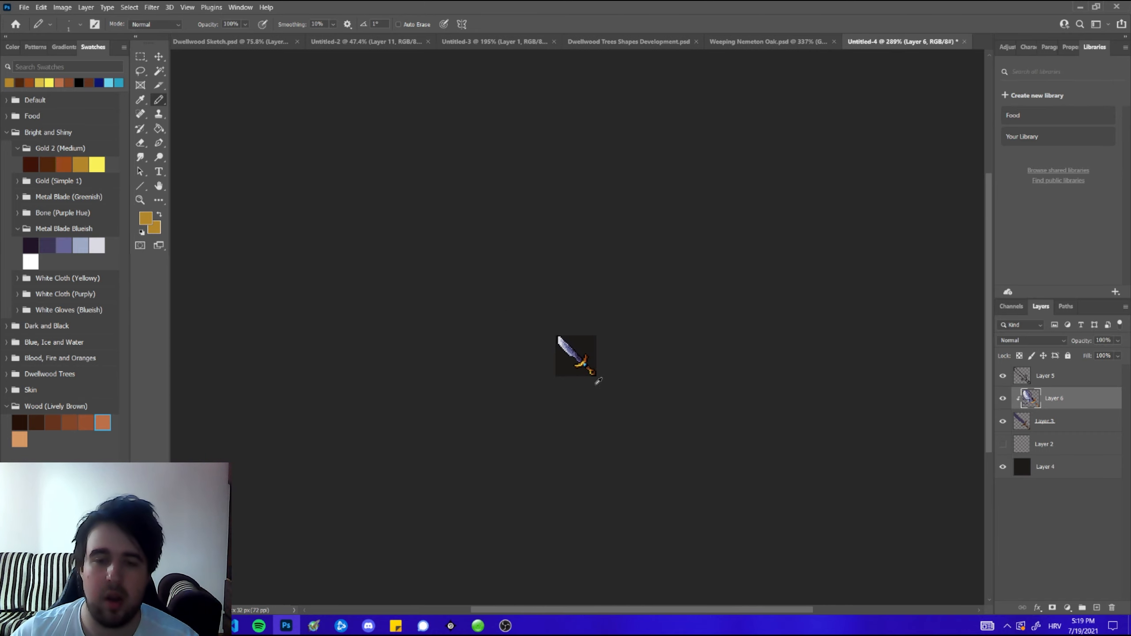
pyautogui.scroll(10, 568, 347)
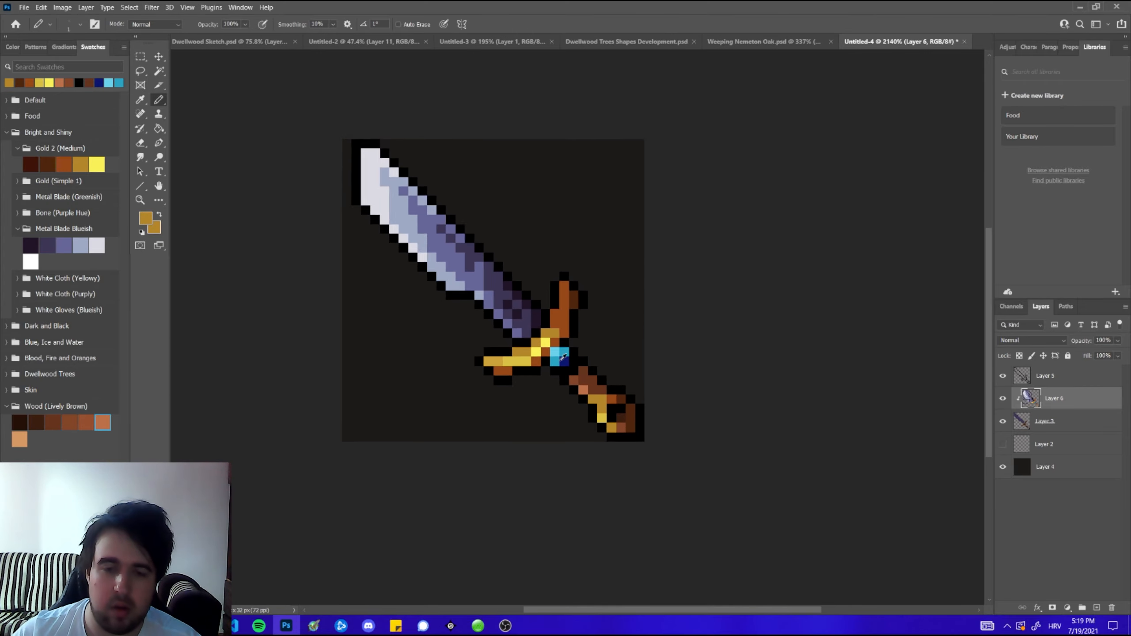
# - Recolour the gem's lower corner light blue and cover its inner pixels with sampled crossguard orange and dark brown
pyautogui.keyDown('alt'); pyautogui.click(564, 363); pyautogui.keyUp('alt')
pyautogui.keyDown('alt'); pyautogui.click(555, 353); pyautogui.keyUp('alt')
pyautogui.click(566, 362)
pyautogui.keyDown('alt'); pyautogui.click(553, 337); pyautogui.keyUp('alt')
pyautogui.click(553, 350)
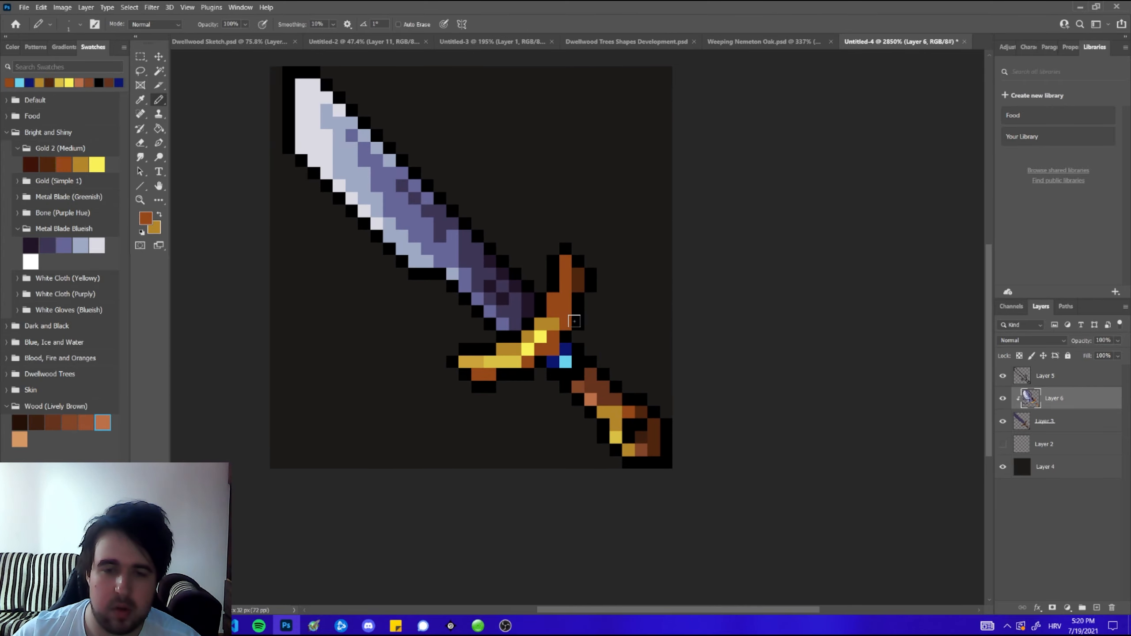
pyautogui.keyDown('alt'); pyautogui.click(578, 287); pyautogui.keyUp('alt')
pyautogui.click(566, 350)
# - Sample the gem's light blue and change the drawing colour to the deeper blue 12469d
pyautogui.scroll(-4, 566, 360)
pyautogui.scroll(-2, 573, 359)
pyautogui.scroll(8, 579, 366)
pyautogui.keyDown('alt'); pyautogui.click(510, 326); pyautogui.keyUp('alt')
pyautogui.click(146, 218)
pyautogui.click(895, 426)
pyautogui.click(866, 431)
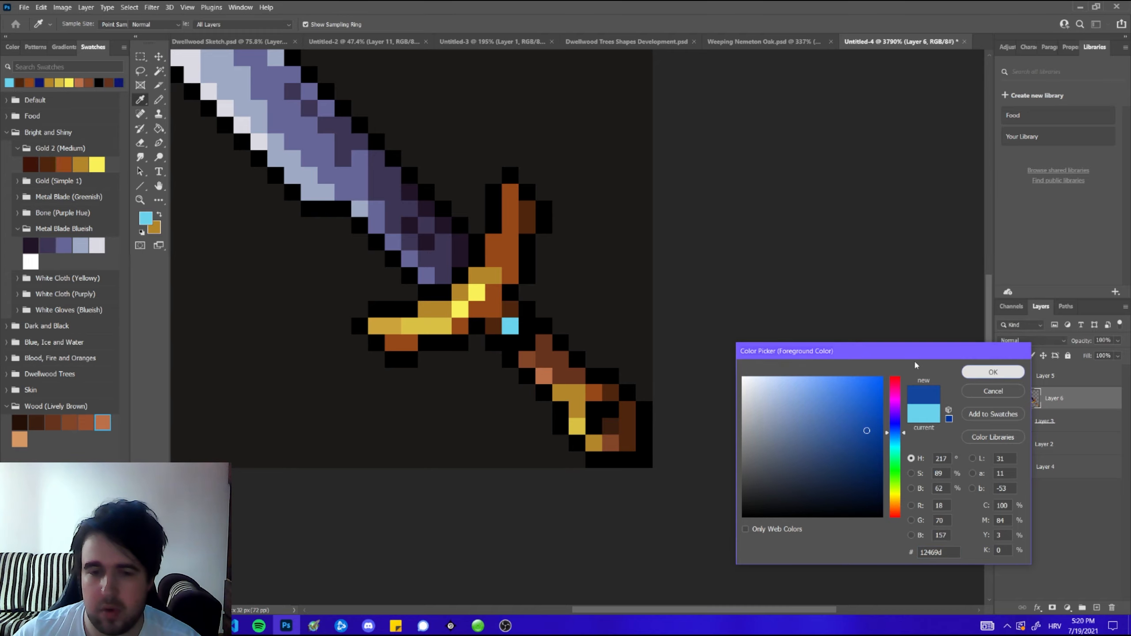
pyautogui.click(993, 371)
# - Merge the Layer 6 shading into the sword colour layer beneath it
pyautogui.rightClick(1059, 402)
pyautogui.click(980, 508)
pyautogui.scroll(-4, 570, 372)
pyautogui.scroll(2, 605, 352)
# - Paint three gem pixels on Layer 5 where the grip meets the crossguard
pyautogui.click(1047, 376)
pyautogui.click(579, 360)
pyautogui.click(570, 359)
pyautogui.click(579, 350)
pyautogui.scroll(-6, 593, 350)
pyautogui.scroll(5, 597, 349)
pyautogui.scroll(-2, 597, 378)
# - Paint a small blue gem inside the pommel, adding sampled light blue at 50% opacity
pyautogui.click(609, 399)
pyautogui.keyDown('alt'); pyautogui.click(573, 363); pyautogui.keyUp('alt')
pyautogui.moveTo(245, 24); pyautogui.dragTo(231, 39)
pyautogui.click(609, 398)
pyautogui.click(603, 393)
# - Tone down the gem pixels at the grip's base with sampled dark brown at 50% opacity
pyautogui.scroll(-6, 624, 397)
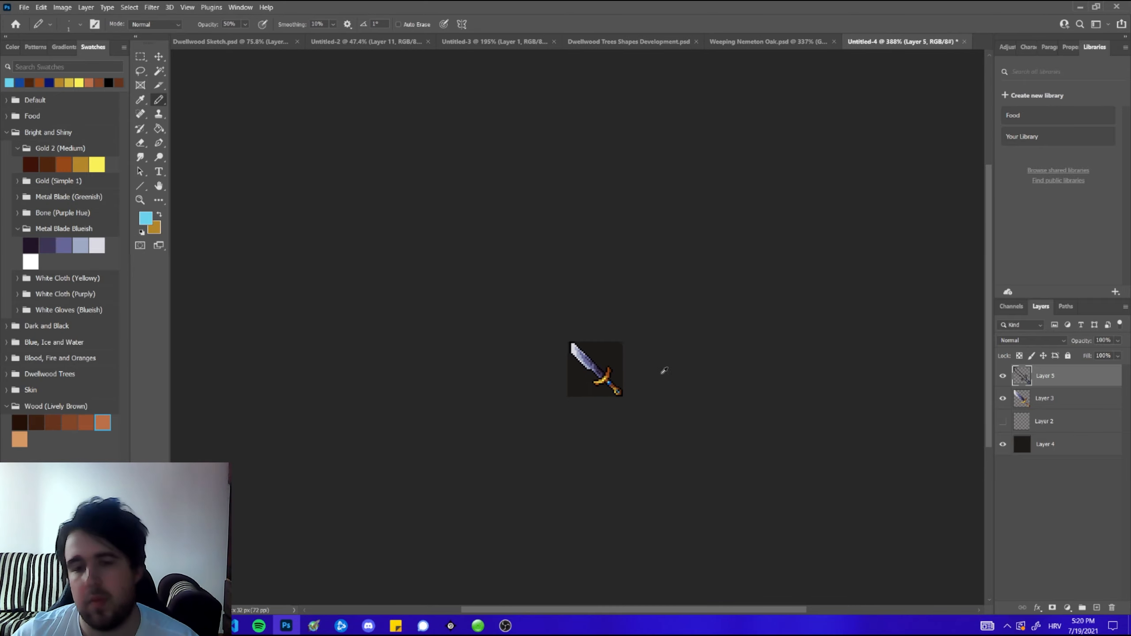
pyautogui.scroll(7, 609, 379)
pyautogui.scroll(3, 621, 372)
pyautogui.keyDown('alt'); pyautogui.click(610, 387); pyautogui.keyUp('alt')
pyautogui.scroll(-10, 646, 392)
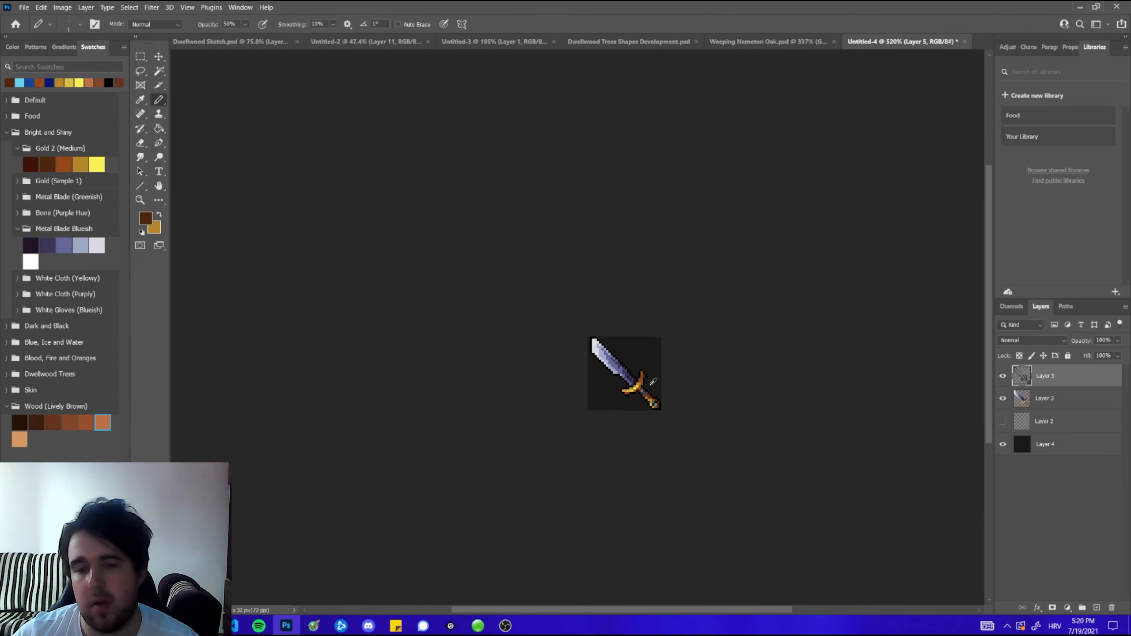
pyautogui.scroll(5, 697, 385)
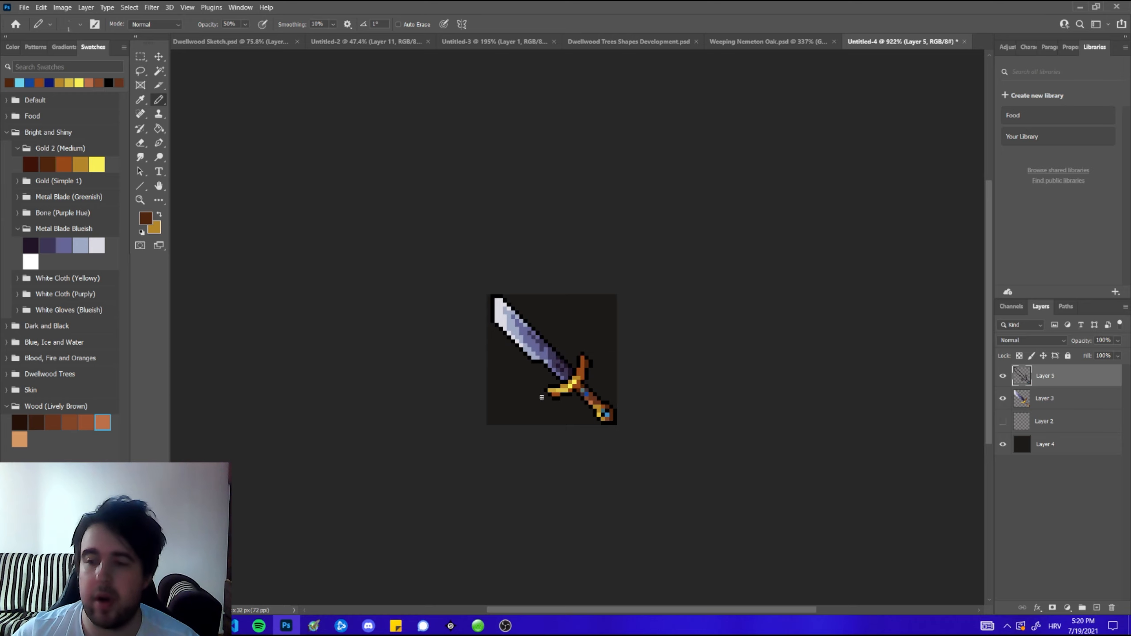
# - Duplicate the Layer 5 outline and hide the other layers so only the copy shows
pyautogui.click(1004, 445)
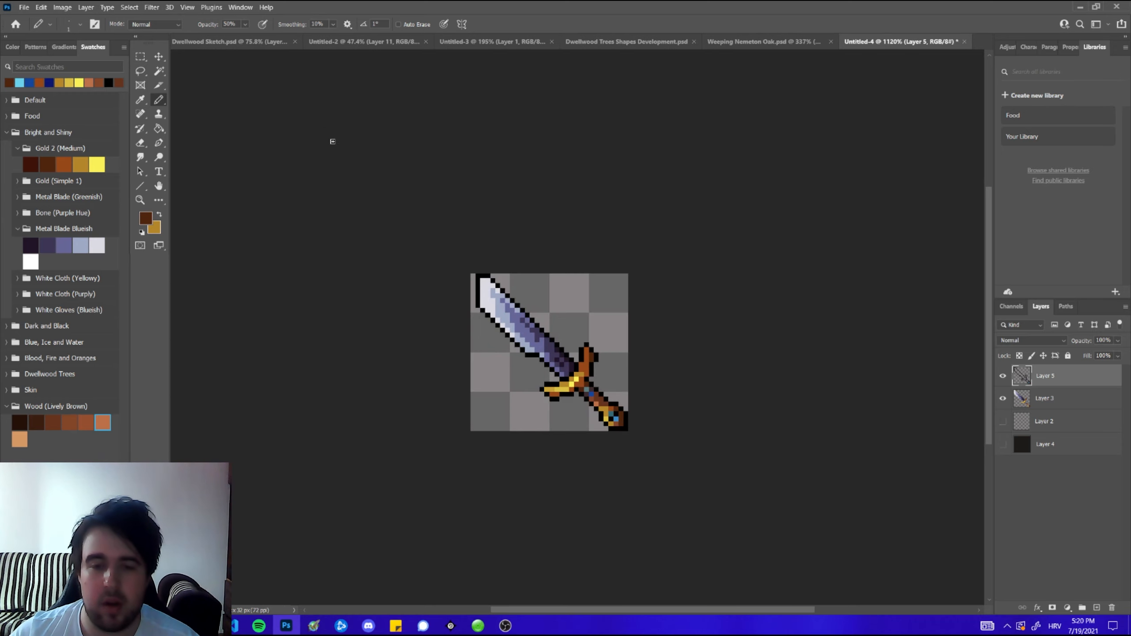
pyautogui.click(187, 7)
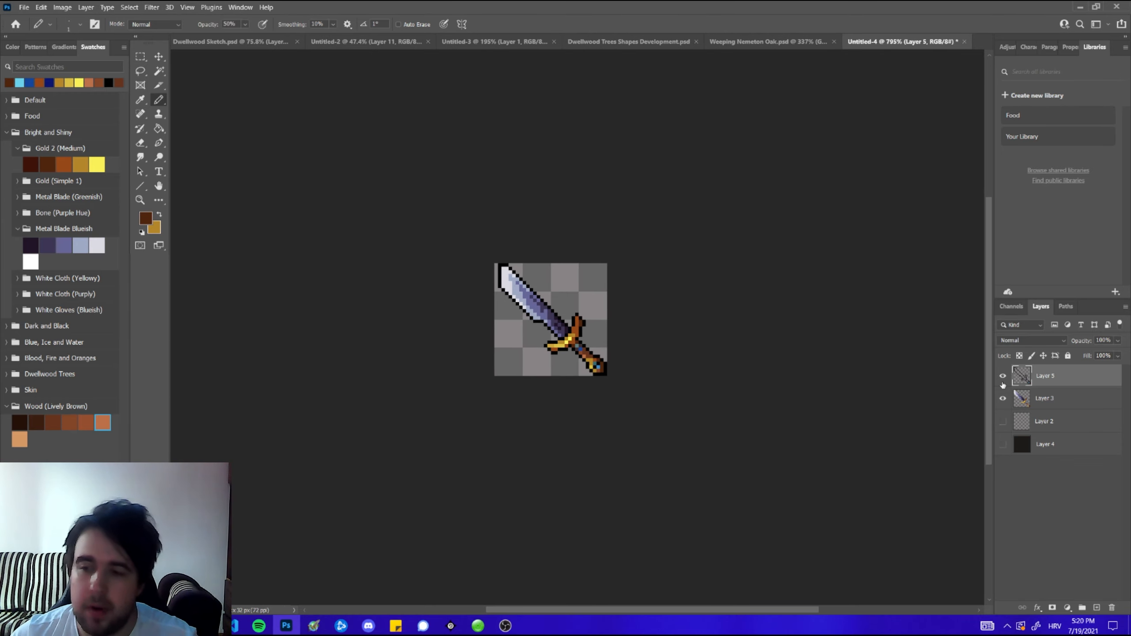
pyautogui.click(1003, 392)
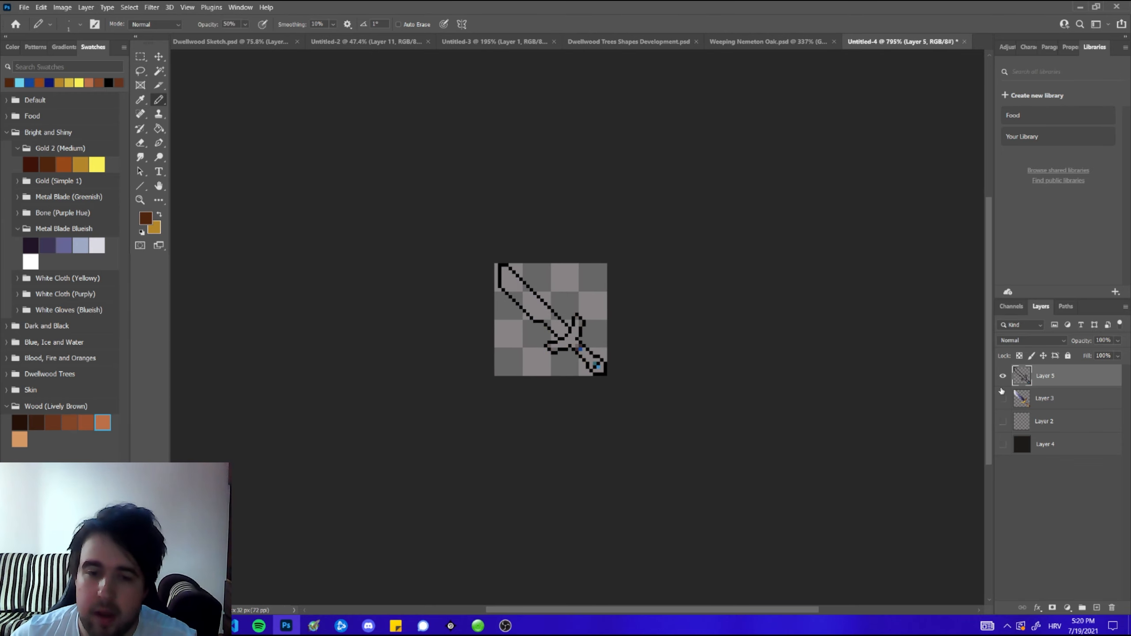
pyautogui.hotkey('ctrl', 'j')
pyautogui.scroll(6, 431, 253)
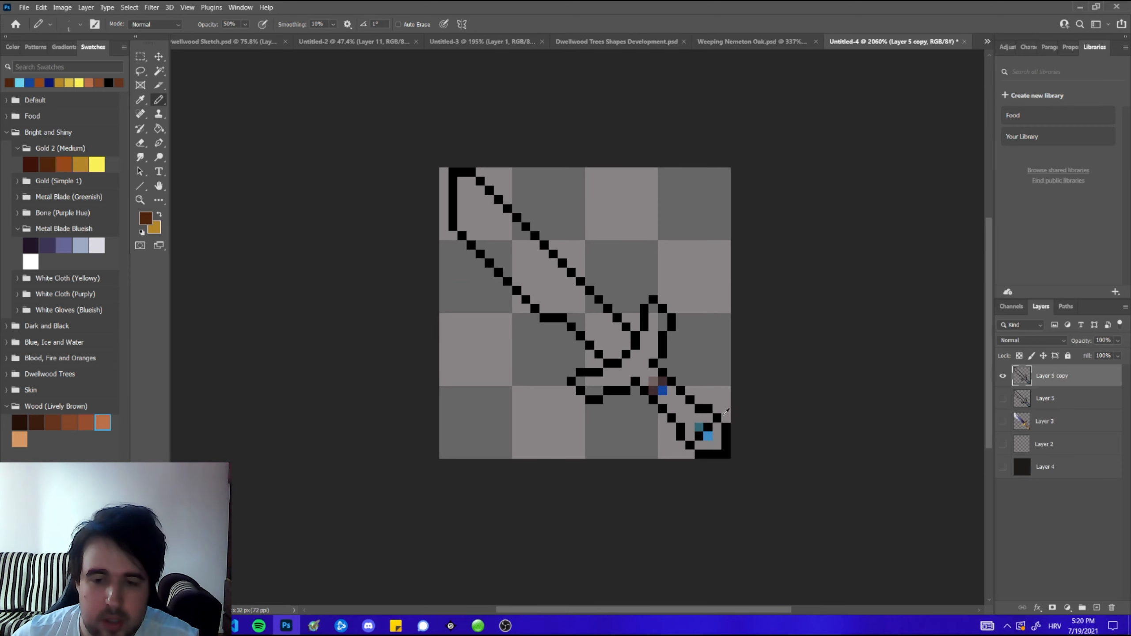
# - Delete the coloured gem pixels at the crossguard and inside the pommel from the outline copy
pyautogui.click(135, 58)
pyautogui.moveTo(623, 365); pyautogui.dragTo(646, 387)
pyautogui.press('Delete')
pyautogui.moveTo(684, 425); pyautogui.dragTo(702, 443)
pyautogui.press('Delete')
pyautogui.press('Delete')
pyautogui.hotkey('ctrl', 'd')
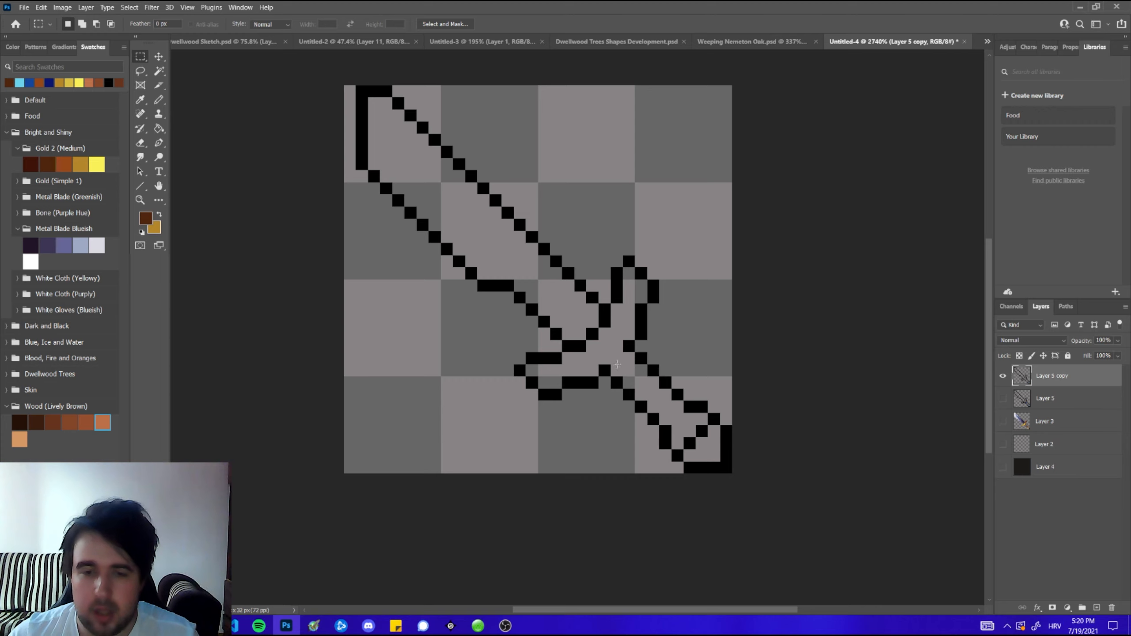
# - Fill the blade of the outline copy with the second-darkest Metal Blade Bluesh colour using the Paint Bucket
pyautogui.scroll(-3, 587, 346)
pyautogui.click(159, 129)
pyautogui.click(31, 245)
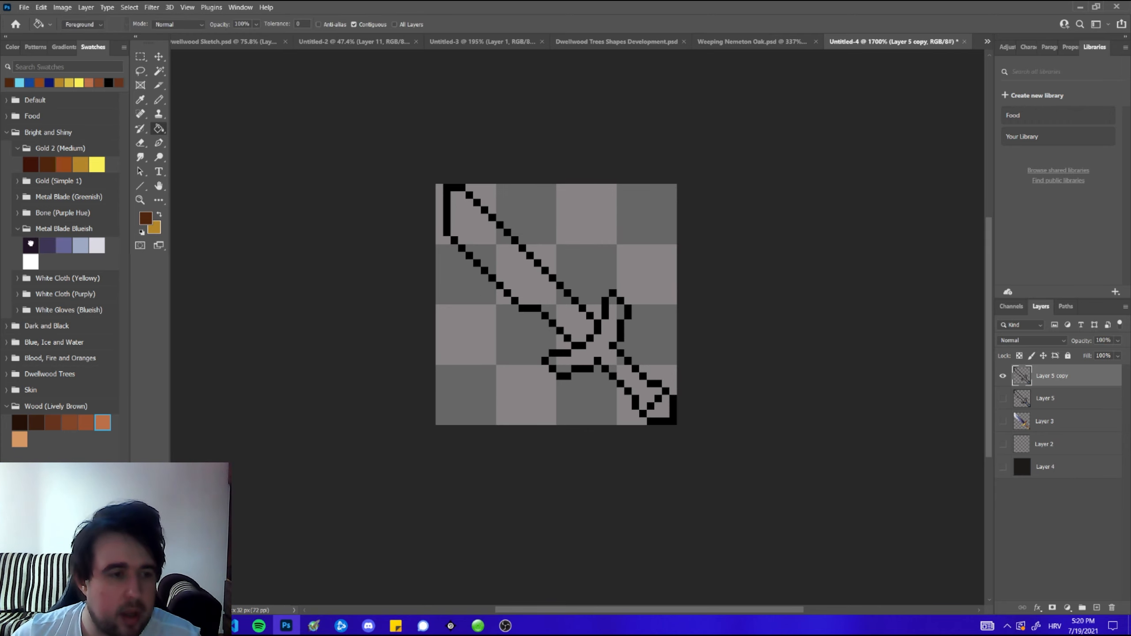
pyautogui.scroll(2, 490, 285)
pyautogui.click(528, 307)
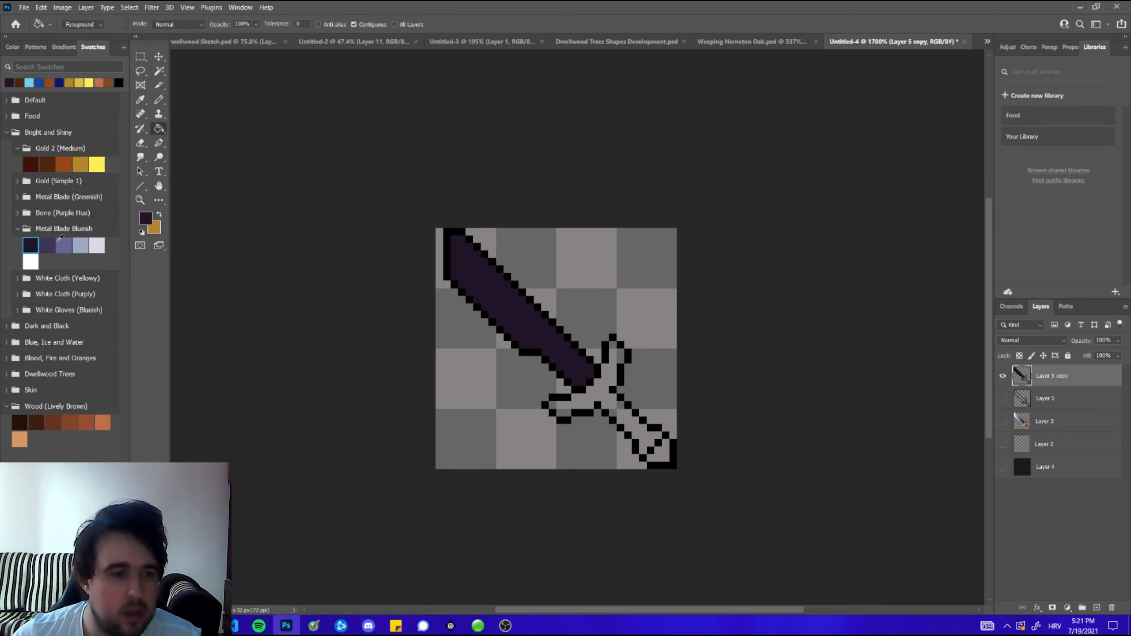
pyautogui.click(47, 245)
pyautogui.click(468, 281)
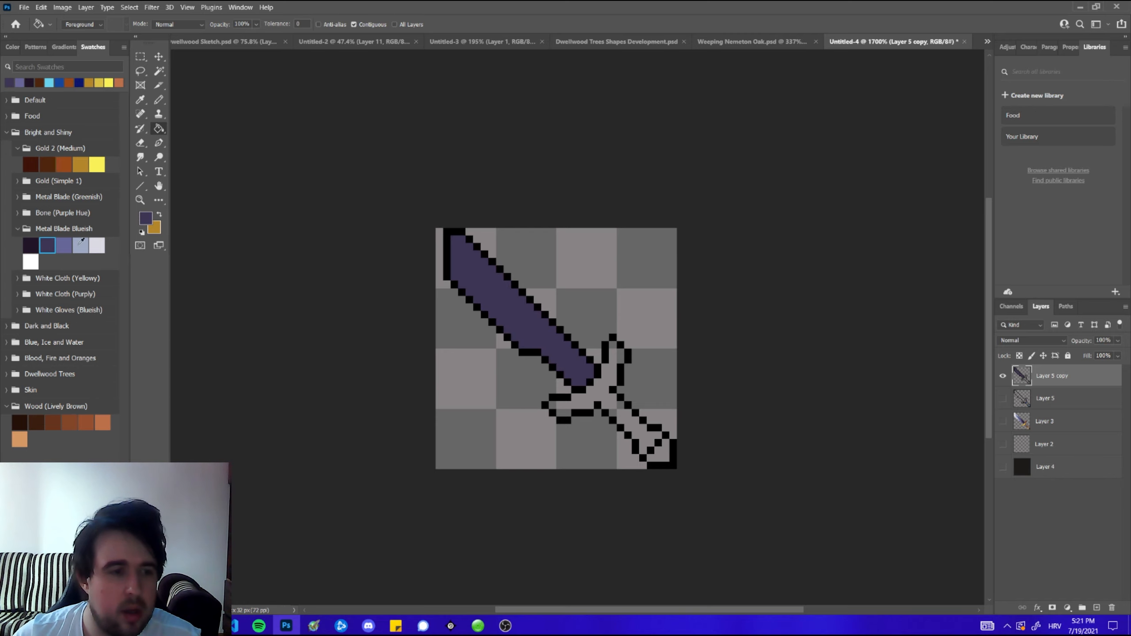
# - Fill the hilt of the outline copy with the second-darkest Wood (Lively Brown) colour using the Paint Bucket
pyautogui.click(38, 421)
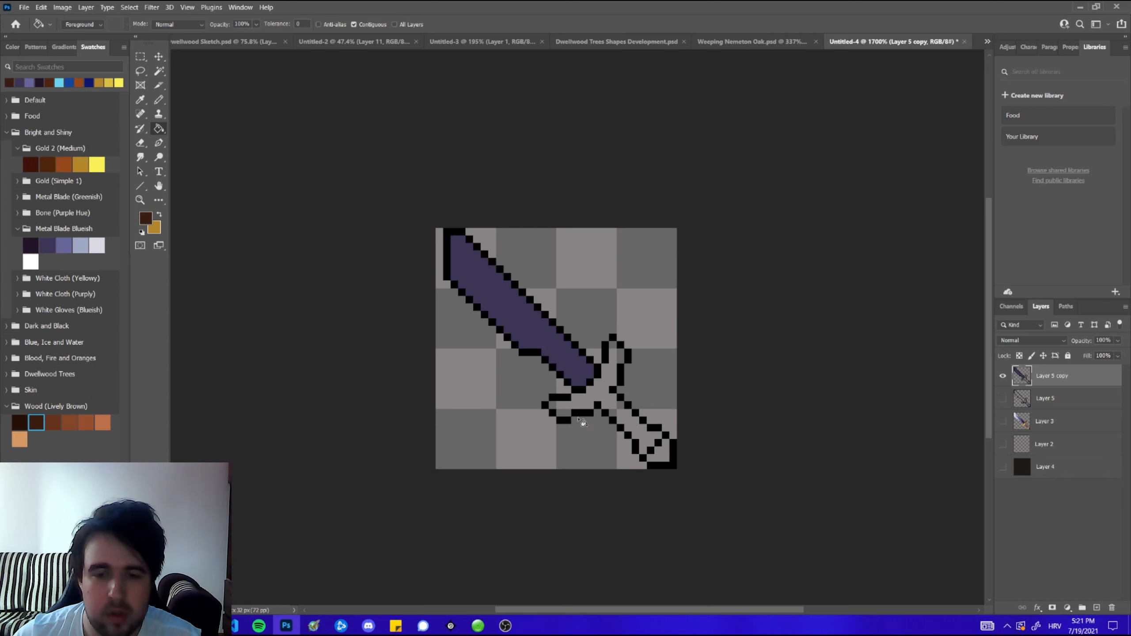
pyautogui.click(637, 429)
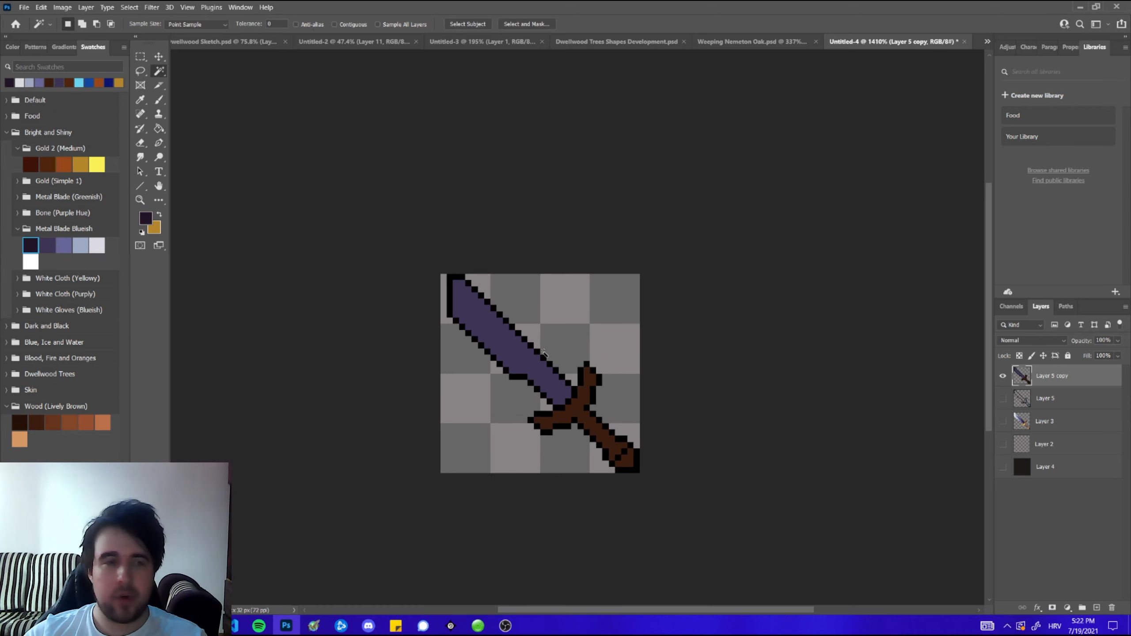
# - Select the black outline with the Magic Wand, copy it onto its own layer, hide that layer and make Layer 5 copy active
pyautogui.scroll(2, 547, 394)
pyautogui.scroll(1, 547, 394)
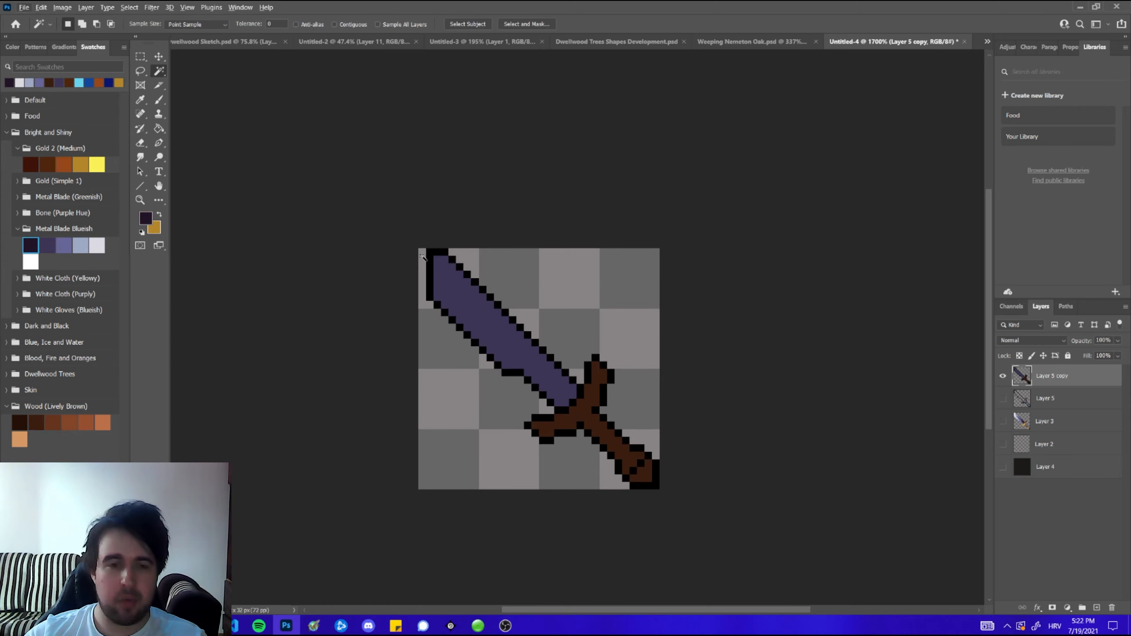
pyautogui.click(429, 258)
pyautogui.rightClick(431, 258)
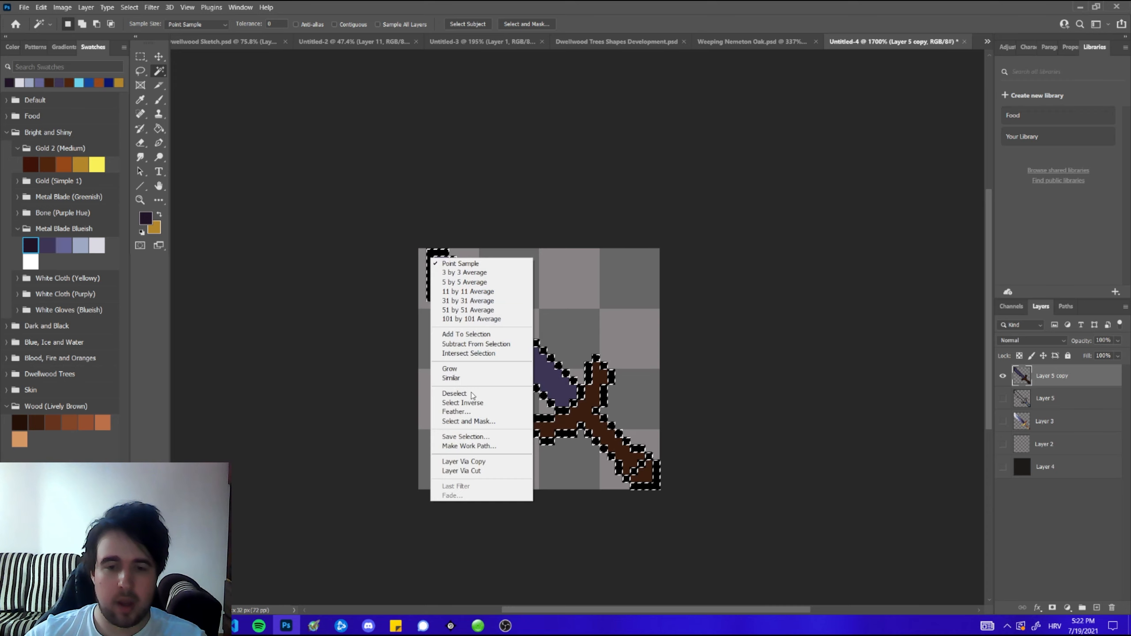
pyautogui.click(498, 463)
pyautogui.click(1021, 392)
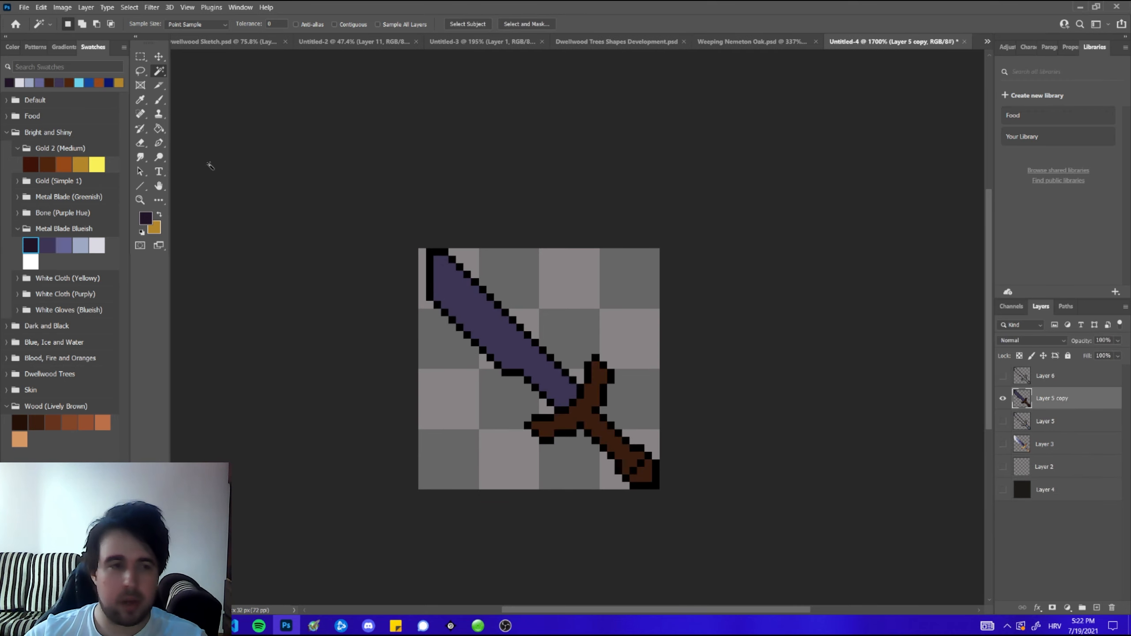
# - Create a new layer above Layer 5 copy and clip it to that layer for Brush painting
pyautogui.click(157, 103)
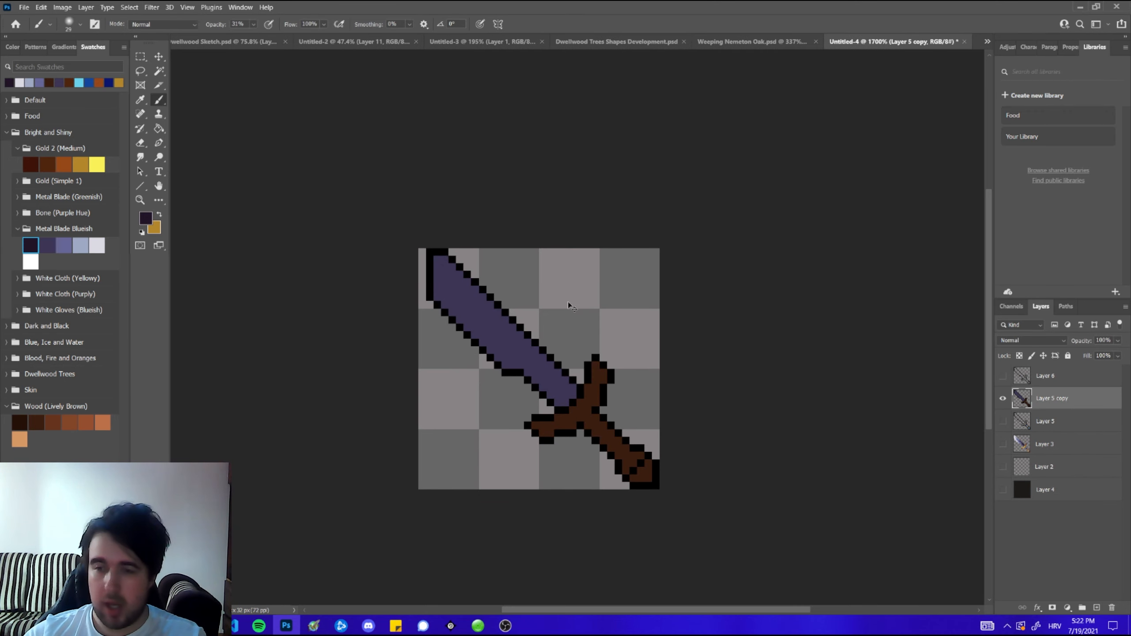
pyautogui.hotkey('ctrl', 'shift', 'n')
pyautogui.press('Return')
pyautogui.rightClick(1052, 398)
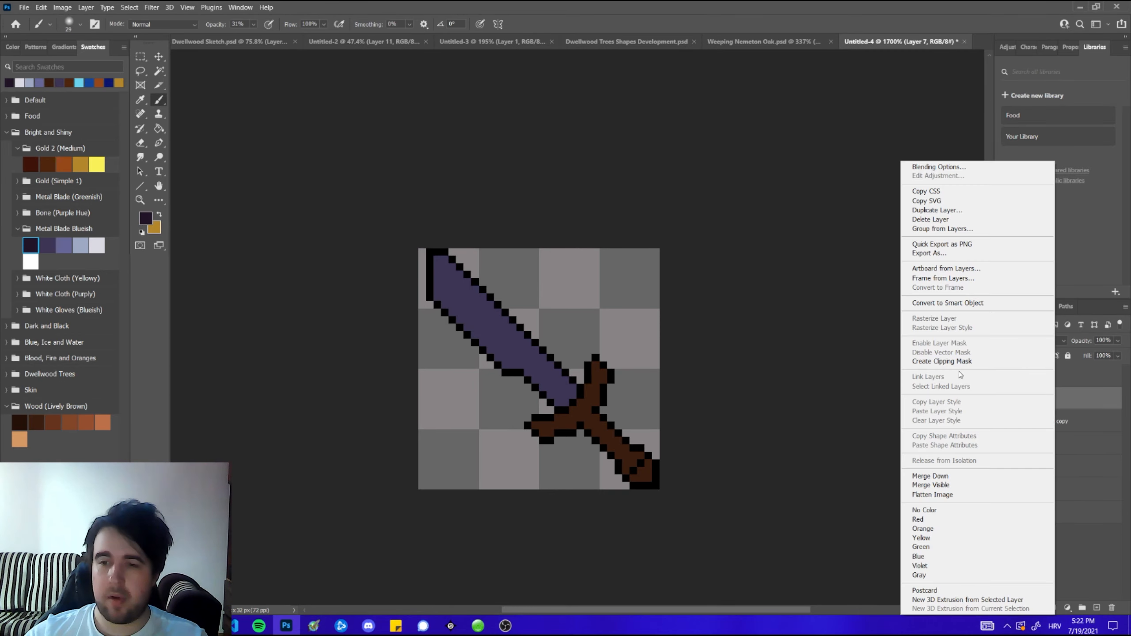
pyautogui.click(946, 362)
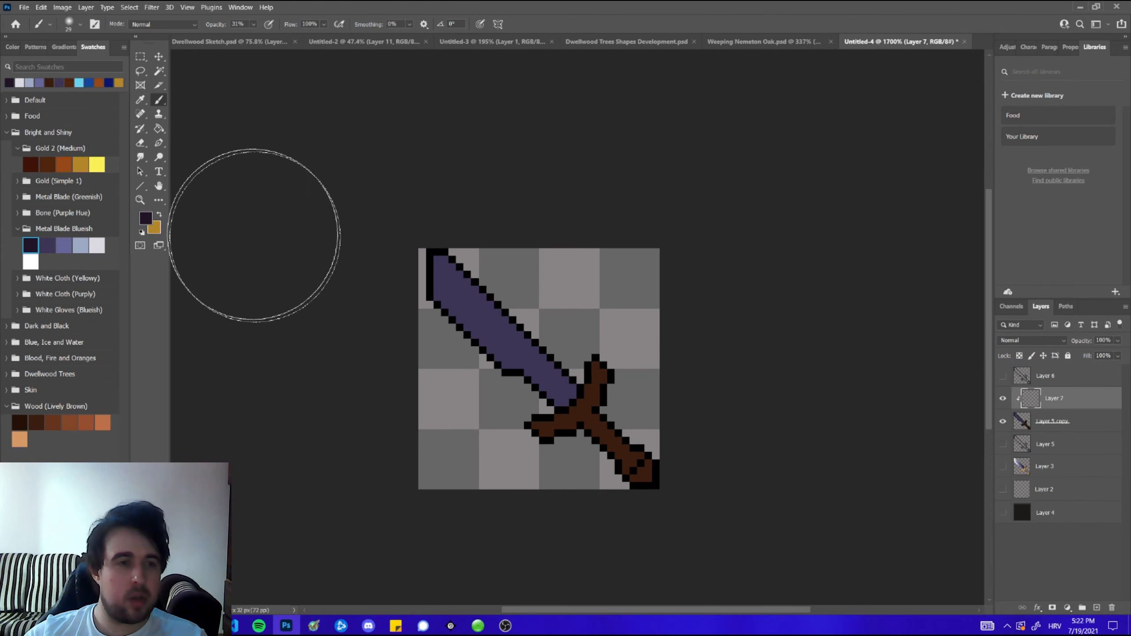
# - Shade the blade near the crossguard with the darkest Metal Blade Bluesh colour, using a soft 17 px brush at 31% opacity
pyautogui.scroll(-2, 519, 319)
pyautogui.press('[')
pyautogui.press('[')
pyautogui.press('[')
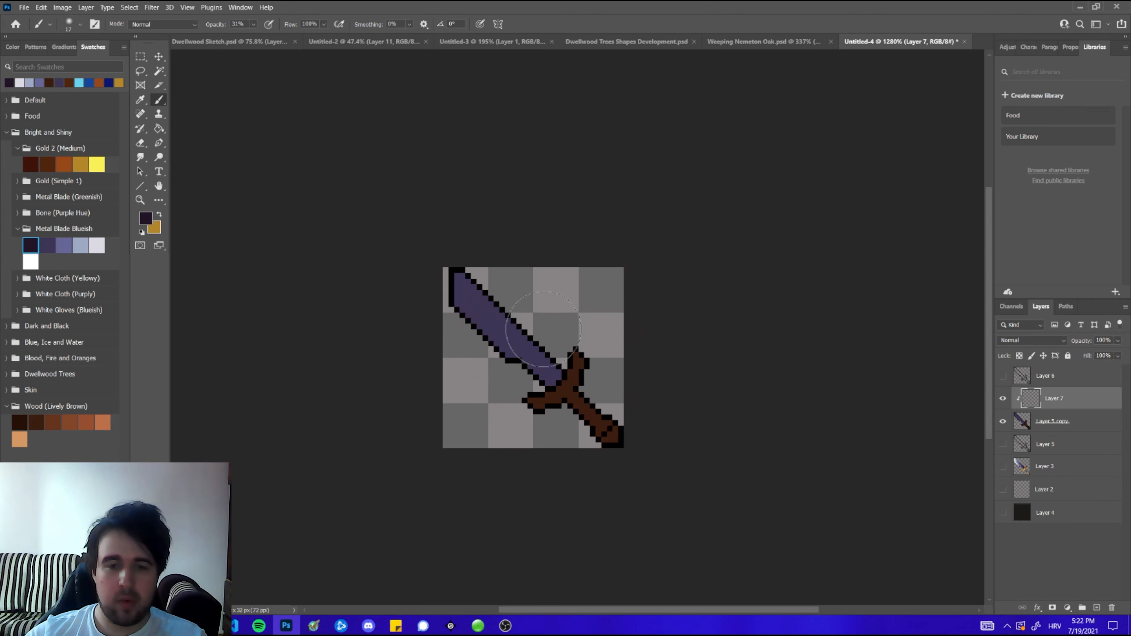
pyautogui.moveTo(521, 347); pyautogui.dragTo(538, 350)
pyautogui.rightClick(507, 321)
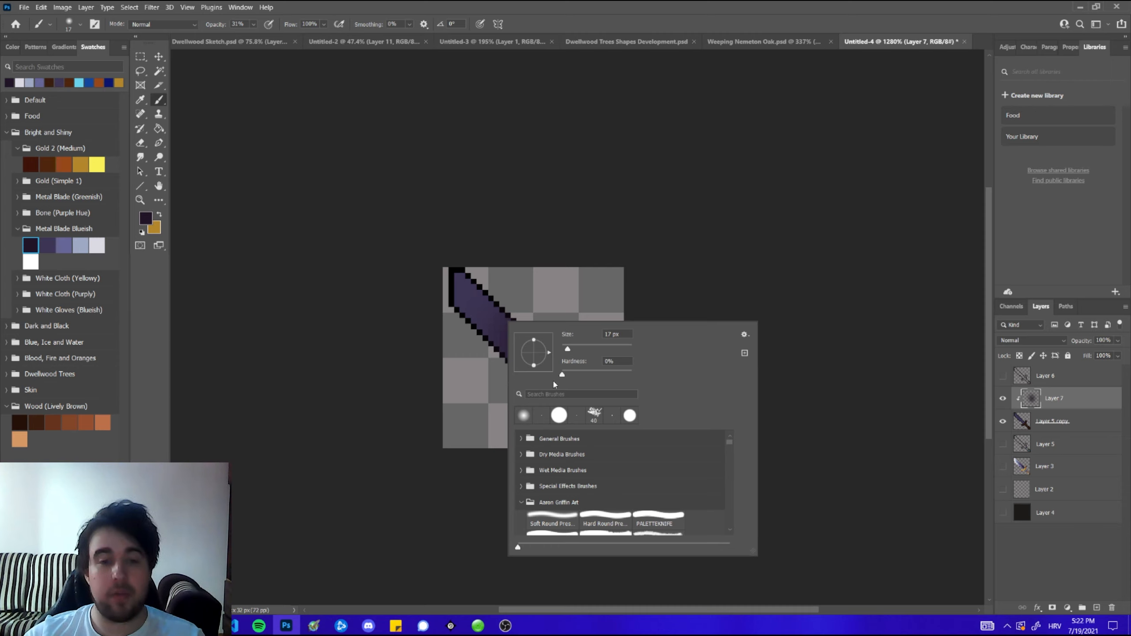
pyautogui.click(693, 5)
pyautogui.moveTo(508, 301)
pyautogui.mouseDown()
pyautogui.moveTo(540, 364)
pyautogui.moveTo(519, 323)
pyautogui.moveTo(501, 329)
pyautogui.moveTo(530, 362)
pyautogui.mouseUp()
# - Paint the second-darkest Metal Blade Bluesh colour over the tip and middle of the blade at 79% brush opacity
pyautogui.click(48, 245)
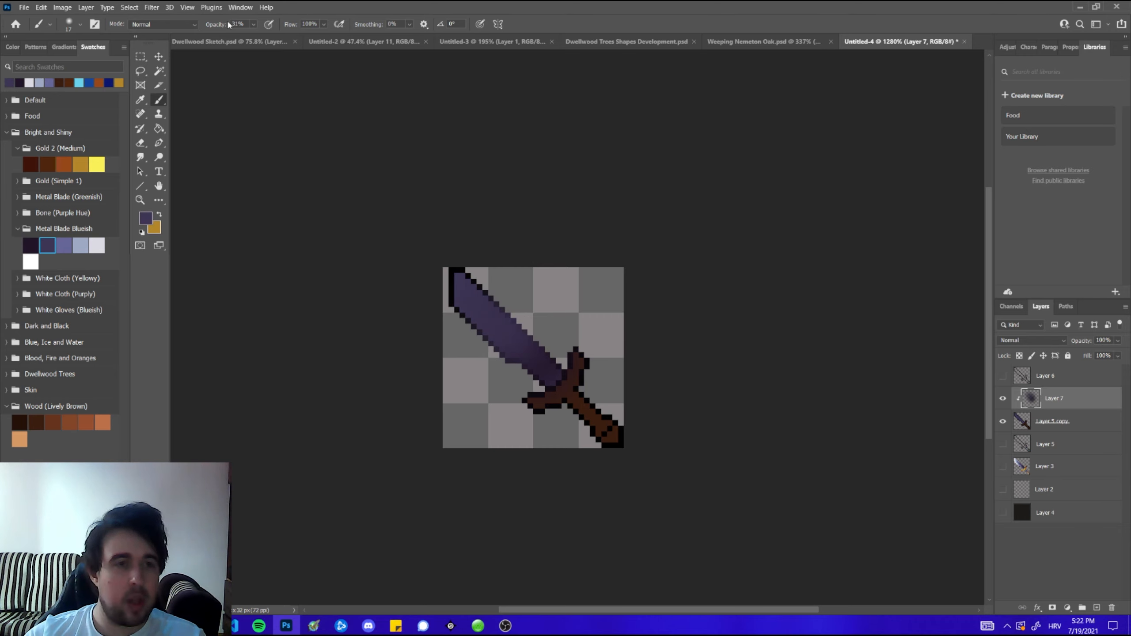
pyautogui.click(253, 24)
pyautogui.moveTo(263, 40); pyautogui.dragTo(279, 42)
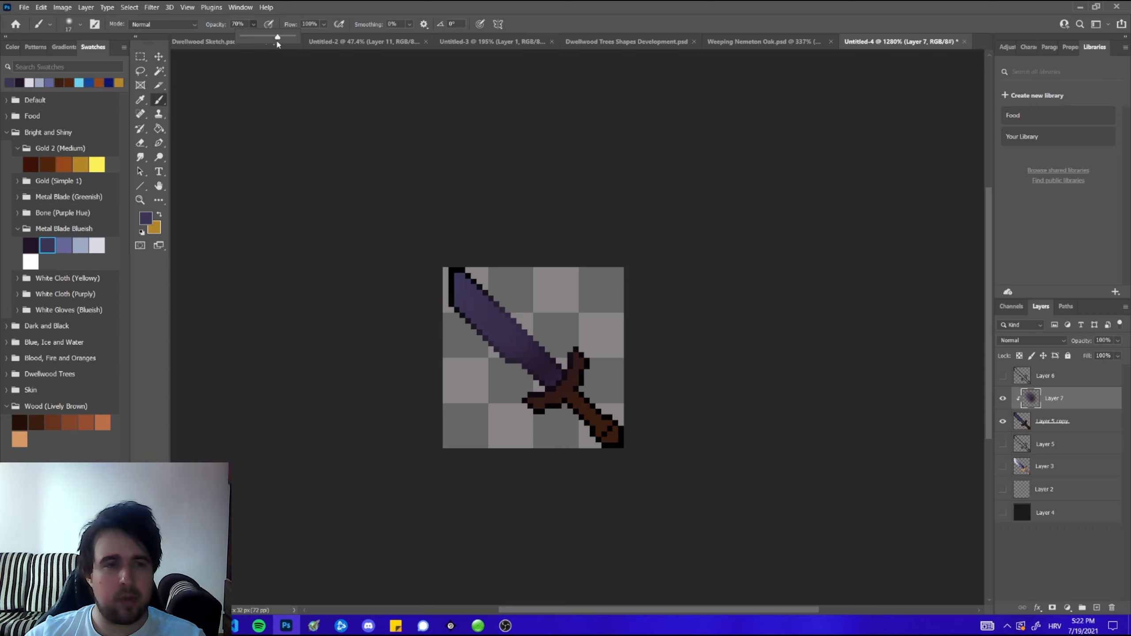
pyautogui.press('Return')
pyautogui.moveTo(449, 303)
pyautogui.mouseDown()
pyautogui.moveTo(494, 328)
pyautogui.moveTo(444, 268)
pyautogui.moveTo(521, 355)
pyautogui.mouseUp()
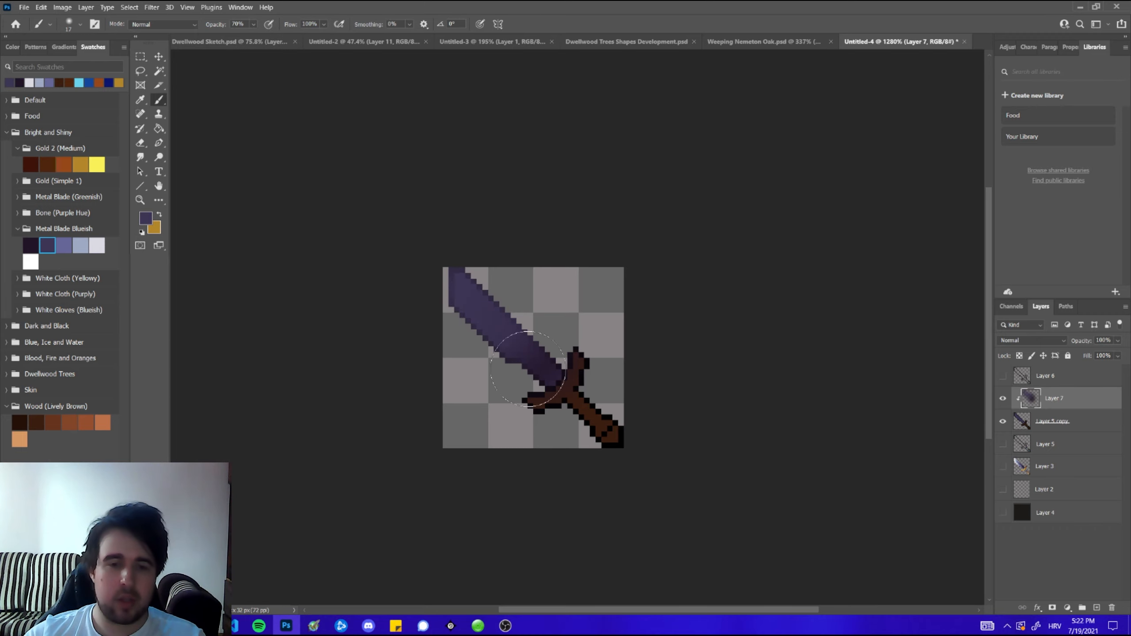
# - Lighten the blade towards its tip with the three progressively lighter Metal Blade Bluesh colours, using a soft 21 px brush
pyautogui.click(63, 247)
pyautogui.keyDown('alt'); pyautogui.rightClick(496, 306); pyautogui.keyUp('alt')
pyautogui.moveTo(496, 305)
pyautogui.mouseDown()
pyautogui.moveTo(481, 296)
pyautogui.moveTo(545, 372)
pyautogui.mouseUp()
pyautogui.click(80, 246)
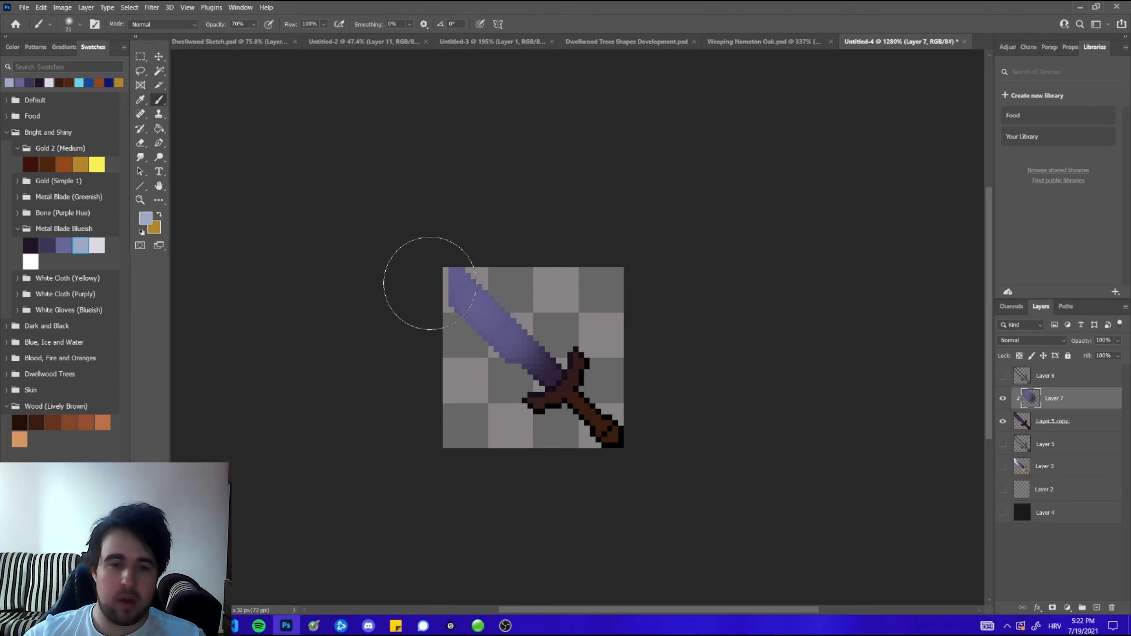
pyautogui.moveTo(430, 283); pyautogui.dragTo(419, 303)
pyautogui.click(97, 246)
pyautogui.click(435, 272)
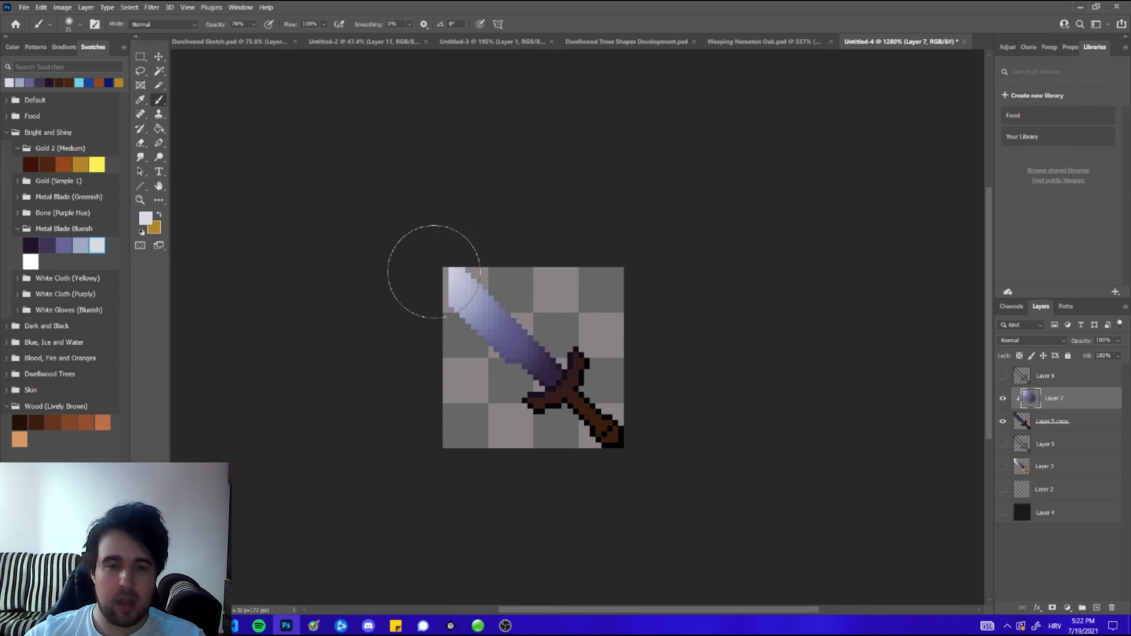
# - Brush the light blue-grey Metal Blade Bluesh colour along the blade's lower edge with a small 3 px brush at 35% opacity
pyautogui.scroll(-4, 539, 328)
pyautogui.scroll(2, 539, 329)
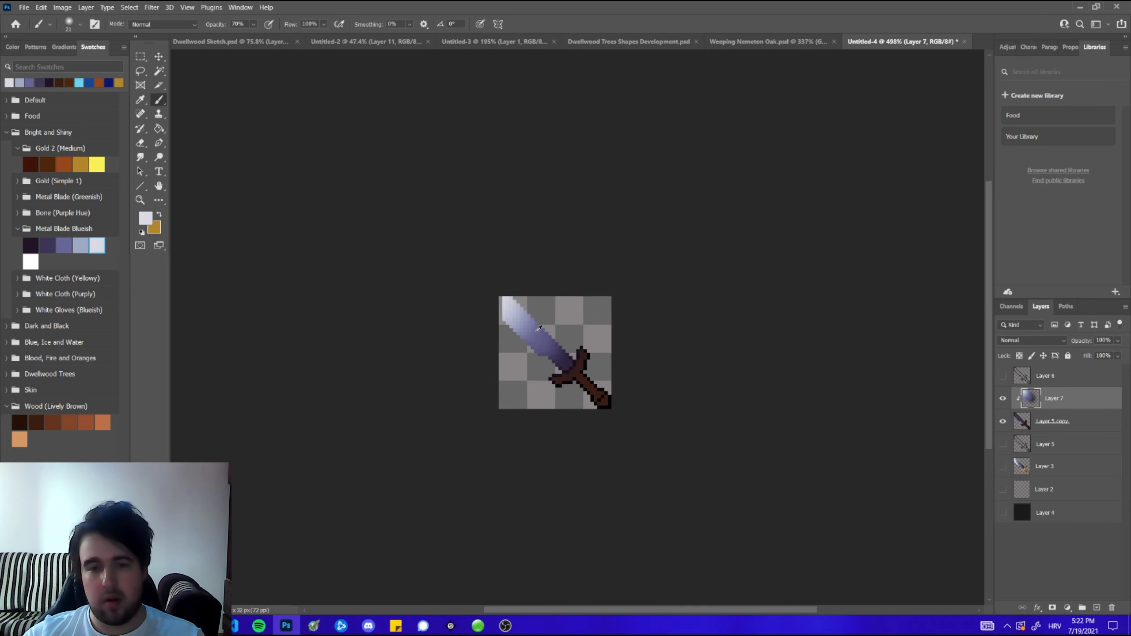
pyautogui.scroll(4, 540, 329)
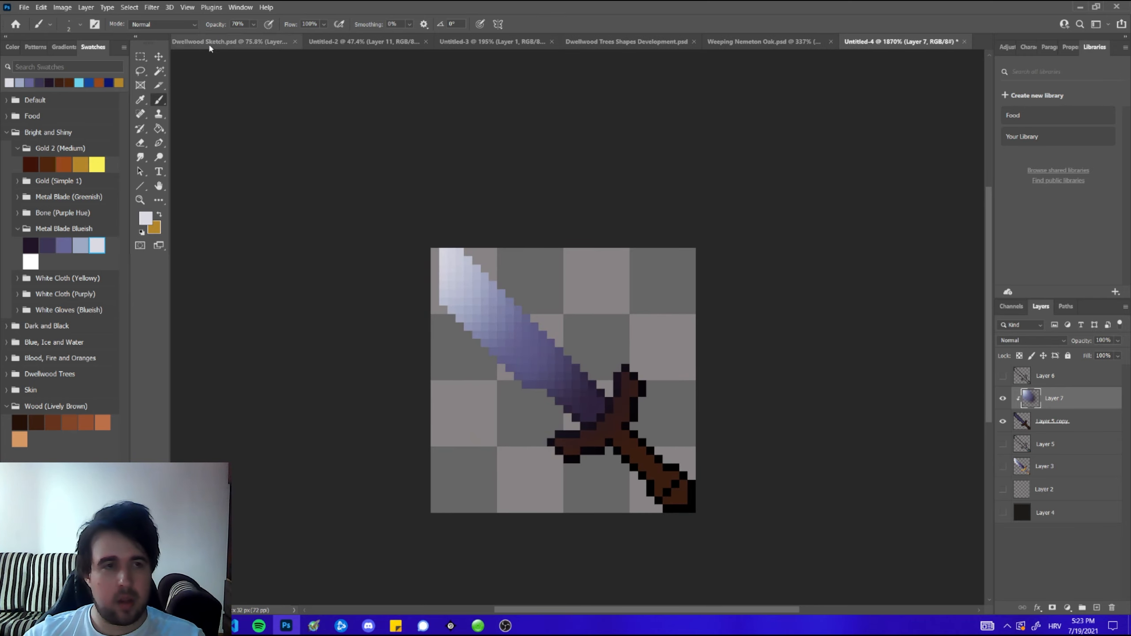
pyautogui.click(253, 23)
pyautogui.moveTo(240, 39); pyautogui.dragTo(245, 38)
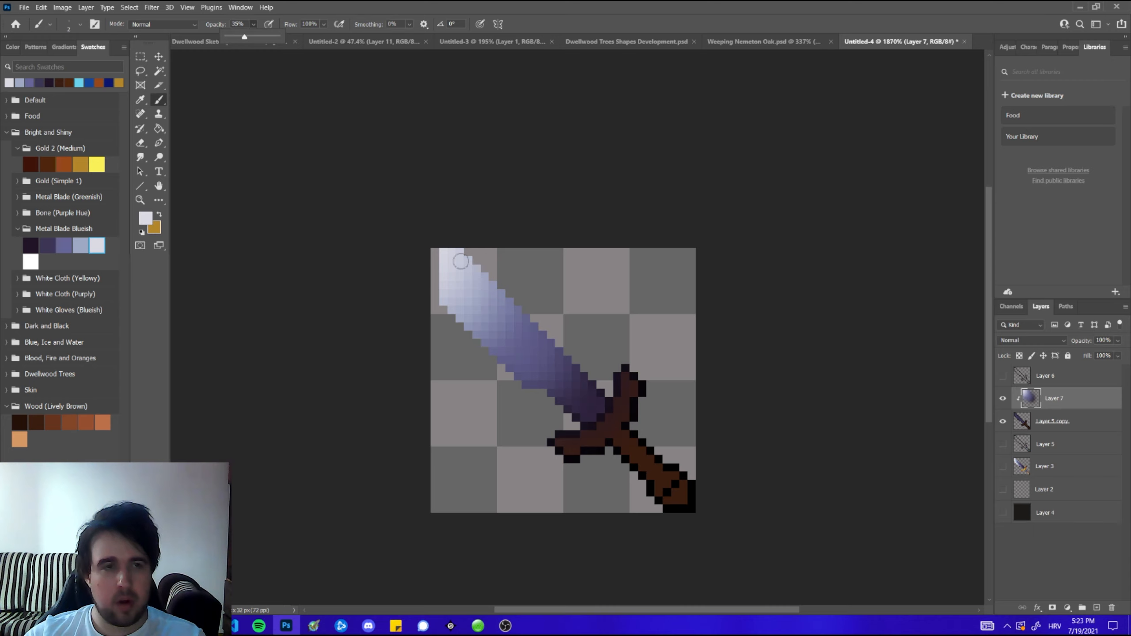
pyautogui.keyDown('alt'); pyautogui.rightClick(507, 324); pyautogui.keyUp('alt')
pyautogui.click(81, 245)
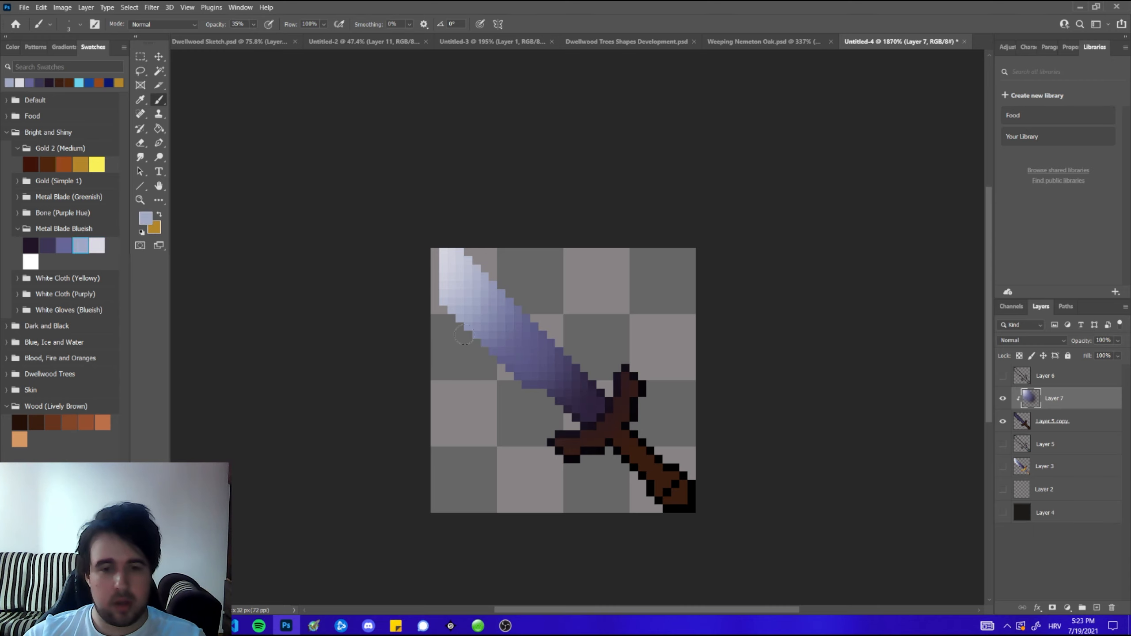
pyautogui.moveTo(470, 319)
pyautogui.mouseDown()
pyautogui.moveTo(540, 426)
pyautogui.moveTo(462, 299)
pyautogui.moveTo(563, 445)
pyautogui.mouseUp()
# - Add pale highlights at the blade tip and blue-grey and mid-purple strokes along the middle of the blade
pyautogui.click(97, 246)
pyautogui.moveTo(450, 295)
pyautogui.mouseDown()
pyautogui.moveTo(475, 334)
pyautogui.moveTo(449, 279)
pyautogui.mouseUp()
pyautogui.click(83, 246)
pyautogui.moveTo(502, 327); pyautogui.dragTo(560, 402)
pyautogui.click(67, 247)
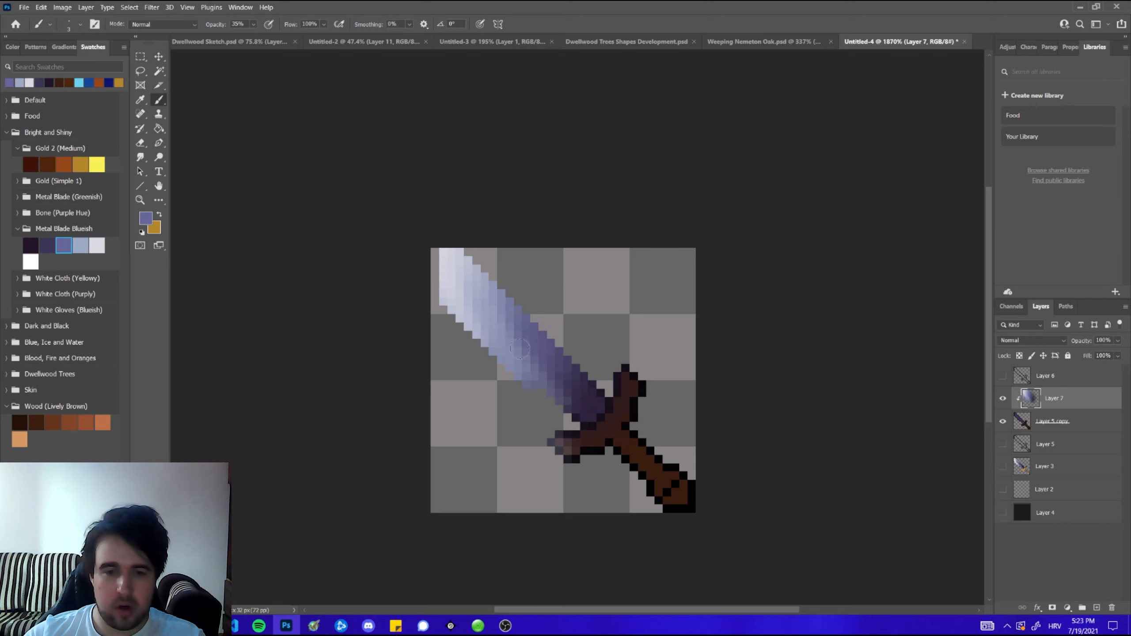
# - Compare the shaded sword with the Layer 6 outline shown and hidden at several zoom levels
pyautogui.scroll(-5, 576, 325)
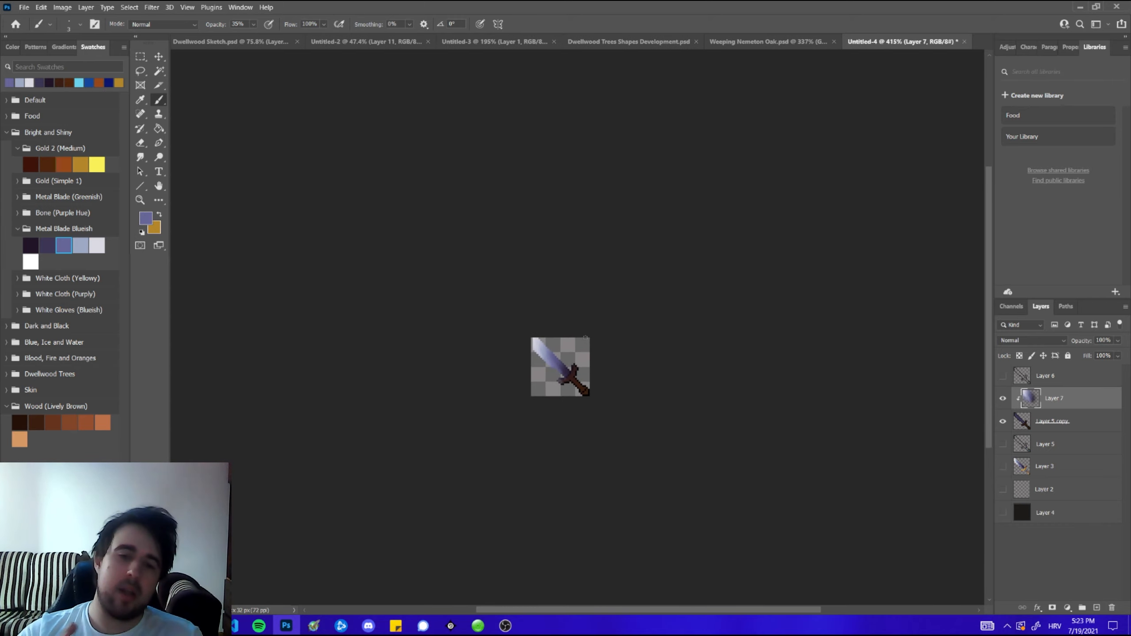
pyautogui.scroll(5, 552, 359)
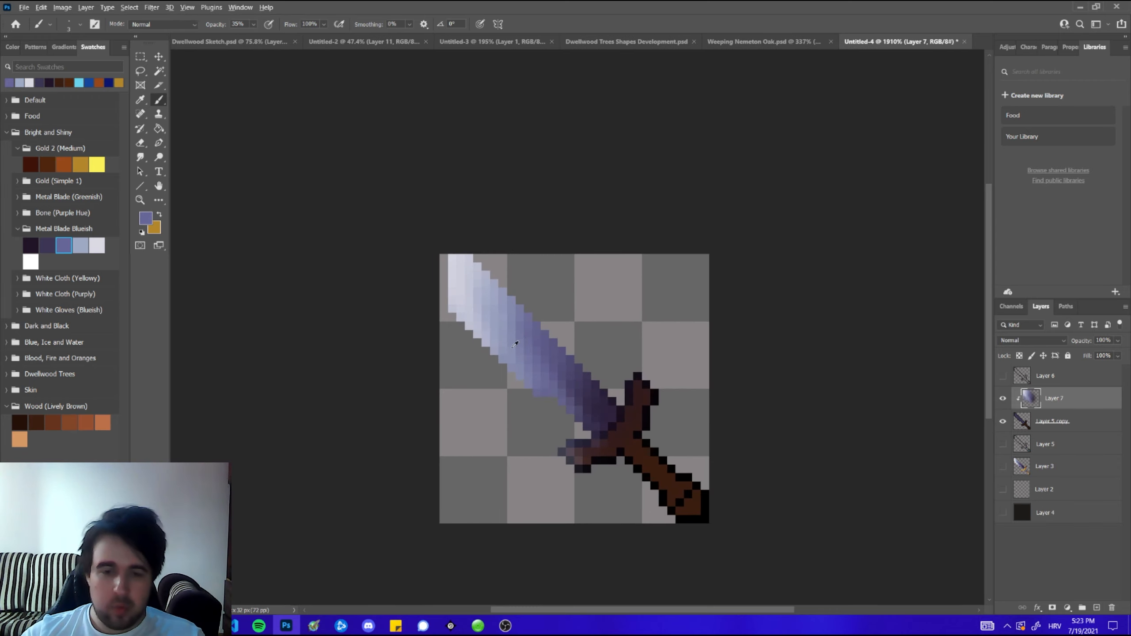
pyautogui.scroll(-5, 518, 344)
pyautogui.scroll(1, 500, 337)
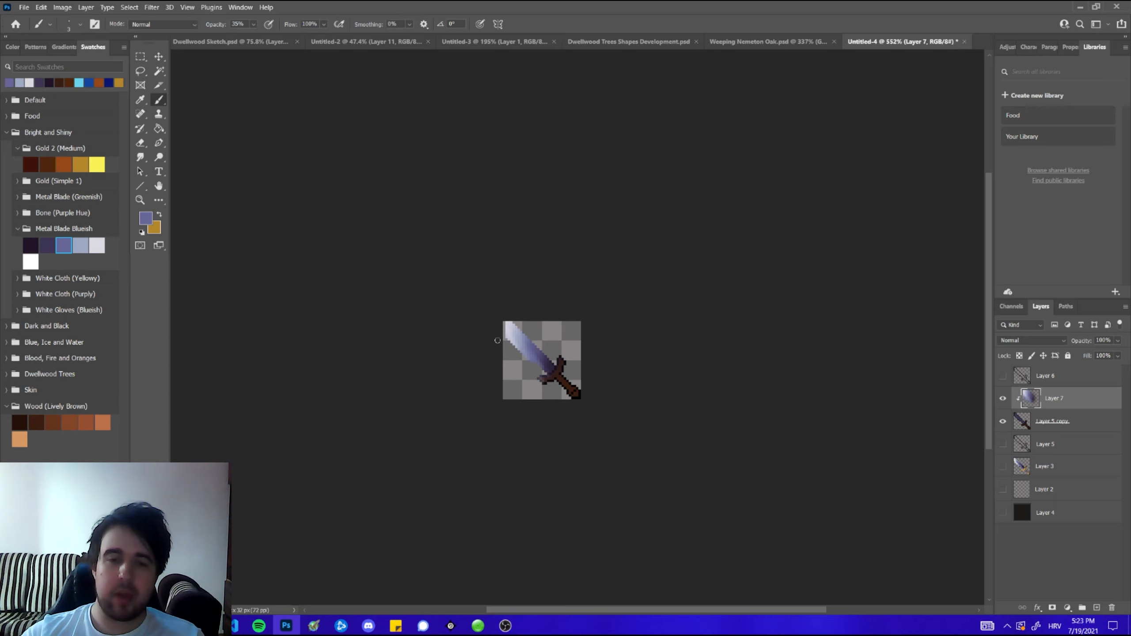
pyautogui.scroll(2, 545, 384)
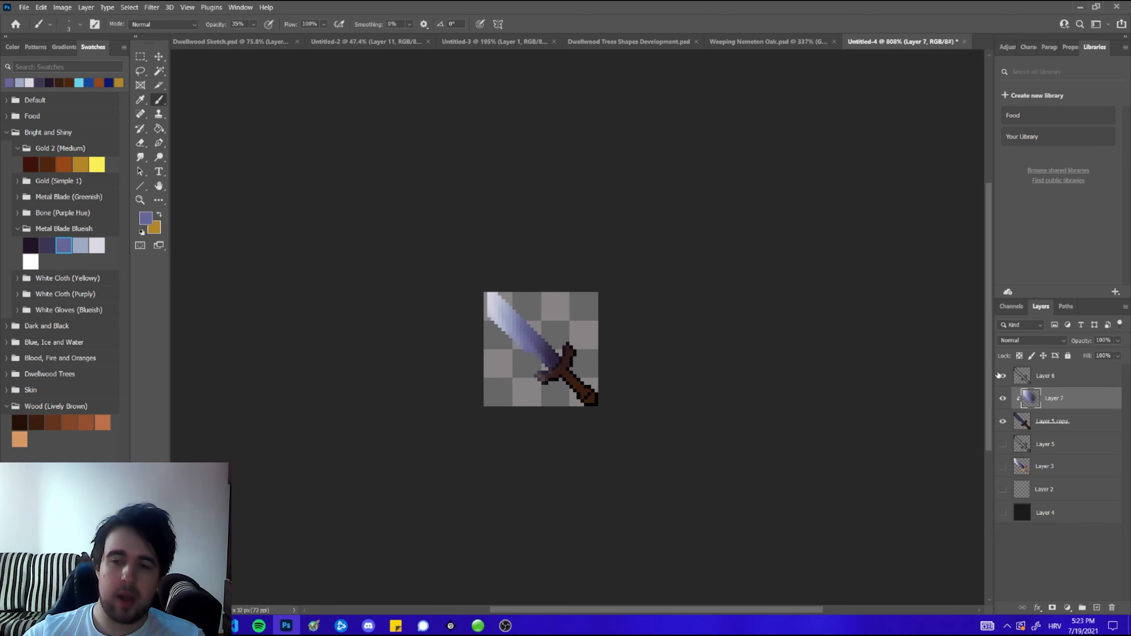
pyautogui.scroll(-3, 521, 354)
pyautogui.scroll(1, 490, 350)
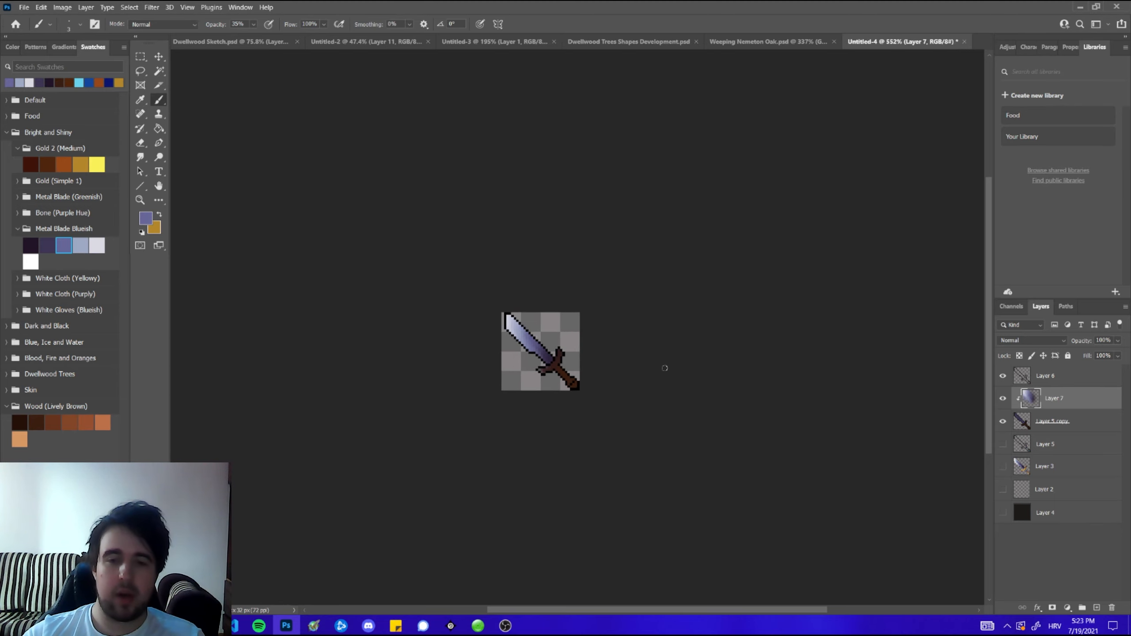
pyautogui.click(1003, 376)
pyautogui.scroll(3, 510, 287)
pyautogui.scroll(-2, 588, 392)
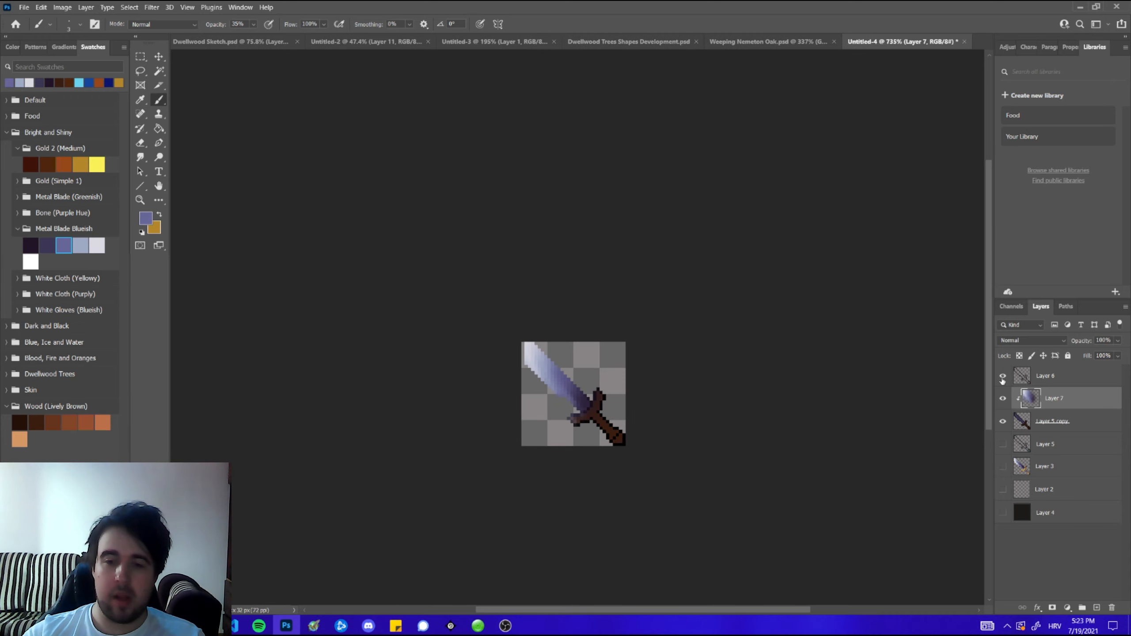
pyautogui.scroll(5, 585, 404)
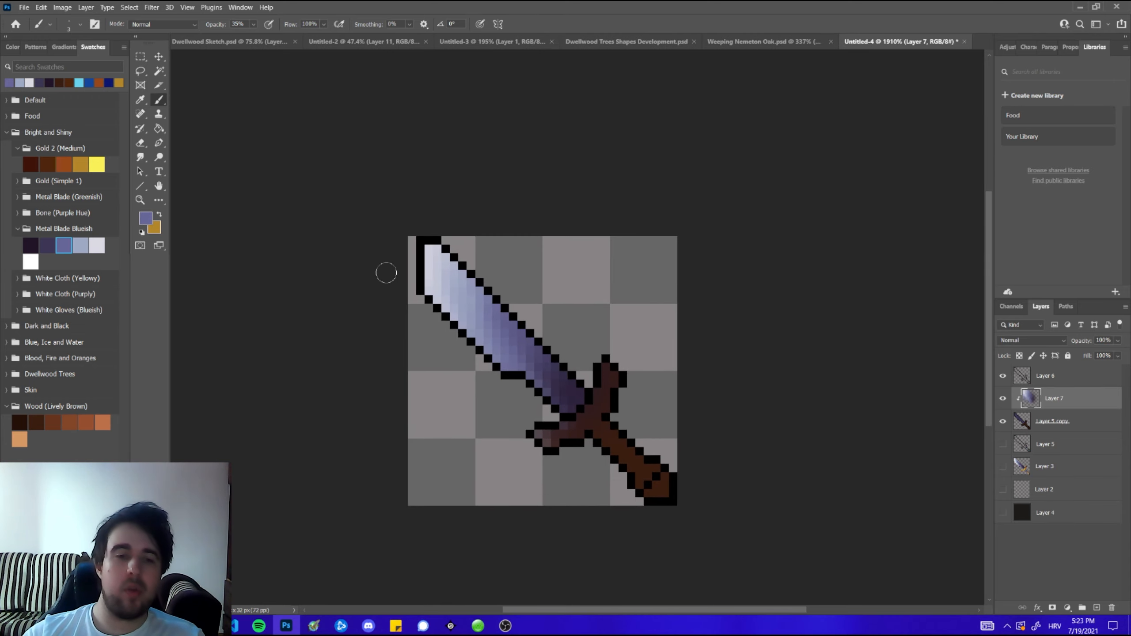
pyautogui.scroll(-1, 445, 260)
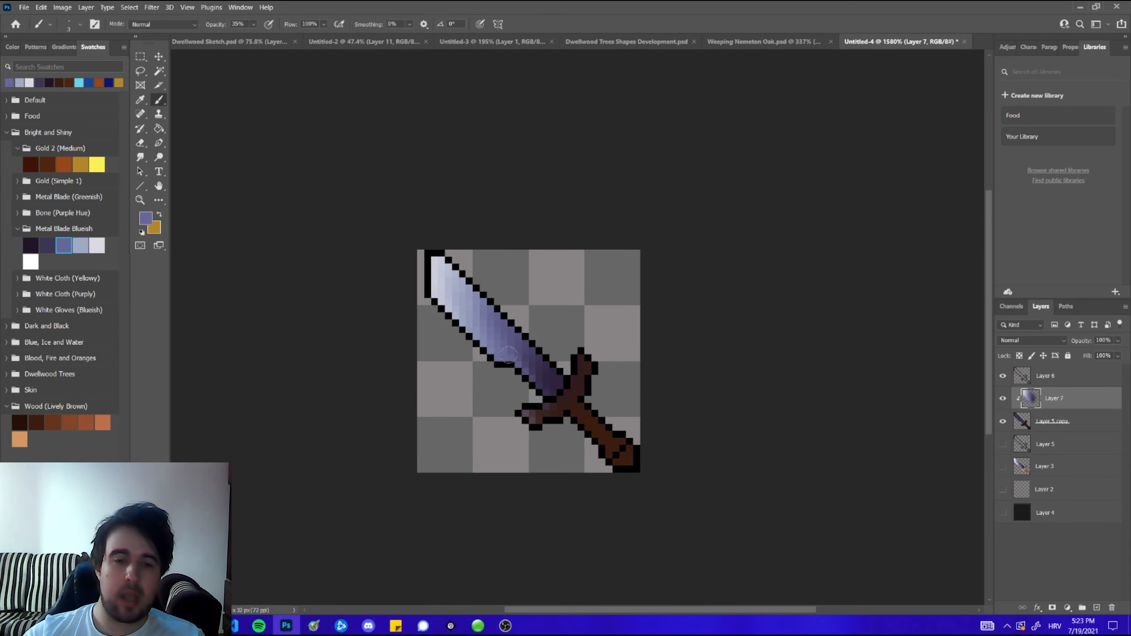
pyautogui.scroll(1, 396, 312)
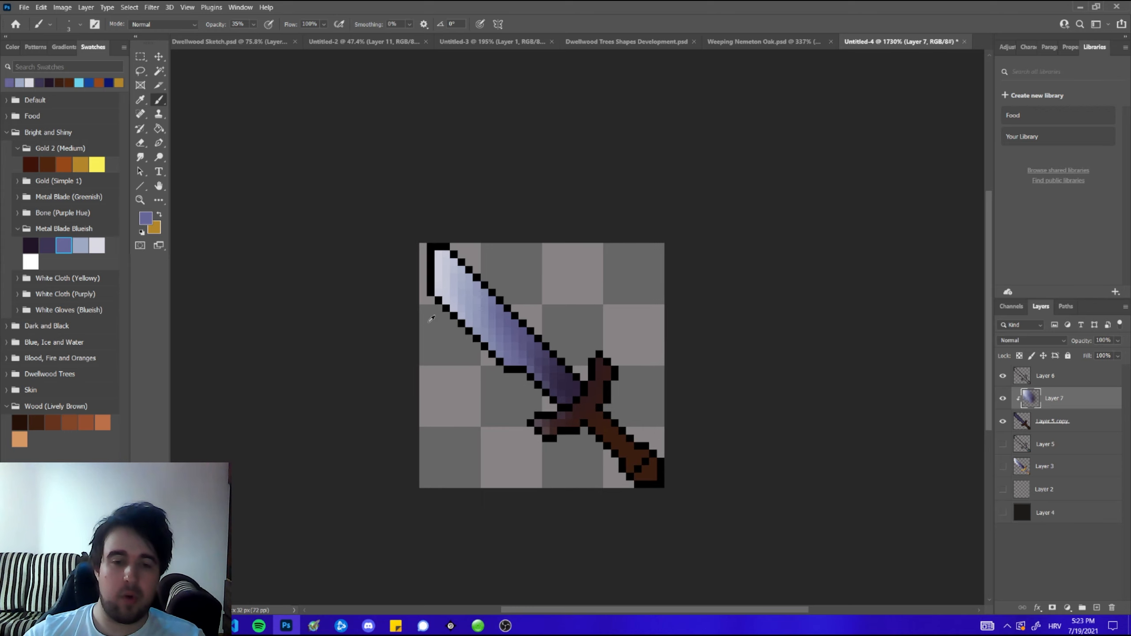
# - Lower the opacity of the Layer 6 outline to 77% and check the sword at small size
pyautogui.click(1051, 379)
pyautogui.click(1118, 341)
pyautogui.moveTo(1104, 356)
pyautogui.mouseDown()
pyautogui.moveTo(1088, 355)
pyautogui.moveTo(1112, 354)
pyautogui.mouseUp()
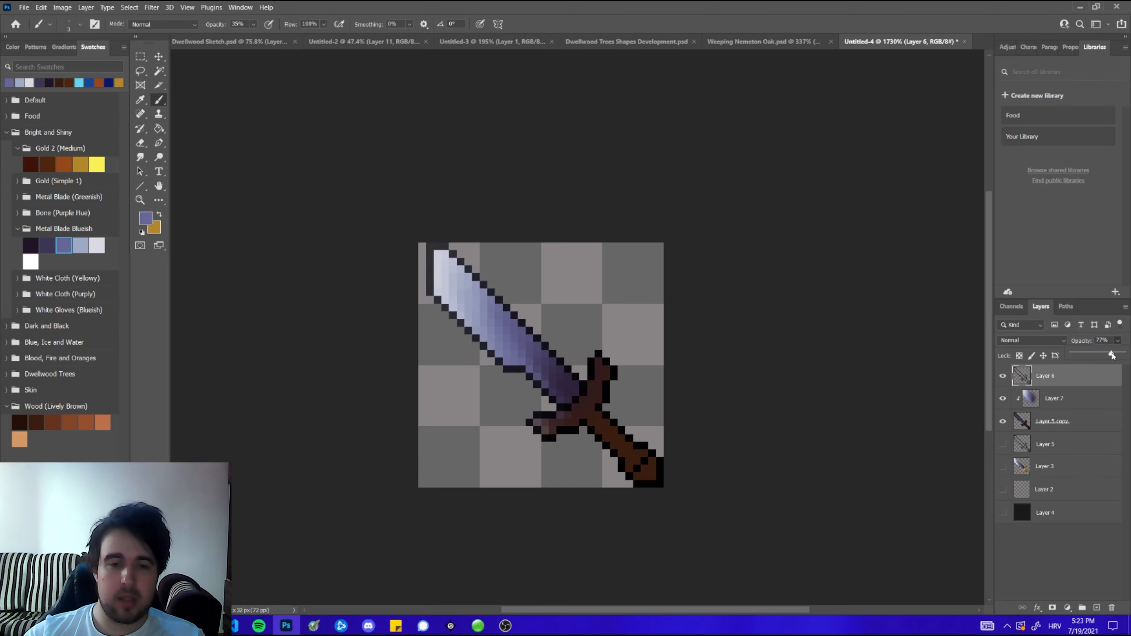
pyautogui.scroll(-5, 587, 314)
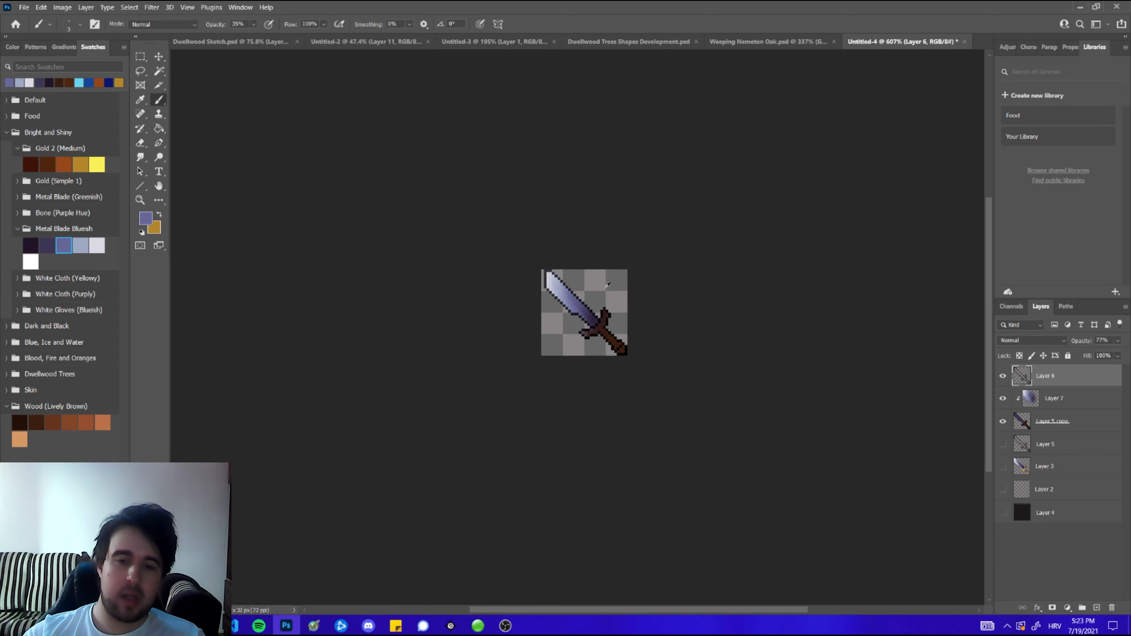
pyautogui.scroll(1, 587, 353)
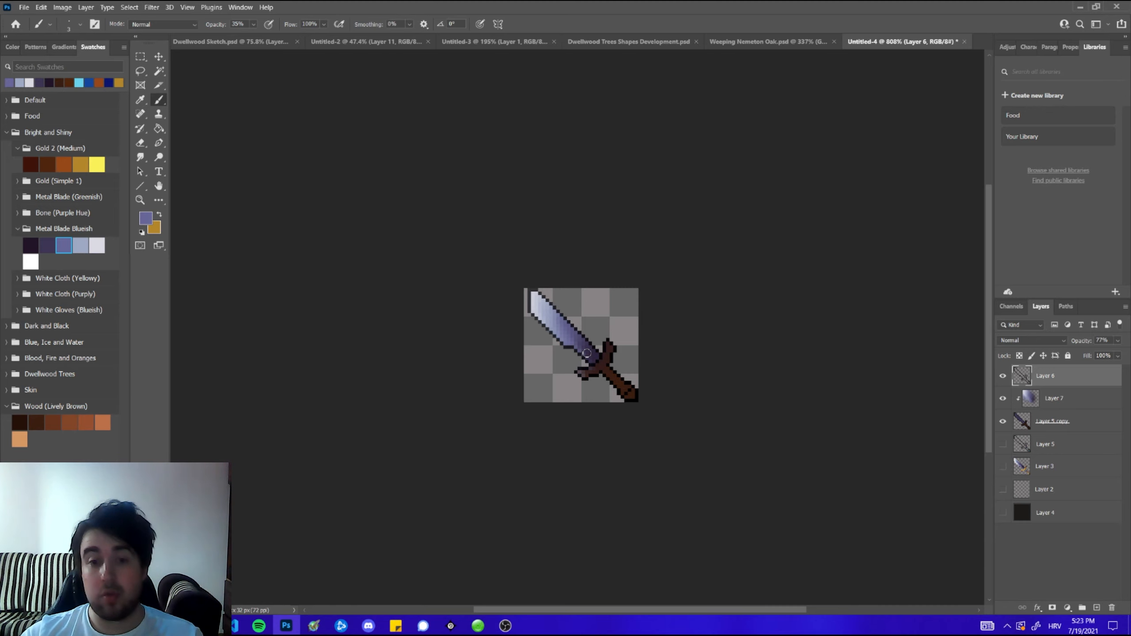
# - Hide the Layer 6 outline and make the clipped Layer 7 active for painting
pyautogui.scroll(2, 586, 353)
pyautogui.click(1002, 376)
pyautogui.scroll(2, 610, 316)
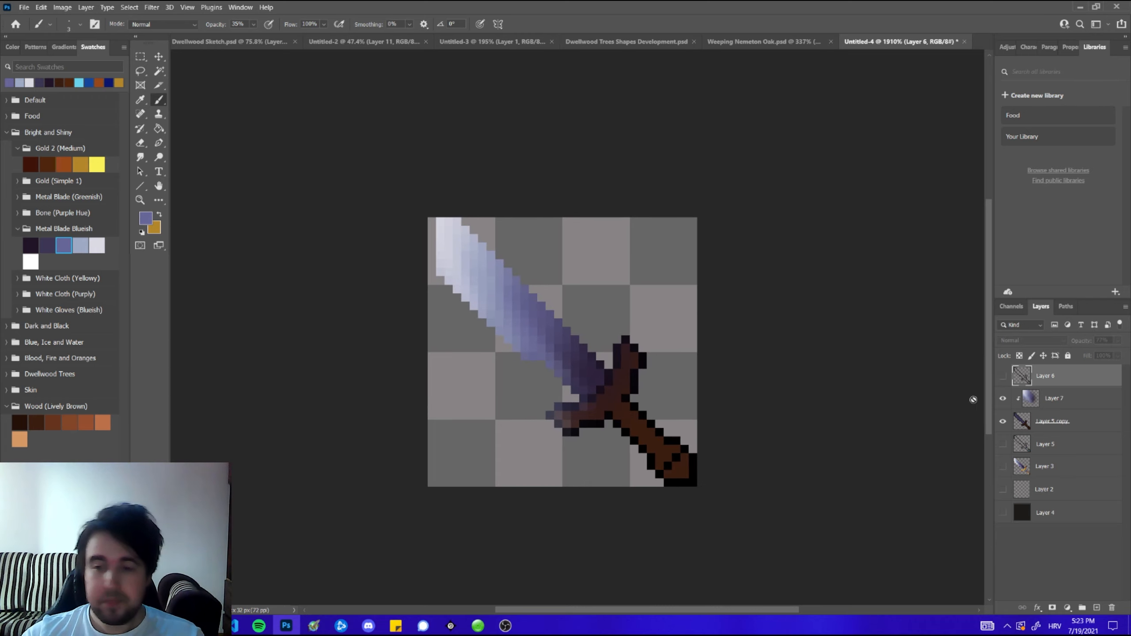
pyautogui.click(1054, 401)
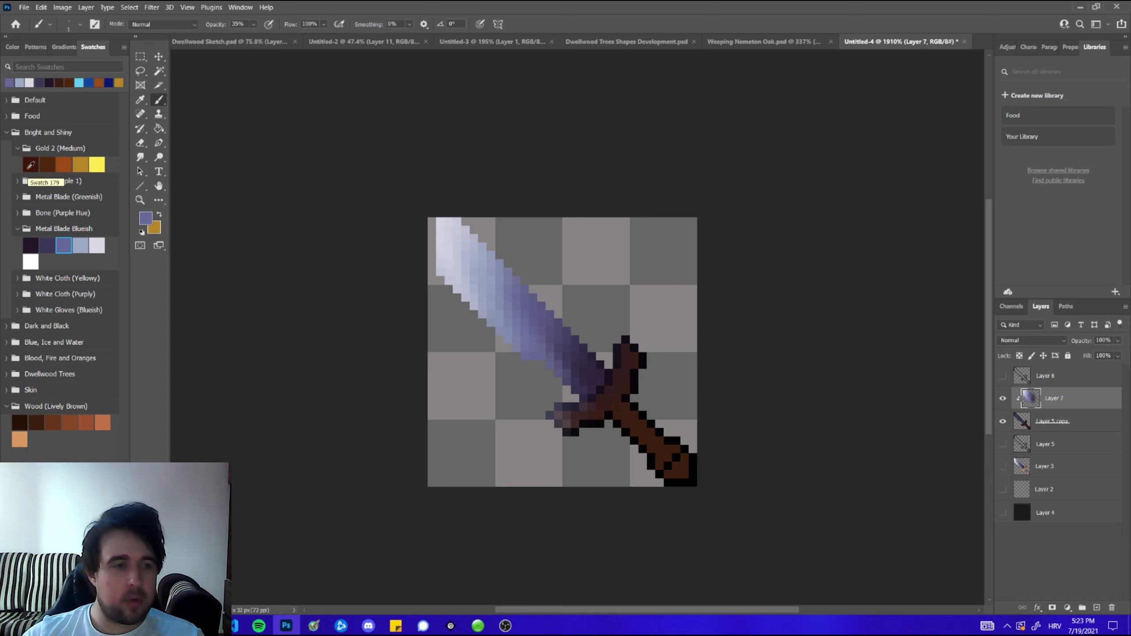
# - Shade the crossguard with the orange-brown, gold and yellow Gold 2 (Medium) colours, brightest along its lower arm and centre
pyautogui.click(64, 165)
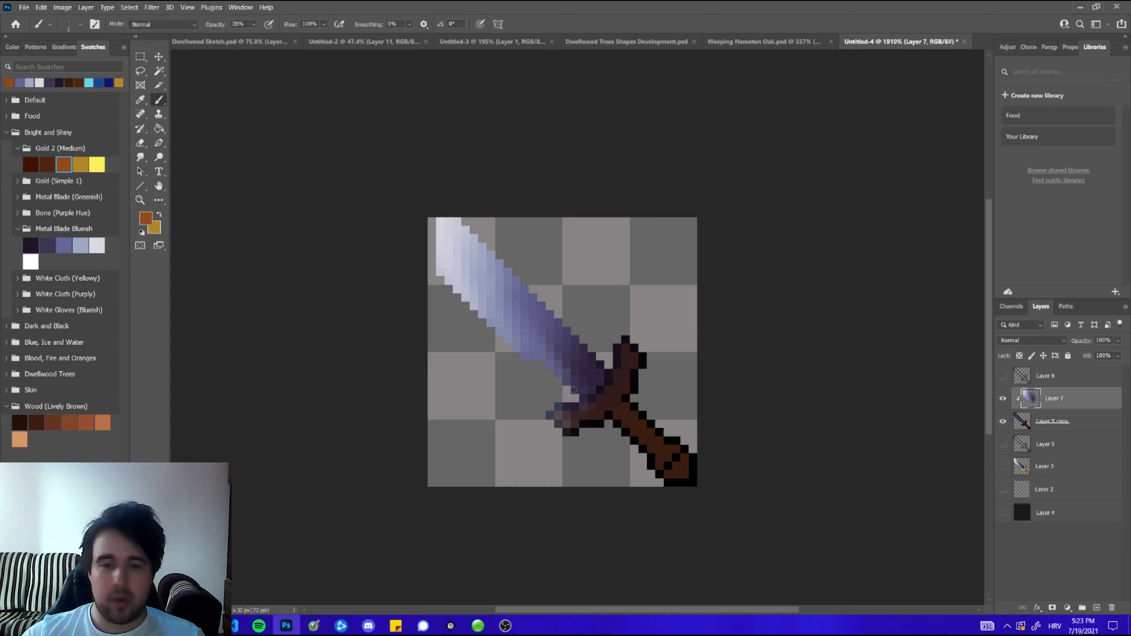
pyautogui.moveTo(554, 415)
pyautogui.mouseDown()
pyautogui.moveTo(606, 419)
pyautogui.moveTo(586, 410)
pyautogui.moveTo(625, 385)
pyautogui.moveTo(609, 397)
pyautogui.moveTo(622, 368)
pyautogui.moveTo(590, 405)
pyautogui.moveTo(549, 415)
pyautogui.moveTo(587, 413)
pyautogui.moveTo(618, 376)
pyautogui.moveTo(593, 410)
pyautogui.mouseUp()
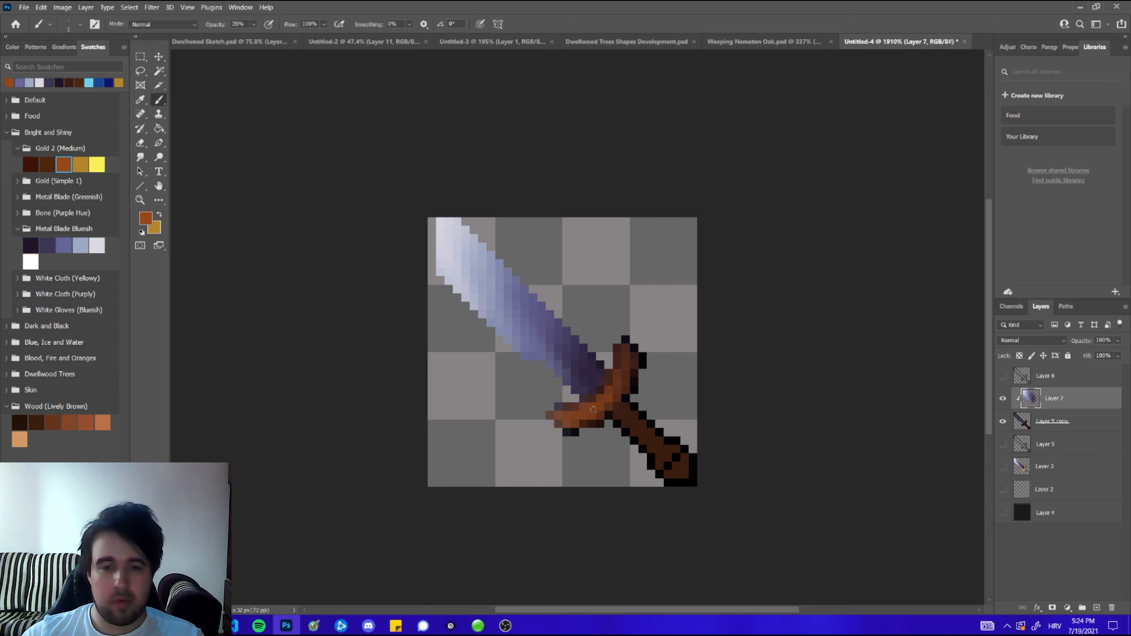
pyautogui.click(80, 165)
pyautogui.moveTo(559, 415)
pyautogui.mouseDown()
pyautogui.moveTo(622, 374)
pyautogui.moveTo(556, 415)
pyautogui.moveTo(595, 381)
pyautogui.moveTo(589, 399)
pyautogui.moveTo(609, 392)
pyautogui.moveTo(571, 416)
pyautogui.moveTo(612, 392)
pyautogui.mouseUp()
pyautogui.click(96, 164)
pyautogui.scroll(-6, 611, 362)
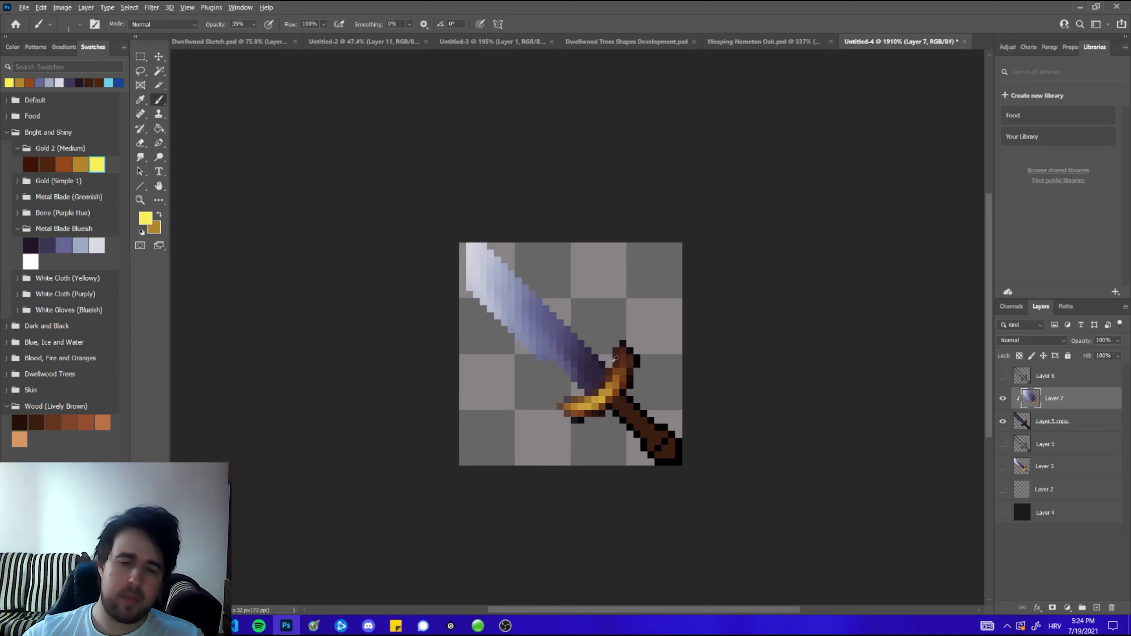
pyautogui.scroll(4, 636, 362)
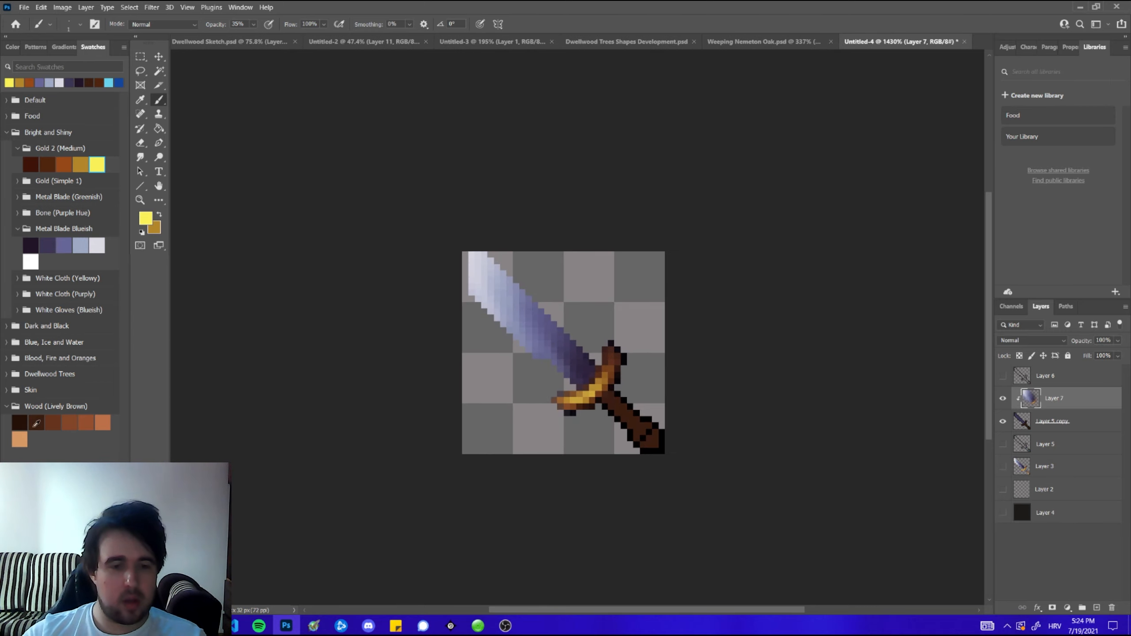
# - Shade the sword's grip with the mid and light reddish-brown Wood (Lively Brown) colours
pyautogui.click(59, 423)
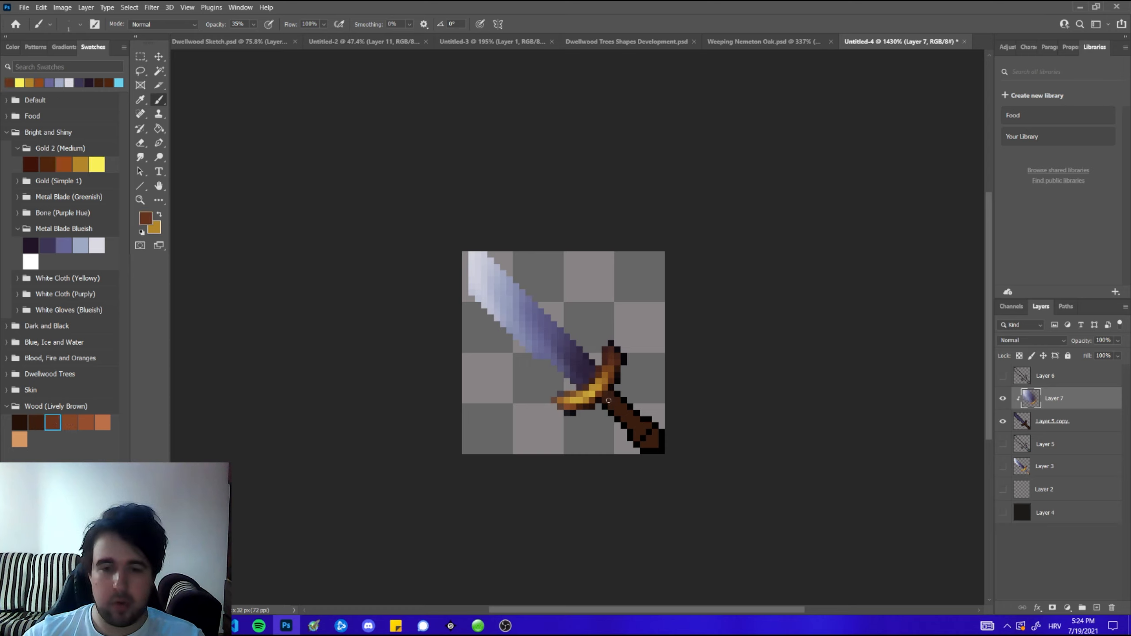
pyautogui.click(86, 422)
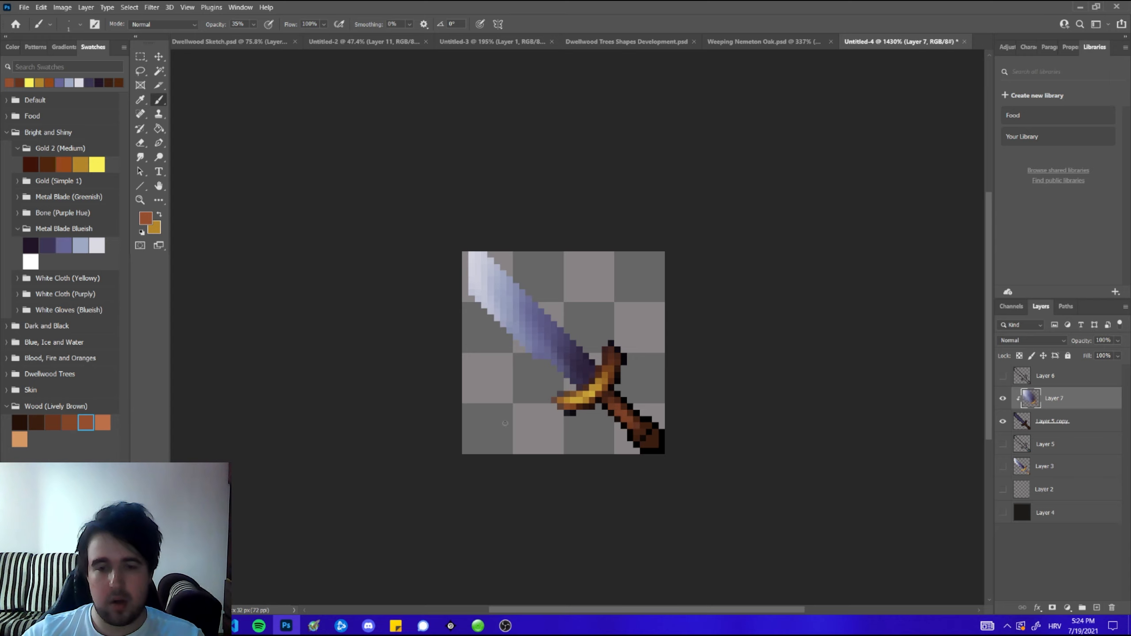
pyautogui.click(103, 423)
pyautogui.click(622, 414)
# - Paint the pommel with gold sampled from the crossguard, darkest wood brown and a yellow Gold 2 (Medium) highlight
pyautogui.keyDown('alt'); pyautogui.click(604, 388); pyautogui.keyUp('alt')
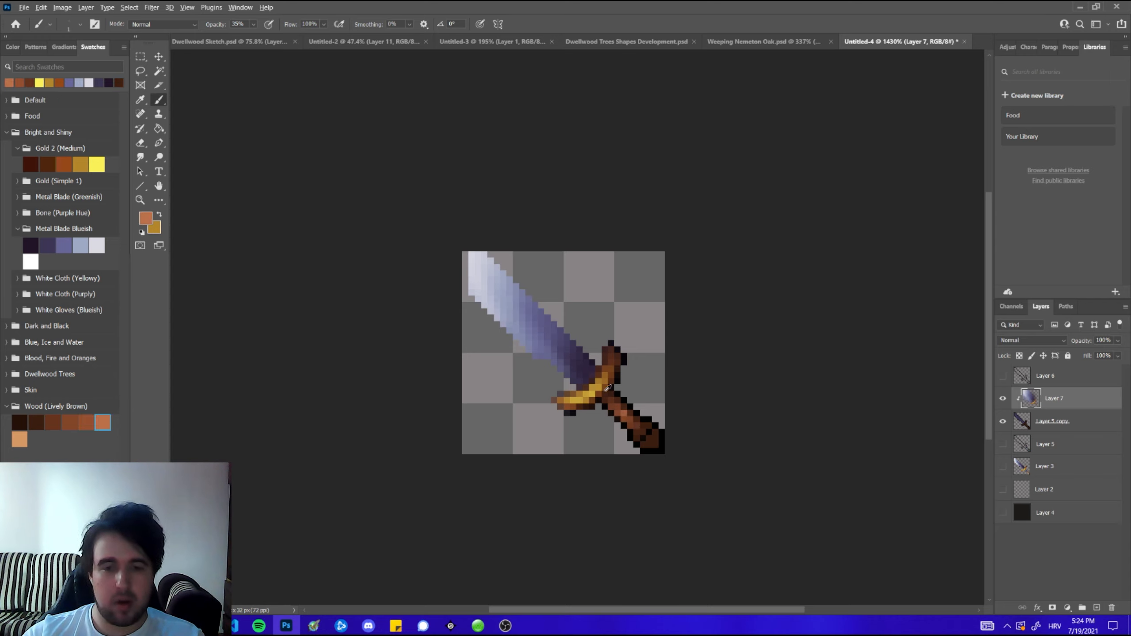
pyautogui.moveTo(641, 444); pyautogui.dragTo(642, 444)
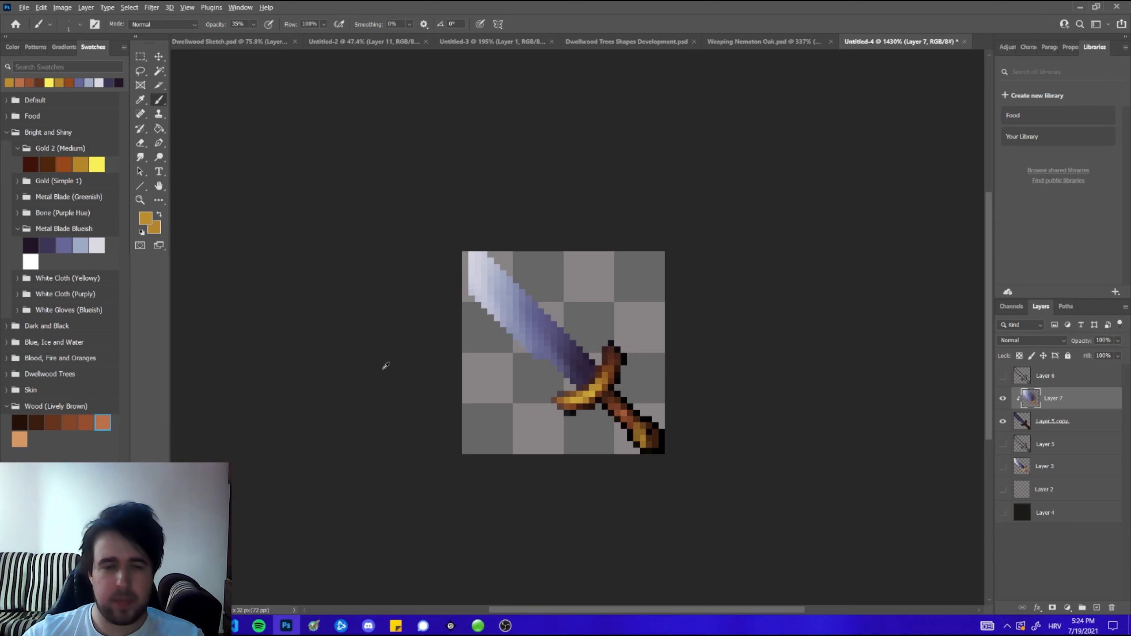
pyautogui.click(20, 421)
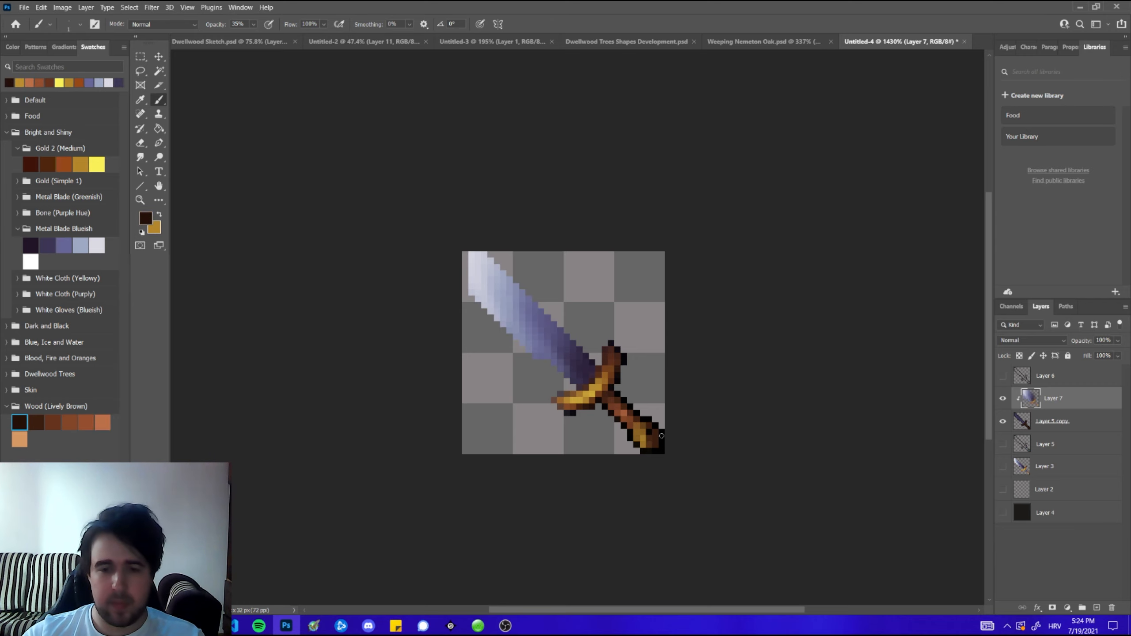
pyautogui.click(99, 164)
pyautogui.moveTo(641, 440); pyautogui.dragTo(643, 444)
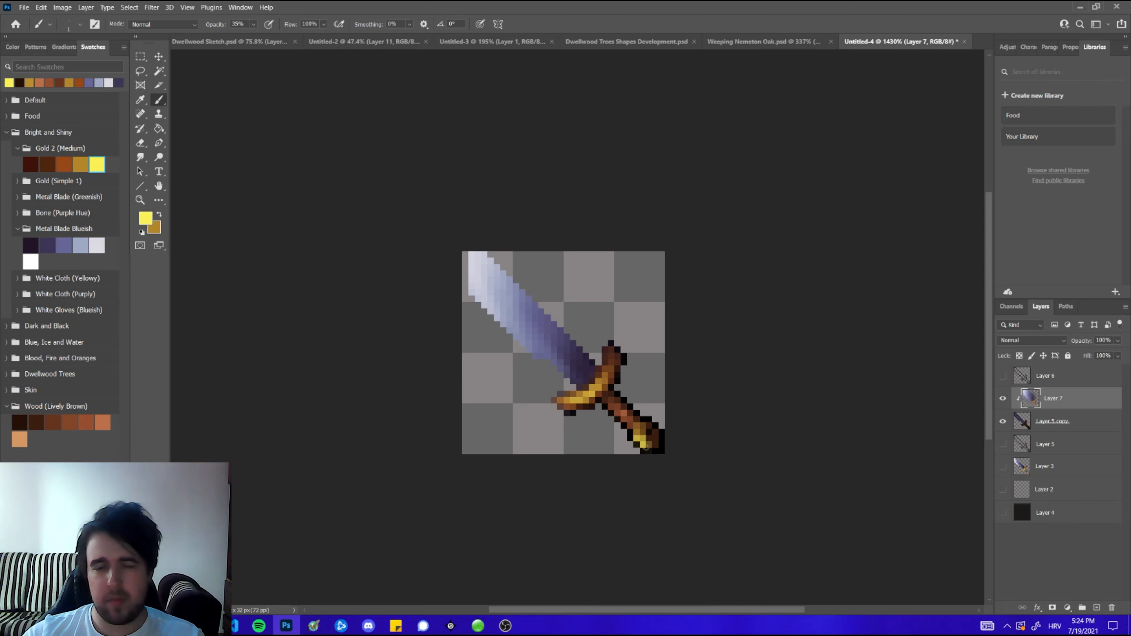
pyautogui.scroll(-8, 651, 406)
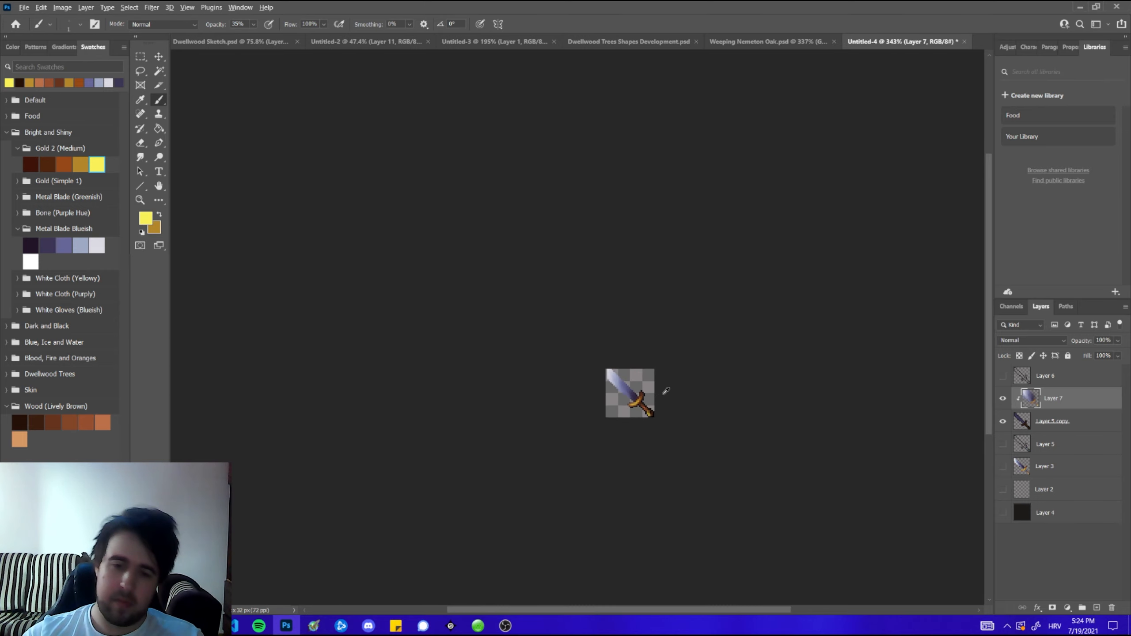
pyautogui.scroll(8, 666, 391)
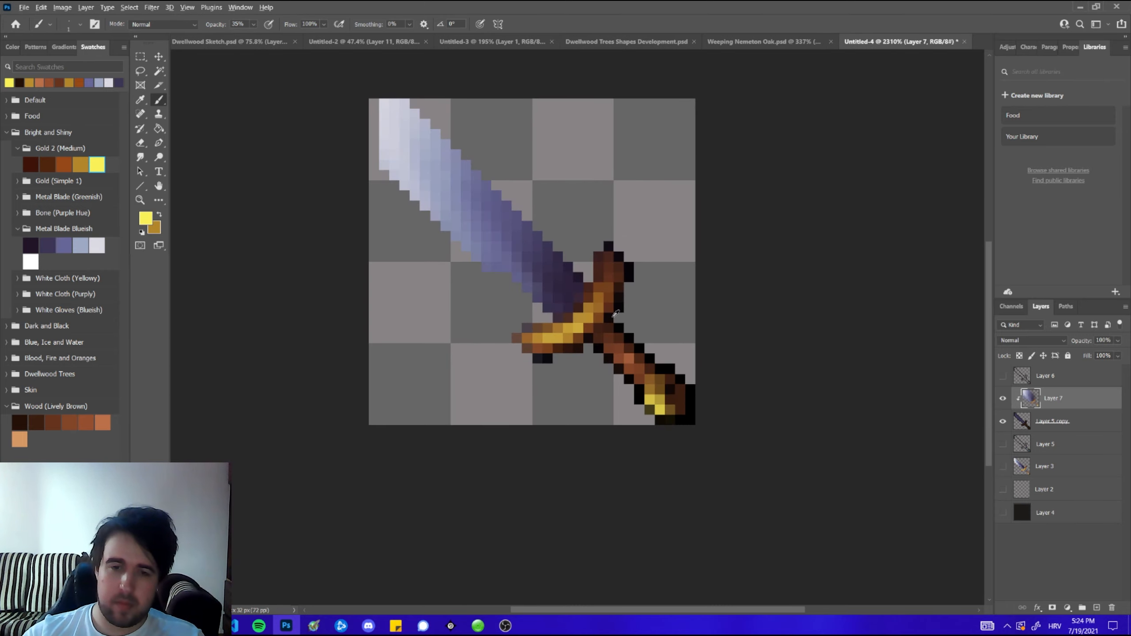
# - Touch up the pommel with dark tones sampled from the sword and a light Wood (Lively Brown) accent
pyautogui.keyDown('alt'); pyautogui.click(623, 283); pyautogui.keyUp('alt')
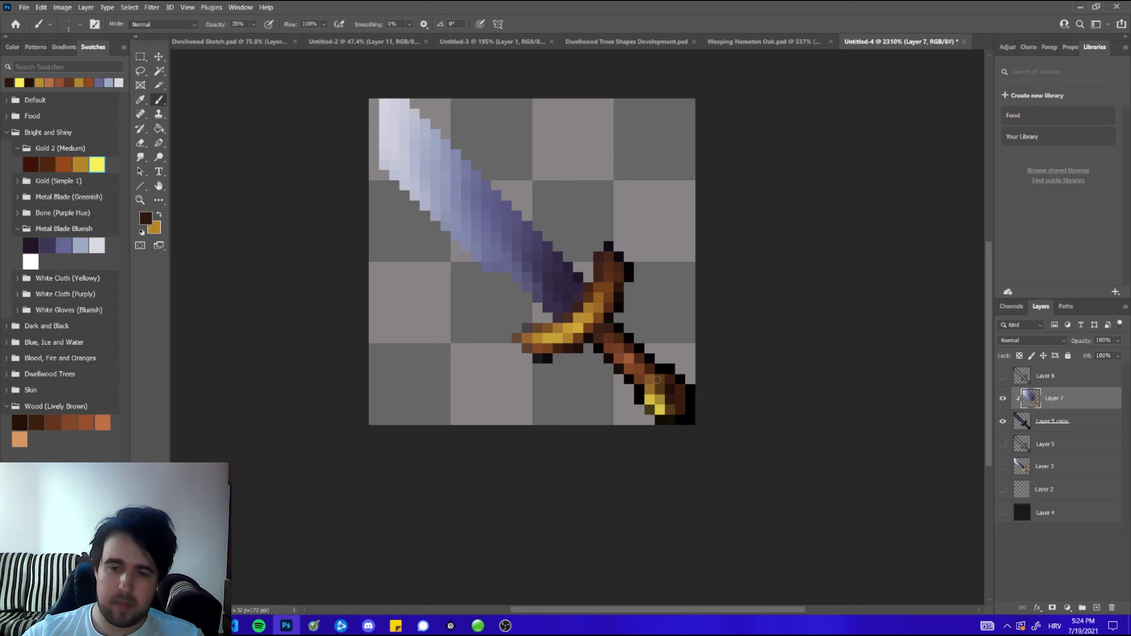
pyautogui.keyDown('alt'); pyautogui.click(668, 387); pyautogui.keyUp('alt')
pyautogui.scroll(-3, 668, 422)
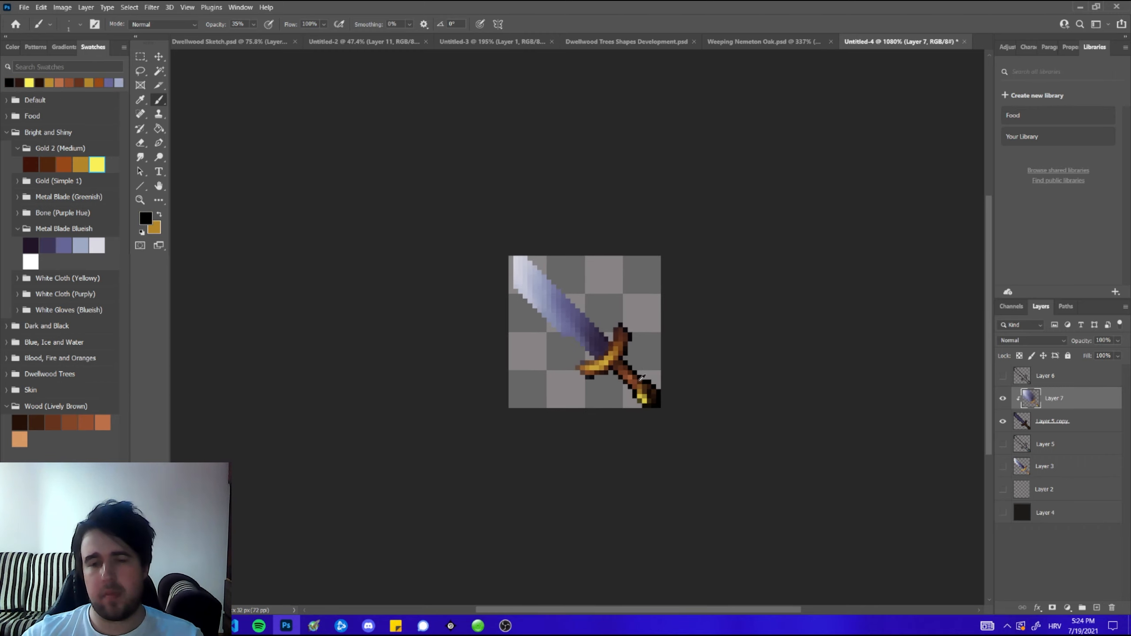
pyautogui.scroll(-4, 641, 379)
pyautogui.scroll(5, 652, 367)
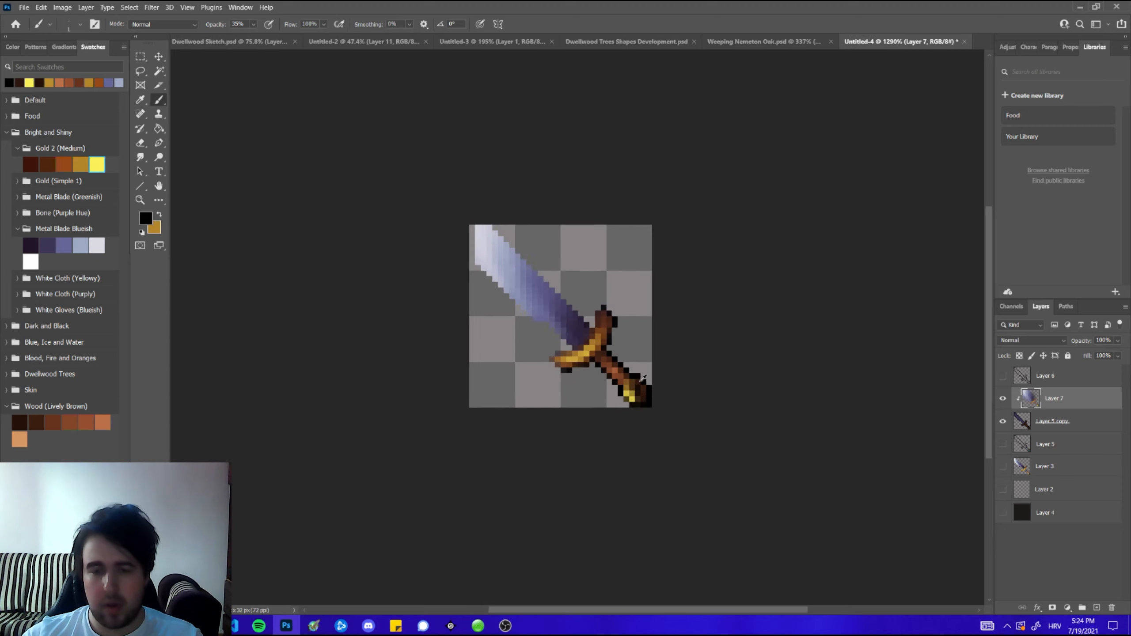
pyautogui.keyDown('alt'); pyautogui.click(628, 382); pyautogui.keyUp('alt')
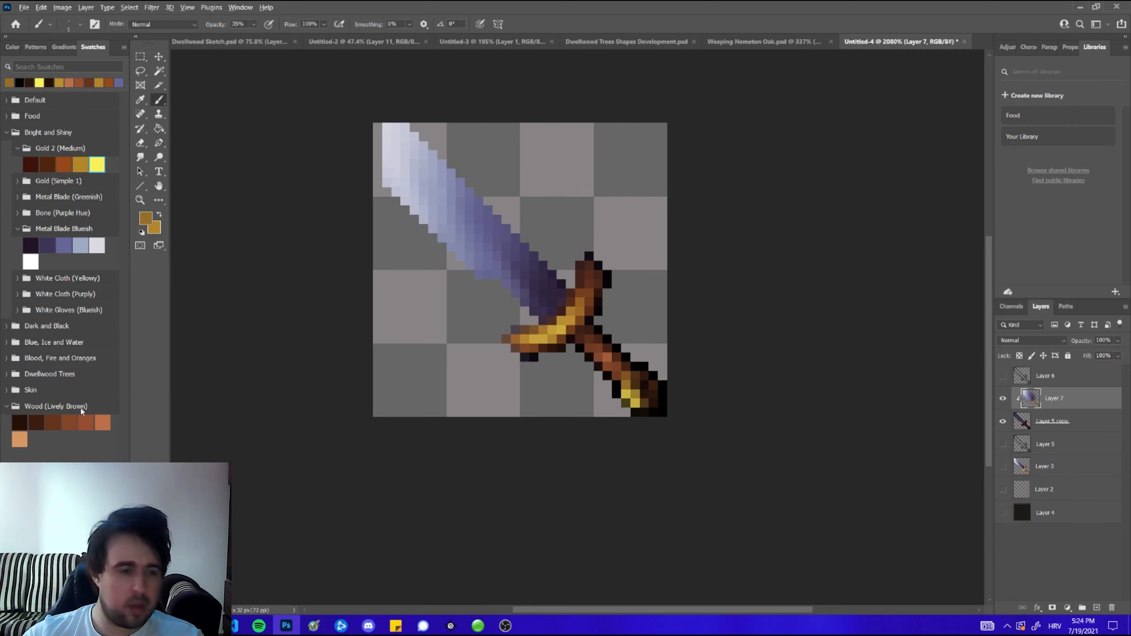
pyautogui.click(103, 423)
pyautogui.click(637, 404)
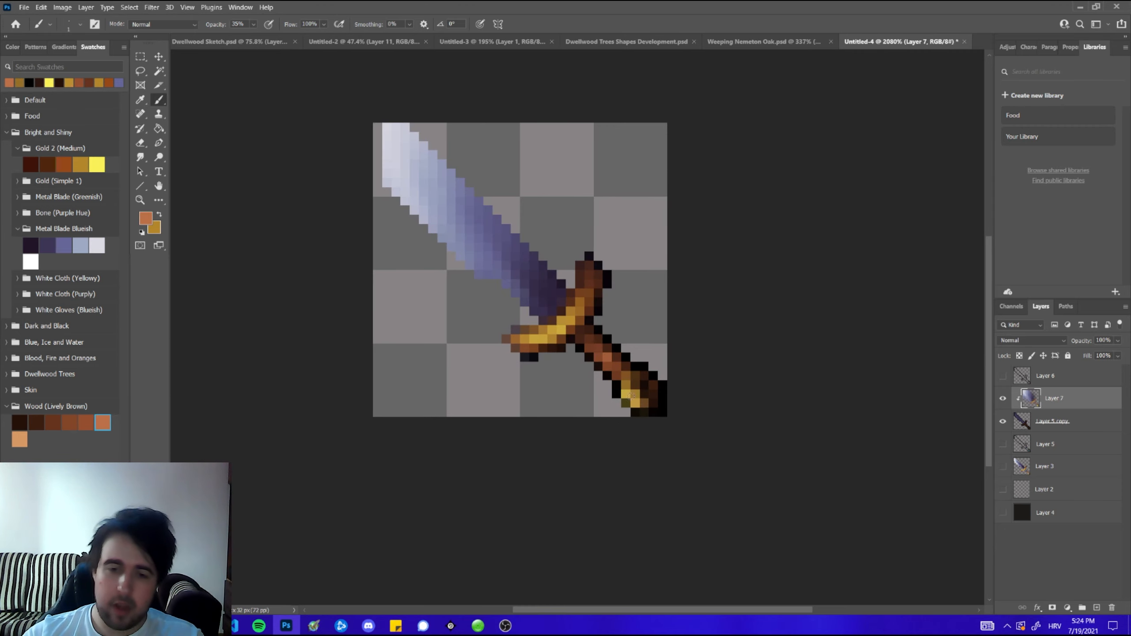
pyautogui.scroll(-5, 609, 352)
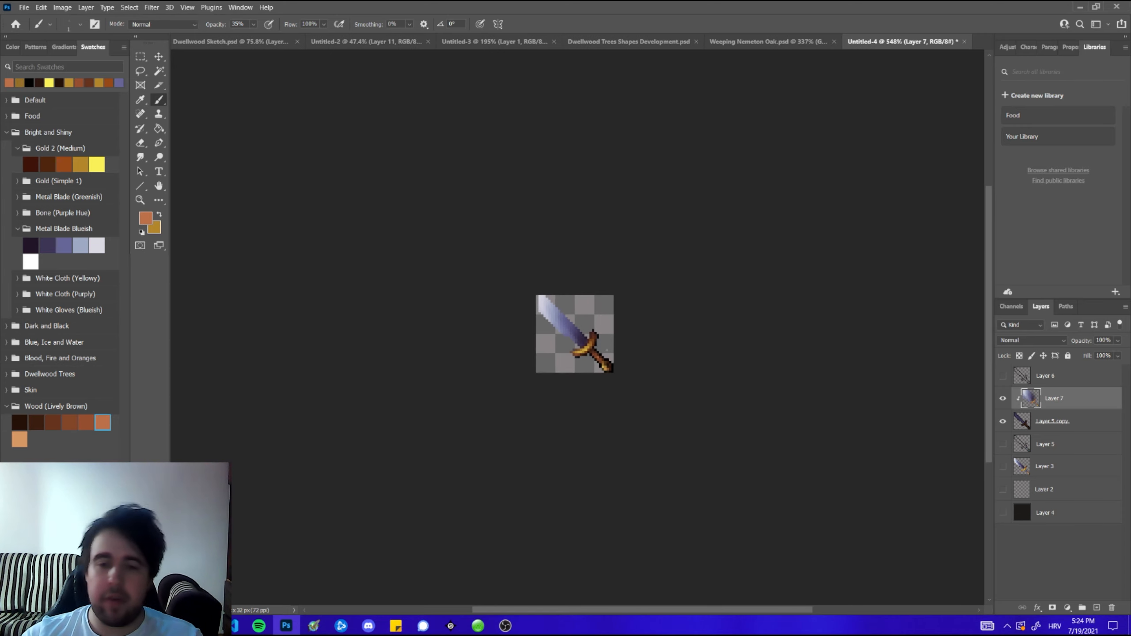
pyautogui.scroll(4, 607, 342)
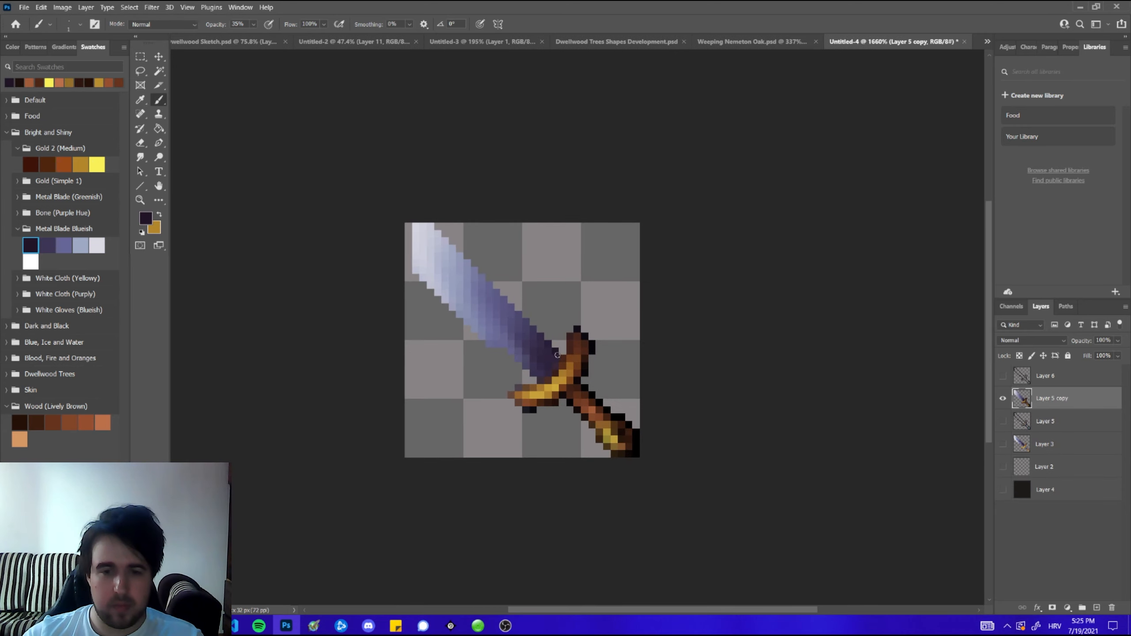
# - Show the Layer 6 outline and add a new Layer 7 above it as a clipping mask
pyautogui.click(1003, 376)
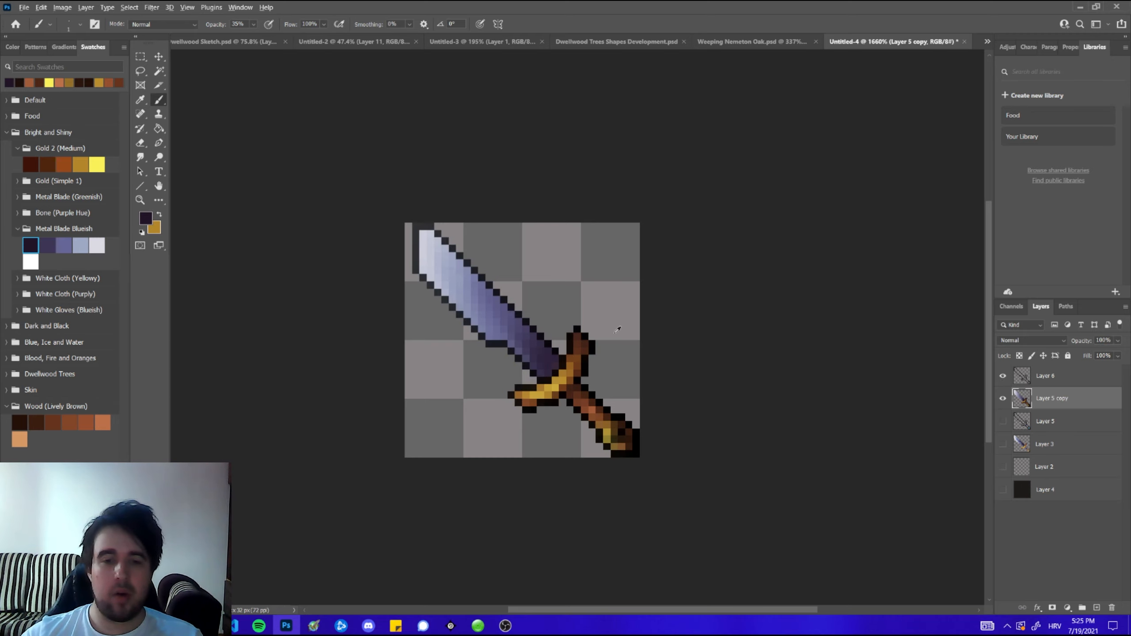
pyautogui.hotkey('ctrl', 'shift', 'n')
pyautogui.press('Return')
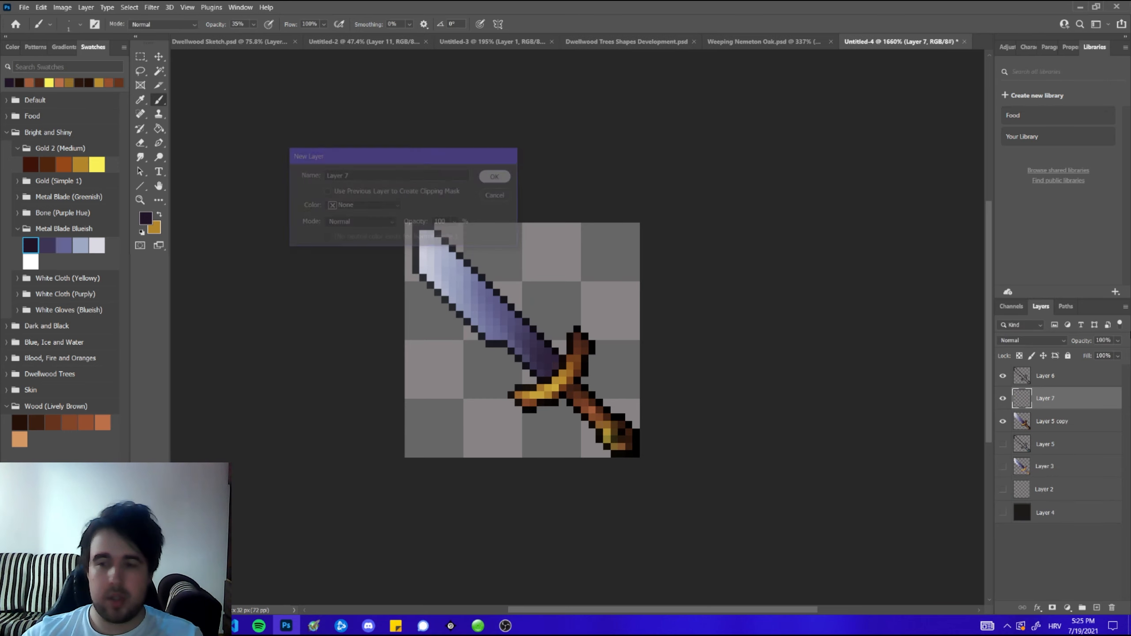
pyautogui.rightClick(1083, 404)
pyautogui.click(1101, 408)
pyautogui.moveTo(1100, 406); pyautogui.dragTo(1085, 377)
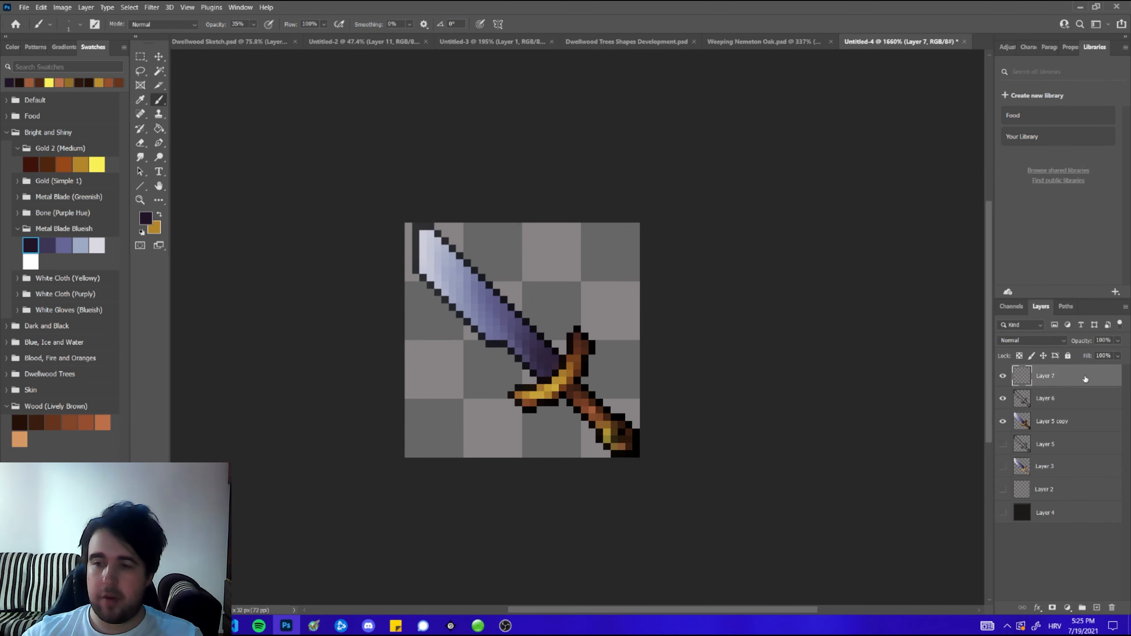
pyautogui.rightClick(1083, 377)
pyautogui.click(975, 363)
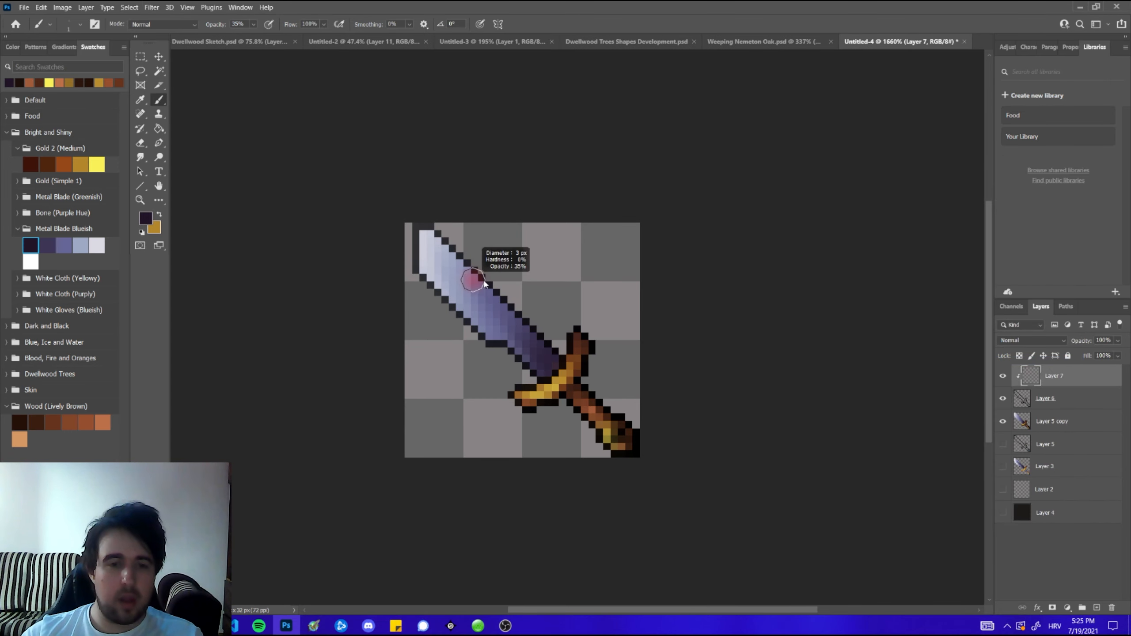
# - Tint the outline around the blade's tip and along both edges with blue-purple sampled from the blade at 35% opacity
pyautogui.keyDown('alt'); pyautogui.click(487, 308); pyautogui.keyUp('alt')
pyautogui.moveTo(402, 215); pyautogui.dragTo(437, 293)
pyautogui.moveTo(402, 240); pyautogui.dragTo(508, 369)
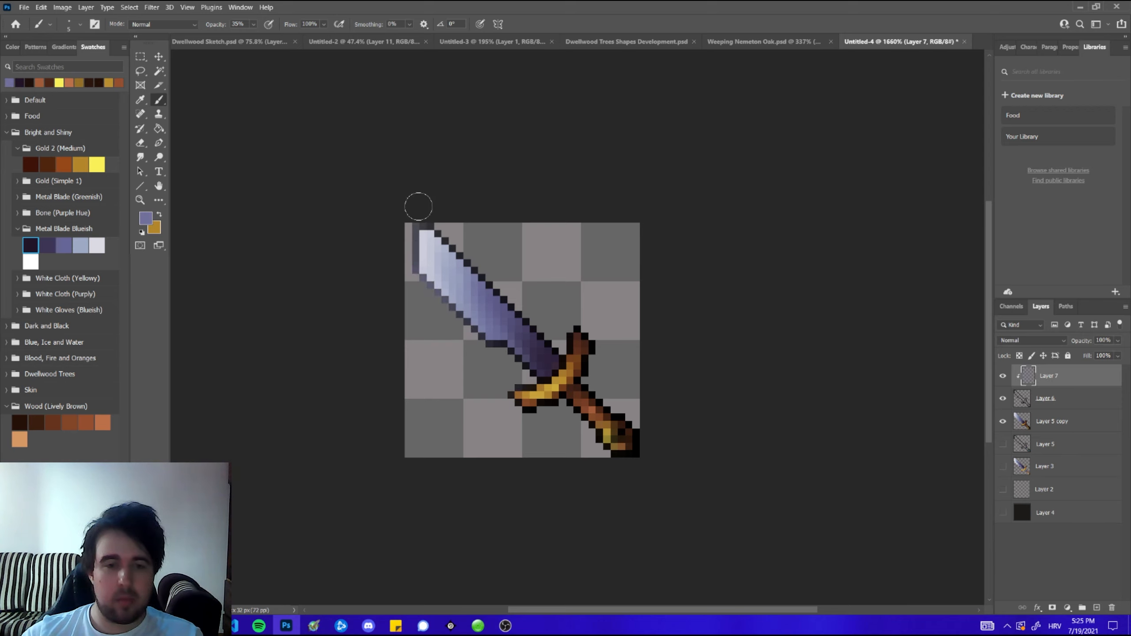
pyautogui.moveTo(418, 205); pyautogui.dragTo(529, 308)
# - Brush the two darkest Metal Blade Bluesh purples over the blade's outline, starting near the crossguard
pyautogui.click(31, 245)
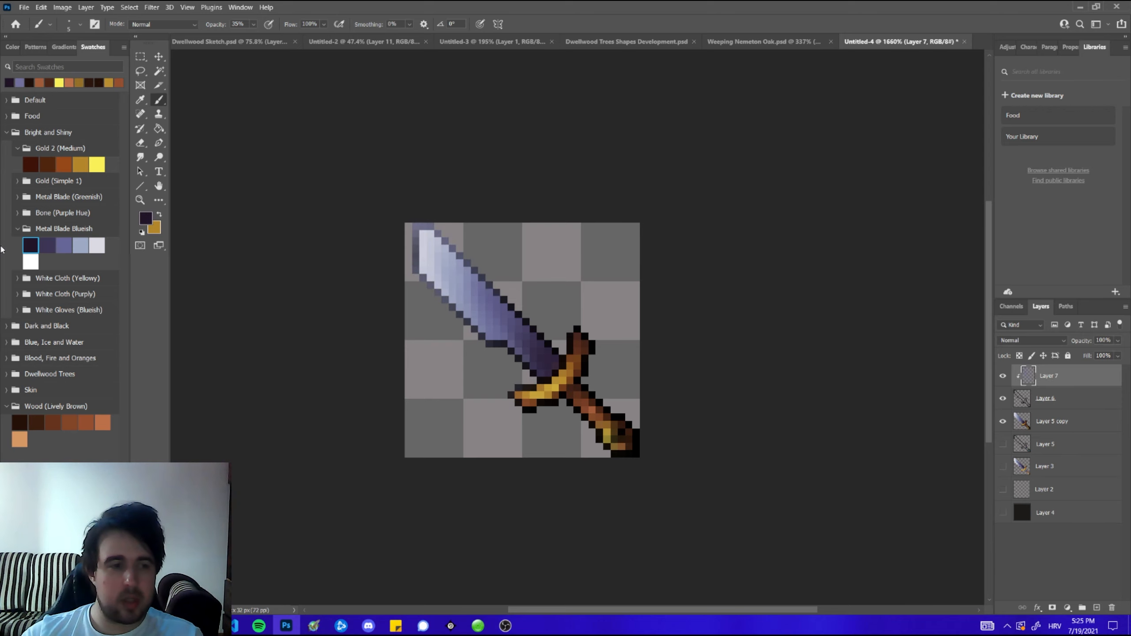
pyautogui.moveTo(544, 323)
pyautogui.mouseDown()
pyautogui.moveTo(514, 301)
pyautogui.moveTo(547, 329)
pyautogui.moveTo(554, 356)
pyautogui.mouseUp()
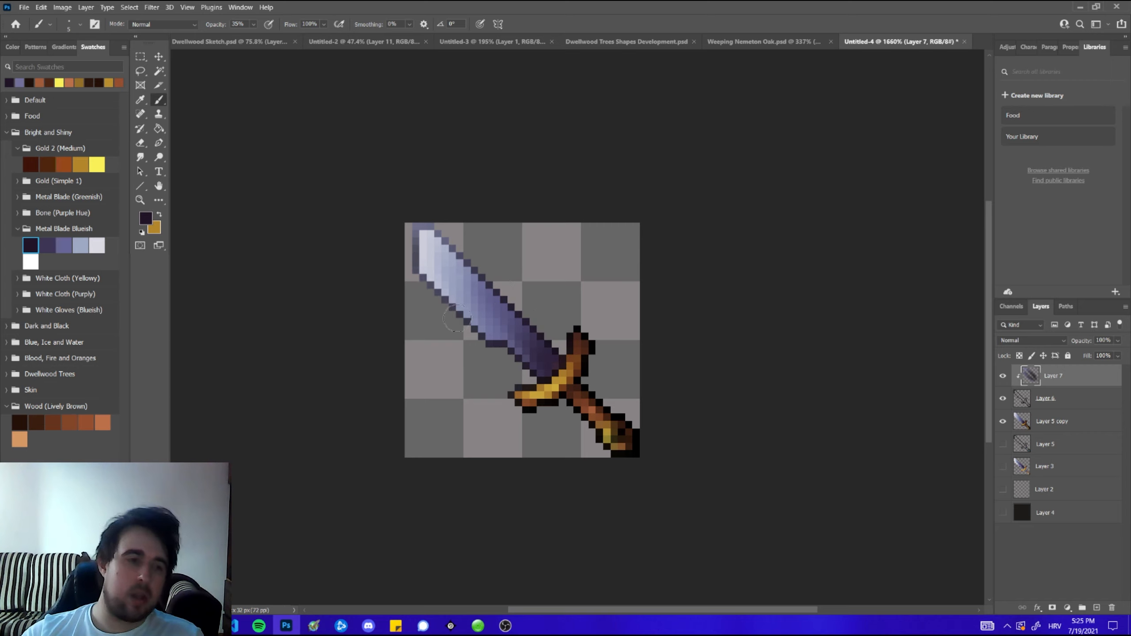
pyautogui.click(47, 245)
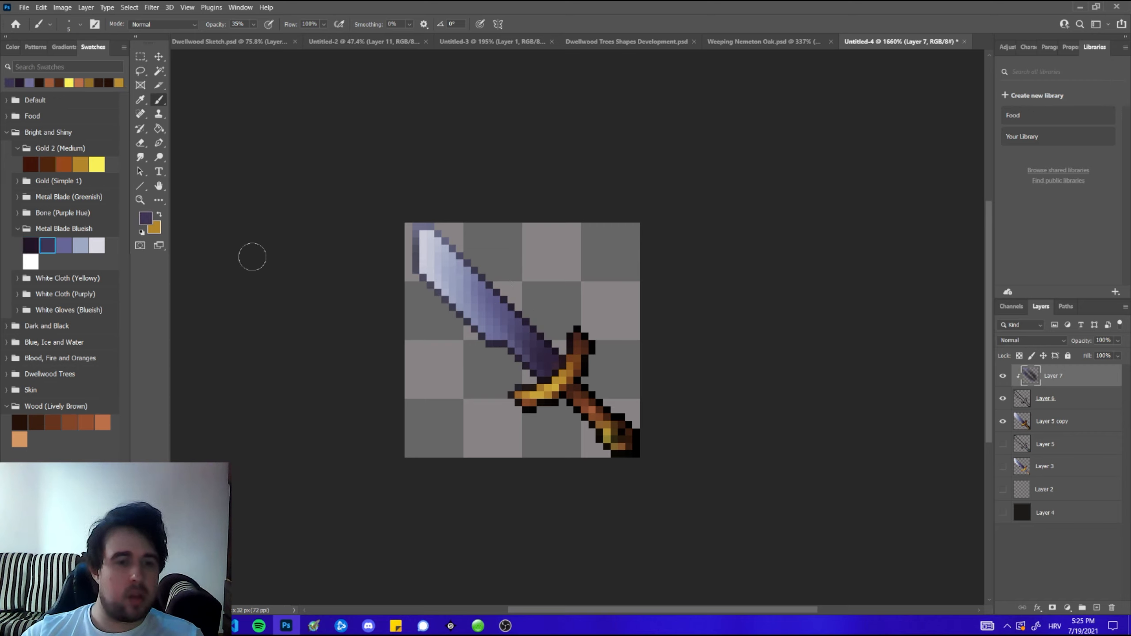
# - Darken the blade's outline on Layer 7 with the darkest Metal Blade Bluesh purple and its darker shade #0f0713
pyautogui.click(31, 245)
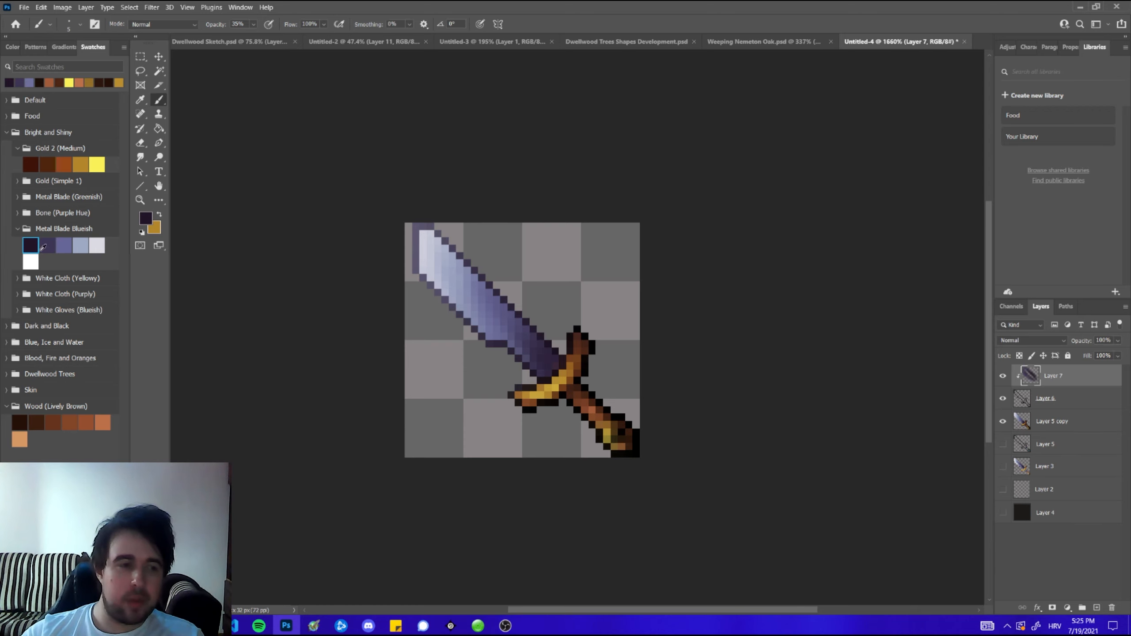
pyautogui.click(147, 218)
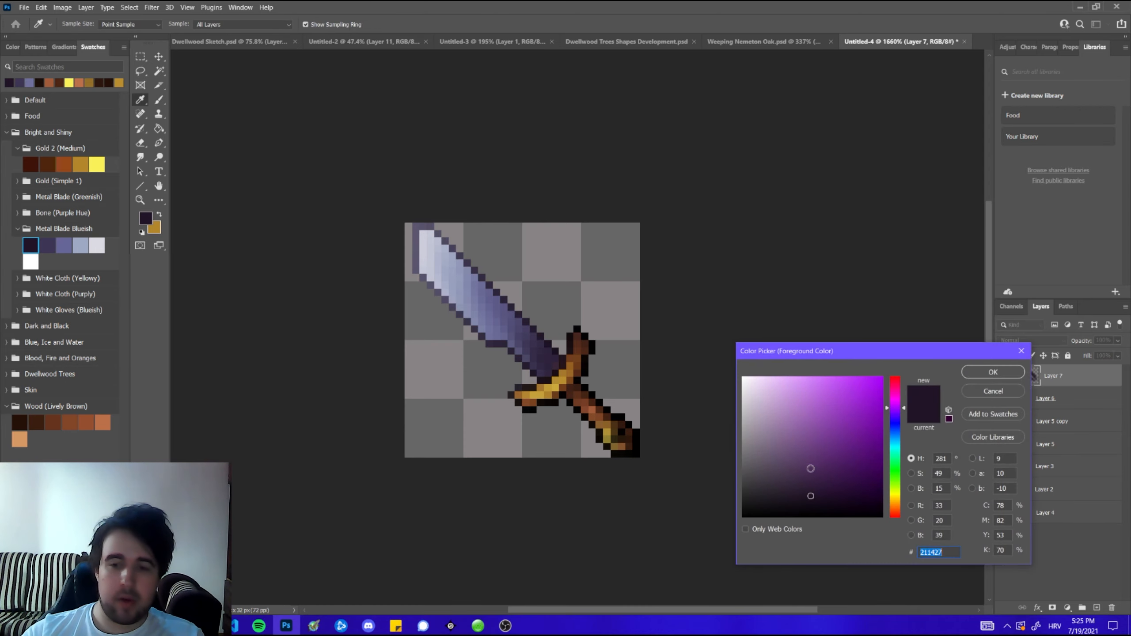
pyautogui.click(973, 376)
pyautogui.press('b')
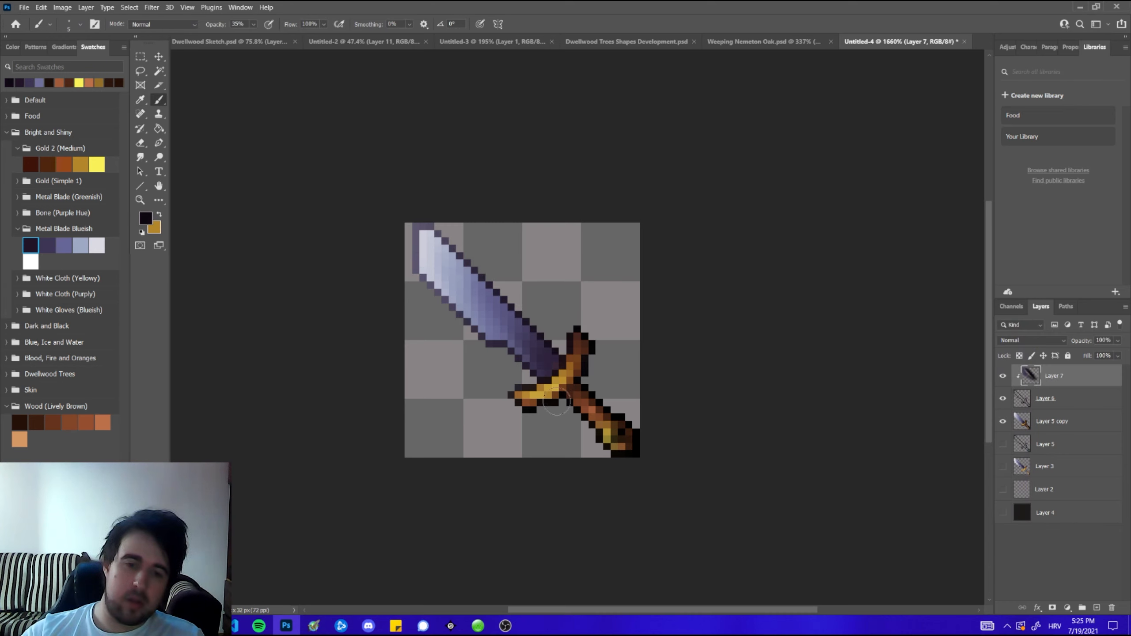
pyautogui.click(31, 245)
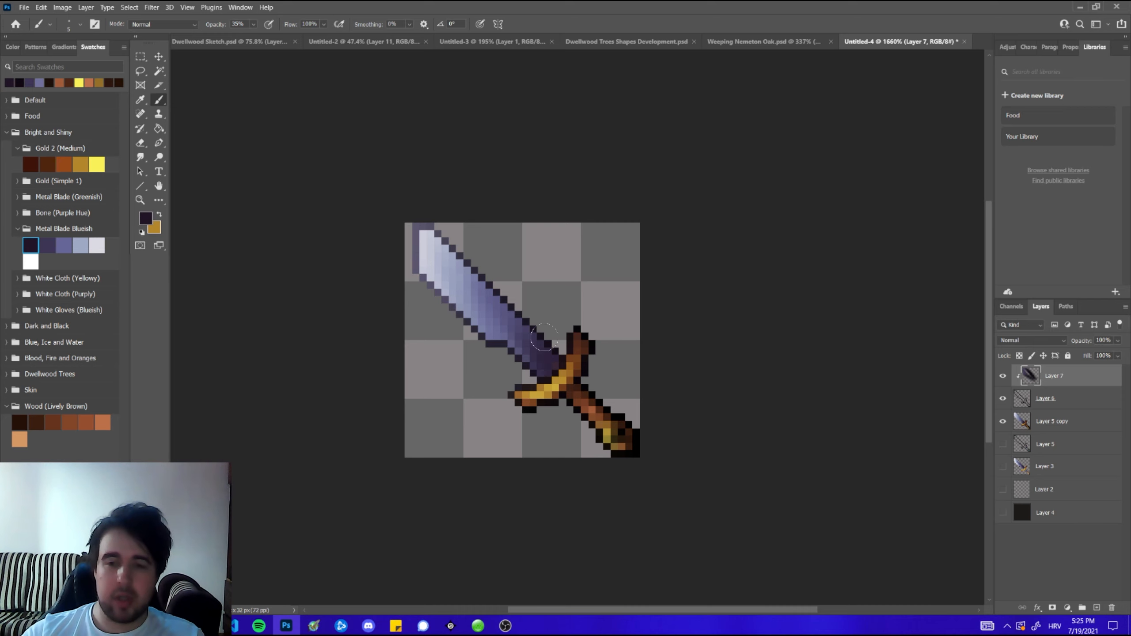
pyautogui.click(146, 218)
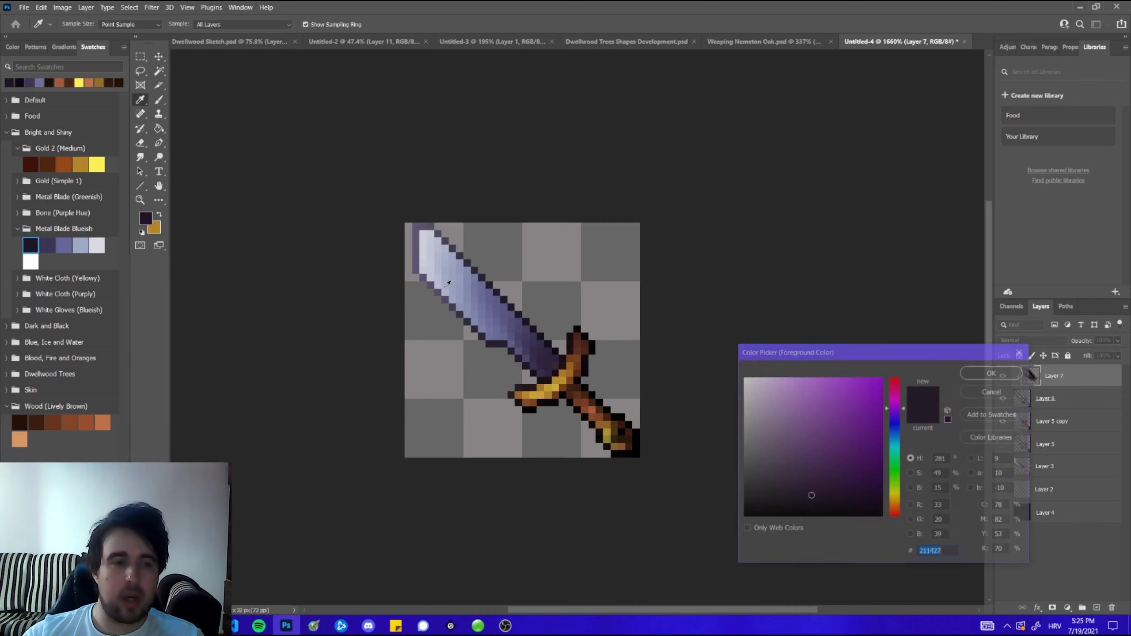
pyautogui.moveTo(849, 498); pyautogui.dragTo(829, 507)
pyautogui.click(993, 372)
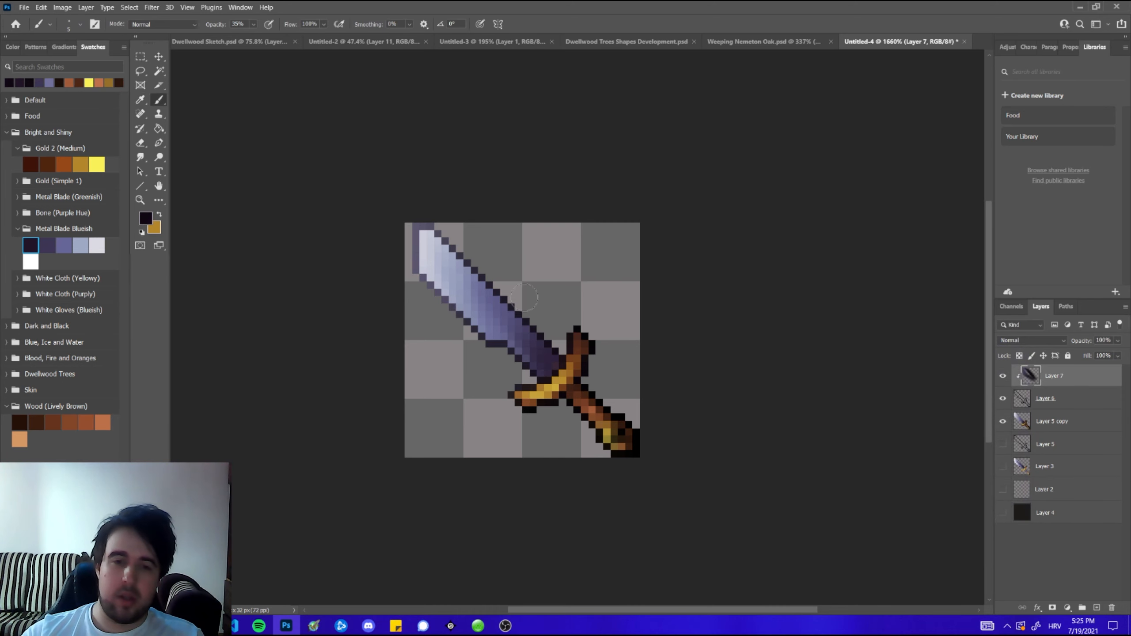
pyautogui.press('b')
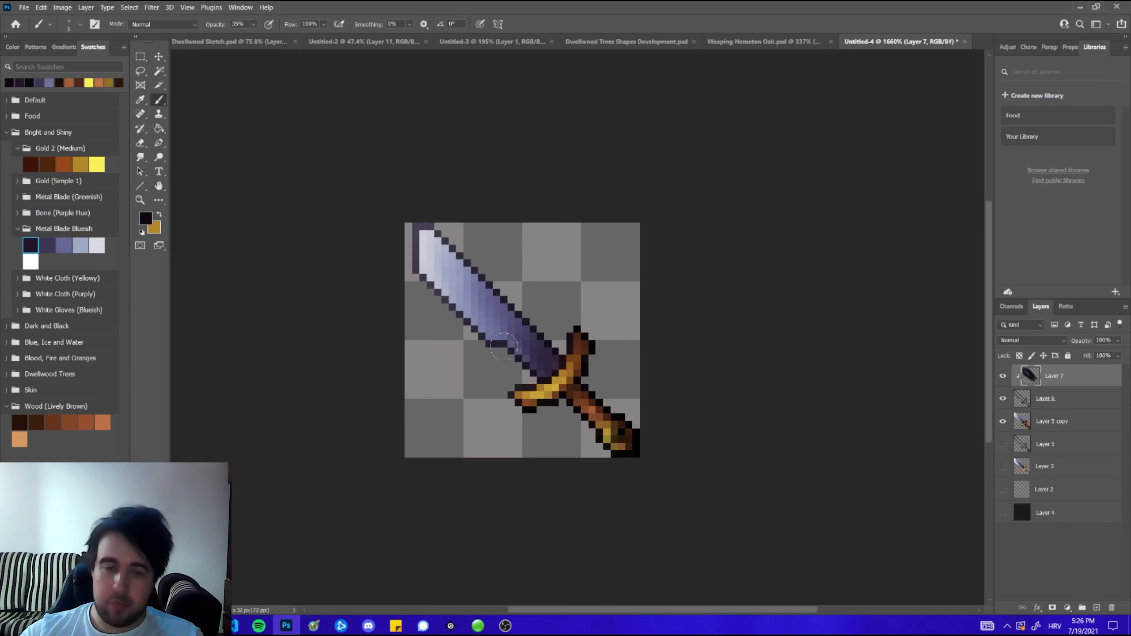
# - Set the foreground to an almost black shade and deepen the outline around the crossguard
pyautogui.click(142, 220)
pyautogui.click(831, 513)
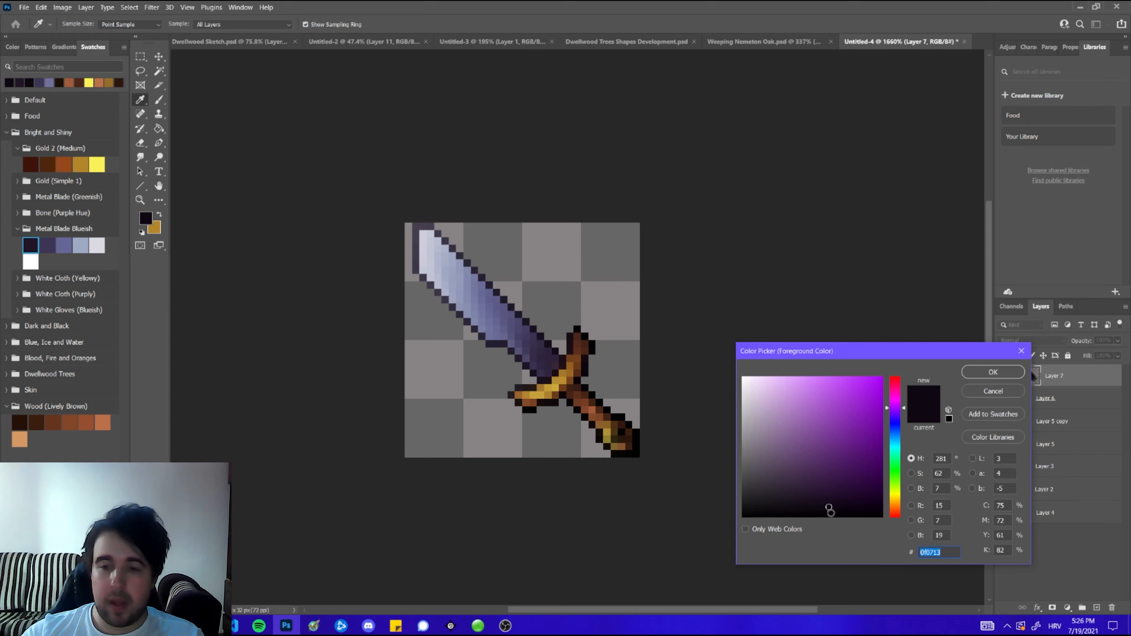
pyautogui.click(993, 372)
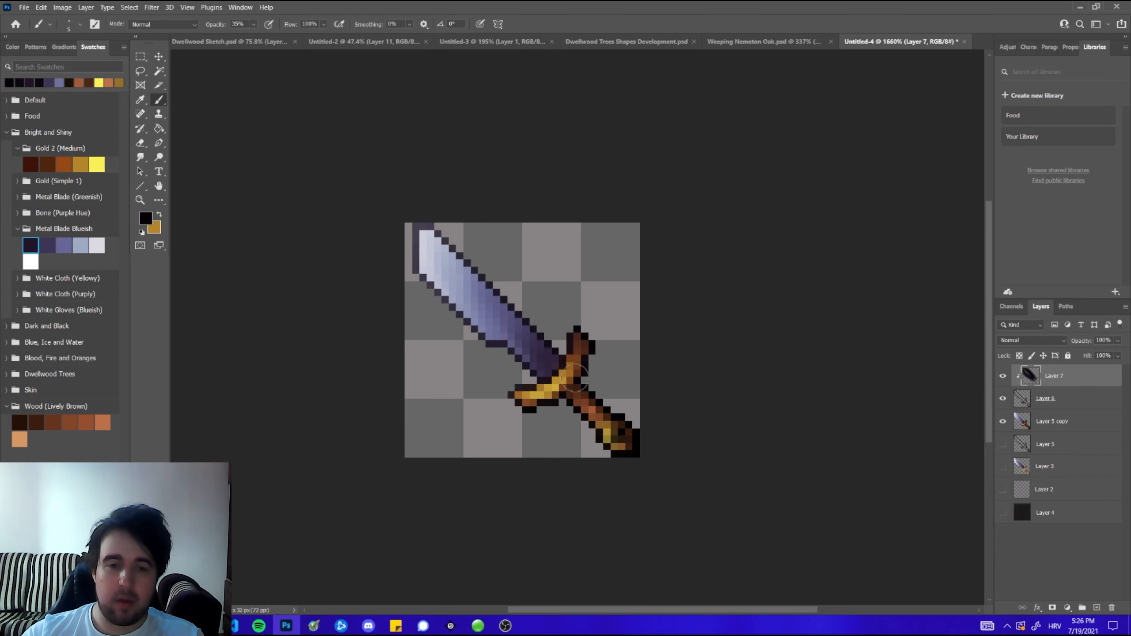
pyautogui.scroll(-2, 533, 335)
pyautogui.scroll(-4, 533, 335)
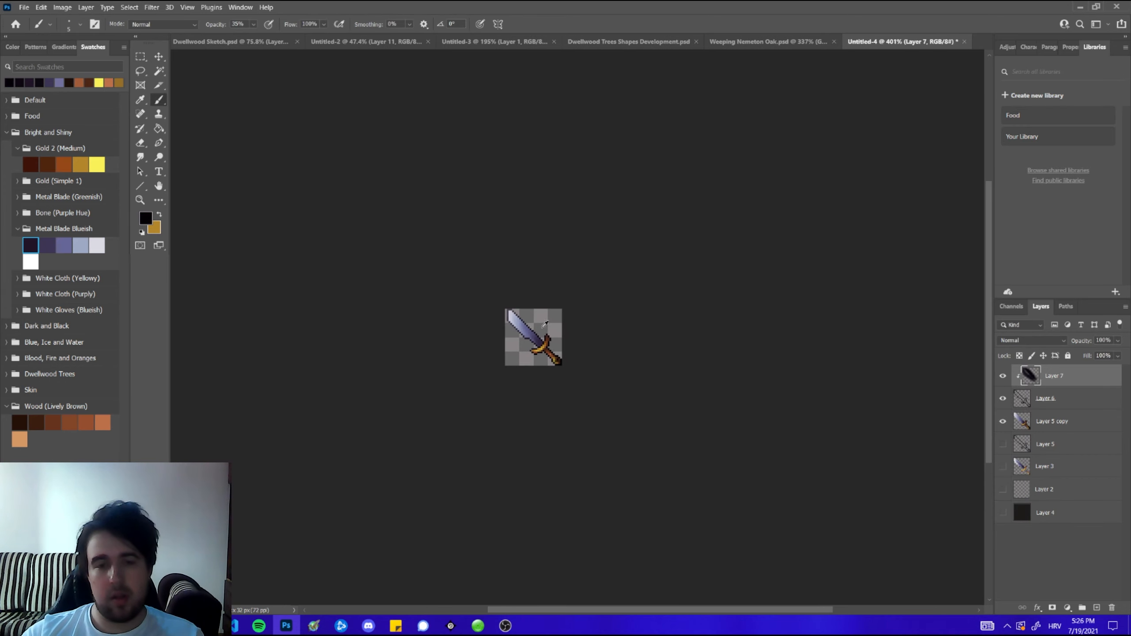
pyautogui.scroll(7, 533, 335)
# - Choose the white Metal Blade Bluesh swatch and add a new Layer 8 clipped to Layer 5 copy
pyautogui.click(1048, 423)
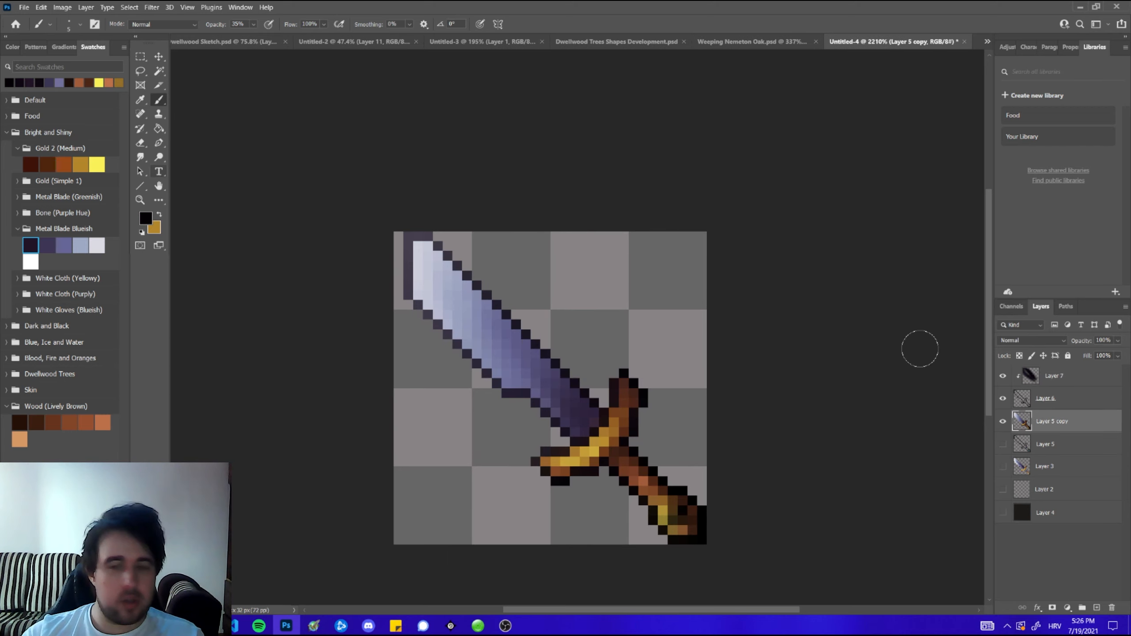
pyautogui.click(30, 262)
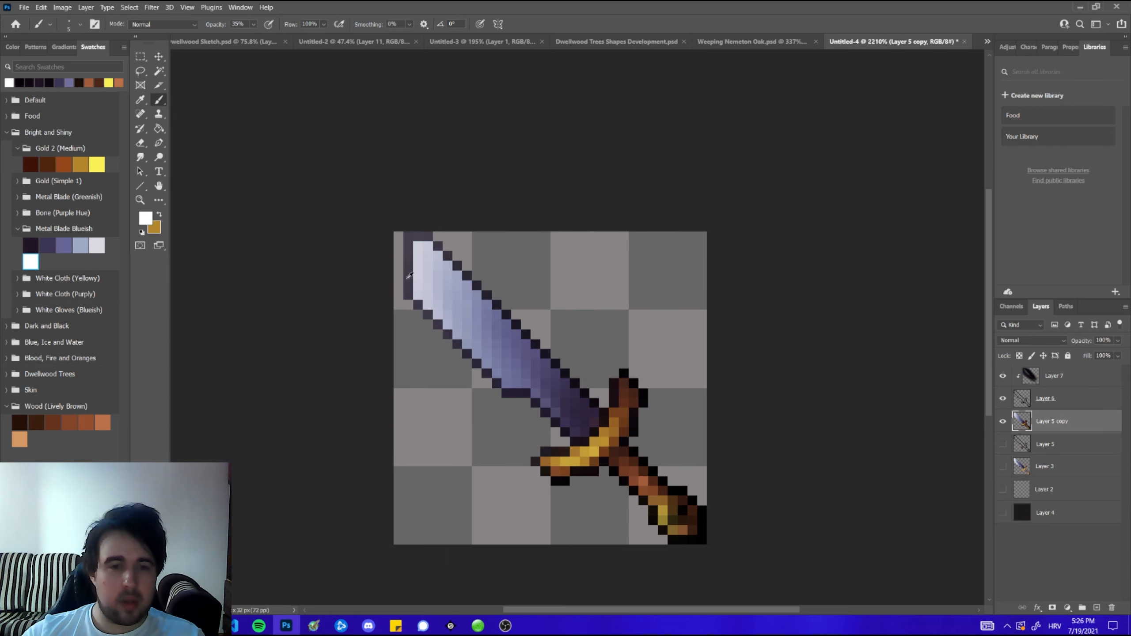
pyautogui.moveTo(456, 363); pyautogui.dragTo(428, 263)
pyautogui.hotkey('ctrl', 'z')
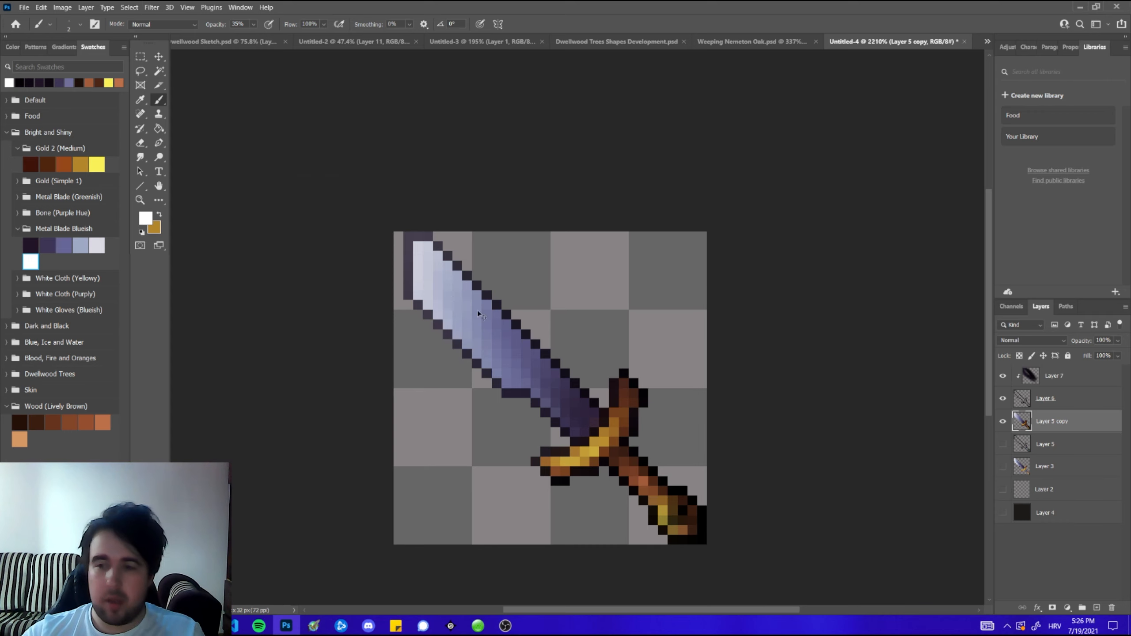
pyautogui.hotkey('ctrl', 'shift', 'n')
pyautogui.press('Return')
pyautogui.rightClick(1061, 431)
pyautogui.click(959, 361)
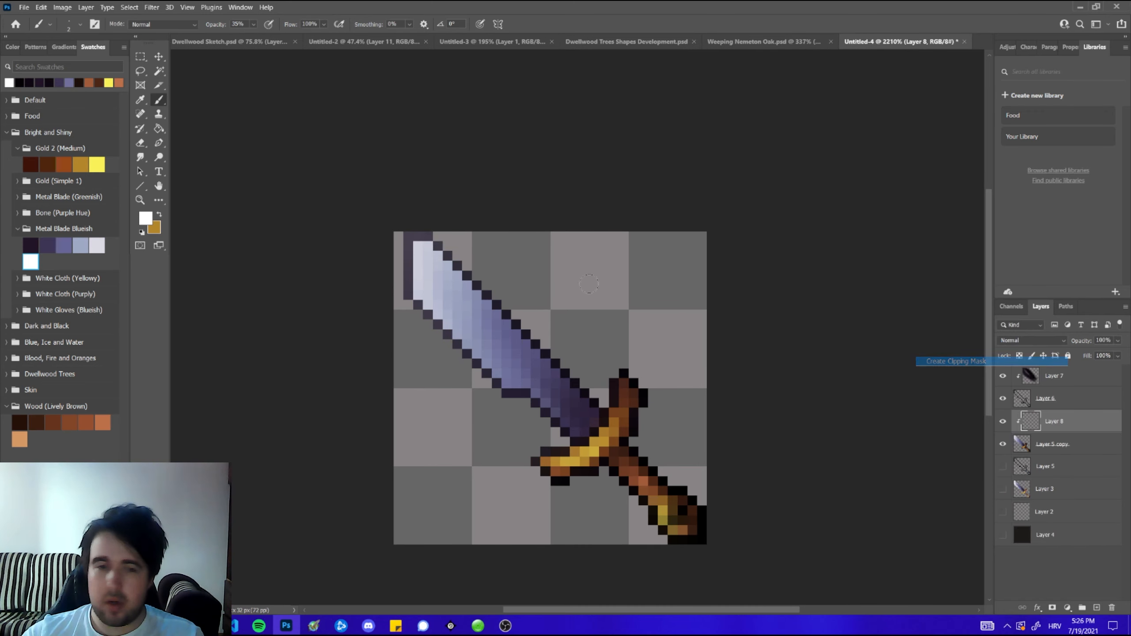
# - Brush white highlights along the blade's lower edge, reducing the brush opacity from the tip's strokes to 24% toward the notch
pyautogui.moveTo(463, 347); pyautogui.dragTo(438, 314)
pyautogui.moveTo(507, 385); pyautogui.dragTo(421, 299)
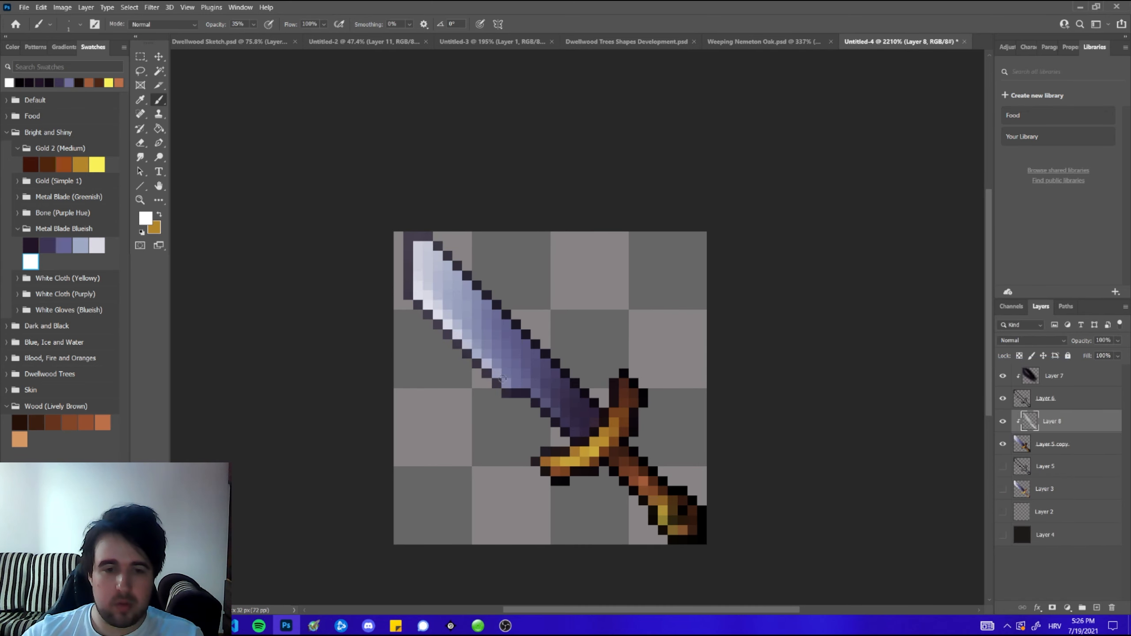
pyautogui.click(253, 24)
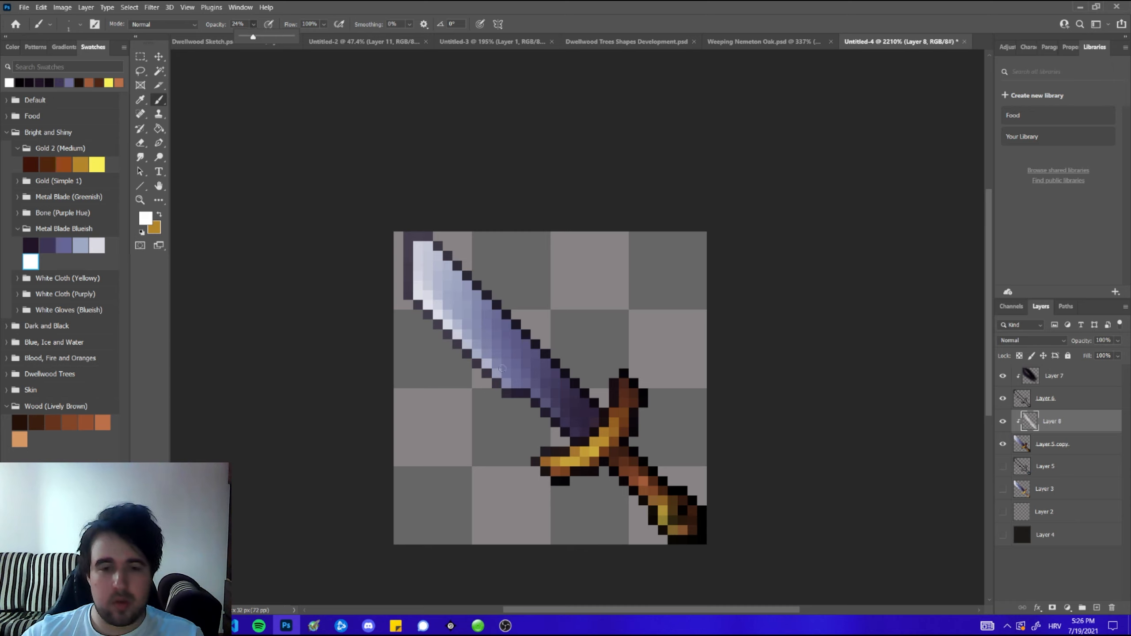
pyautogui.moveTo(487, 355); pyautogui.dragTo(526, 384)
# - Lighten the blade's lower edge near the crossguard with light Metal Blade Bluesh blue and a pale tone sampled from the blade
pyautogui.click(80, 245)
pyautogui.moveTo(531, 397)
pyautogui.mouseDown()
pyautogui.moveTo(594, 441)
pyautogui.moveTo(514, 365)
pyautogui.mouseUp()
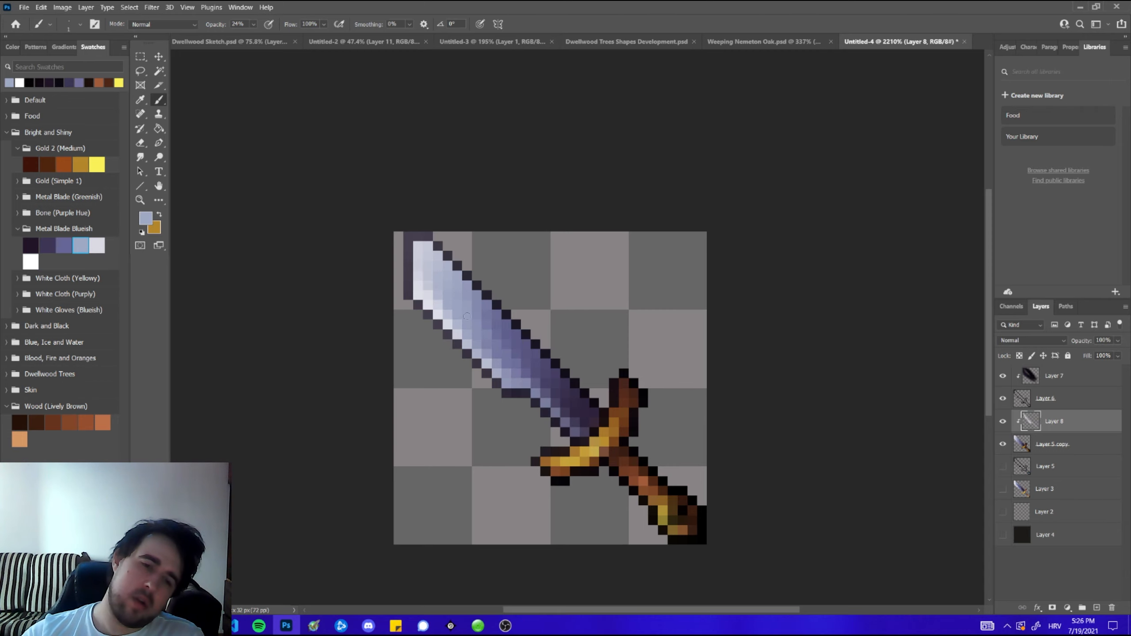
pyautogui.keyDown('alt'); pyautogui.click(447, 314); pyautogui.keyUp('alt')
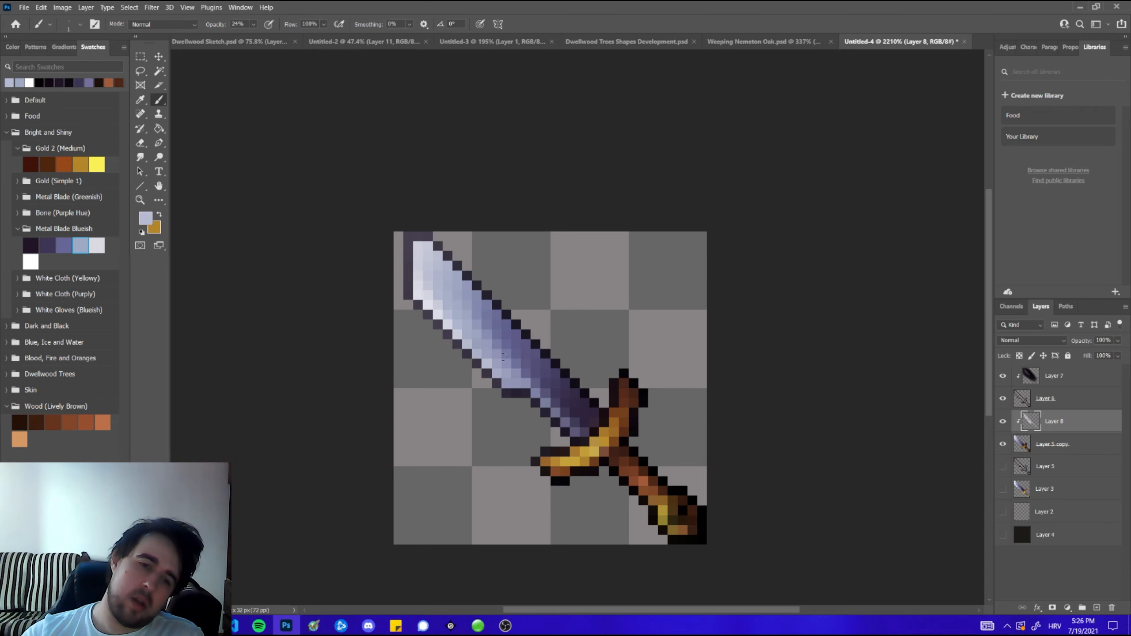
# - Shade the blade's upper edge with dark purple sampled from the blade and choose the medium Metal Blade Bluesh purple
pyautogui.scroll(-8, 621, 399)
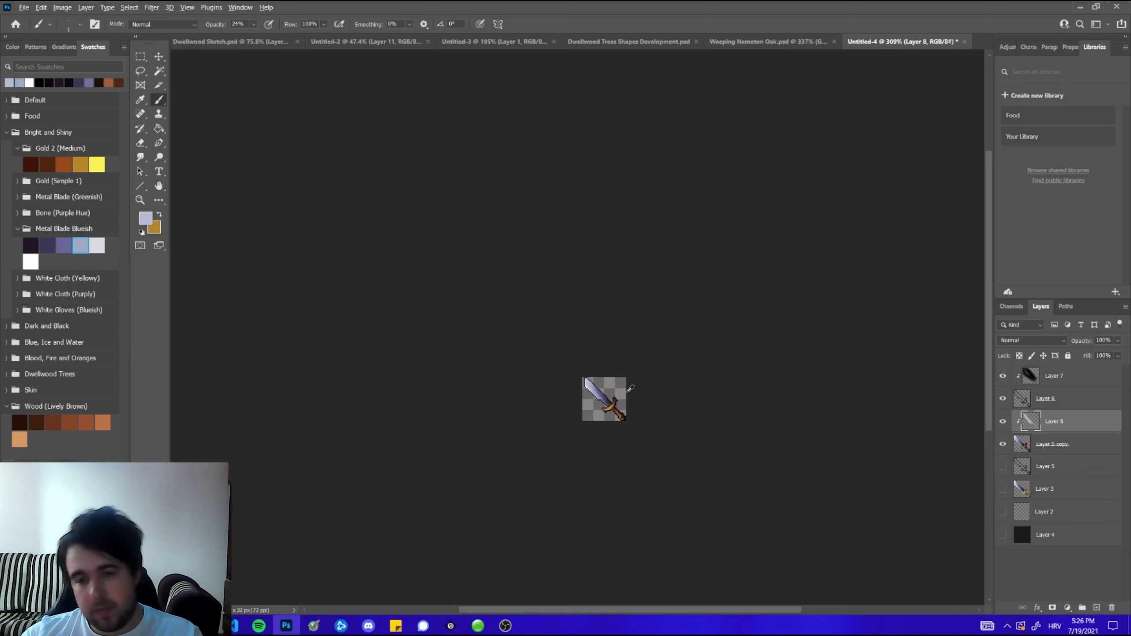
pyautogui.scroll(8, 625, 390)
pyautogui.keyDown('alt'); pyautogui.click(622, 375); pyautogui.keyUp('alt')
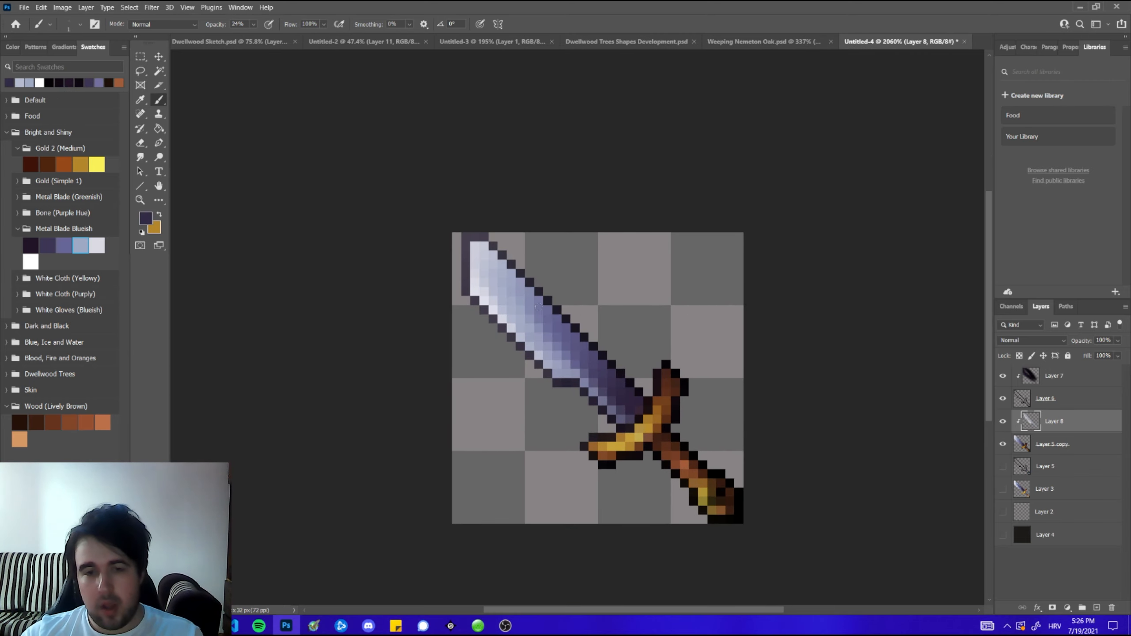
pyautogui.moveTo(512, 274)
pyautogui.mouseDown()
pyautogui.moveTo(580, 357)
pyautogui.moveTo(520, 284)
pyautogui.mouseUp()
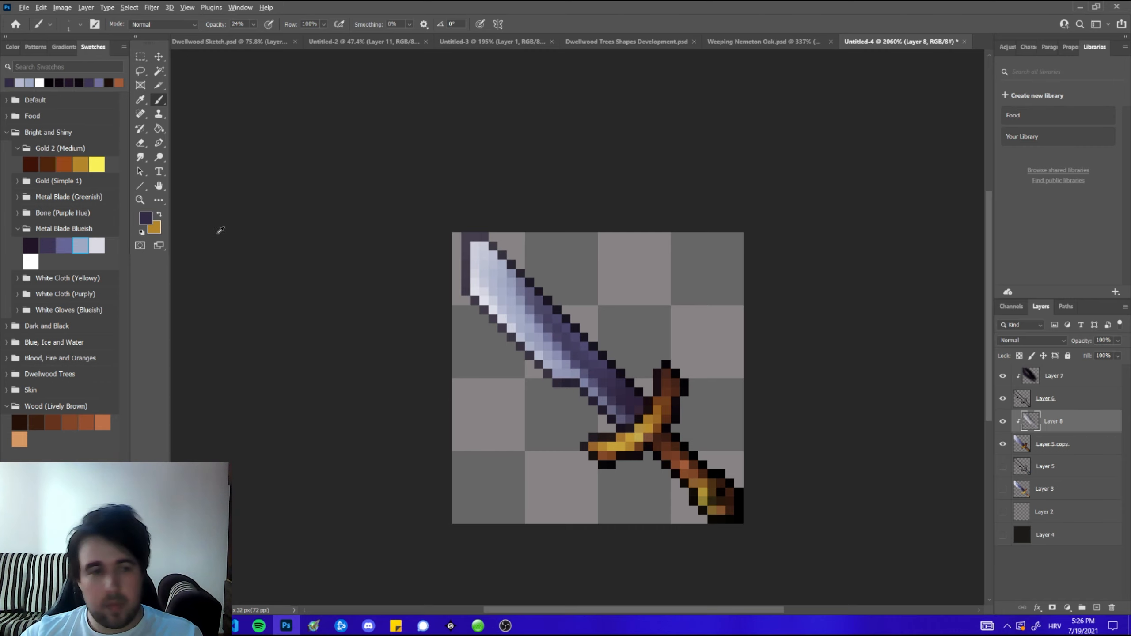
pyautogui.click(64, 245)
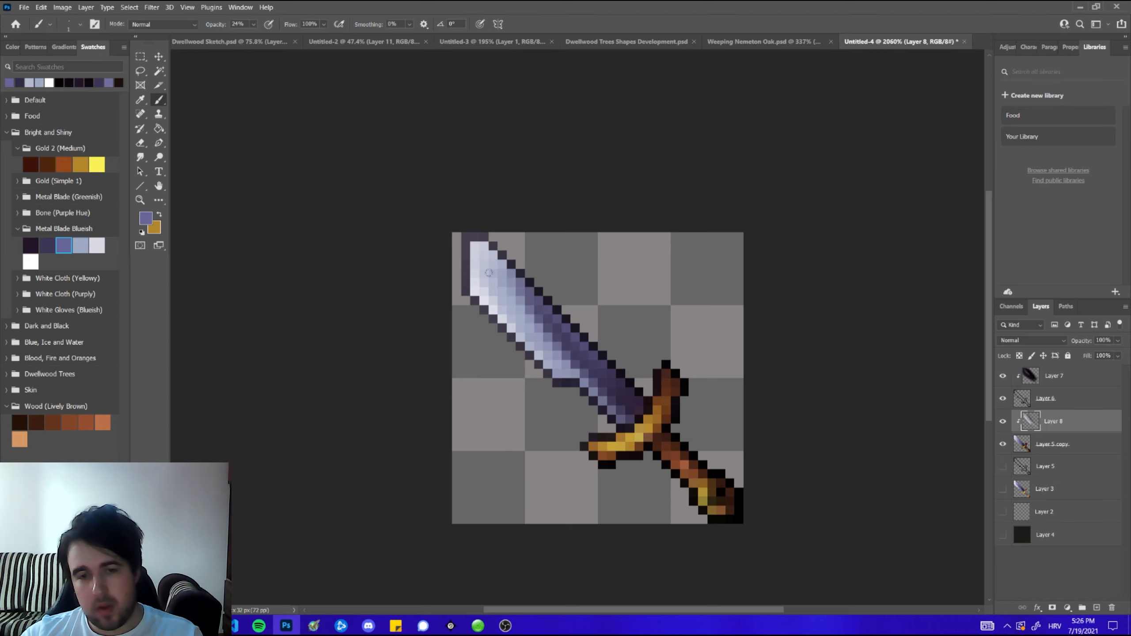
# - Compare the sword with and without Layer 8 and Layer 5 copy by toggling their visibility
pyautogui.scroll(-5, 620, 329)
pyautogui.scroll(5, 622, 327)
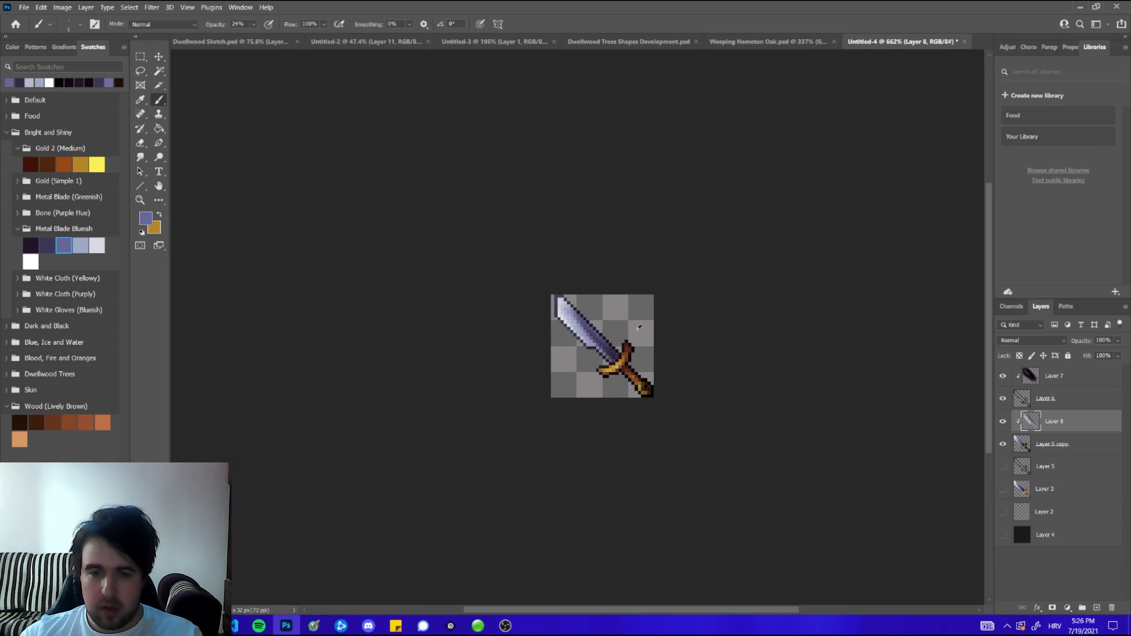
pyautogui.scroll(-1, 586, 407)
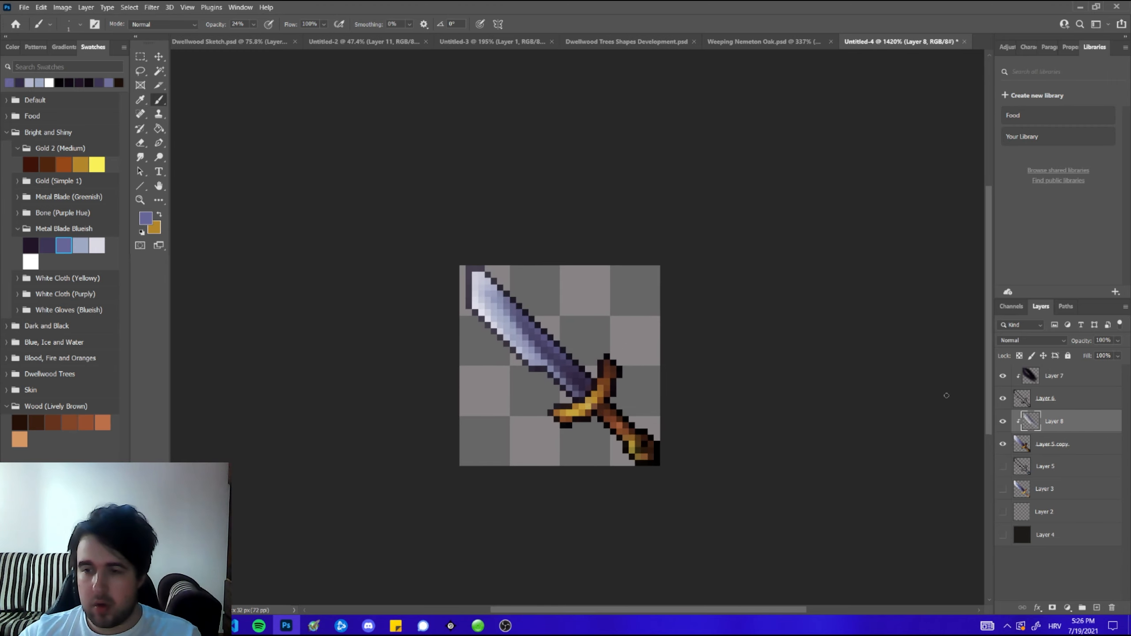
pyautogui.click(1004, 424)
pyautogui.click(1004, 424)
pyautogui.click(1004, 442)
pyautogui.click(1005, 443)
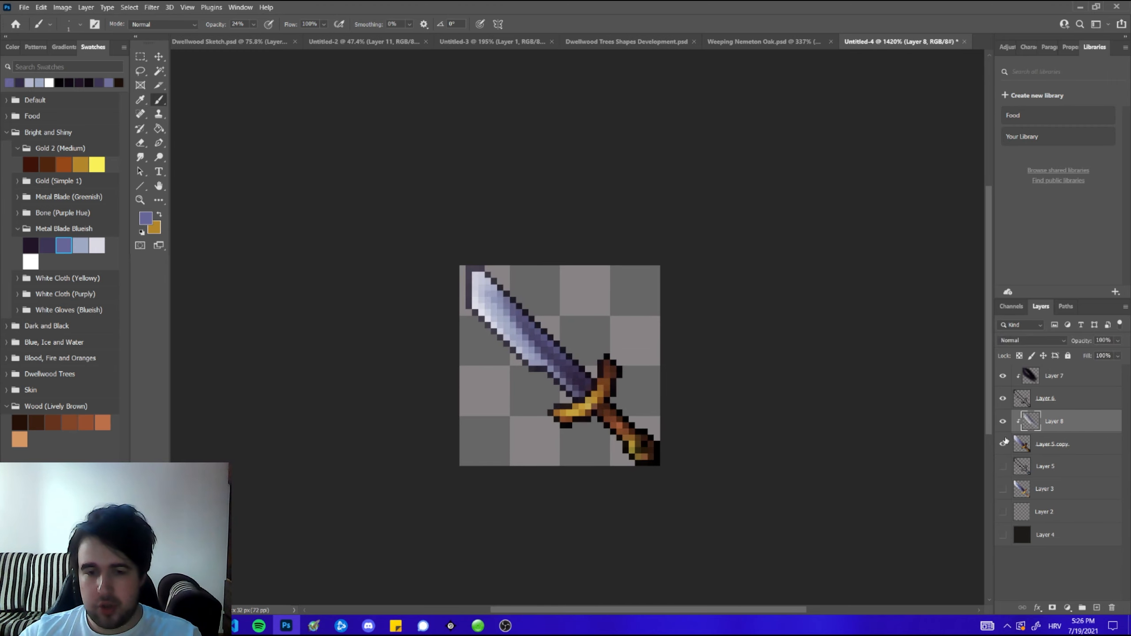
# - Tint the outline around the crossguard and grip on Layer 7 with brown tones sampled from the hilt
pyautogui.keyDown('alt'); pyautogui.click(610, 381); pyautogui.keyUp('alt')
pyautogui.hotkey('alt', ']')
pyautogui.hotkey('alt', ']')
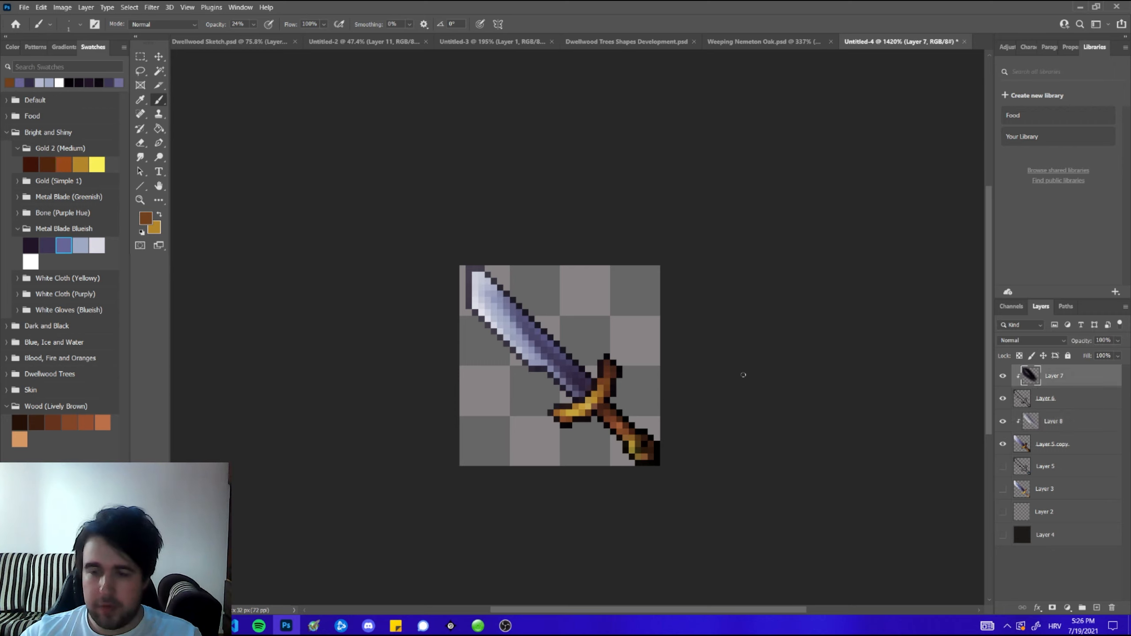
pyautogui.click(569, 424)
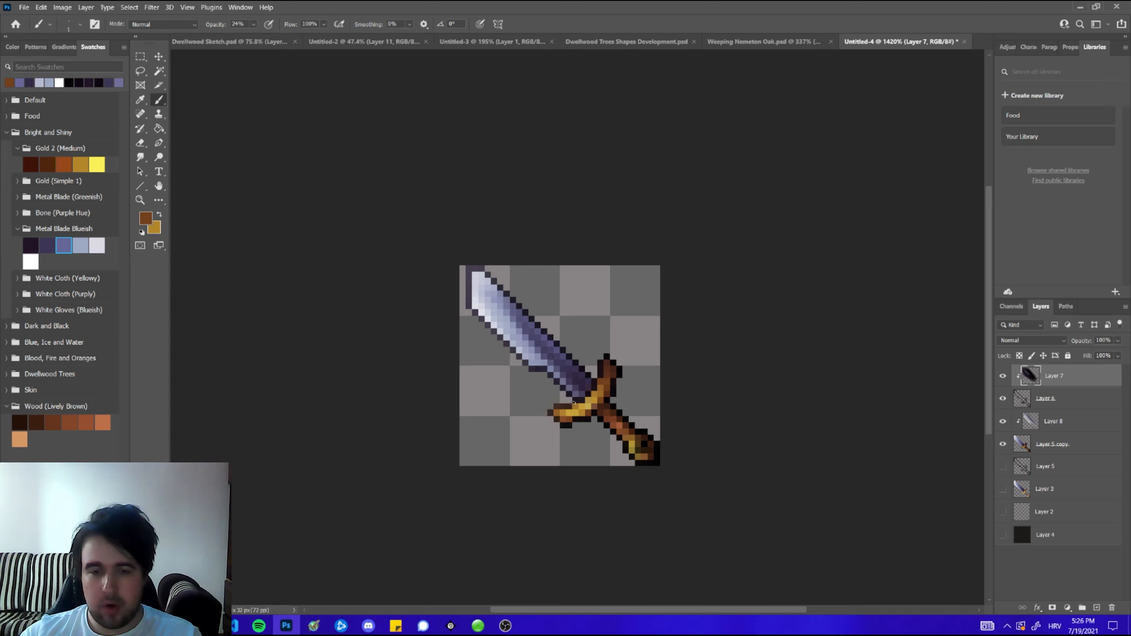
pyautogui.keyDown('alt'); pyautogui.click(623, 419); pyautogui.keyUp('alt')
pyautogui.click(627, 451)
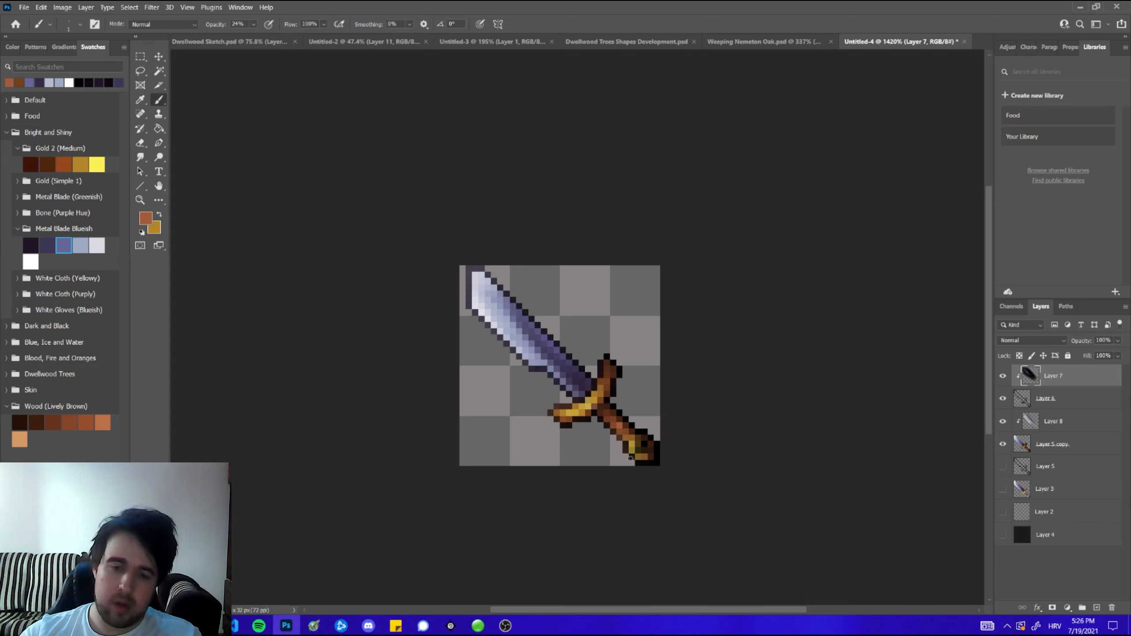
# - Show the dark Layer 4 background behind the sword and choose the bright yellow Gold 2 (Medium) swatch
pyautogui.scroll(-6, 554, 403)
pyautogui.scroll(2, 553, 403)
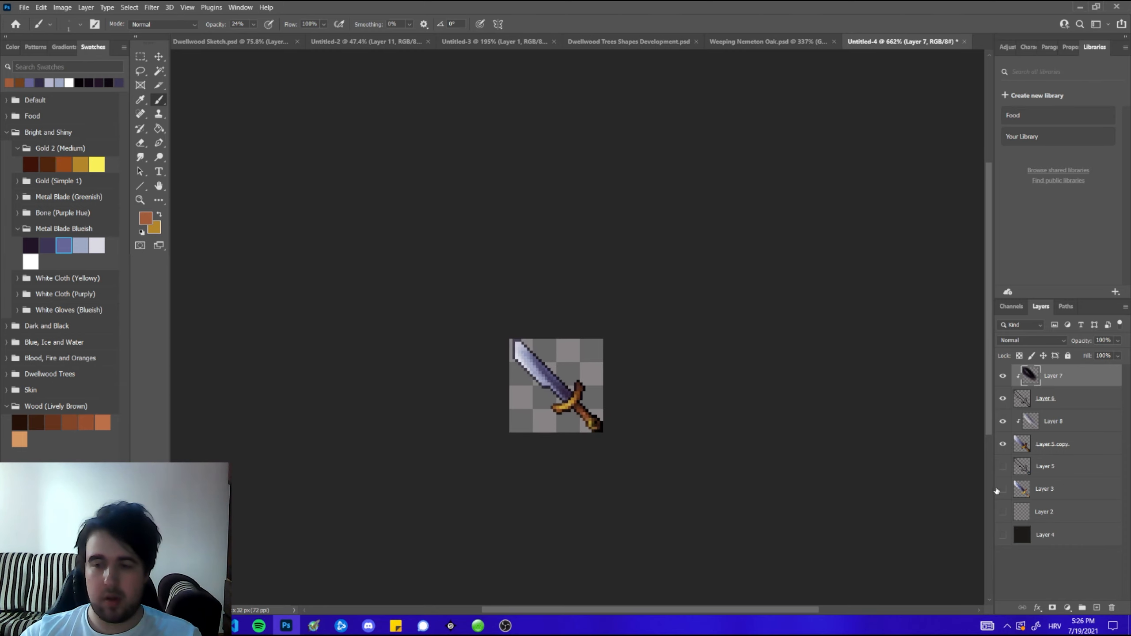
pyautogui.click(1004, 536)
pyautogui.scroll(2, 664, 458)
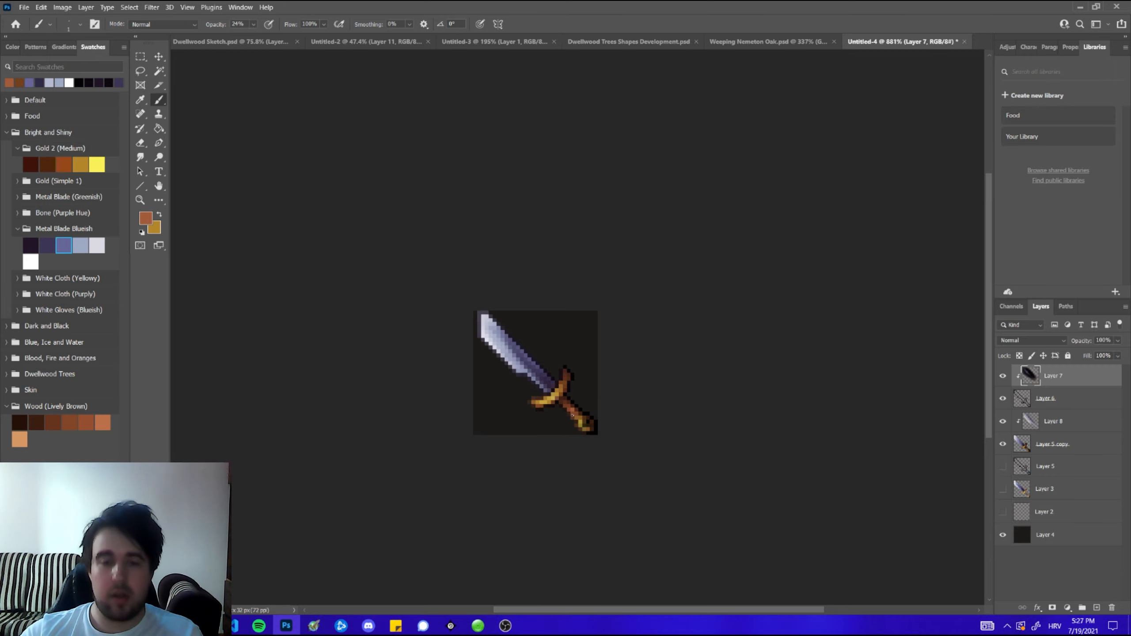
pyautogui.scroll(2, 573, 416)
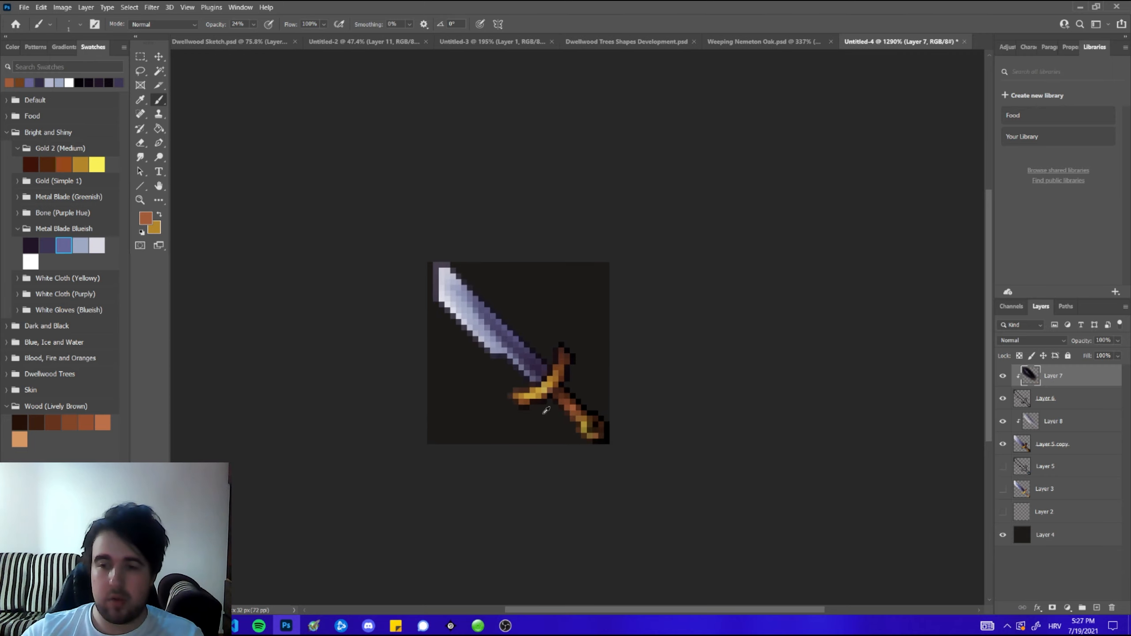
pyautogui.click(105, 160)
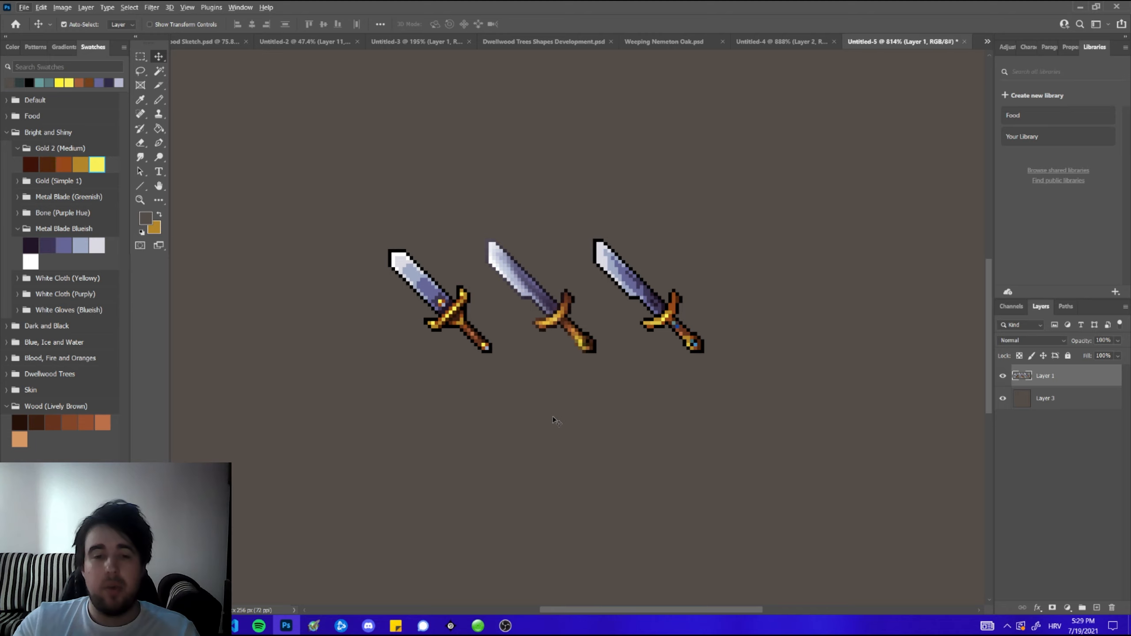
# - View the three swords in full screen mode with the menu bar, and return to the standard screen mode
pyautogui.press('f')
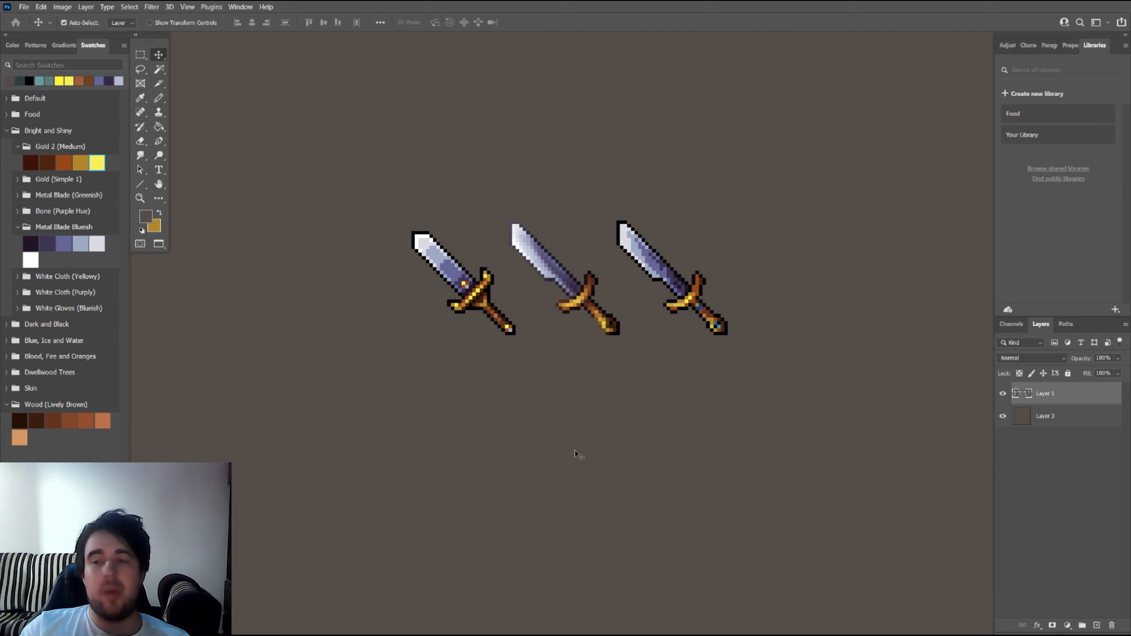
pyautogui.hotkey('shift', 'f')
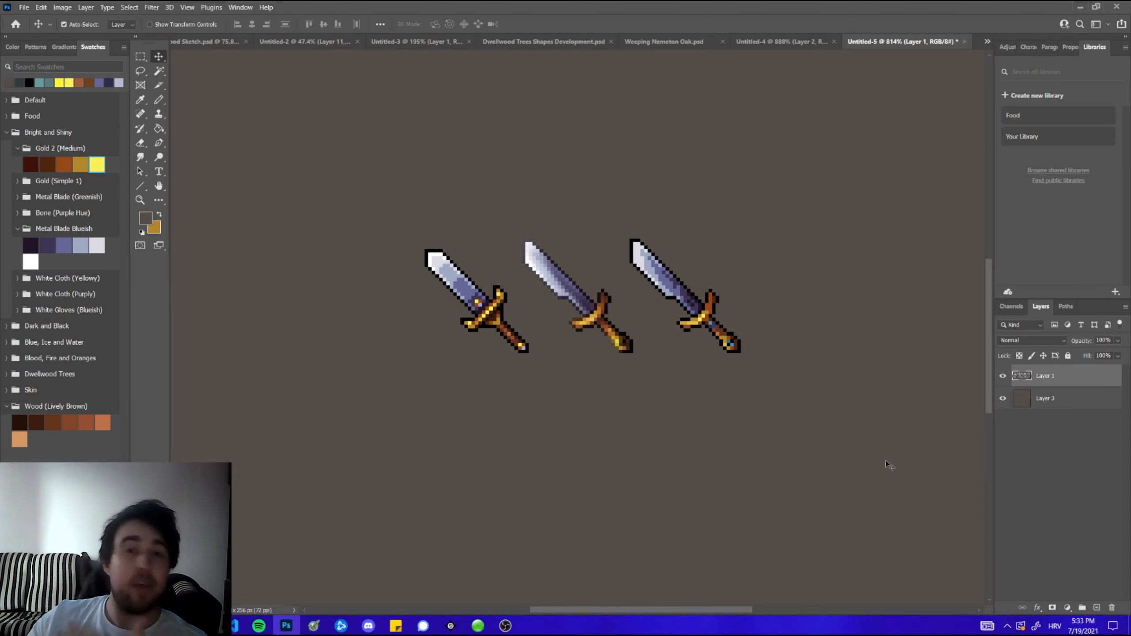